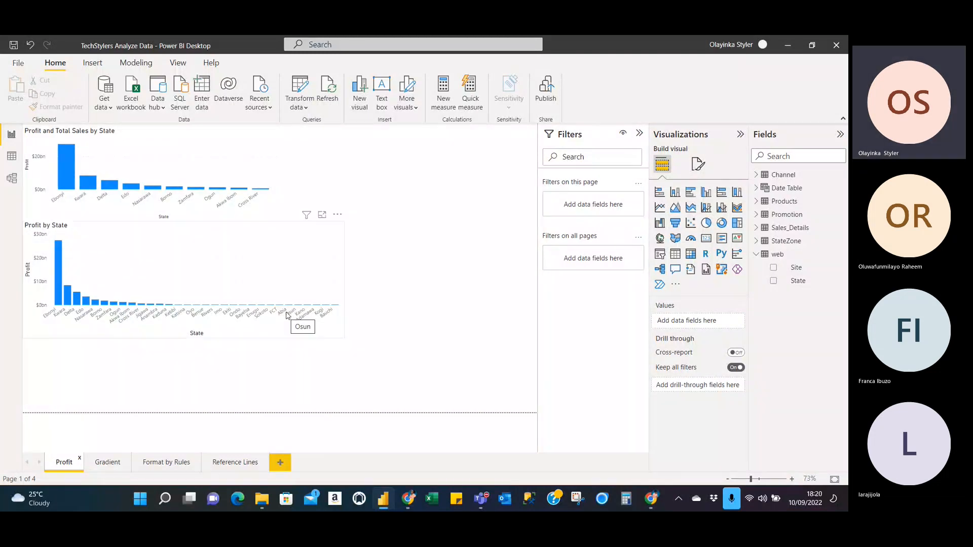
# Step: Look over the Gradient page, open the Format by Rules page and enlarge the promotion profit table's frame
pyautogui.click(106, 459)
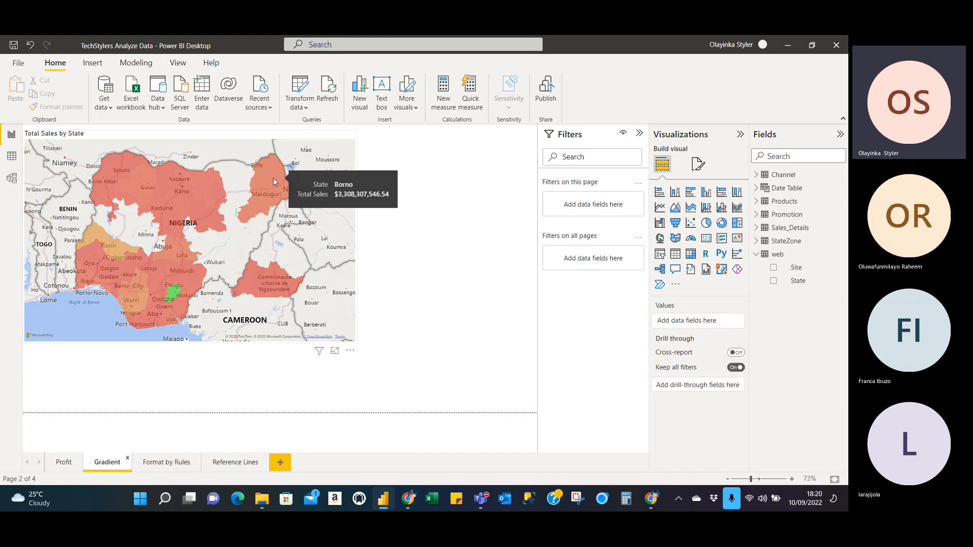
pyautogui.click(167, 463)
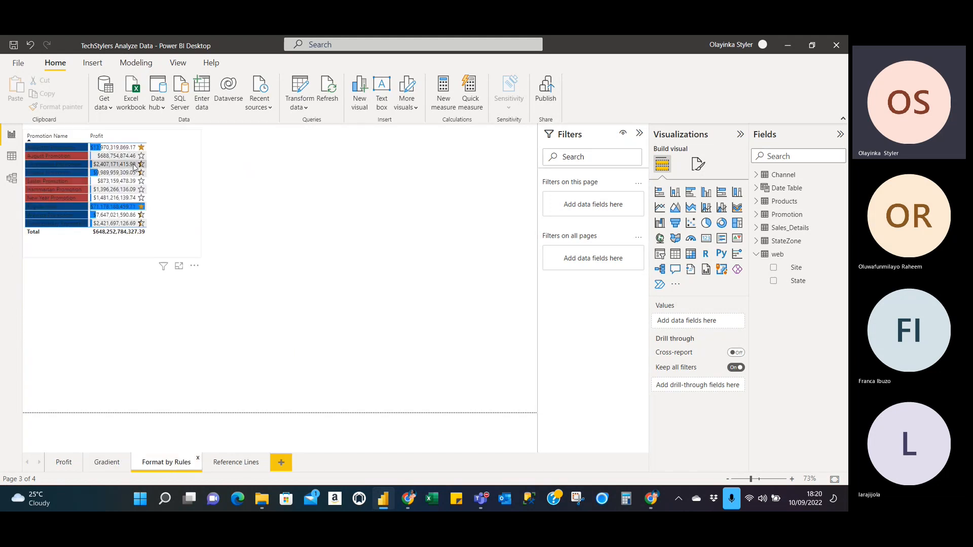
pyautogui.click(191, 223)
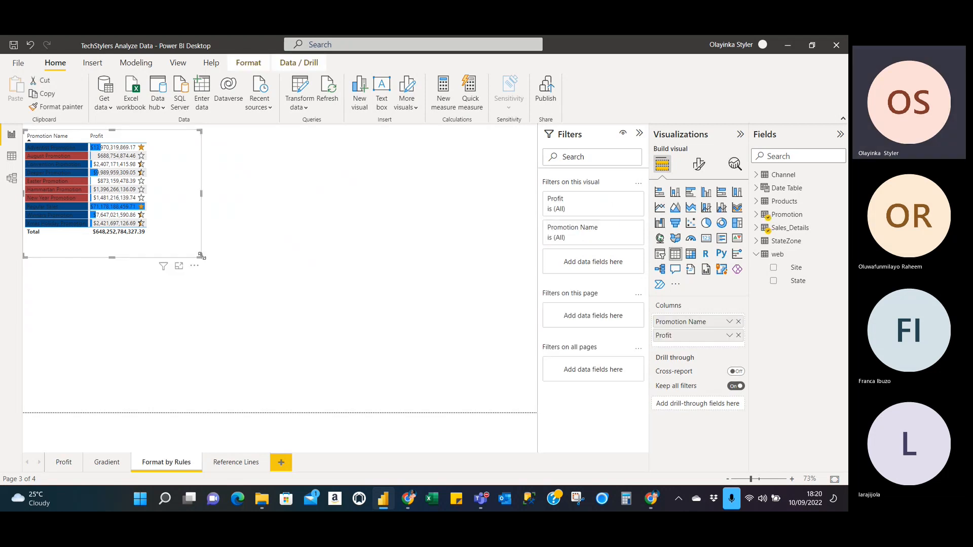
pyautogui.moveTo(201, 257); pyautogui.dragTo(274, 321)
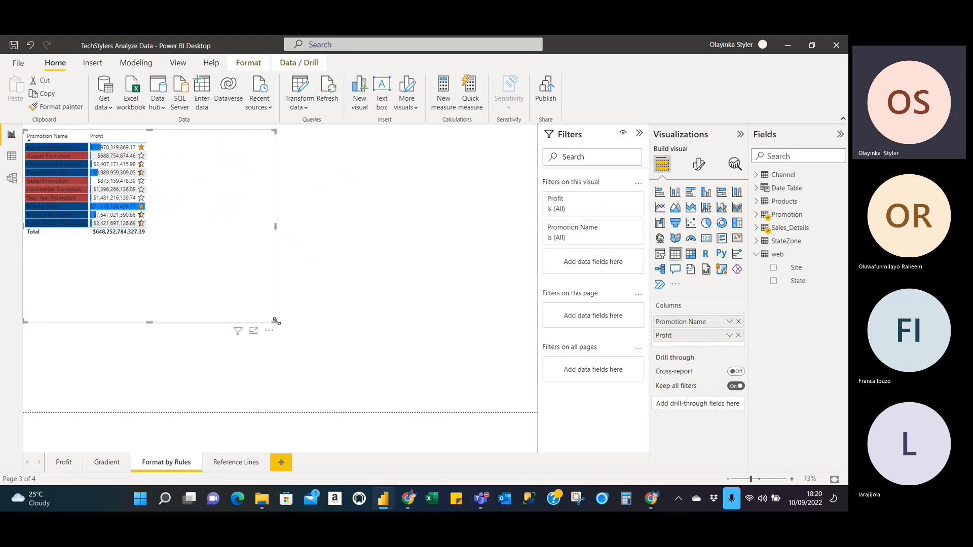
# Step: Review the Reference Lines page's monthly total cost chart and return to the Format by Rules page
pyautogui.click(238, 463)
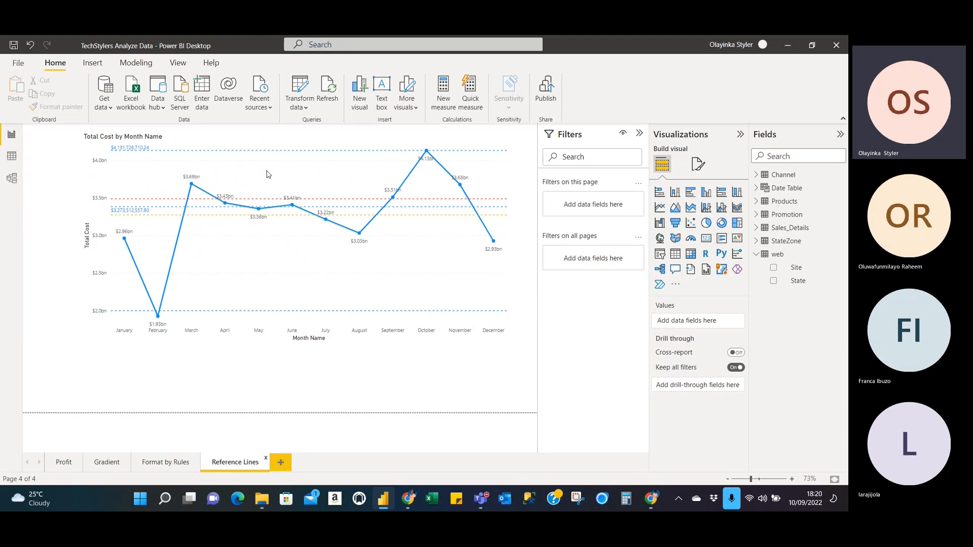
pyautogui.click(167, 464)
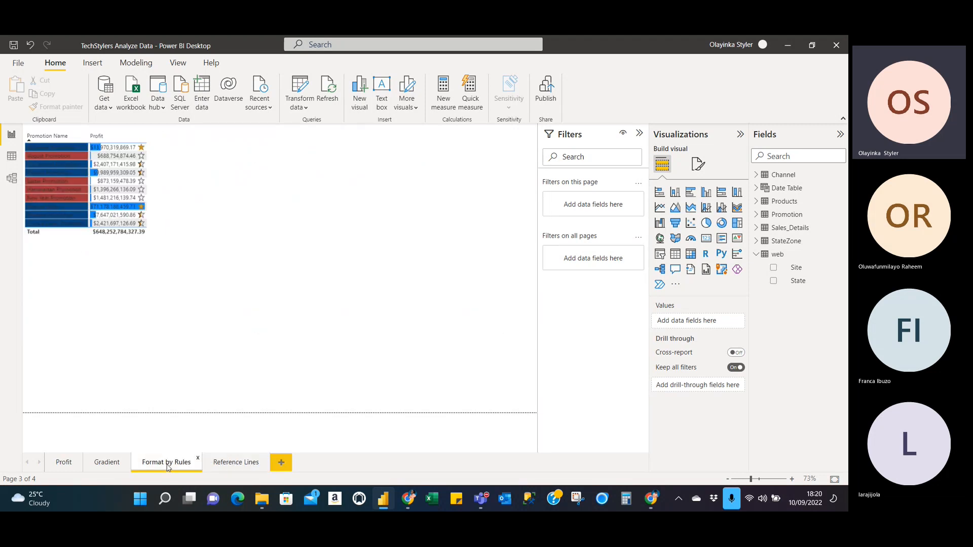
# Step: On the Gradient page, enlarge the Total Sales by State map and shift it up slightly
pyautogui.click(107, 463)
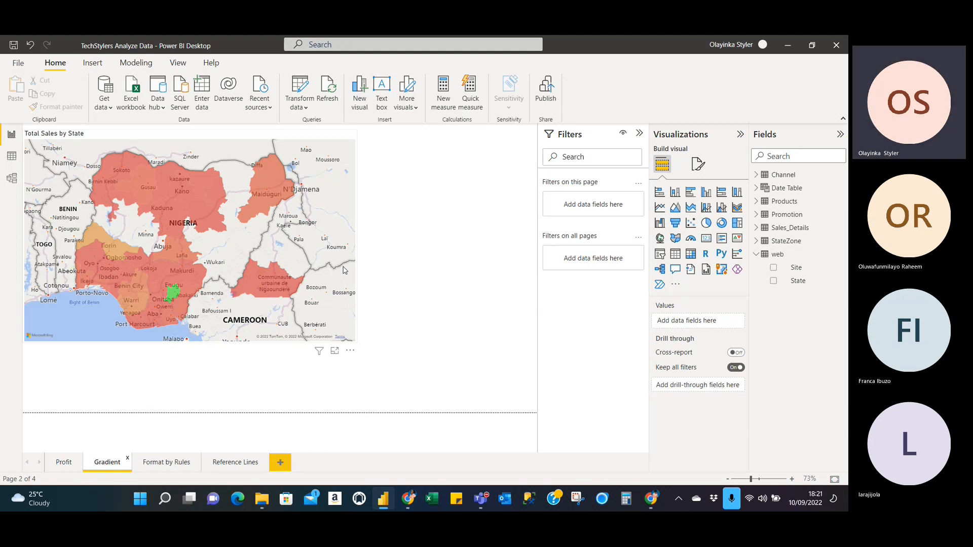
pyautogui.click(345, 140)
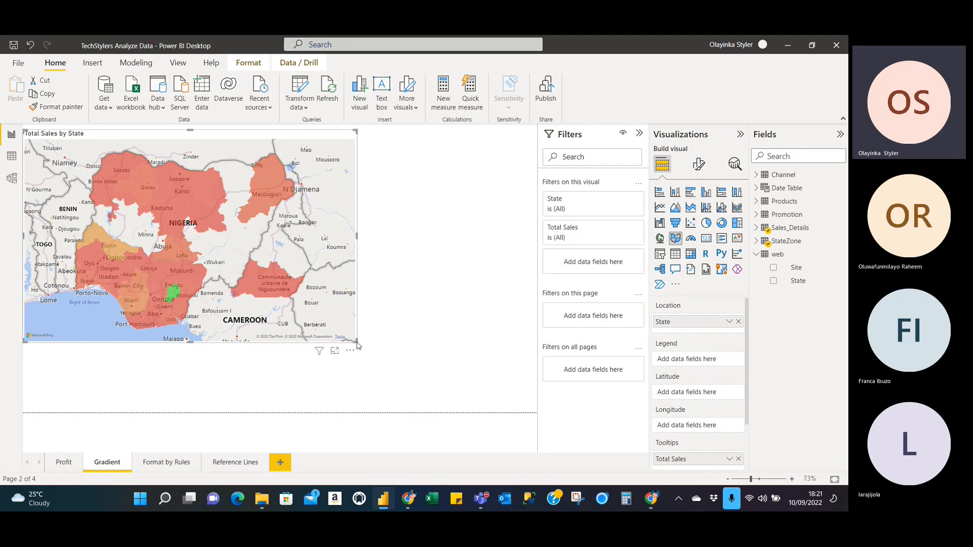
pyautogui.moveTo(355, 342); pyautogui.dragTo(435, 355)
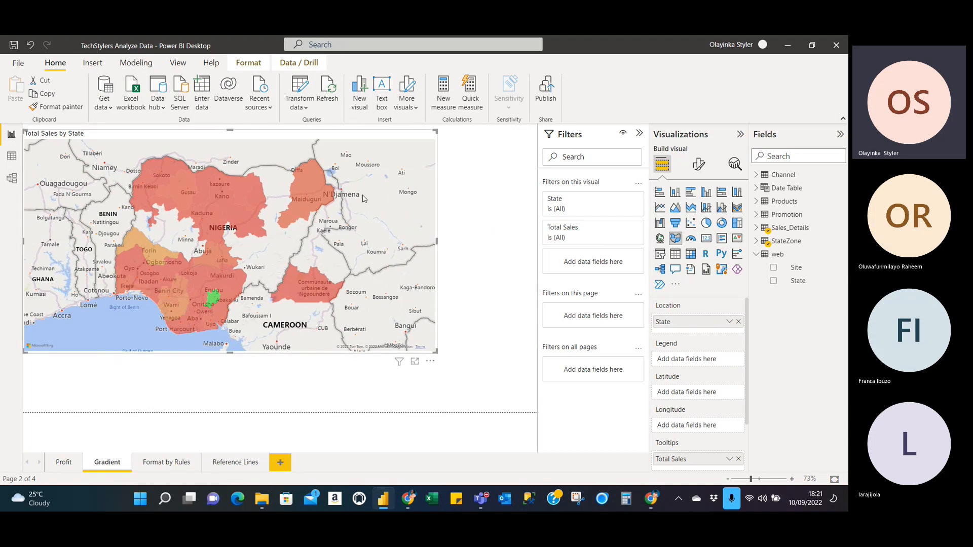
pyautogui.moveTo(319, 140); pyautogui.dragTo(314, 133)
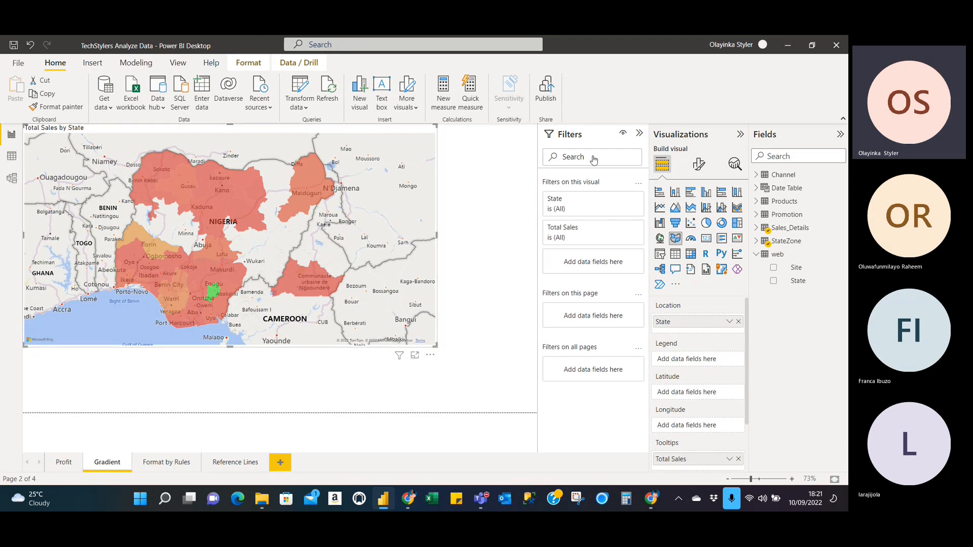
# Step: Browse the gallery of additional Power BI visuals and search it for "play ax"
pyautogui.click(678, 284)
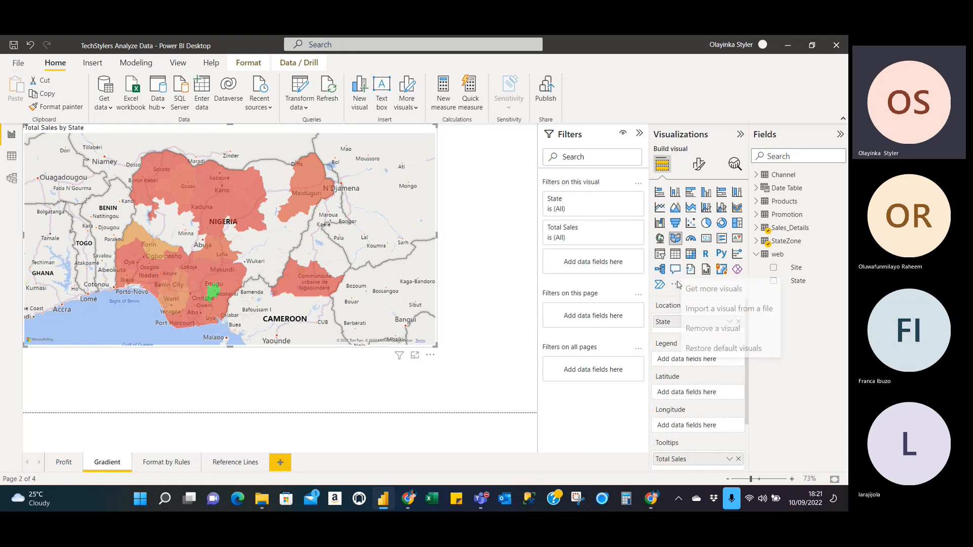
pyautogui.click(713, 293)
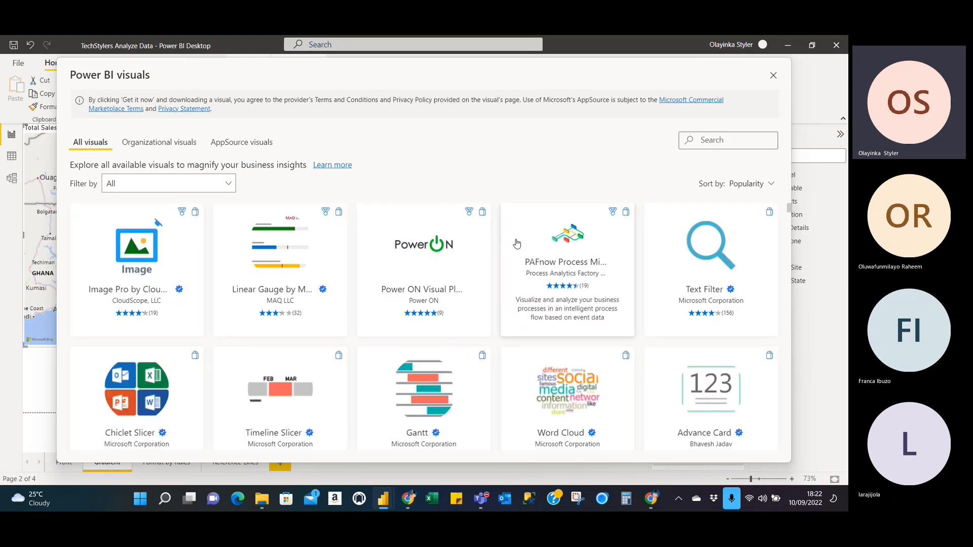
pyautogui.scroll(-5, 366, 333)
pyautogui.scroll(-10, 366, 333)
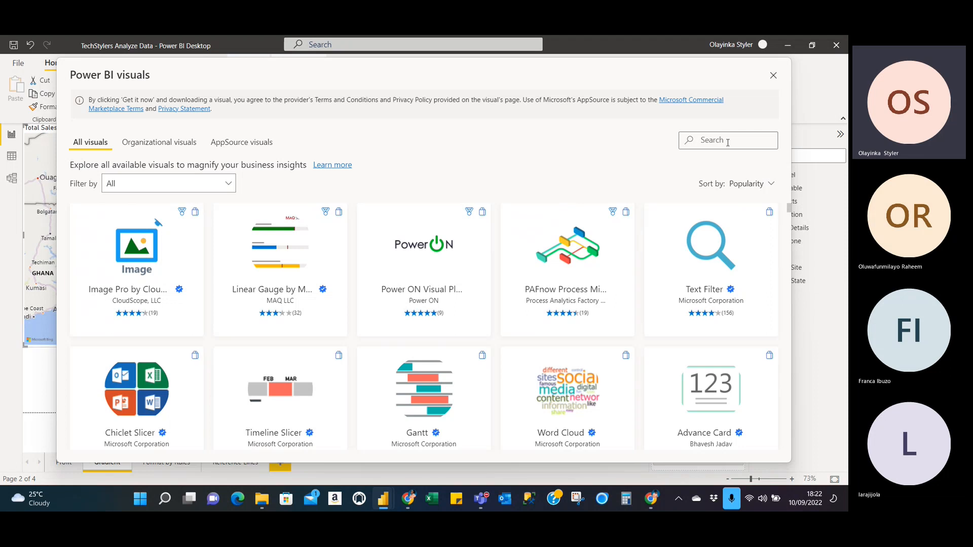
pyautogui.write('pl')
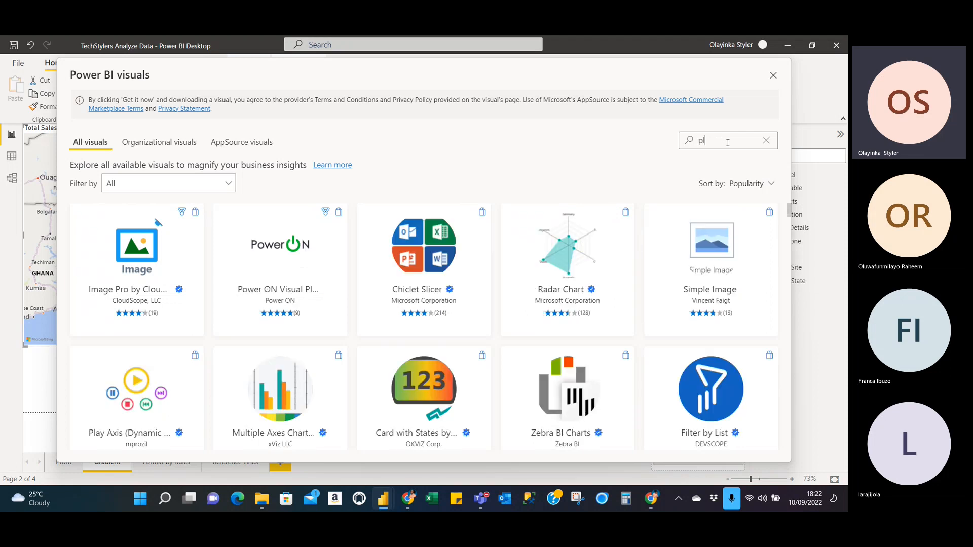
pyautogui.write('ay ax')
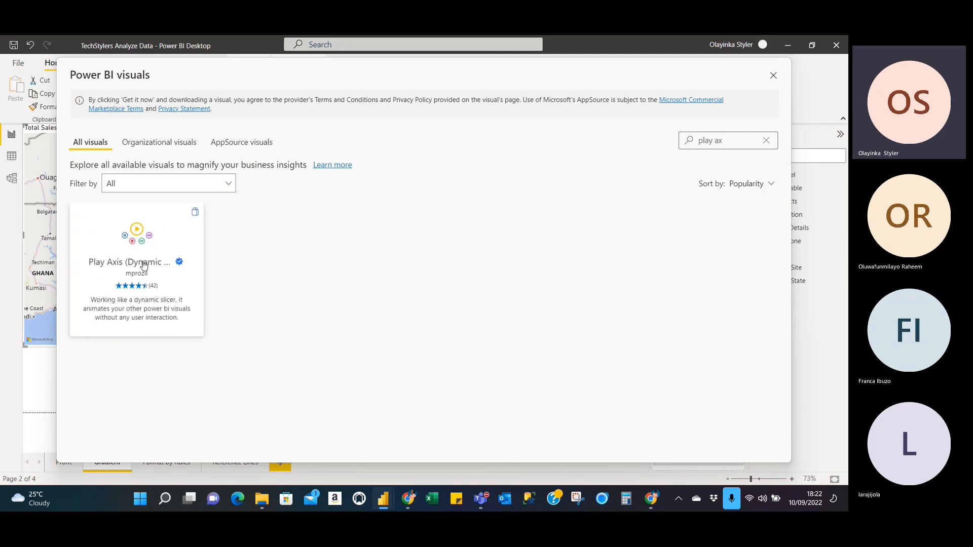
# Step: Import the Play Axis (Dynamic Slicer) visual into the report
pyautogui.click(120, 240)
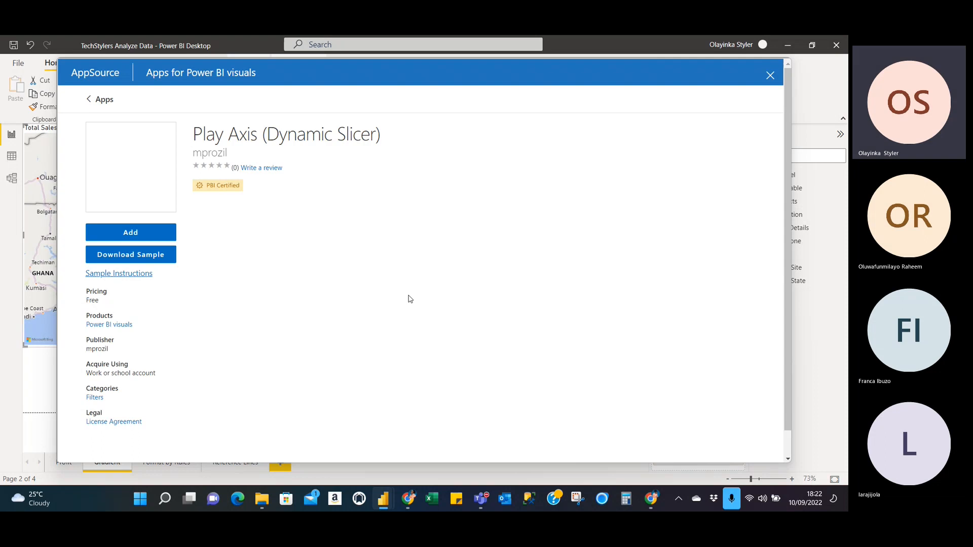
pyautogui.click(150, 236)
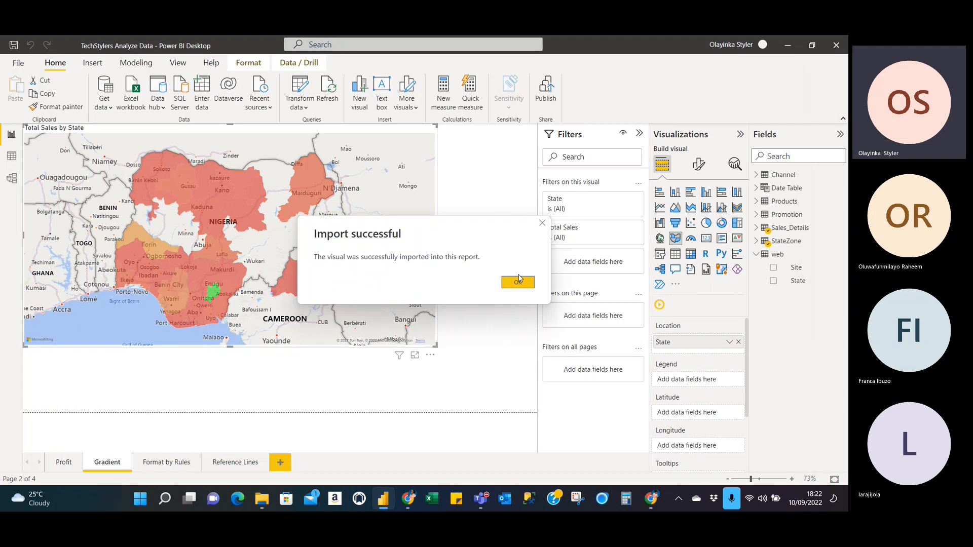
pyautogui.click(517, 285)
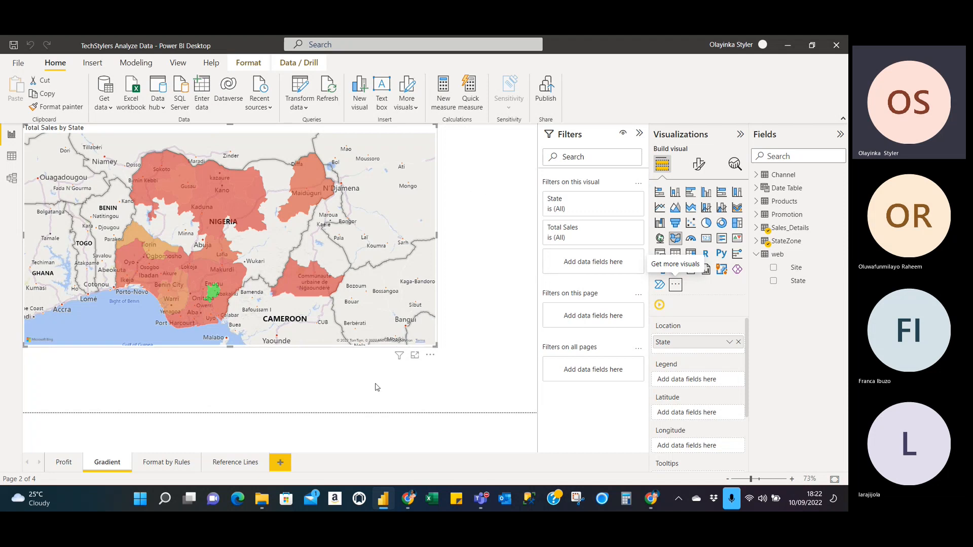
# Step: Insert a Play Axis visual below the map and assign it the Year field from Date Table
pyautogui.click(250, 375)
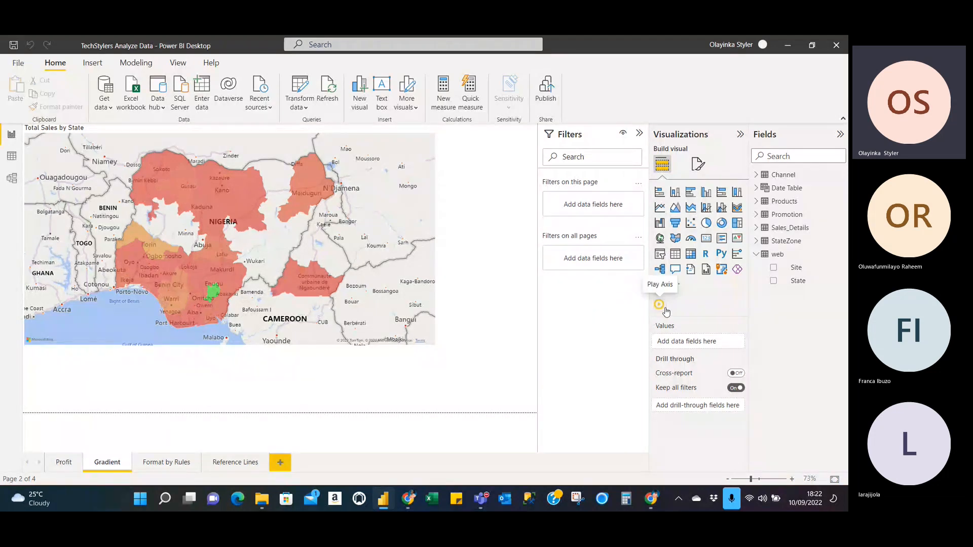
pyautogui.click(660, 305)
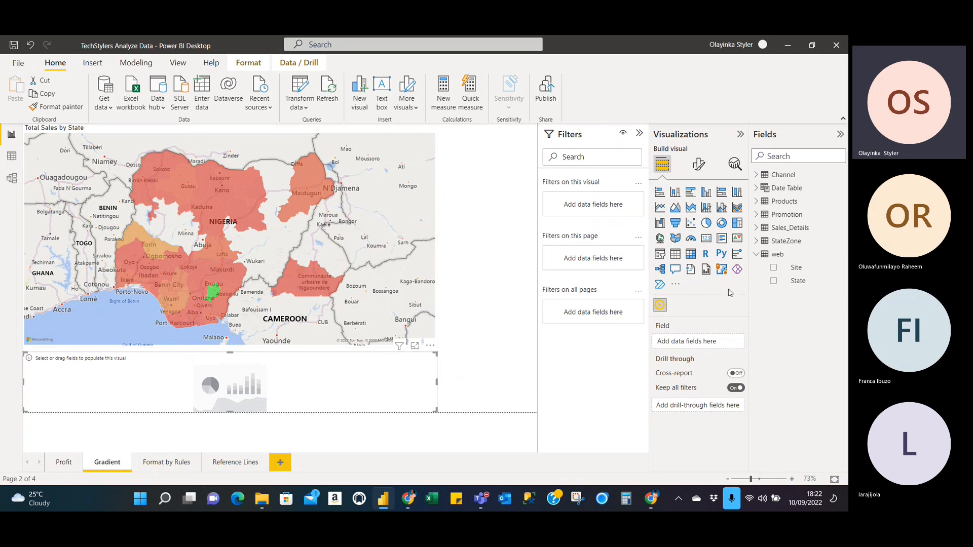
pyautogui.click(756, 189)
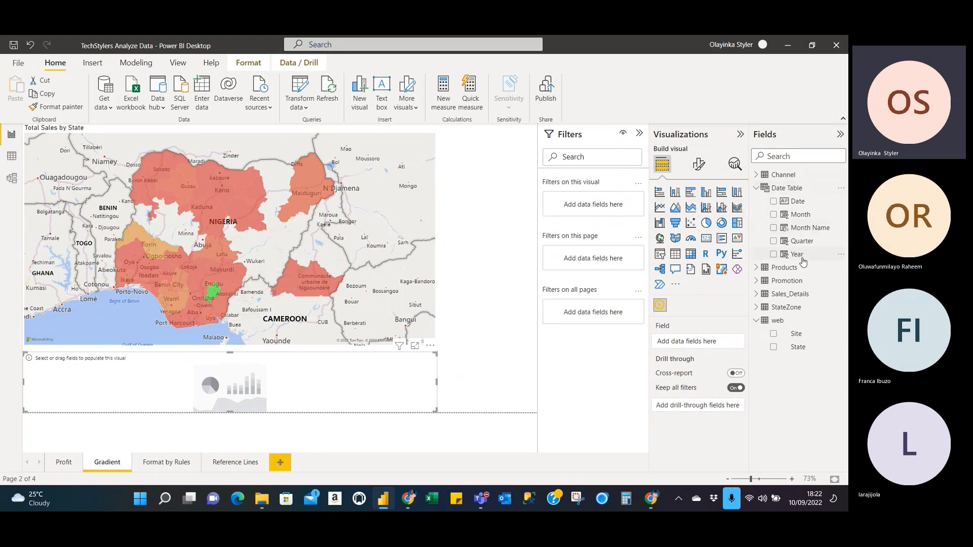
pyautogui.moveTo(803, 261); pyautogui.dragTo(701, 352)
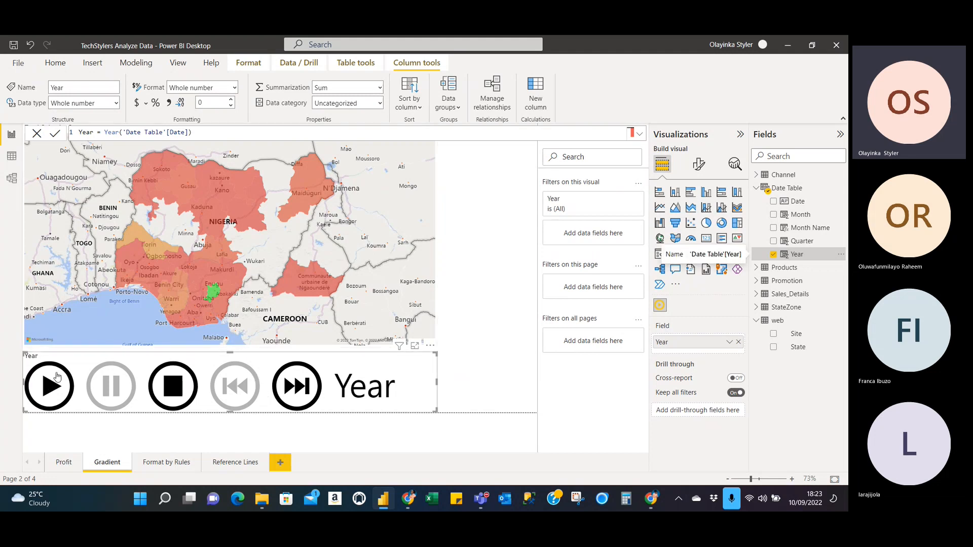
# Step: Play the year-by-year animation of the sales map and stop it, running it twice
pyautogui.click(48, 390)
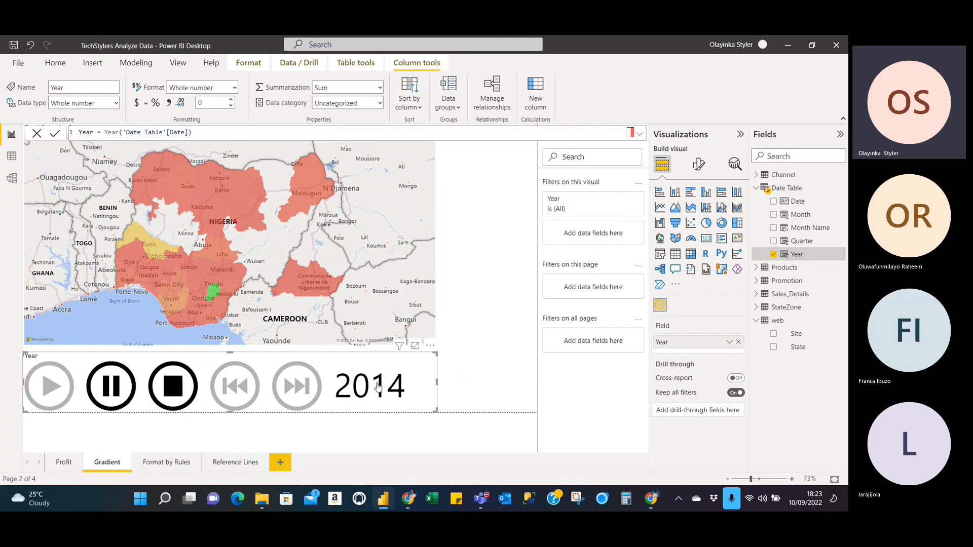
pyautogui.click(173, 386)
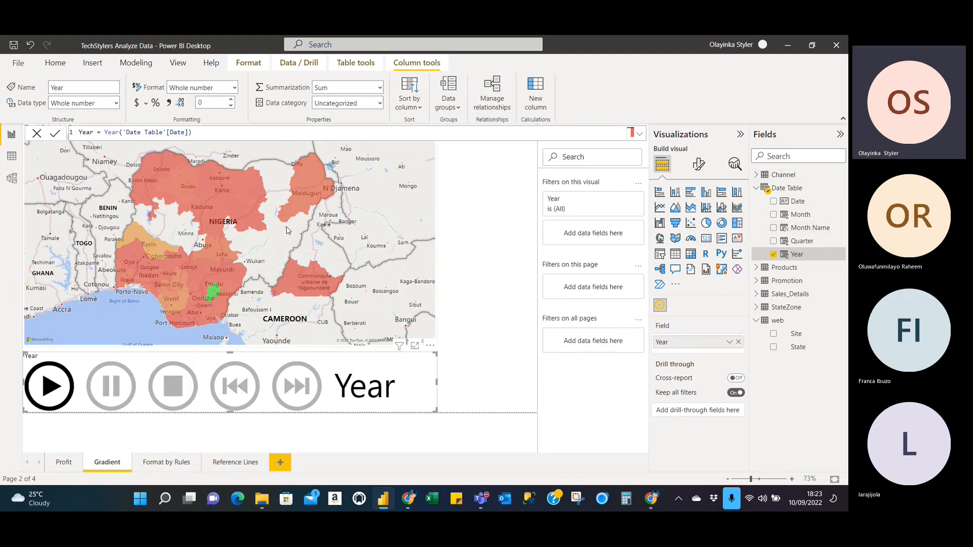
pyautogui.click(51, 394)
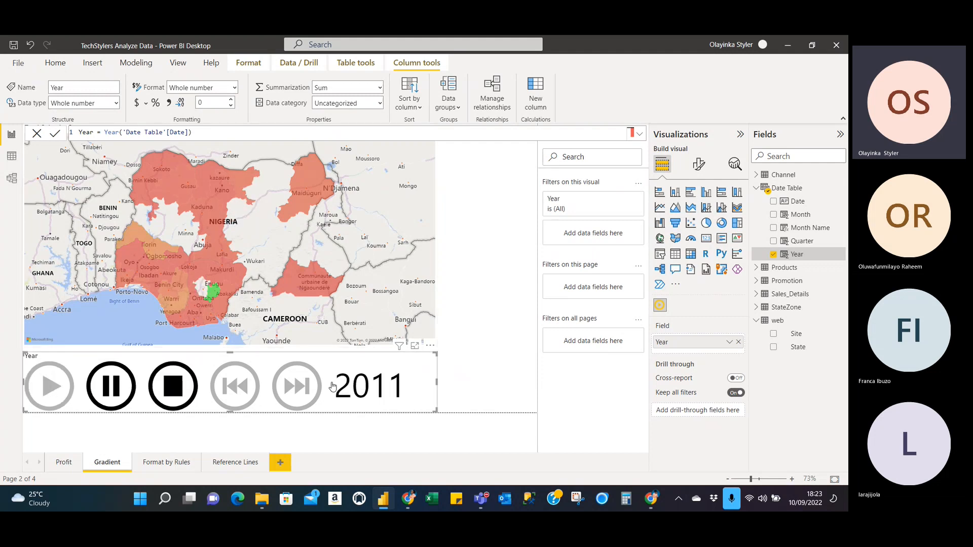
pyautogui.click(174, 393)
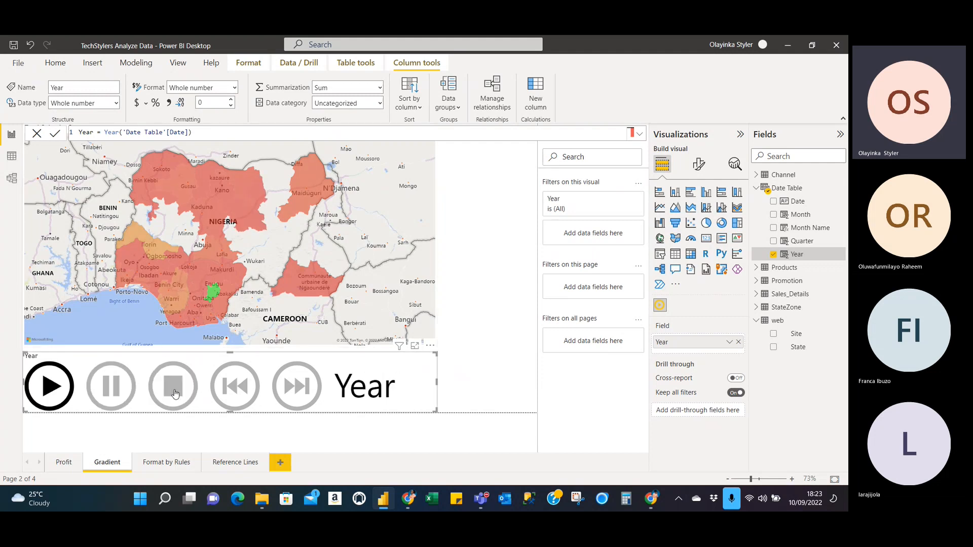
# Step: Run the yearly animation again, pausing at 2012 and 2013 and resuming playback each time
pyautogui.click(56, 393)
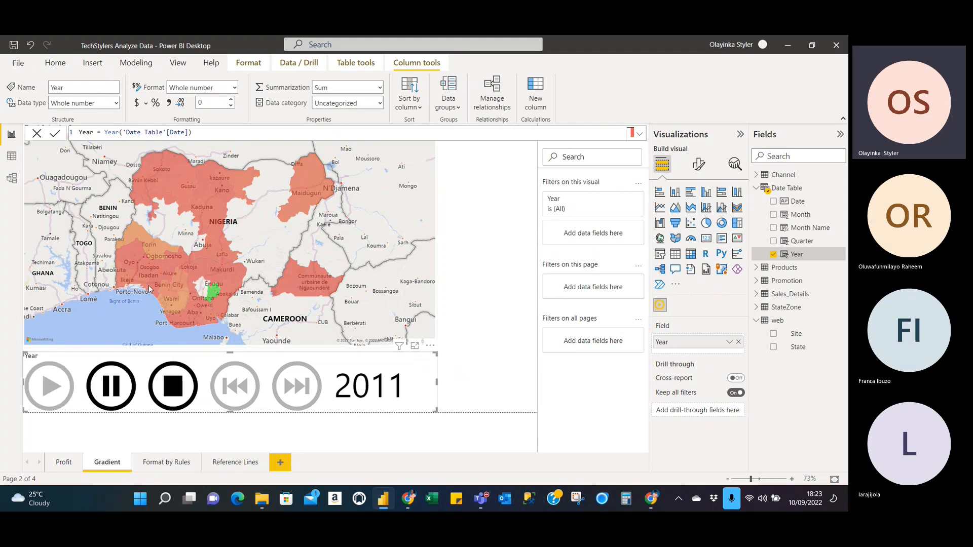
pyautogui.click(108, 389)
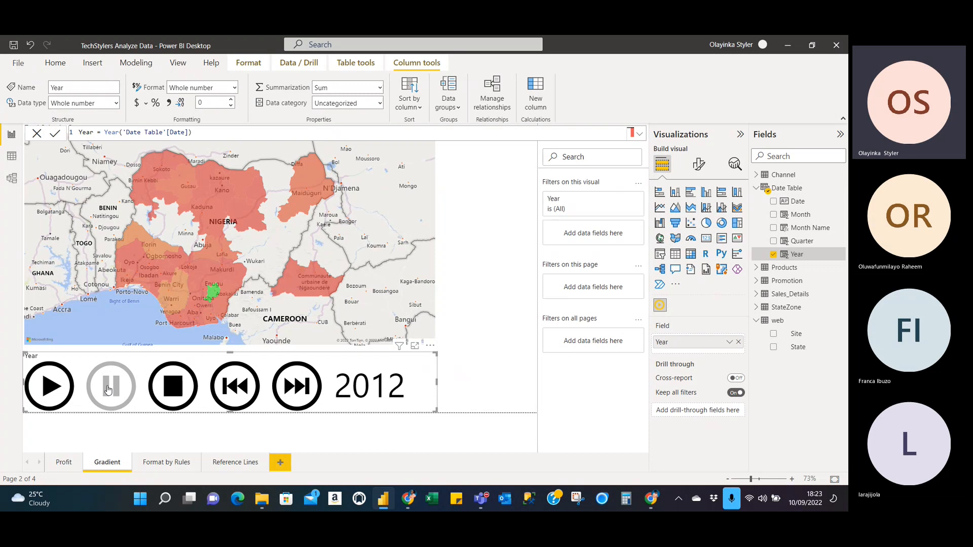
pyautogui.click(56, 391)
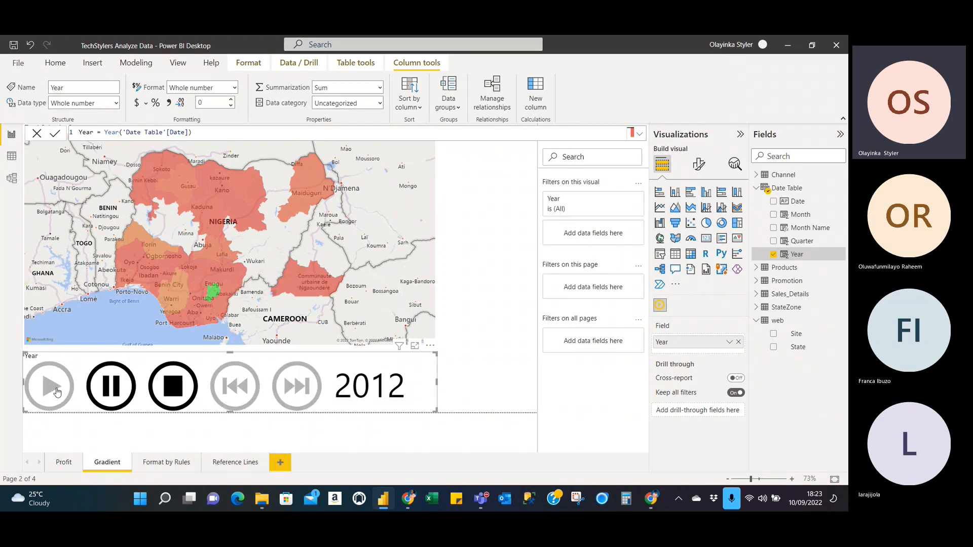
pyautogui.click(108, 395)
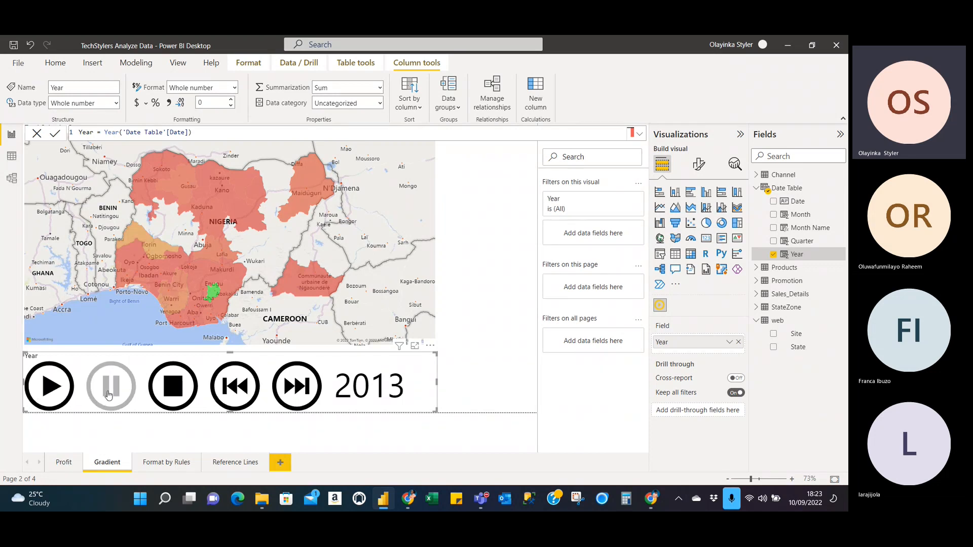
pyautogui.click(49, 387)
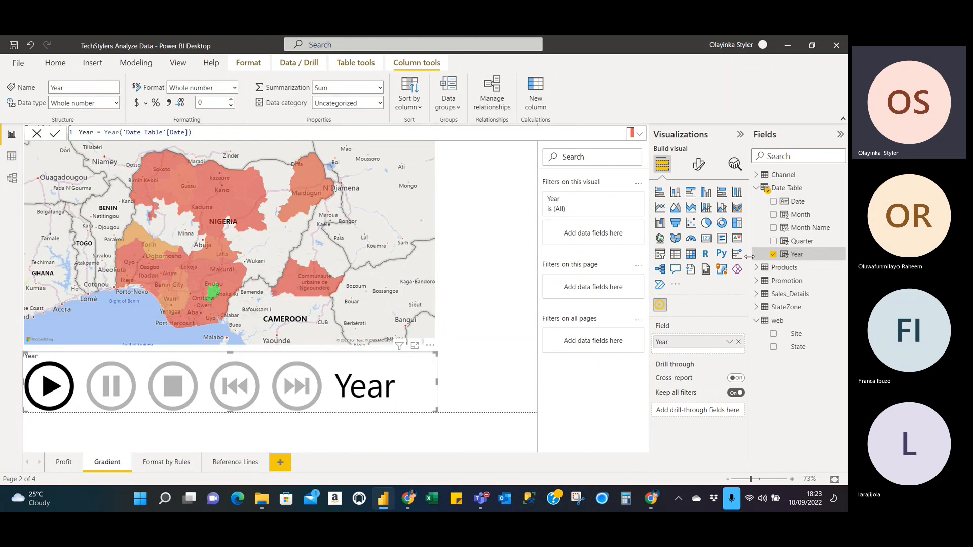
# Step: Try Month as the Play Axis field in place of Year, replace it with Month Name, and play the monthly animation
pyautogui.click(774, 256)
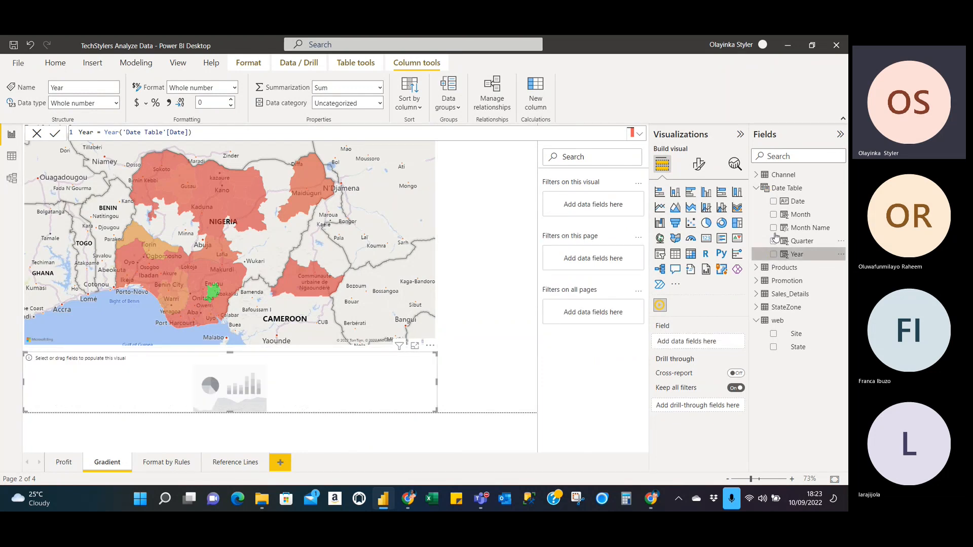
pyautogui.moveTo(803, 218); pyautogui.dragTo(704, 348)
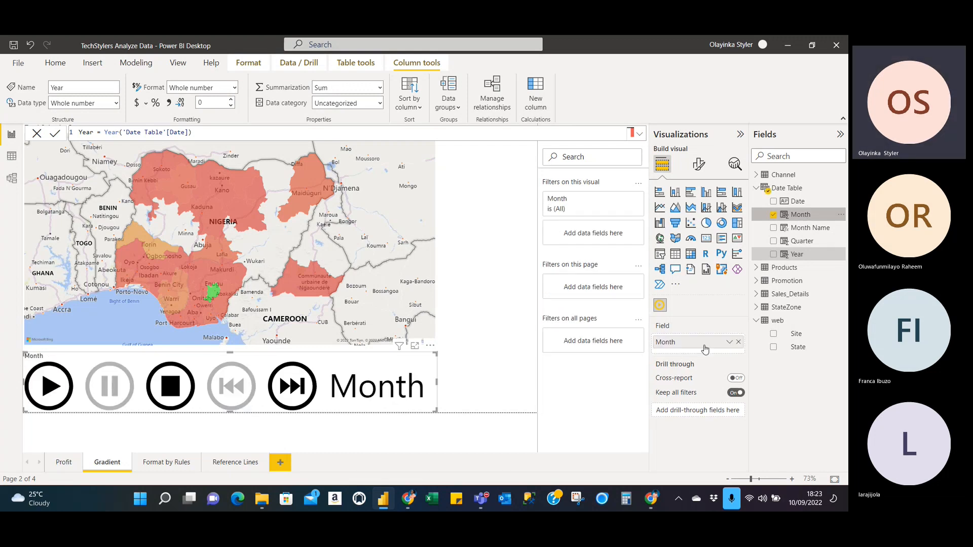
pyautogui.click(774, 215)
pyautogui.moveTo(812, 229); pyautogui.dragTo(719, 348)
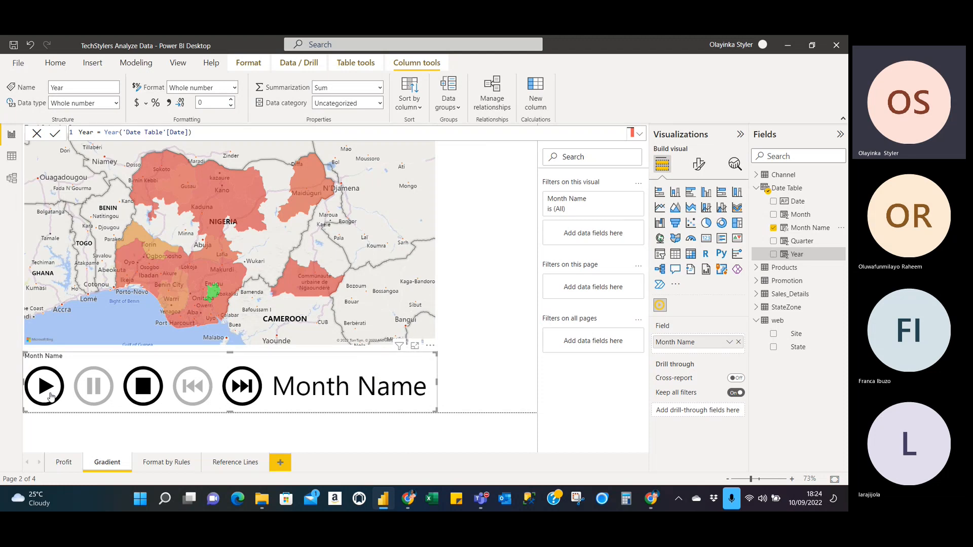
pyautogui.click(46, 390)
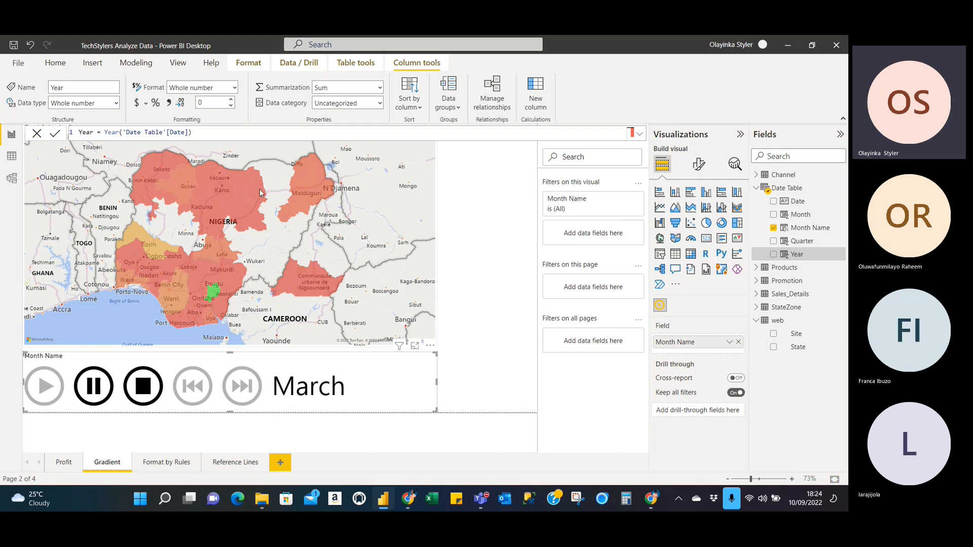
# Step: Replay the monthly animation of the sales map from the start through December
pyautogui.moveTo(312, 209)
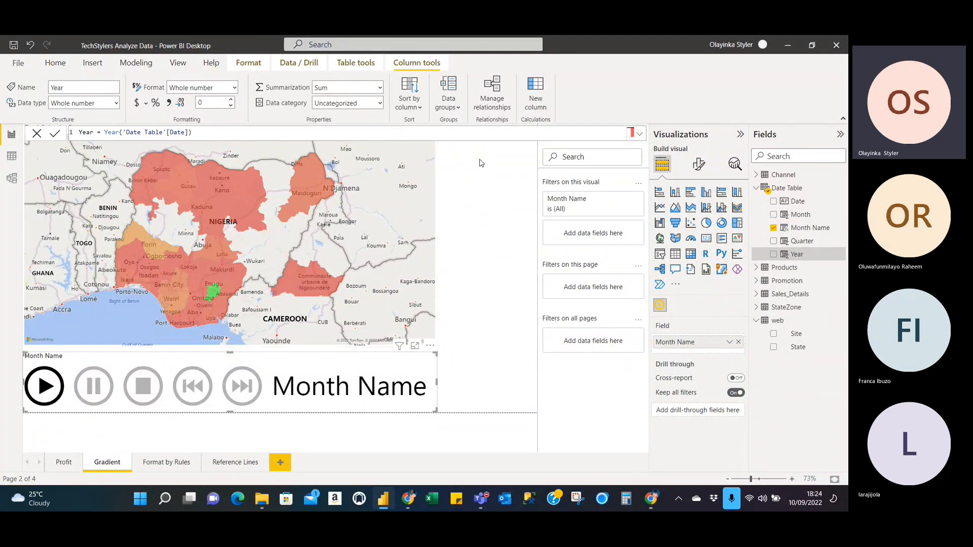
pyautogui.click(56, 391)
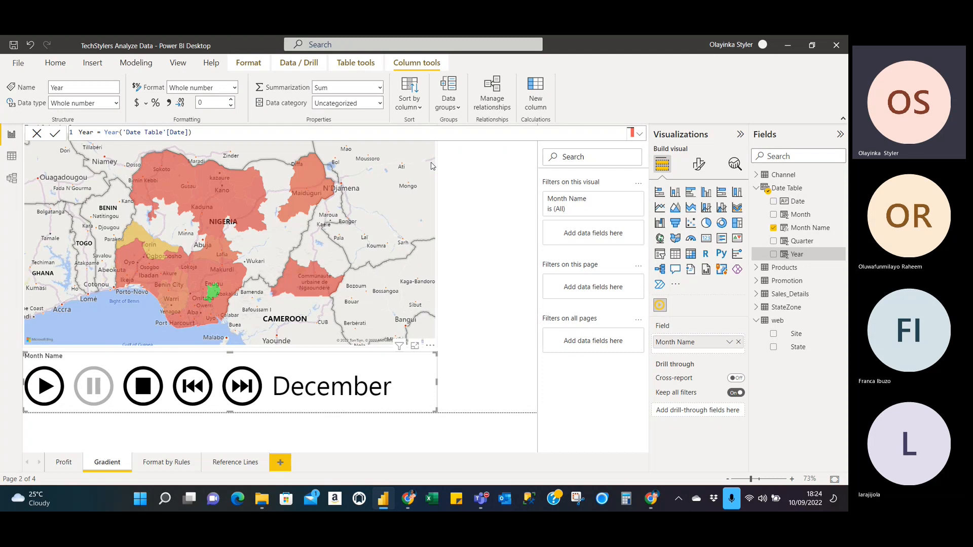
# Step: Go to the Profit page and enlarge the Profit by State chart to nearly the full page width
pyautogui.click(57, 71)
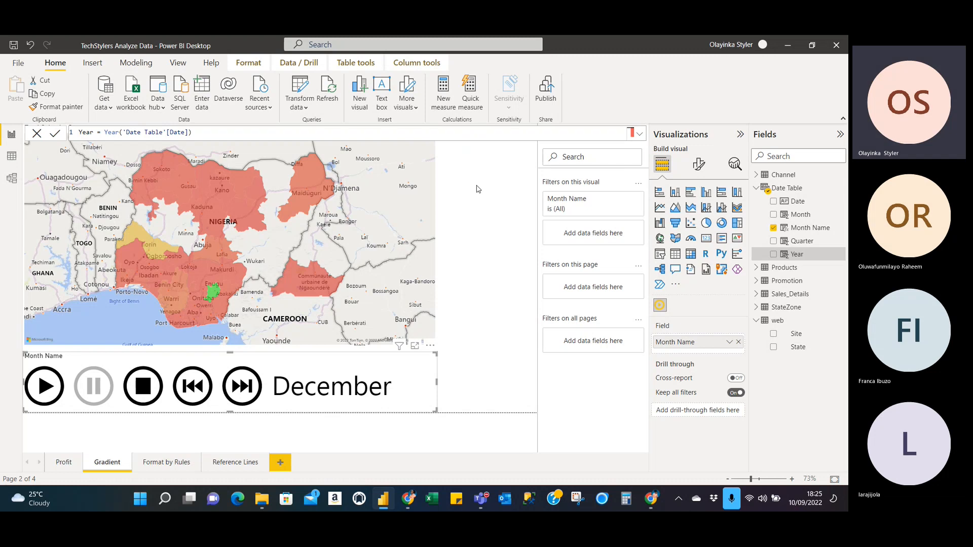
pyautogui.click(63, 456)
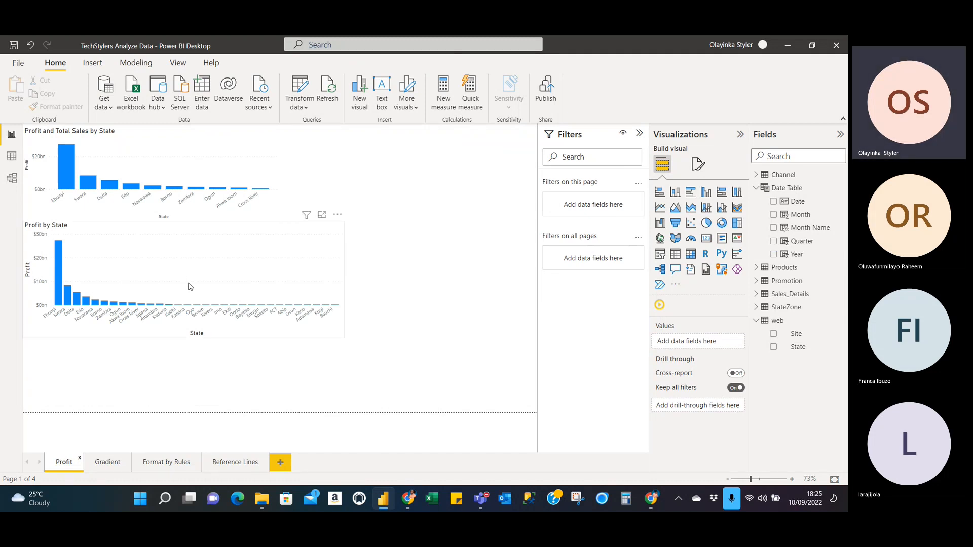
pyautogui.click(280, 243)
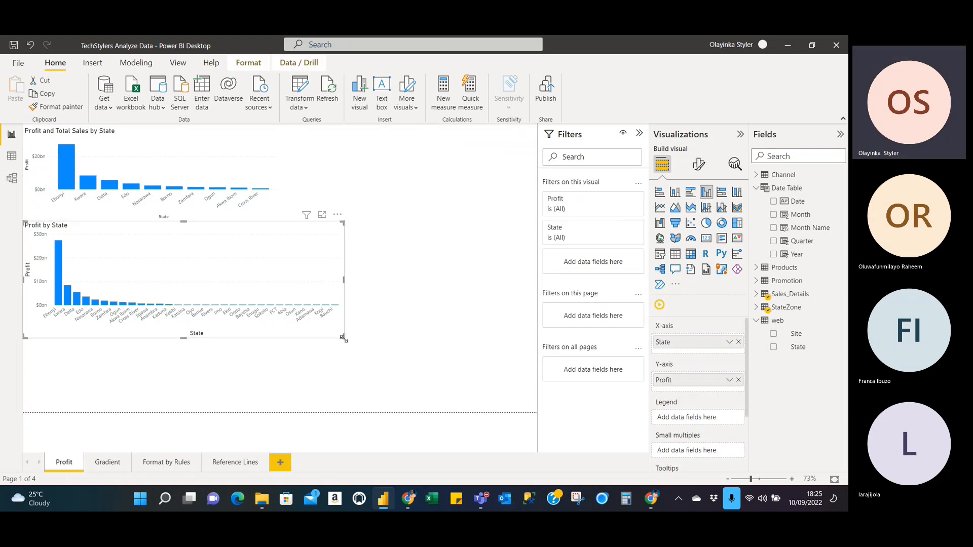
pyautogui.moveTo(343, 337); pyautogui.dragTo(483, 388)
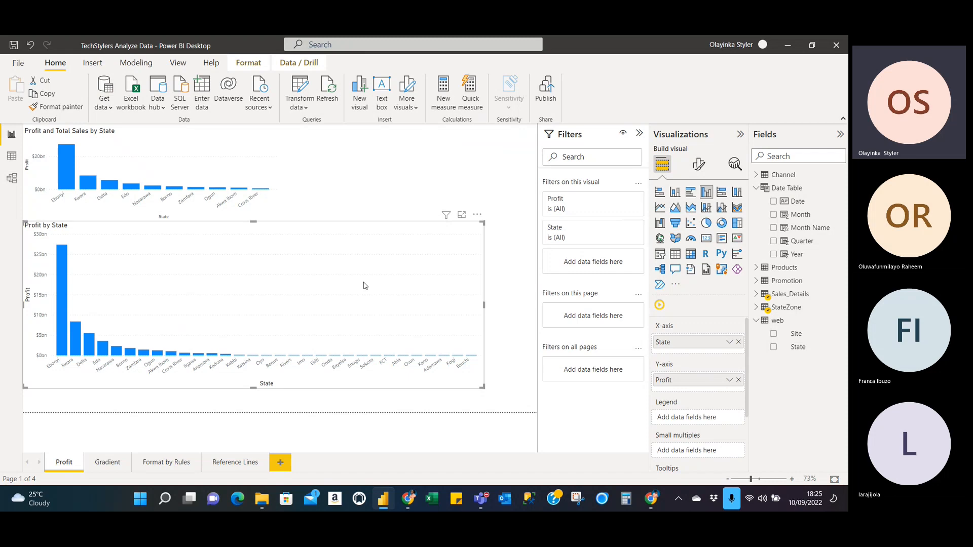
# Step: Collapse the web table's fields and start a new group from the State field of the StateZone table
pyautogui.click(756, 321)
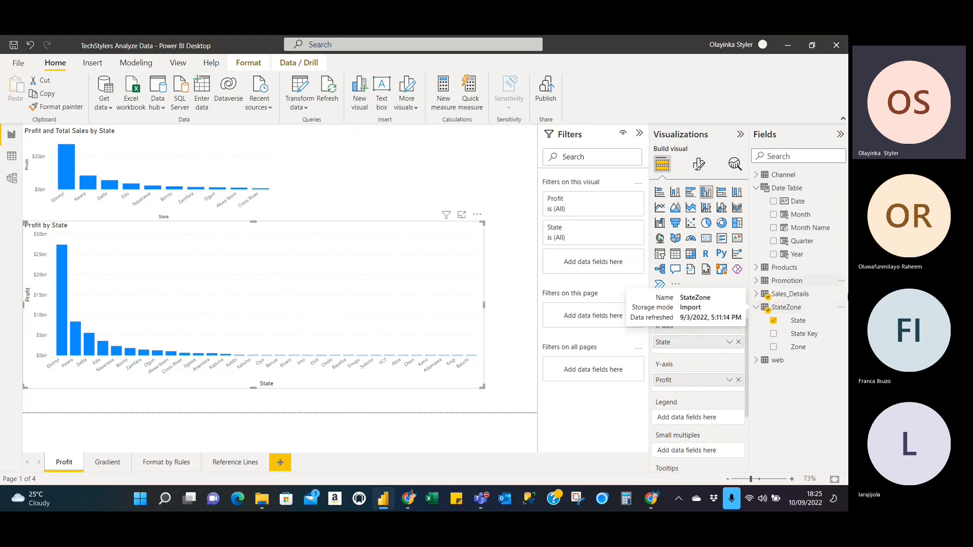
pyautogui.click(756, 309)
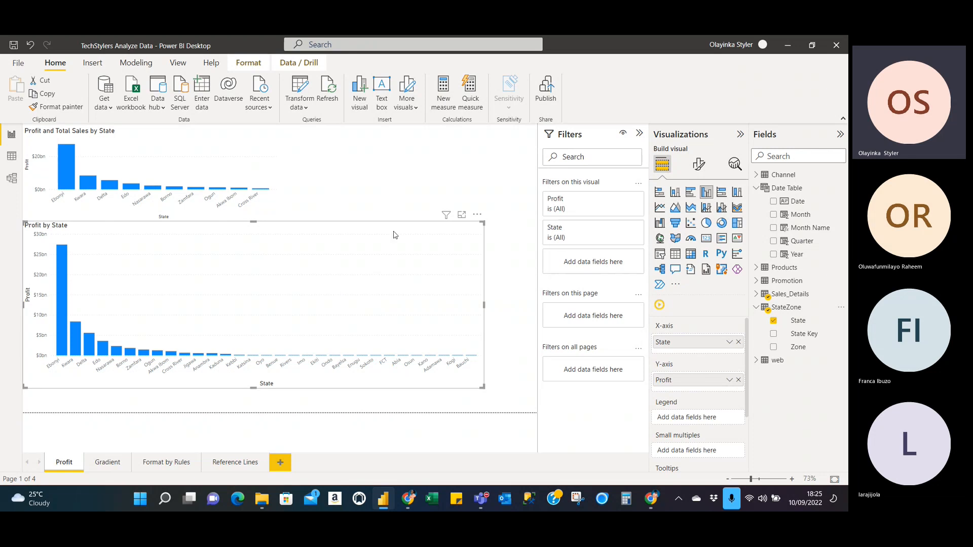
pyautogui.click(757, 308)
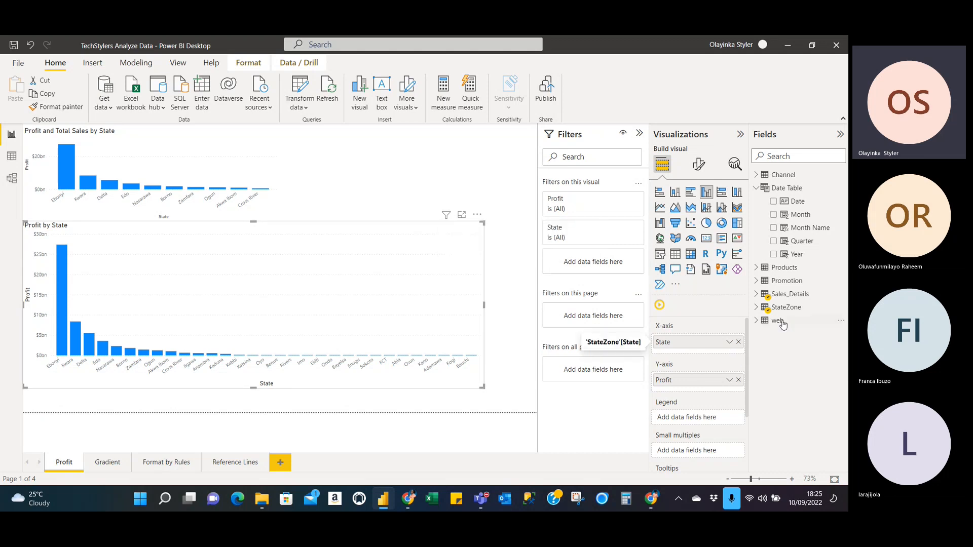
pyautogui.click(756, 307)
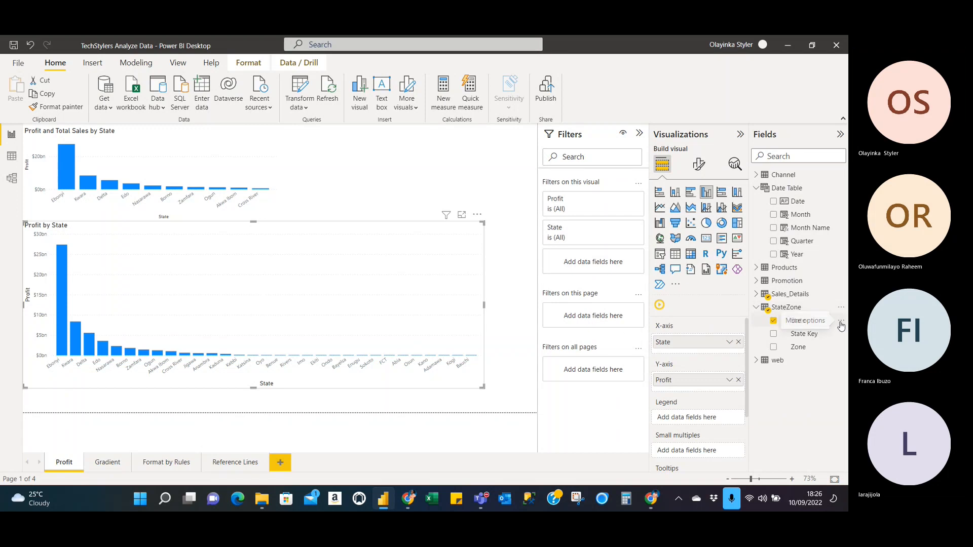
pyautogui.click(841, 324)
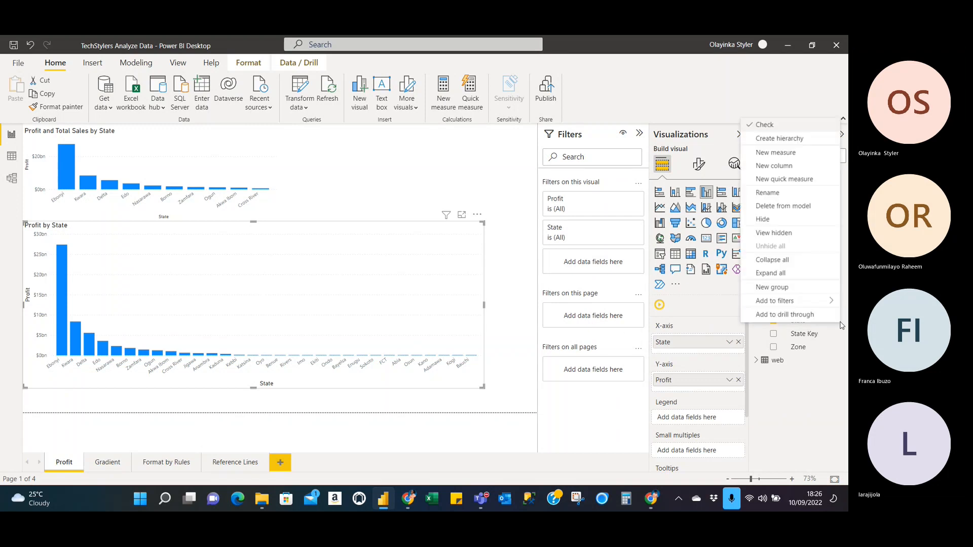
pyautogui.click(822, 411)
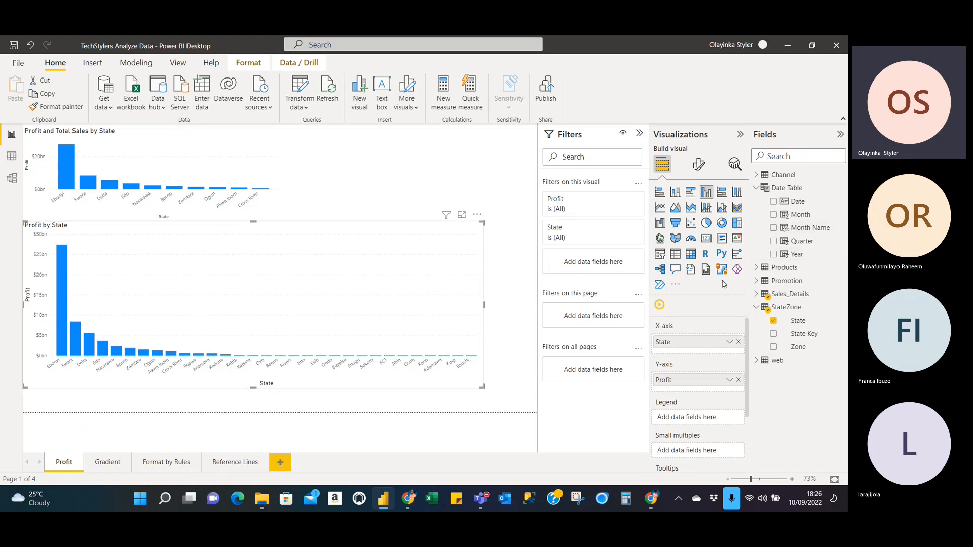
pyautogui.click(838, 326)
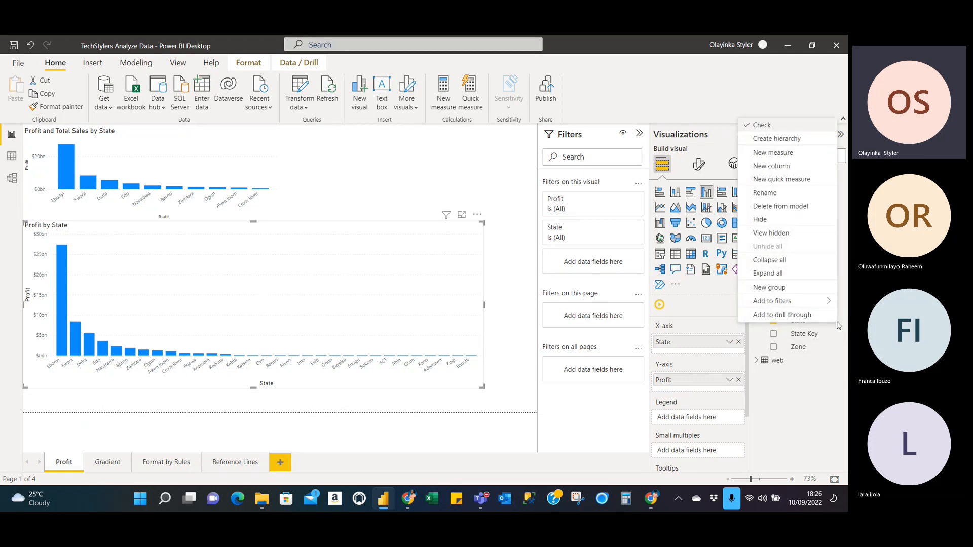
pyautogui.click(839, 325)
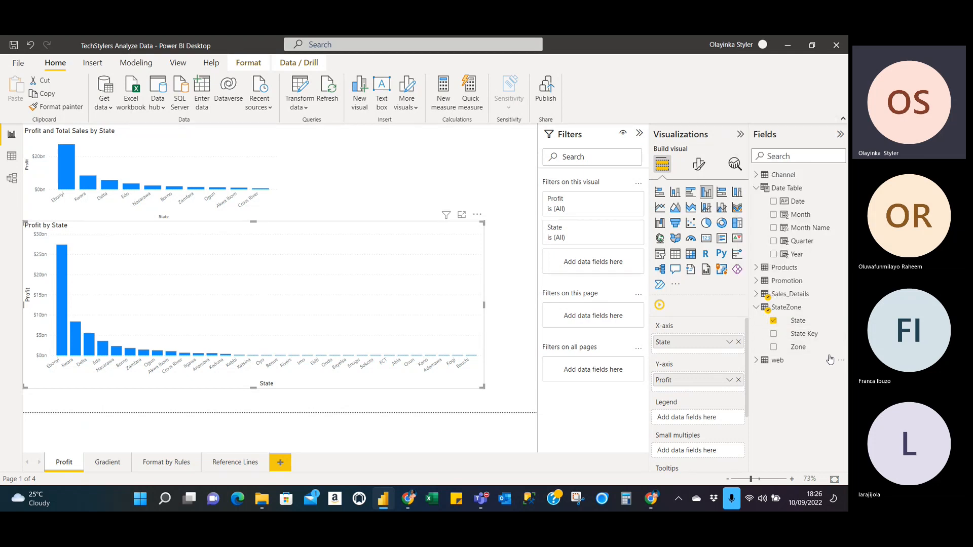
pyautogui.click(840, 322)
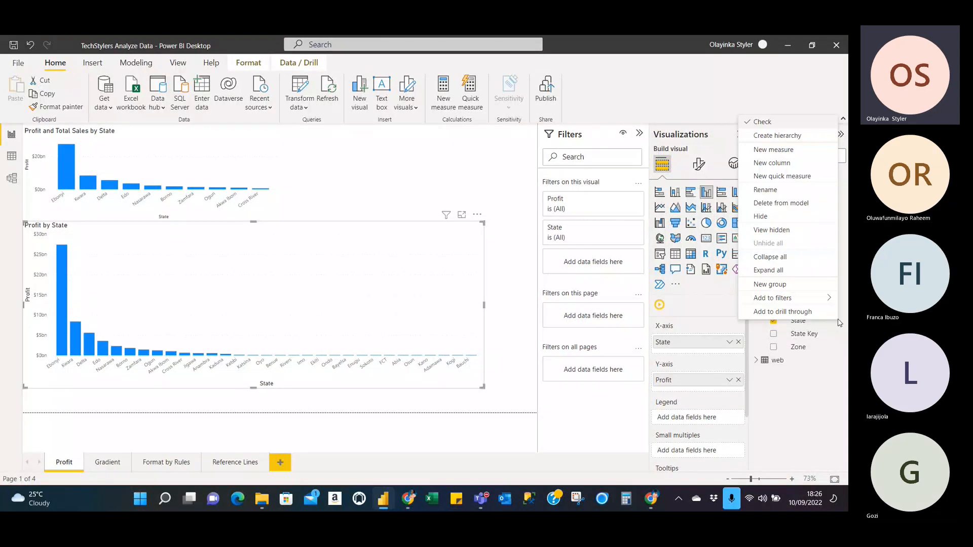
pyautogui.click(791, 286)
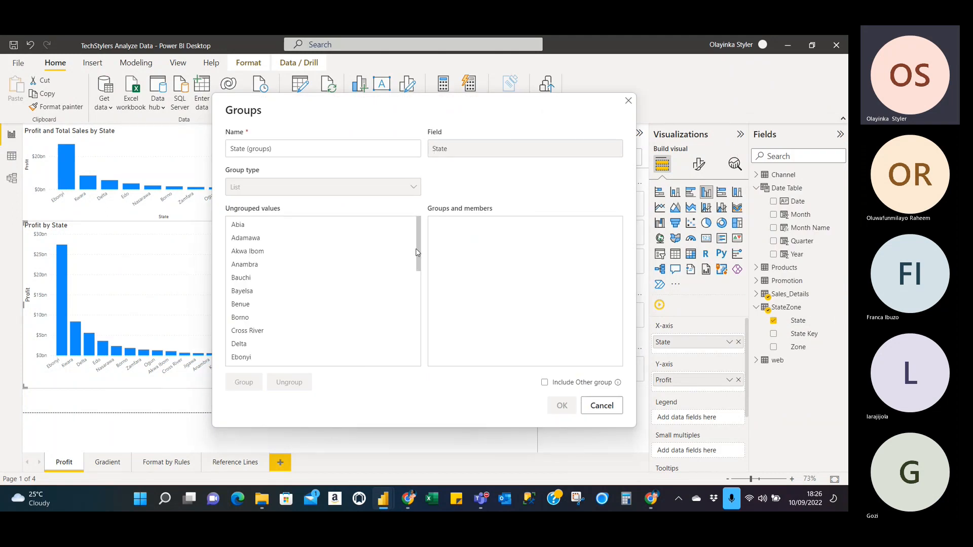
pyautogui.moveTo(420, 254)
pyautogui.mouseDown()
pyautogui.moveTo(420, 362)
pyautogui.moveTo(420, 259)
pyautogui.mouseUp()
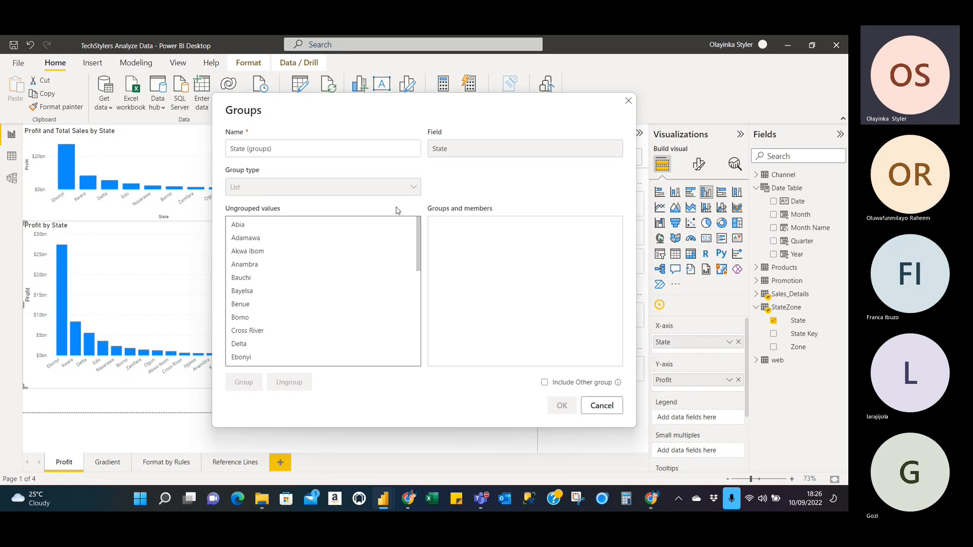
# Step: Name the new State grouping GeoZones
pyautogui.click(280, 151)
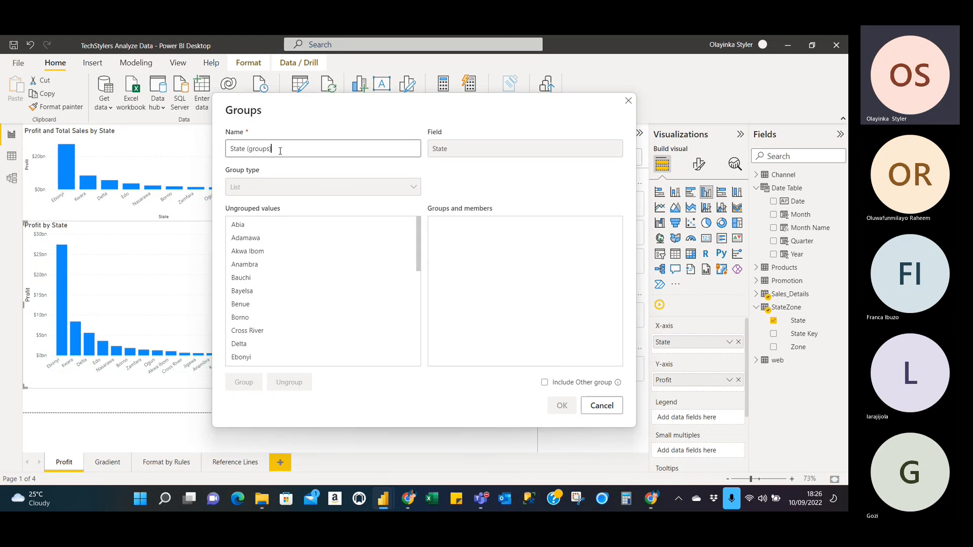
pyautogui.press('BackSpace')
pyautogui.press('BackSpace')
pyautogui.press('BackSpace')
pyautogui.press('BackSpace')
pyautogui.press('BackSpace')
pyautogui.press('BackSpace')
pyautogui.press('BackSpace')
pyautogui.press('BackSpace')
pyautogui.press('BackSpace')
pyautogui.press('BackSpace')
pyautogui.press('BackSpace')
pyautogui.press('BackSpace')
pyautogui.press('BackSpace')
pyautogui.press('BackSpace')
pyautogui.write('GeoZones')
pyautogui.click(415, 193)
pyautogui.click(319, 147)
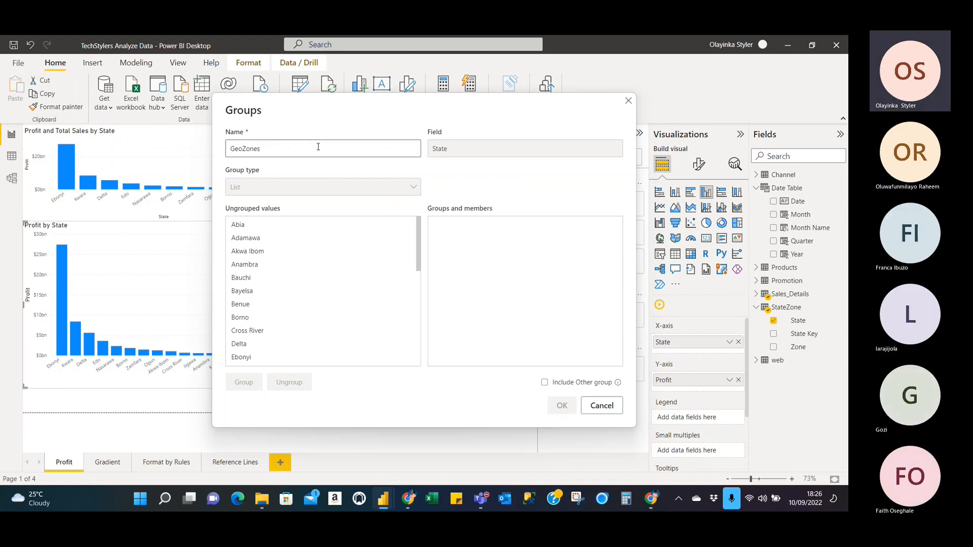
pyautogui.click(474, 152)
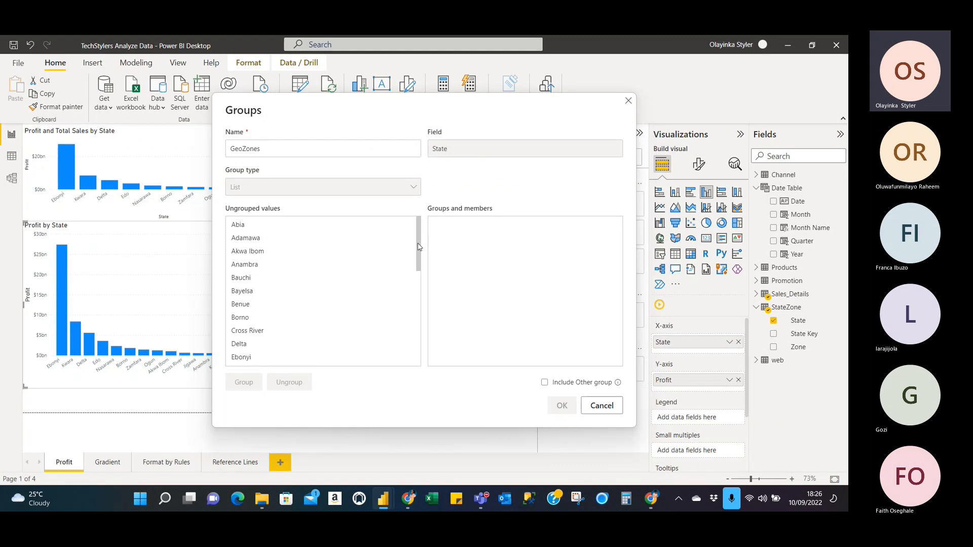
# Step: Try selecting the consecutive states Abia through Benue in the ungrouped values
pyautogui.moveTo(418, 247); pyautogui.dragTo(416, 223)
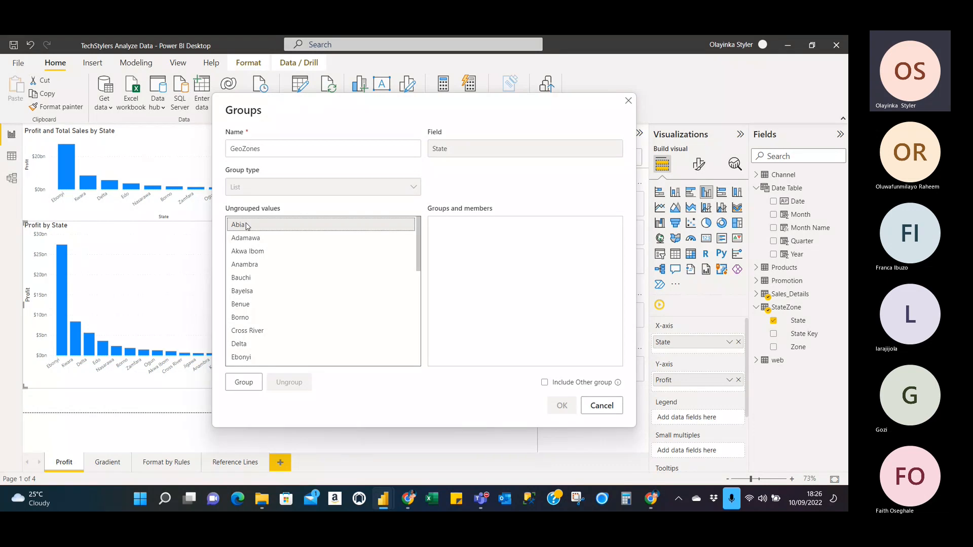
pyautogui.hotkey('shift', 'Down')
pyautogui.hotkey('shift', 'Down')
pyautogui.hotkey('shift', 'Down')
pyautogui.hotkey('shift', 'Down')
pyautogui.hotkey('shift', 'Down')
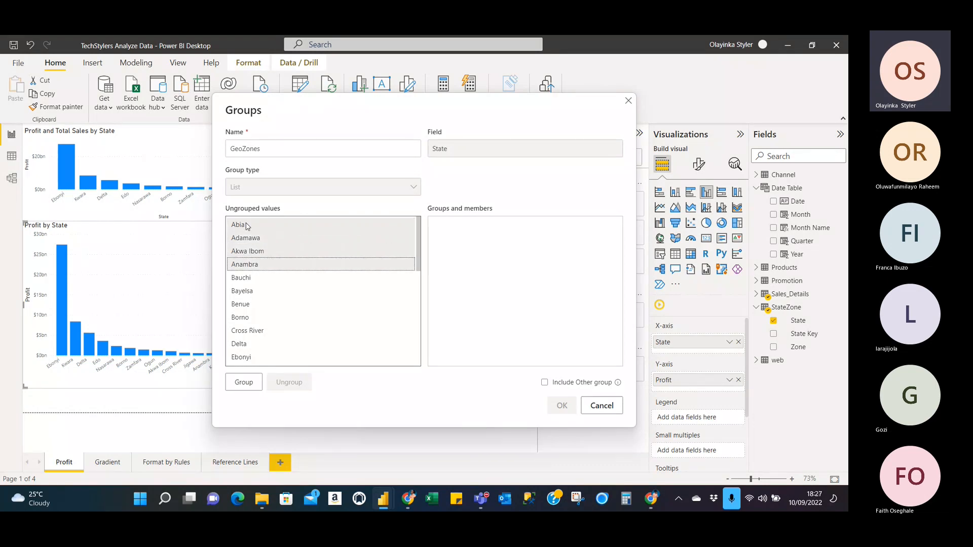
pyautogui.hotkey('shift', 'Down')
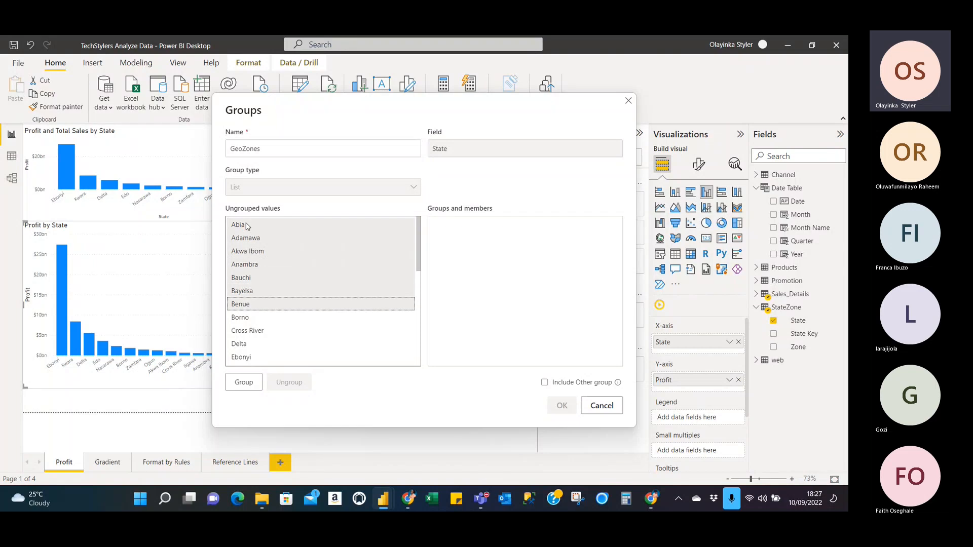
# Step: Try a non-adjacent selection of Abia, Akwa Ibom, Bauchi, Benue, Cross River and Delta in the ungrouped values
pyautogui.click(247, 226)
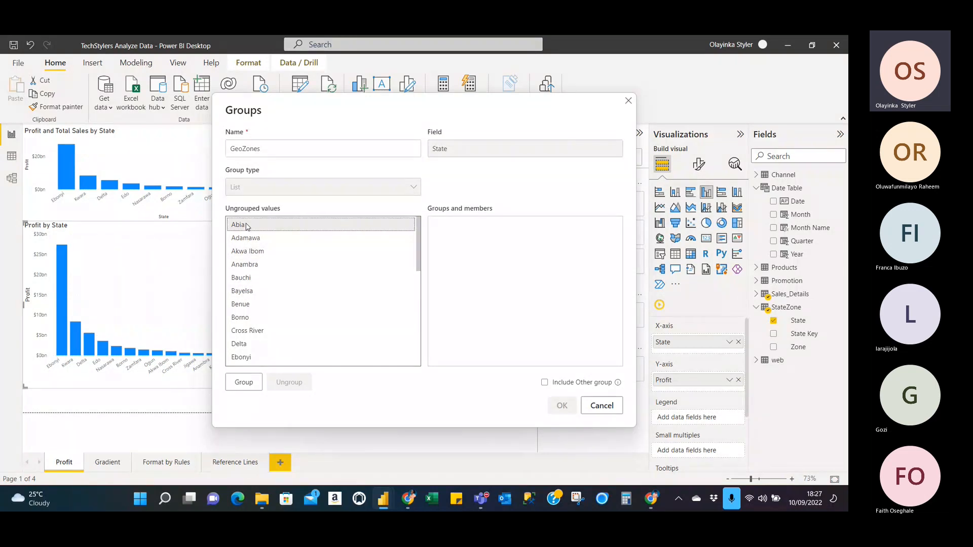
pyautogui.keyDown('ctrl'); pyautogui.click(259, 256); pyautogui.keyUp('ctrl')
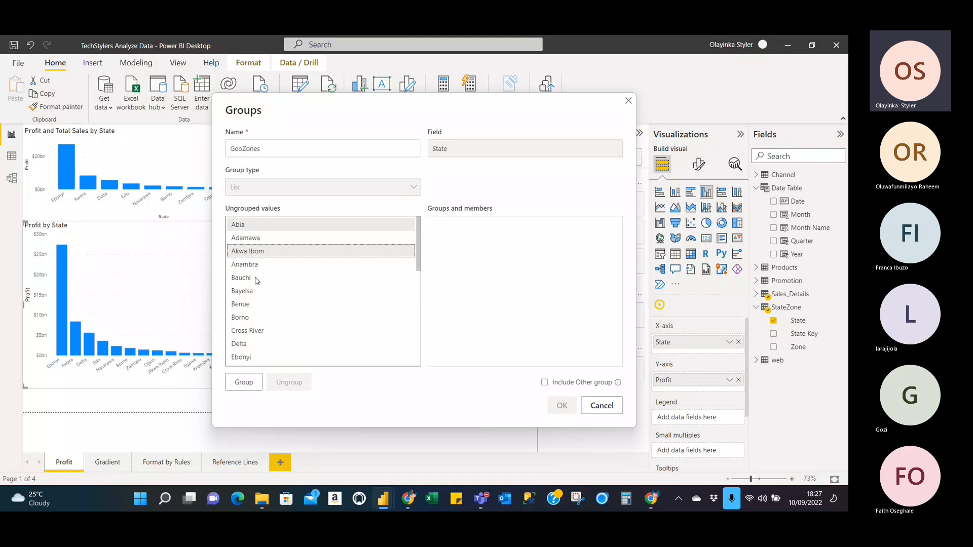
pyautogui.keyDown('ctrl'); pyautogui.click(257, 279); pyautogui.keyUp('ctrl')
pyautogui.keyDown('ctrl'); pyautogui.click(249, 305); pyautogui.keyUp('ctrl')
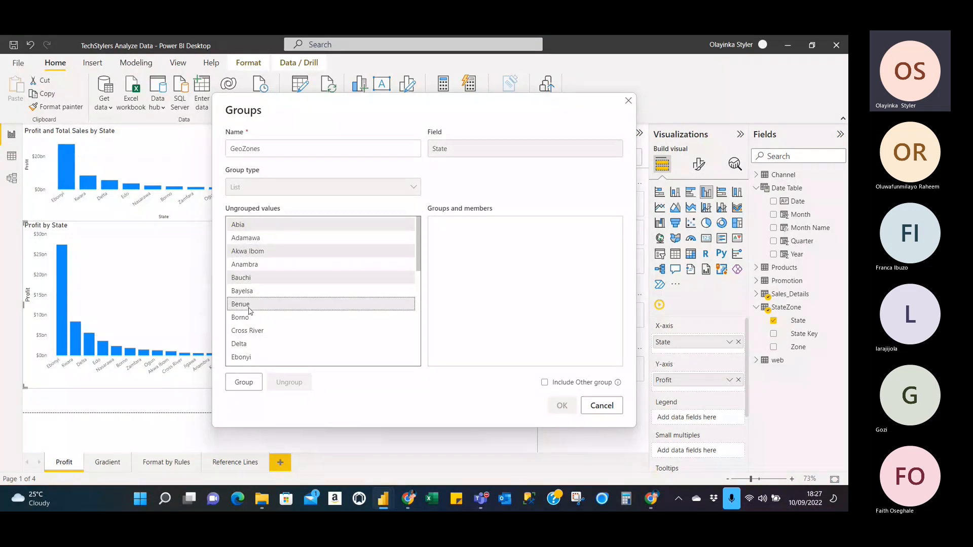
pyautogui.keyDown('ctrl'); pyautogui.click(262, 332); pyautogui.keyUp('ctrl')
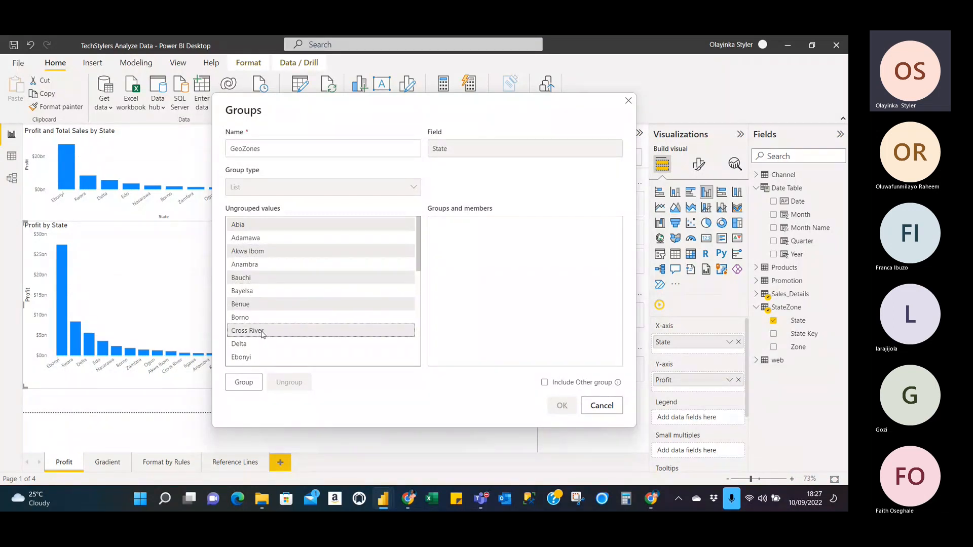
pyautogui.keyDown('ctrl'); pyautogui.click(253, 347); pyautogui.keyUp('ctrl')
pyautogui.scroll(-3, 254, 349)
pyautogui.scroll(3, 254, 304)
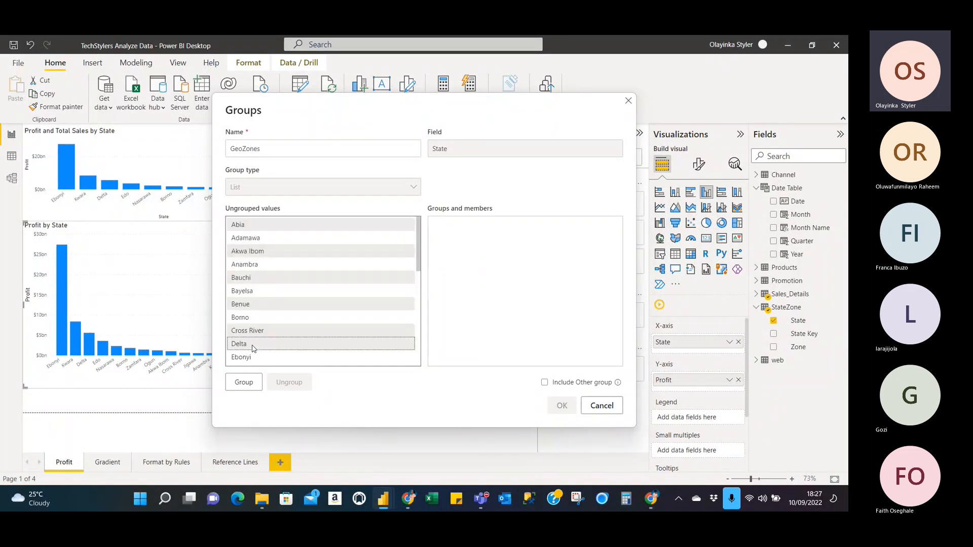
# Step: Select the consecutive states from Abia through Delta and put them in one group
pyautogui.click(257, 228)
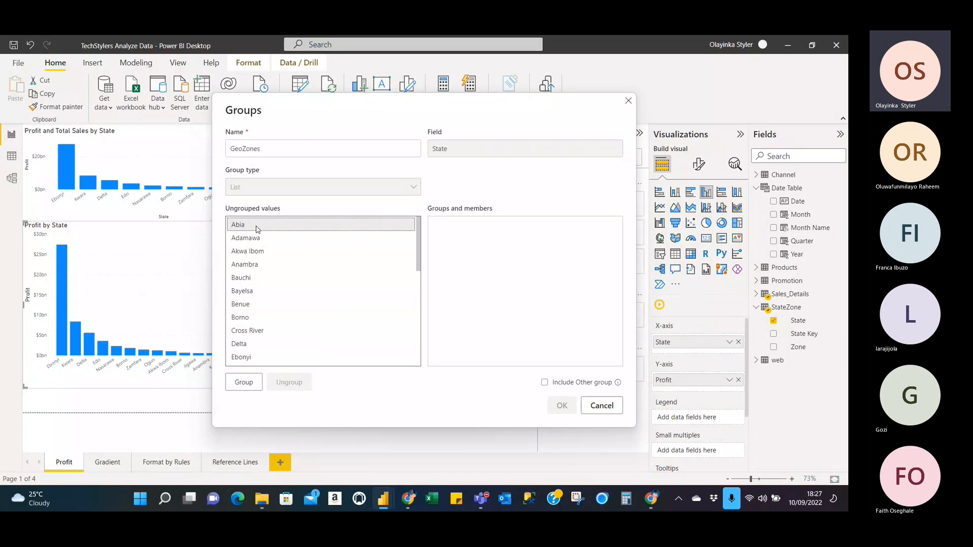
pyautogui.hotkey('shift', 'Down')
pyautogui.hotkey('shift', 'Down')
pyautogui.hotkey('shift', 'Down')
pyautogui.hotkey('shift', 'Down')
pyautogui.hotkey('shift', 'Down')
pyautogui.hotkey('shift', 'Down')
pyautogui.hotkey('shift', 'Down')
pyautogui.hotkey('shift', 'Down')
pyautogui.hotkey('shift', 'Down')
pyautogui.hotkey('shift', 'Down')
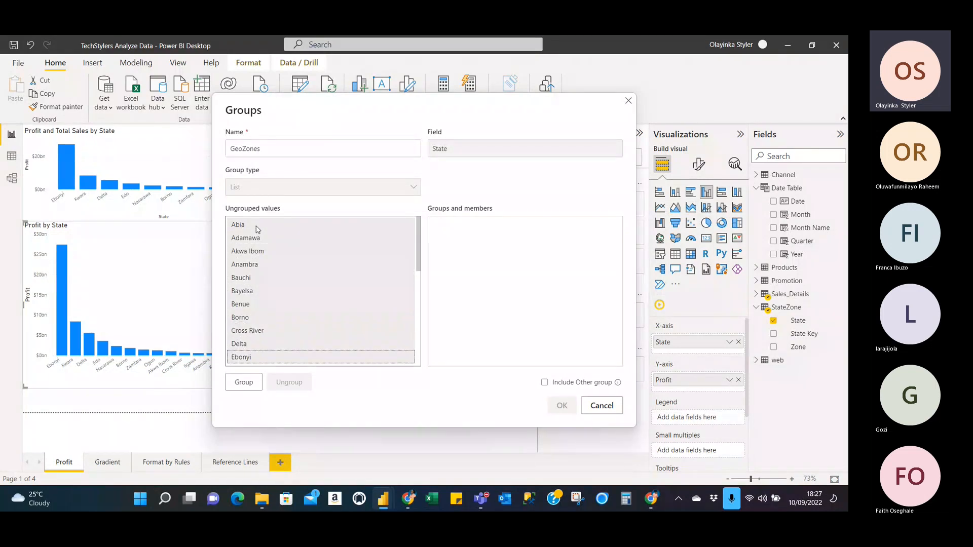
pyautogui.hotkey('shift', 'Up')
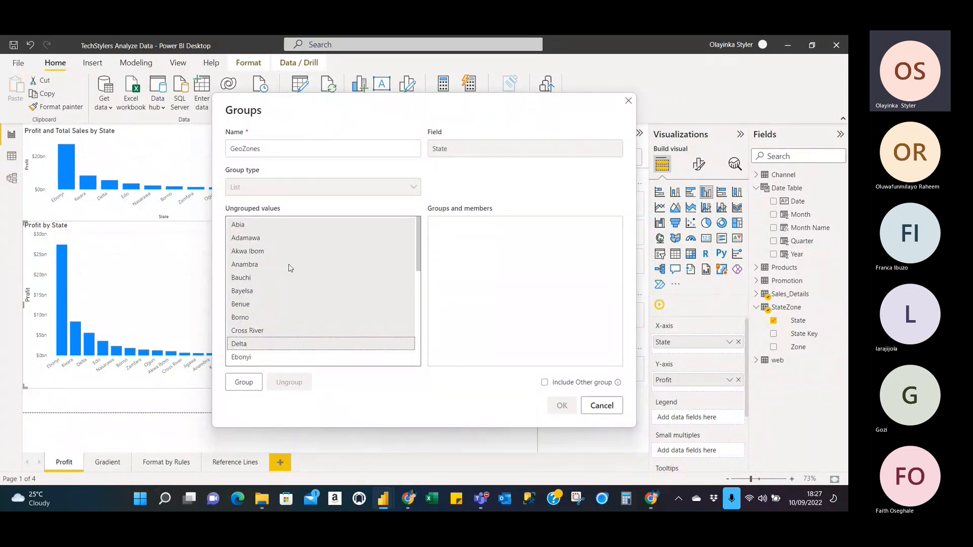
pyautogui.click(245, 386)
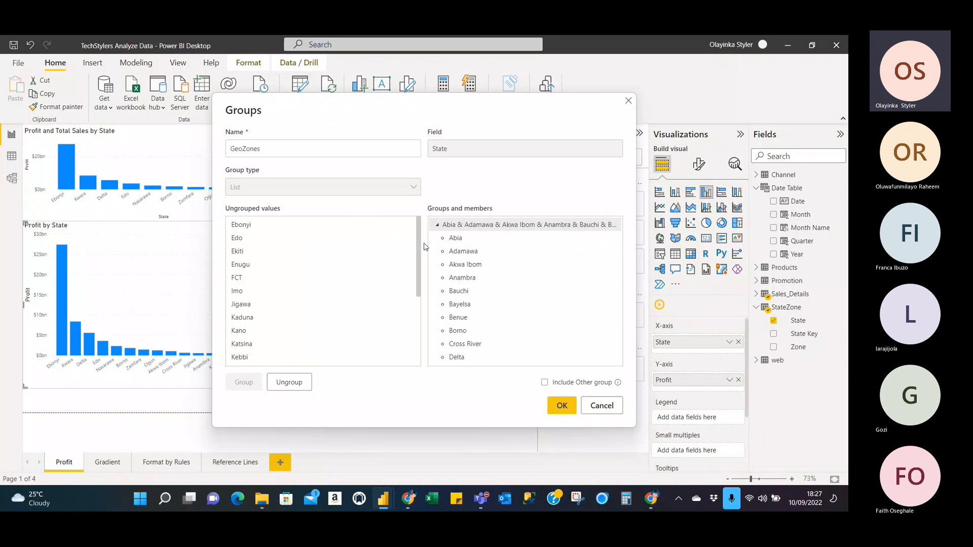
# Step: Rename the group of states Abia through Delta as North and collapse its member list
pyautogui.moveTo(423, 246)
pyautogui.mouseDown()
pyautogui.moveTo(423, 330)
pyautogui.moveTo(416, 241)
pyautogui.mouseUp()
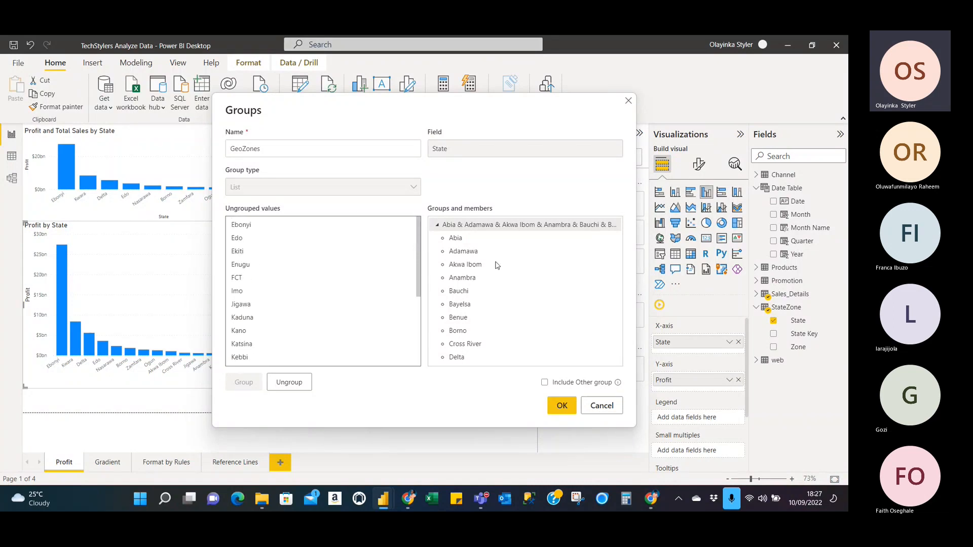
pyautogui.doubleClick(503, 224)
pyautogui.write('North')
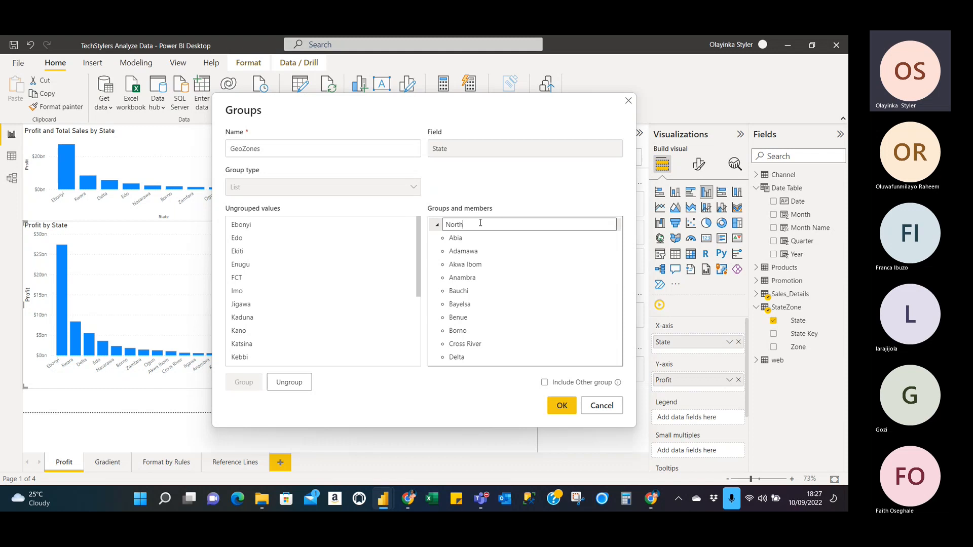
pyautogui.click(438, 226)
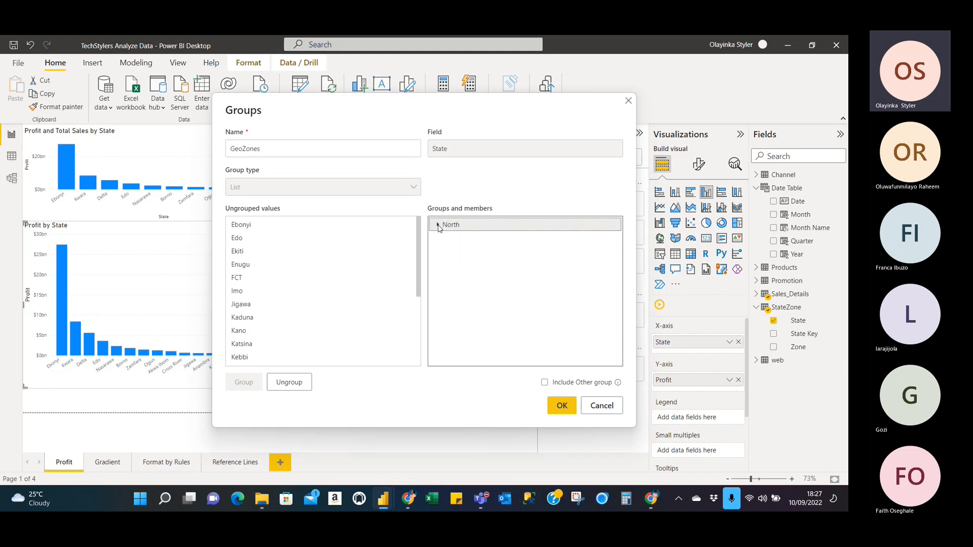
# Step: Group the consecutive states Ebonyi through FCT and name the group South
pyautogui.click(438, 226)
pyautogui.click(439, 226)
pyautogui.click(266, 230)
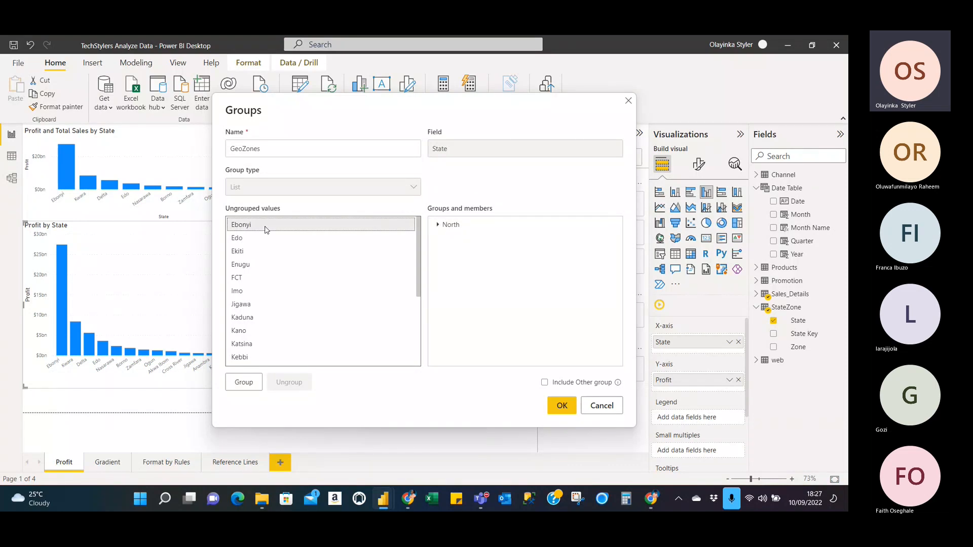
pyautogui.hotkey('shift', 'Down')
pyautogui.hotkey('shift', 'Down')
pyautogui.hotkey('shift', 'Down')
pyautogui.hotkey('shift', 'Down')
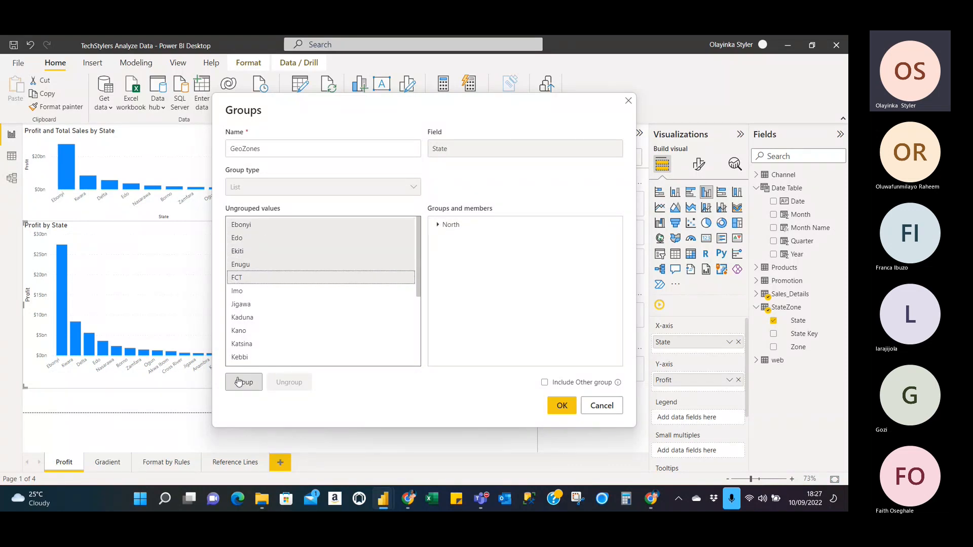
pyautogui.click(238, 383)
pyautogui.doubleClick(557, 226)
pyautogui.write('South')
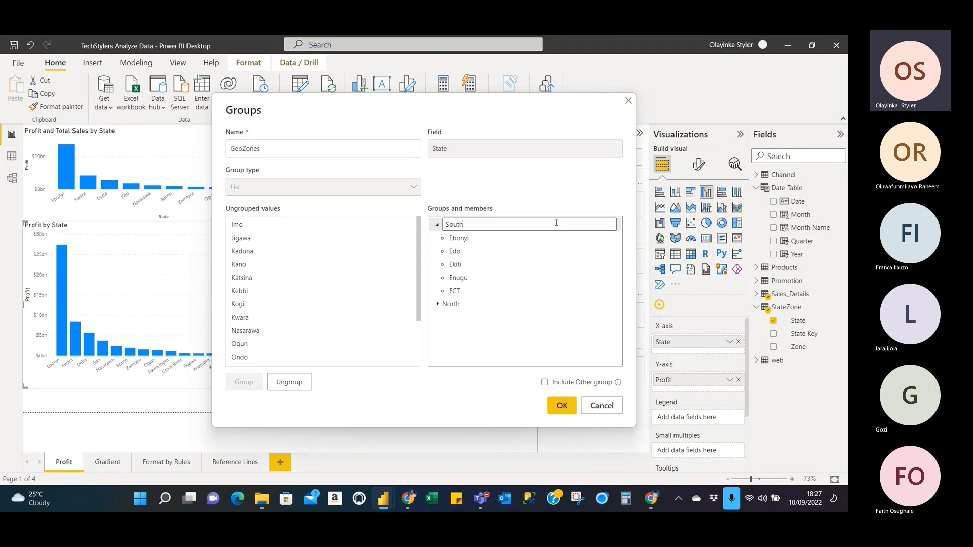
# Step: Group the consecutive states Imo through Kogi and name the group East
pyautogui.click(245, 224)
pyautogui.hotkey('shift', 'Down')
pyautogui.hotkey('shift', 'Down')
pyautogui.hotkey('shift', 'Down')
pyautogui.hotkey('shift', 'Down')
pyautogui.hotkey('shift', 'Down')
pyautogui.hotkey('shift', 'Down')
pyautogui.hotkey('shift', 'Down')
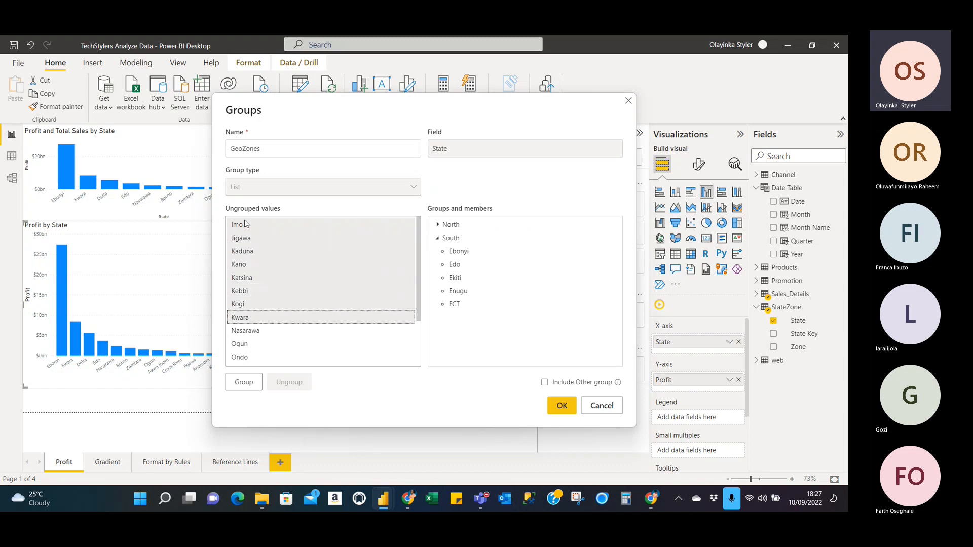
pyautogui.hotkey('shift', 'Up')
pyautogui.click(251, 384)
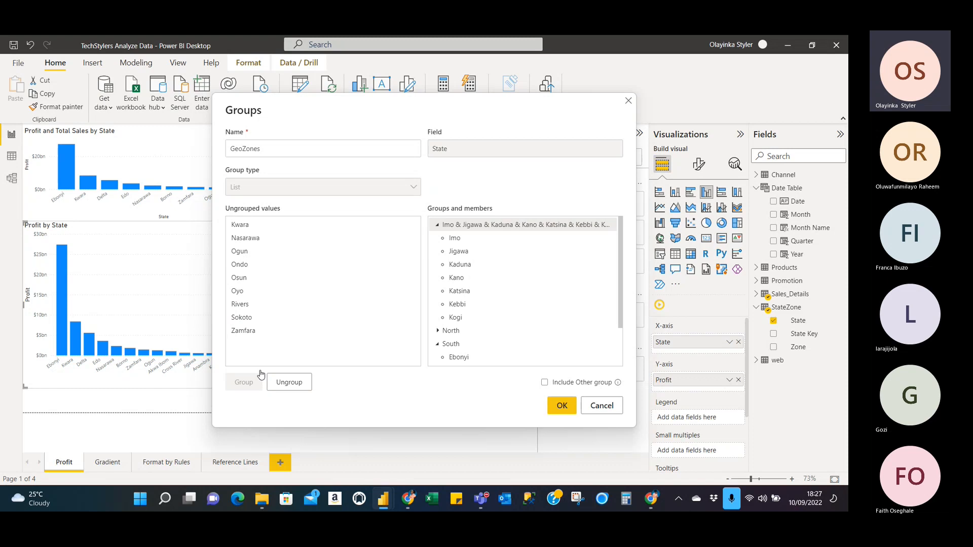
pyautogui.doubleClick(516, 225)
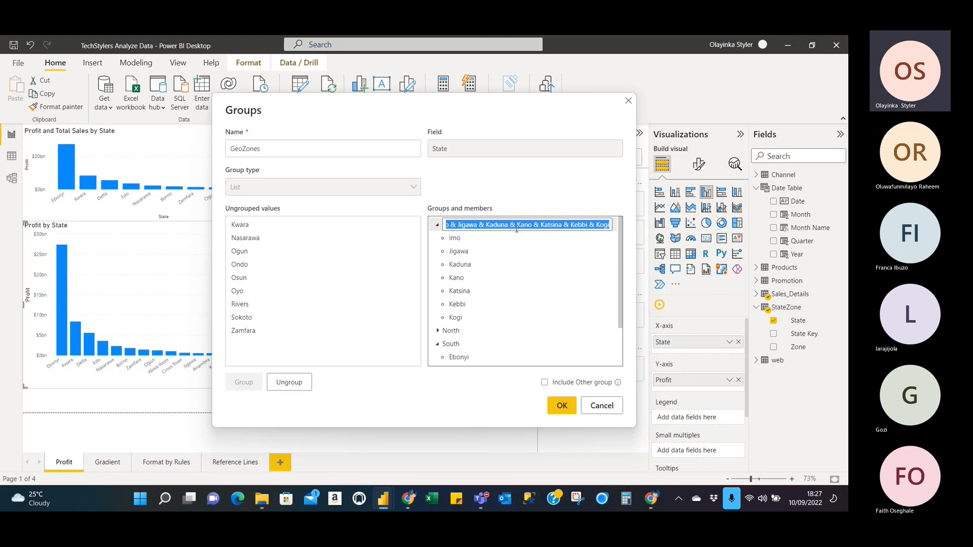
pyautogui.write('East')
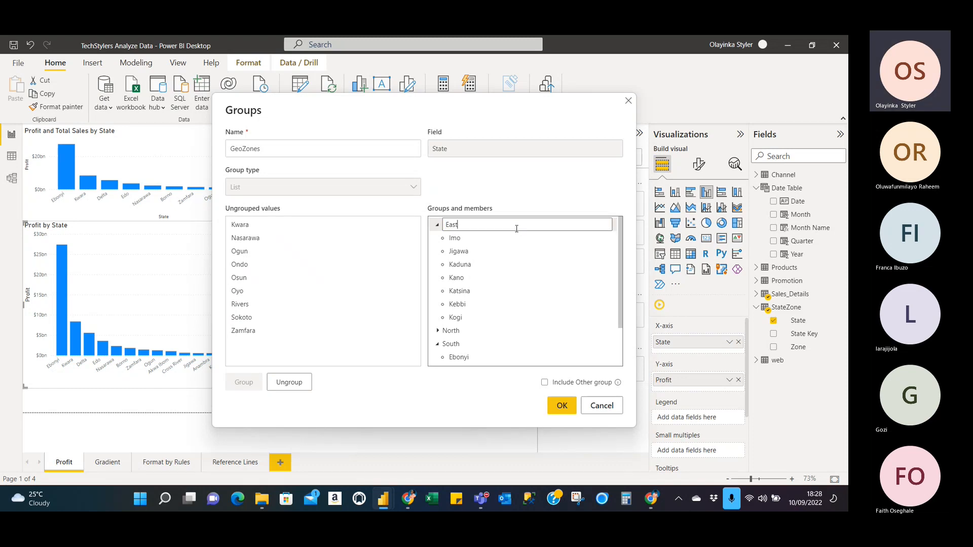
# Step: Group the remaining states Kwara through Zamfara and name the group West
pyautogui.click(237, 227)
pyautogui.hotkey('shift', 'Down')
pyautogui.hotkey('shift', 'Down')
pyautogui.hotkey('shift', 'Down')
pyautogui.hotkey('shift', 'Down')
pyautogui.hotkey('shift', 'Down')
pyautogui.hotkey('shift', 'Down')
pyautogui.hotkey('shift', 'Down')
pyautogui.hotkey('shift', 'Down')
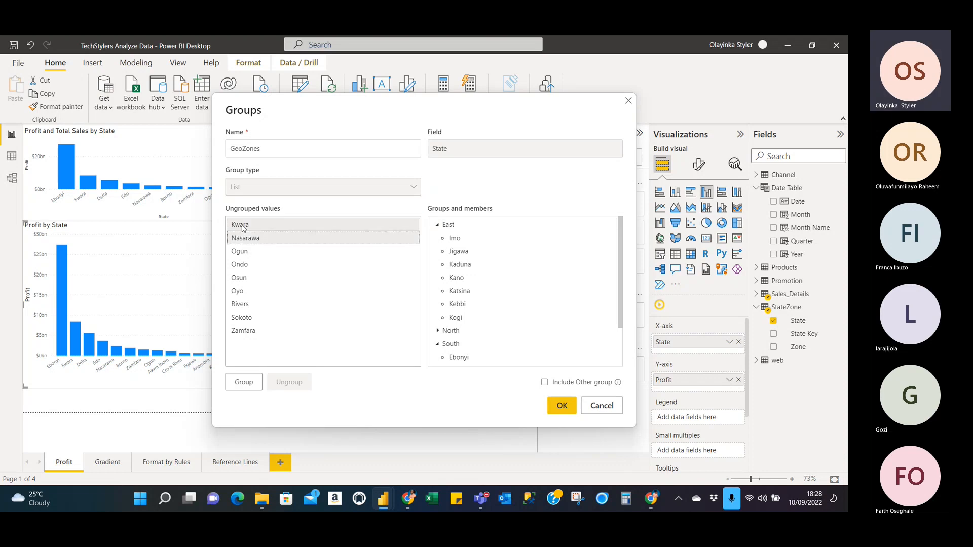
pyautogui.click(253, 388)
pyautogui.doubleClick(510, 331)
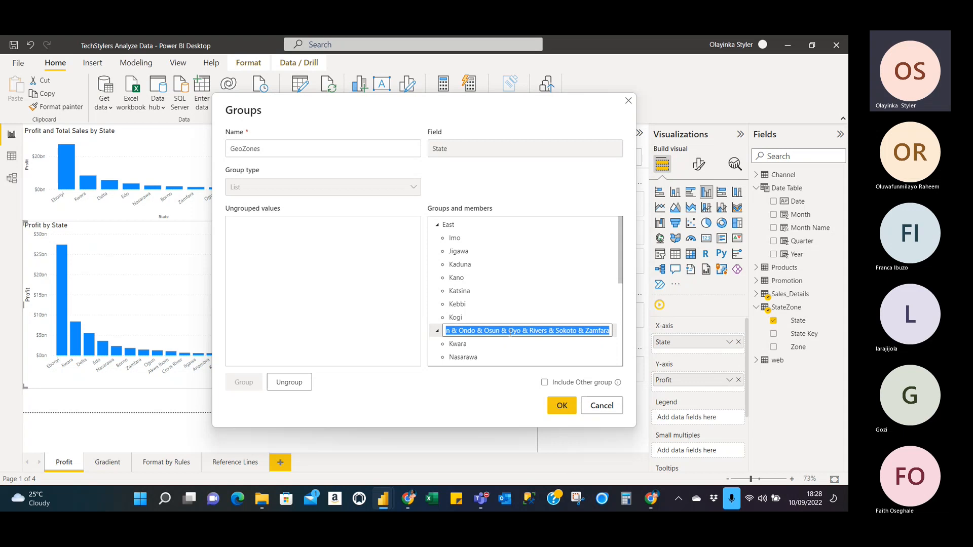
pyautogui.write('West')
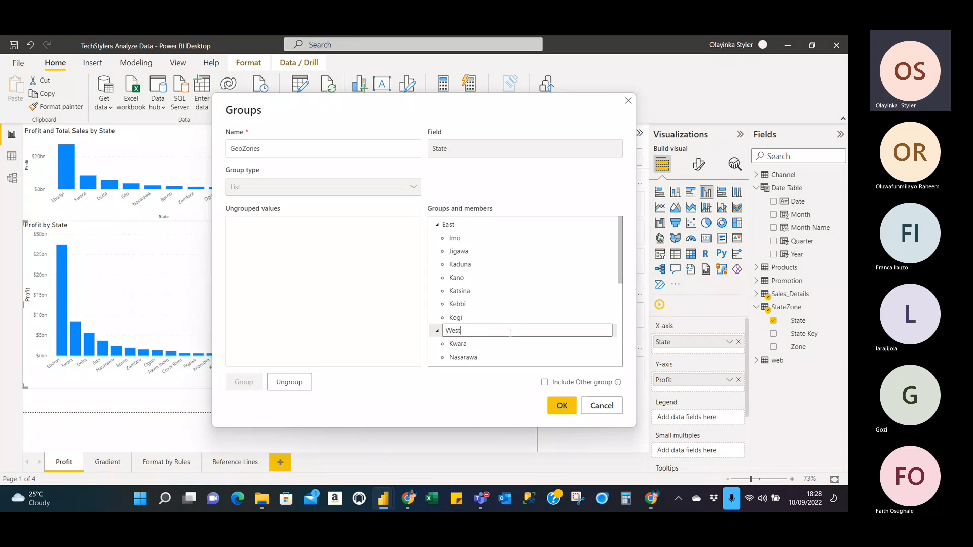
# Step: Review the group members and collapse the East, South and West member lists
pyautogui.scroll(-3, 435, 226)
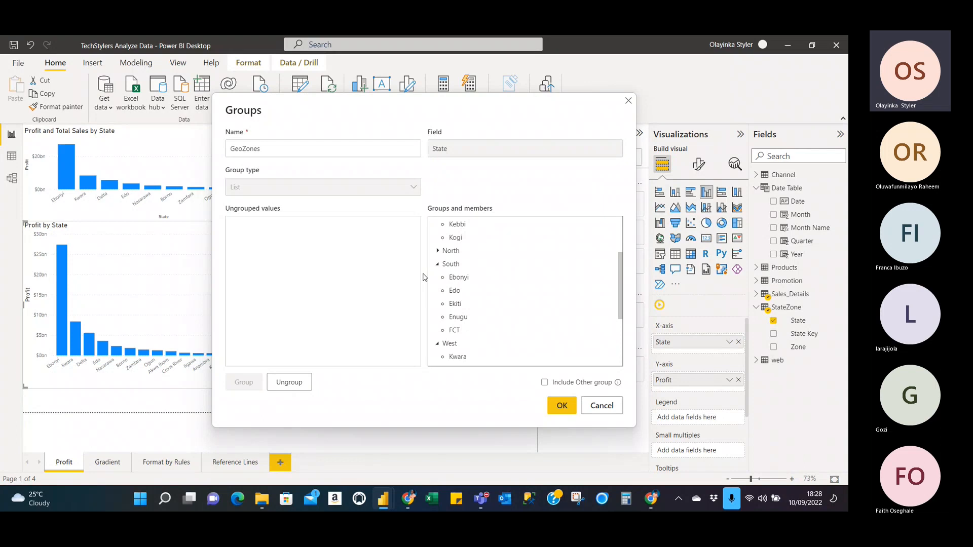
pyautogui.scroll(3, 563, 271)
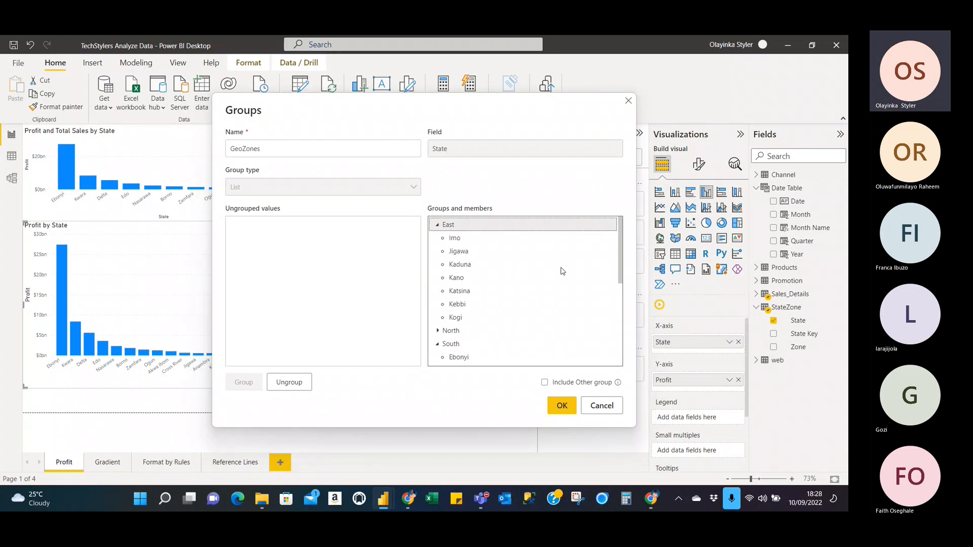
pyautogui.click(439, 226)
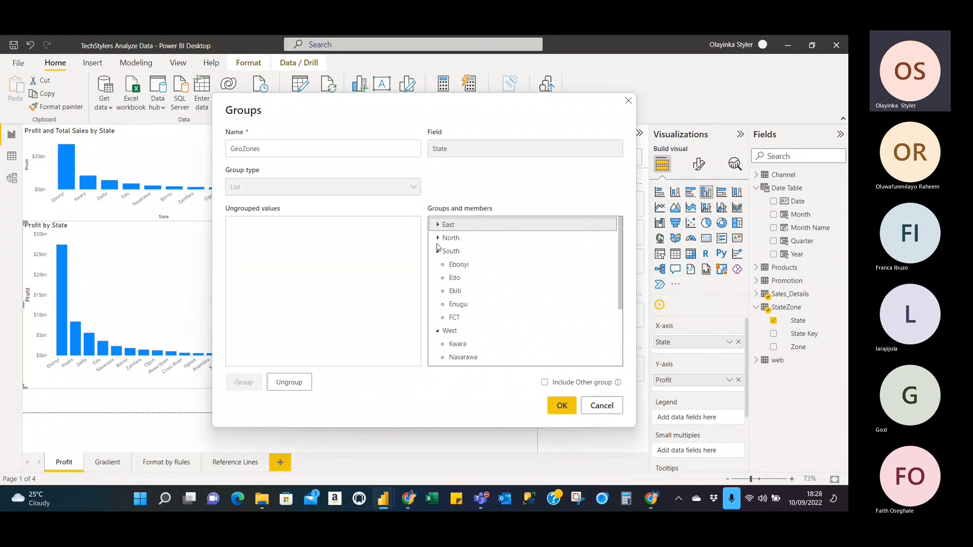
pyautogui.click(438, 252)
pyautogui.click(439, 265)
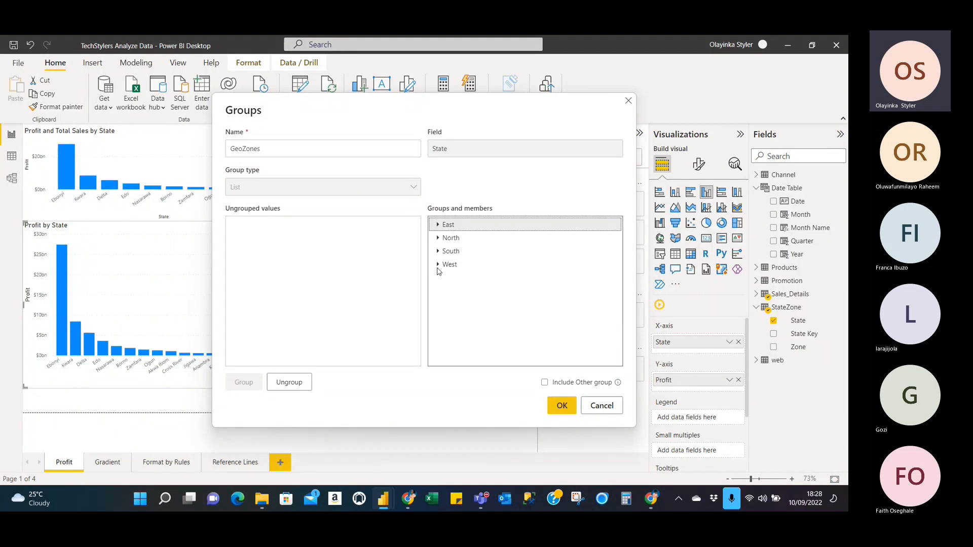
# Step: Remove Imo from the East group, returning it to the ungrouped values
pyautogui.click(438, 225)
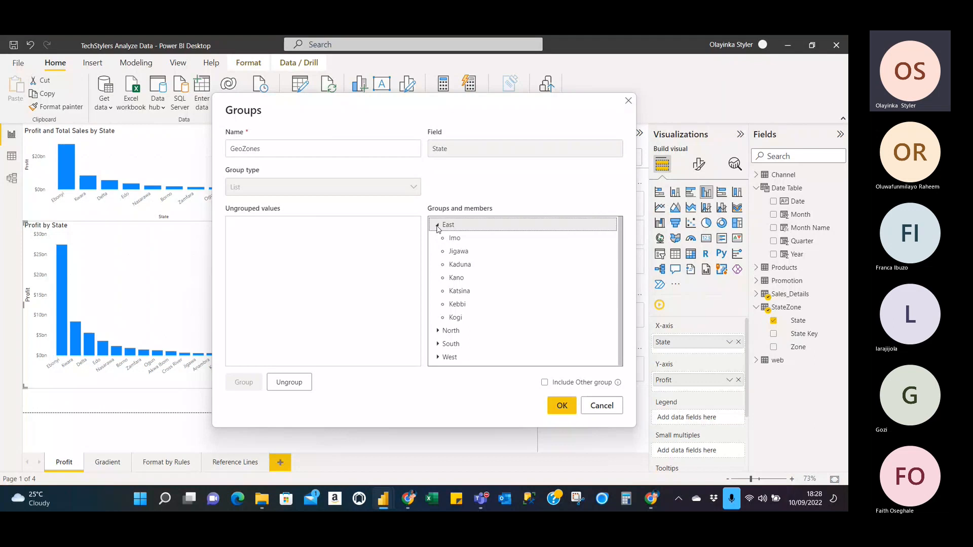
pyautogui.click(459, 238)
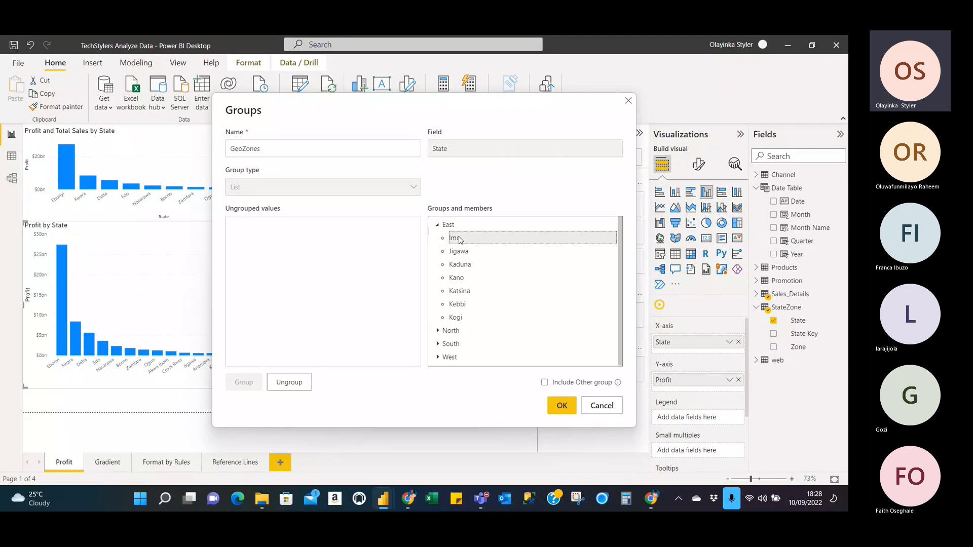
pyautogui.click(435, 227)
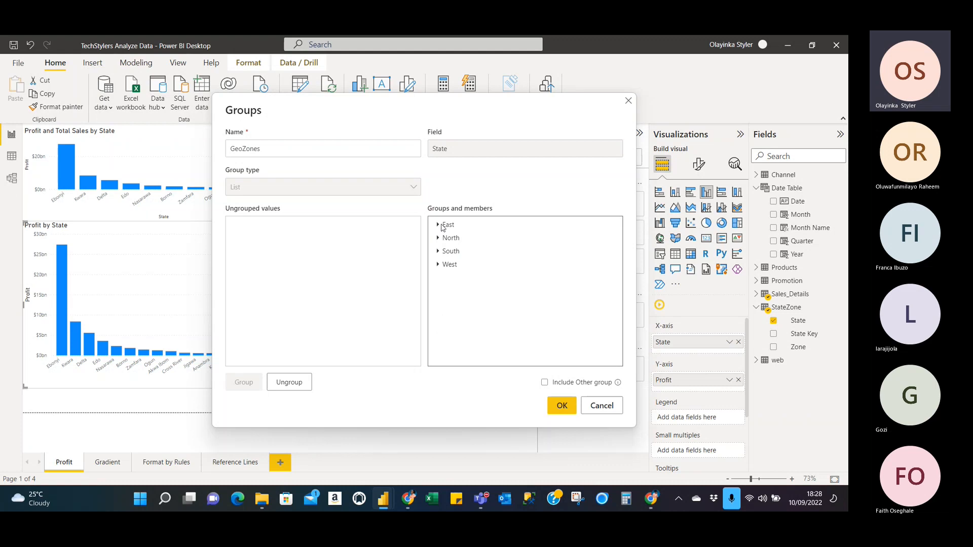
pyautogui.click(442, 226)
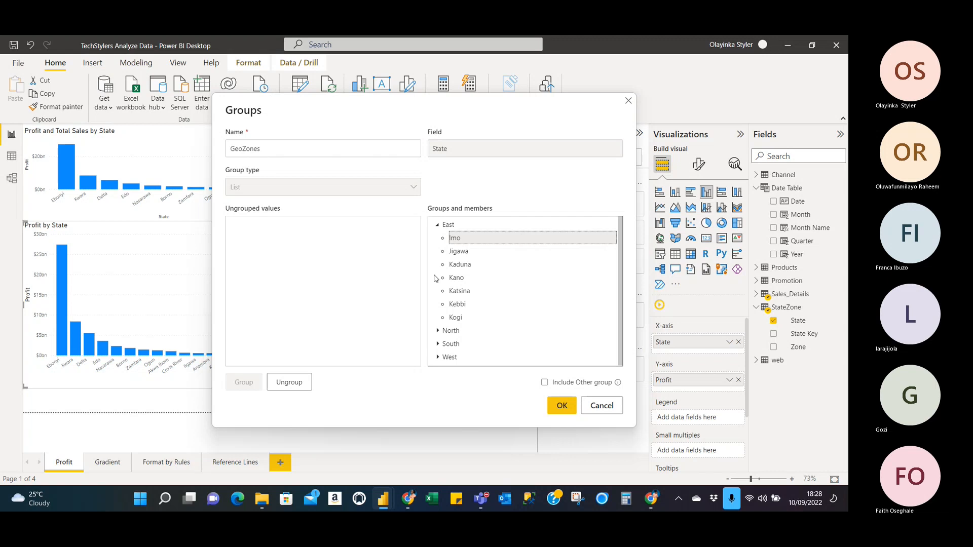
pyautogui.click(439, 224)
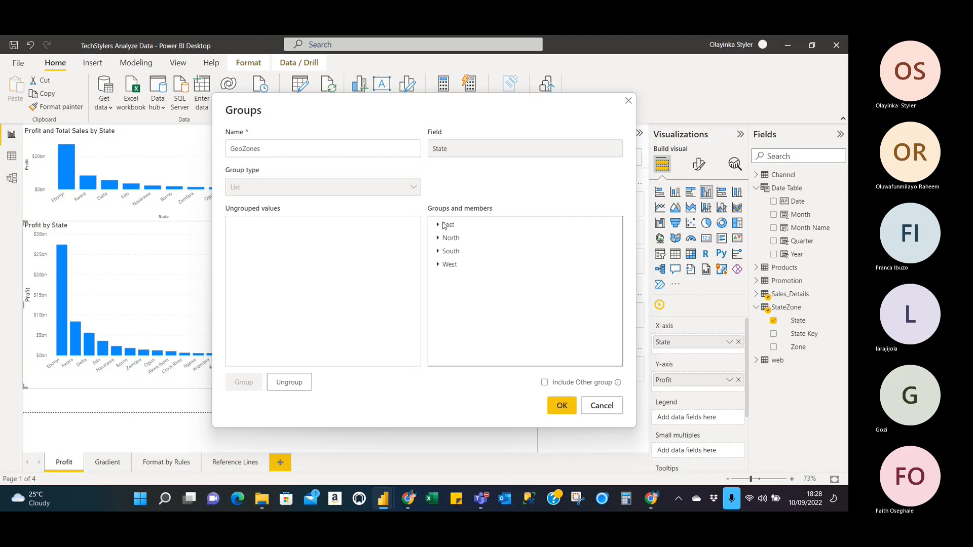
pyautogui.click(285, 383)
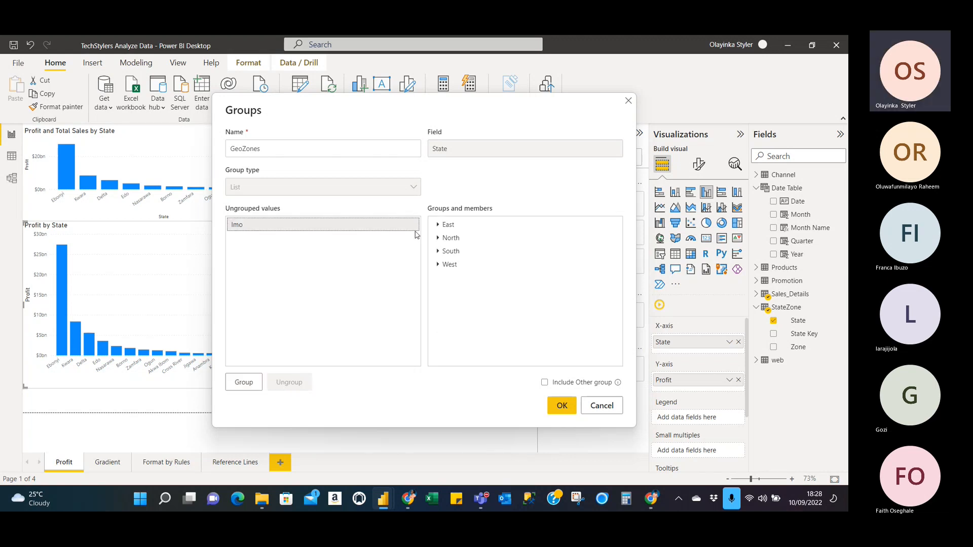
# Step: Try grouping the ungrouped state Imo while East is expanded, and ungroup it again
pyautogui.click(435, 227)
pyautogui.click(436, 226)
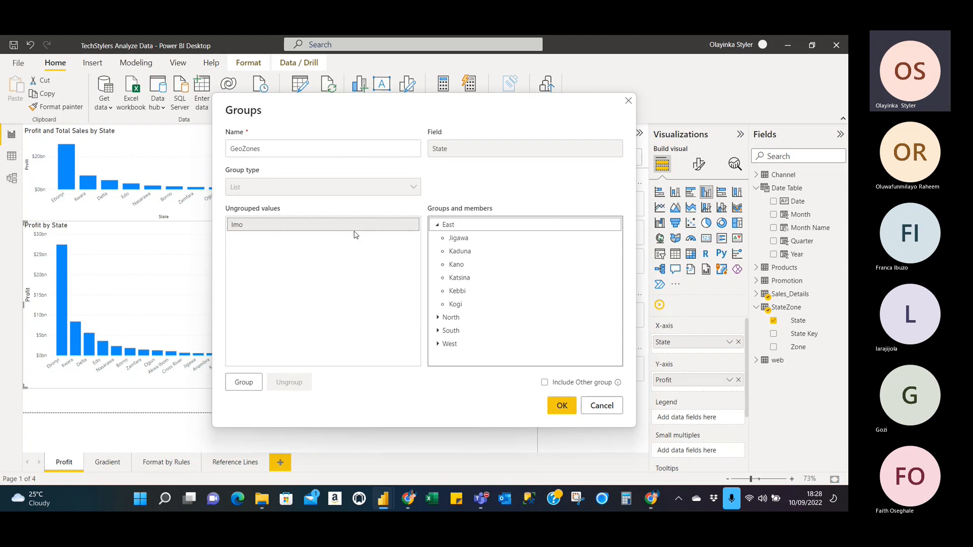
pyautogui.click(351, 246)
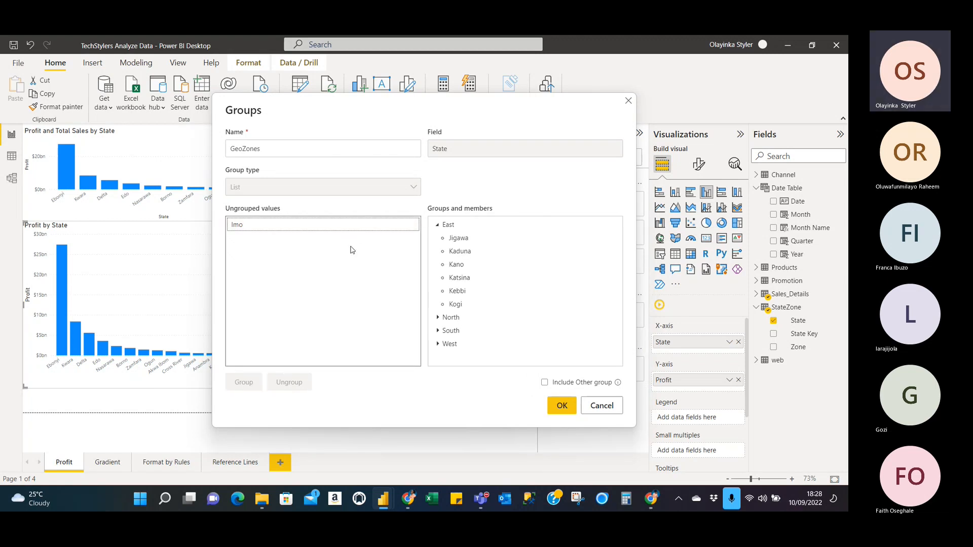
pyautogui.click(323, 226)
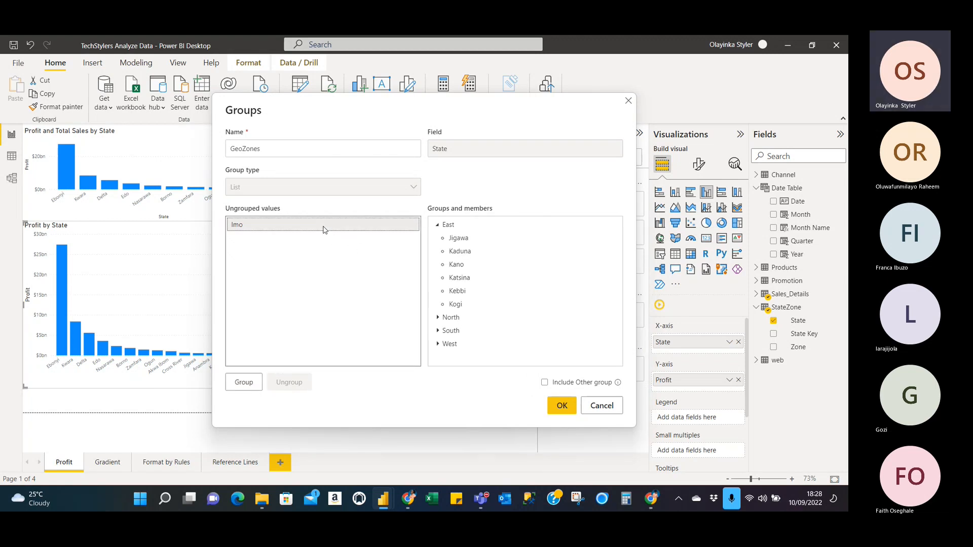
pyautogui.click(243, 382)
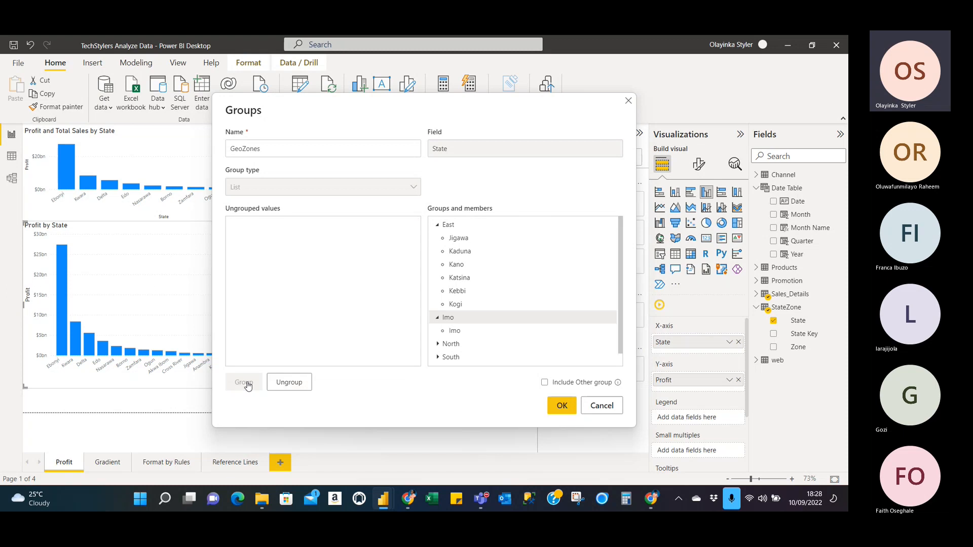
pyautogui.click(447, 318)
pyautogui.click(290, 384)
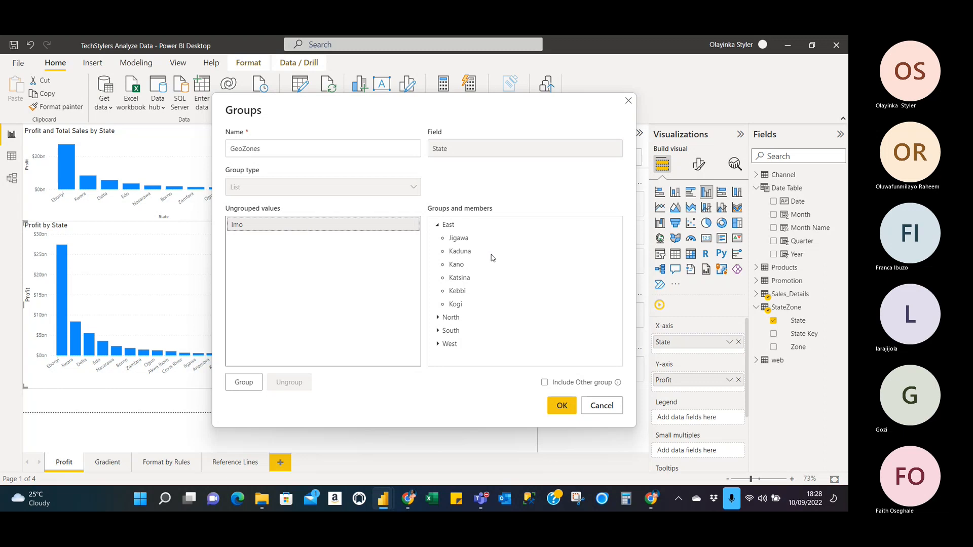
# Step: Regroup Imo, try moving its separate group into East, and ungroup it again
pyautogui.click(247, 387)
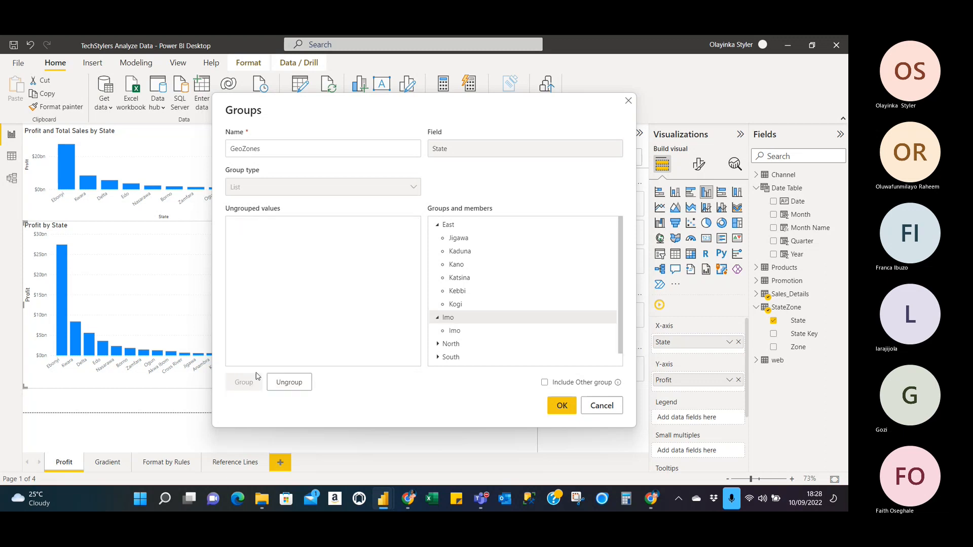
pyautogui.moveTo(474, 321); pyautogui.dragTo(476, 284)
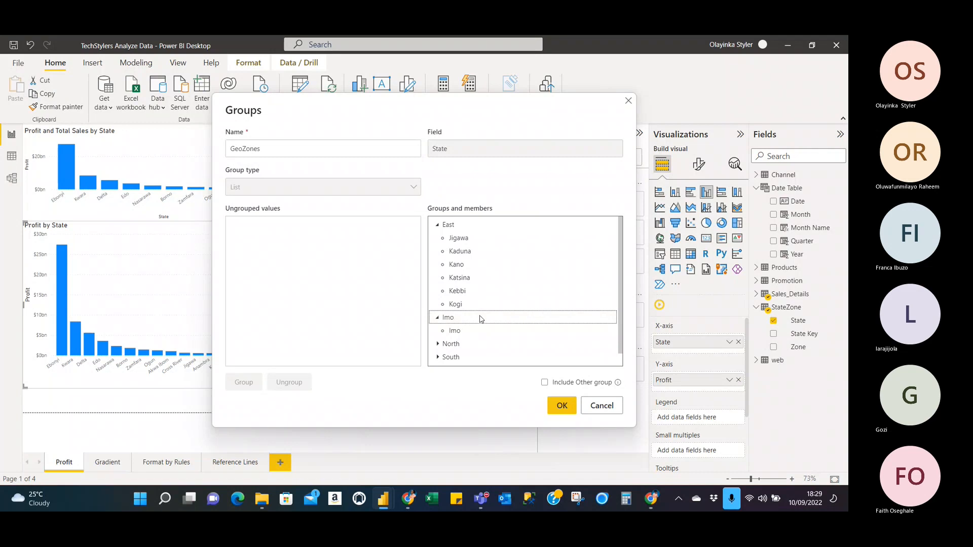
pyautogui.click(438, 318)
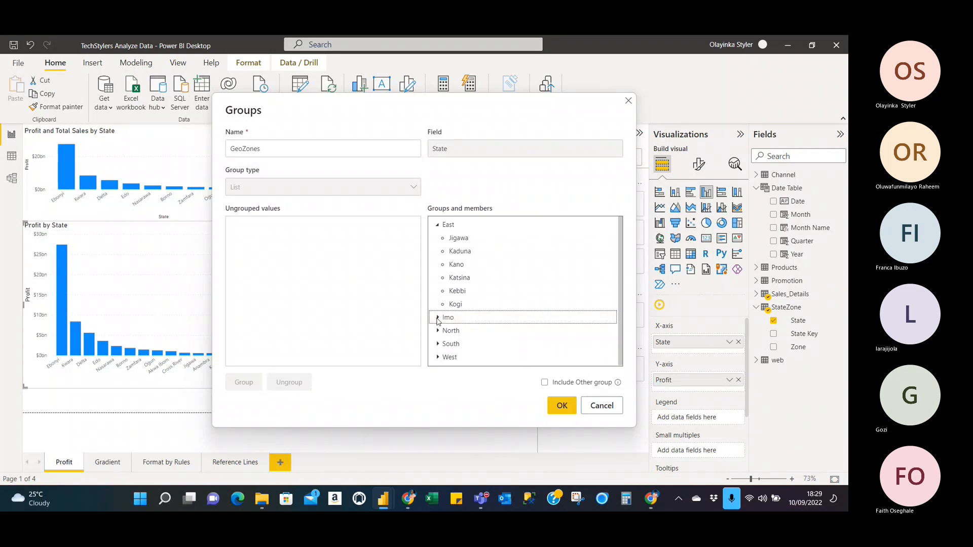
pyautogui.click(438, 225)
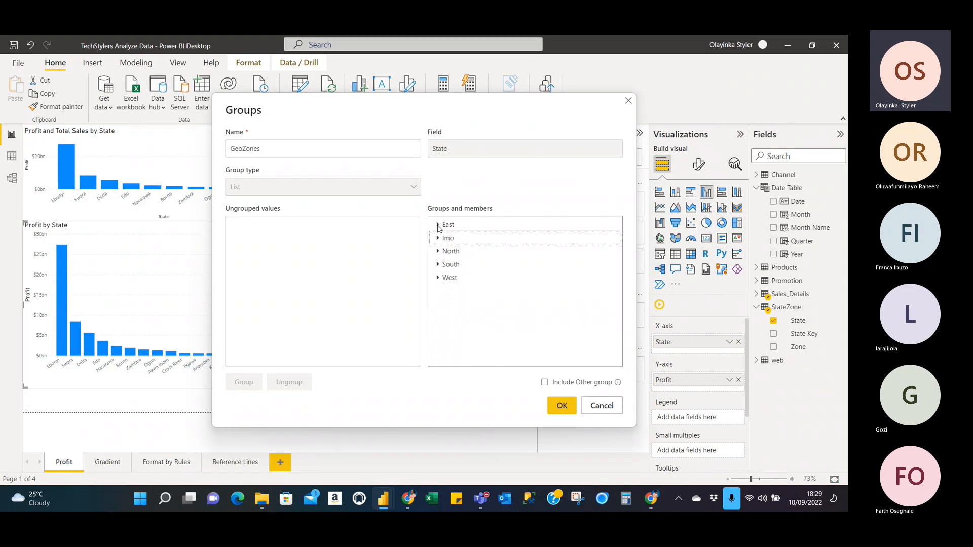
pyautogui.click(438, 238)
pyautogui.click(462, 239)
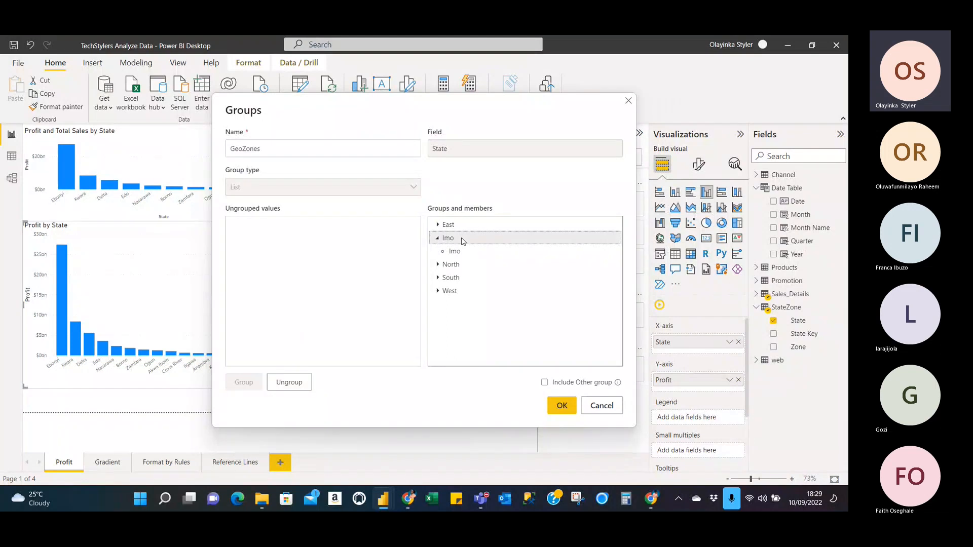
pyautogui.click(293, 385)
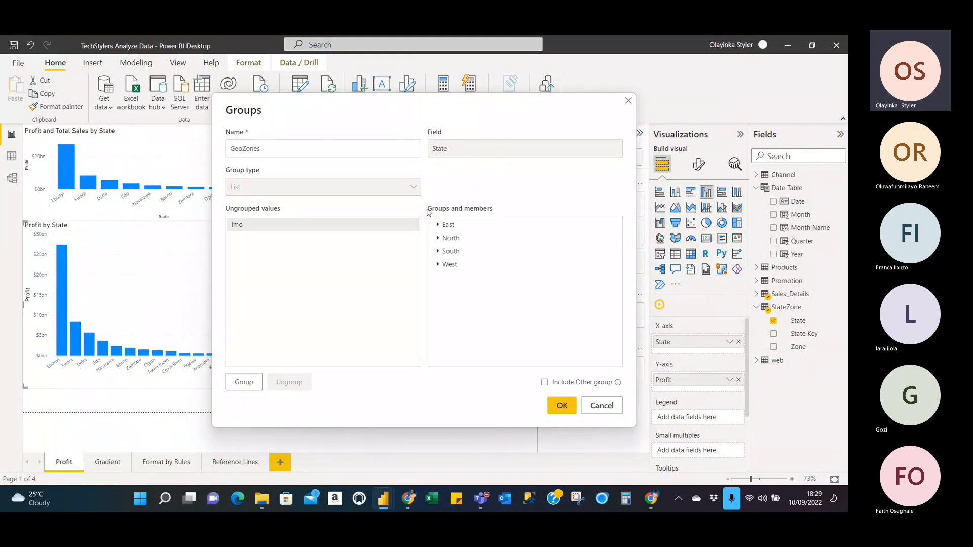
# Step: Ungroup the whole East group, regroup Imo through Kogi together, and name the group east
pyautogui.click(456, 225)
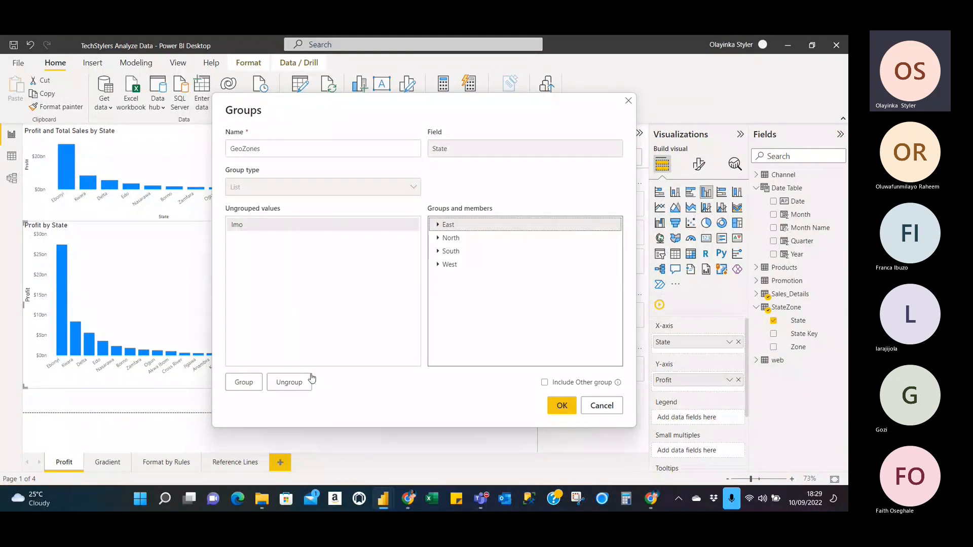
pyautogui.click(289, 382)
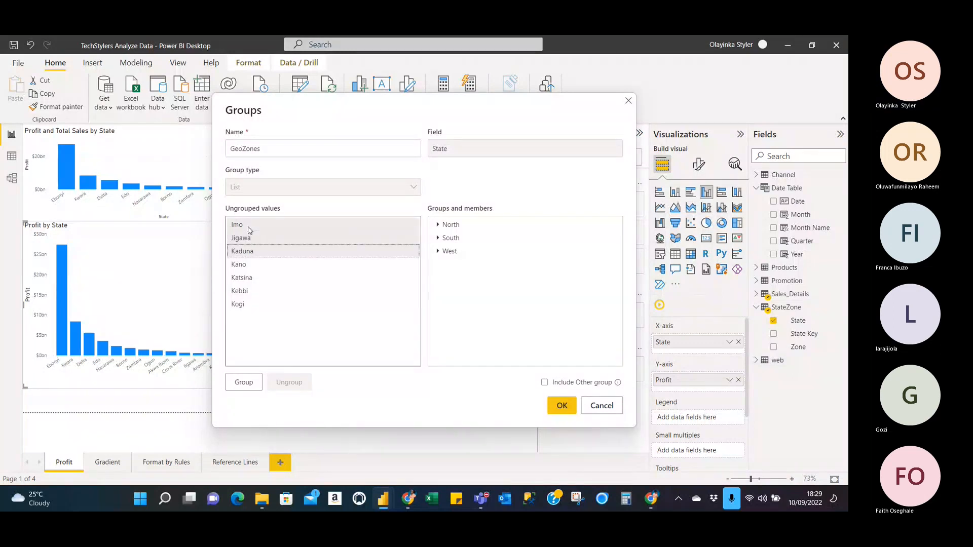
pyautogui.click(244, 384)
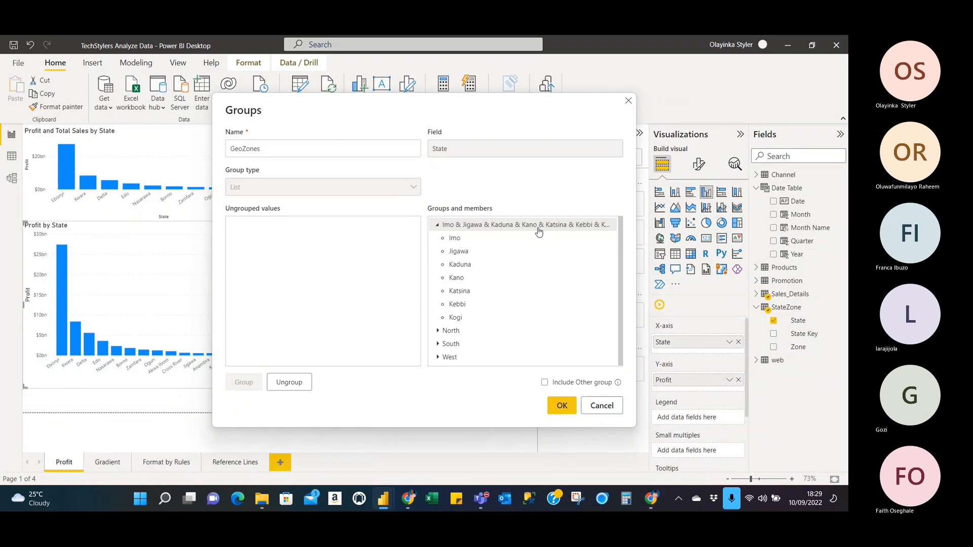
pyautogui.doubleClick(538, 231)
pyautogui.write('east')
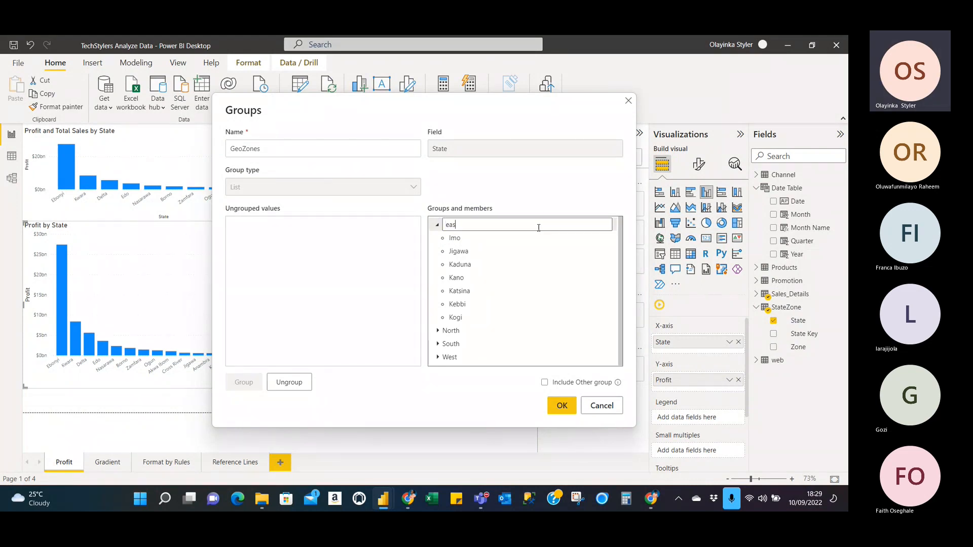
# Step: Name the group containing Imo through Kogi East and save the GeoZones grouping
pyautogui.press('BackSpace')
pyautogui.press('BackSpace')
pyautogui.press('BackSpace')
pyautogui.press('BackSpace')
pyautogui.write('East')
pyautogui.click(563, 406)
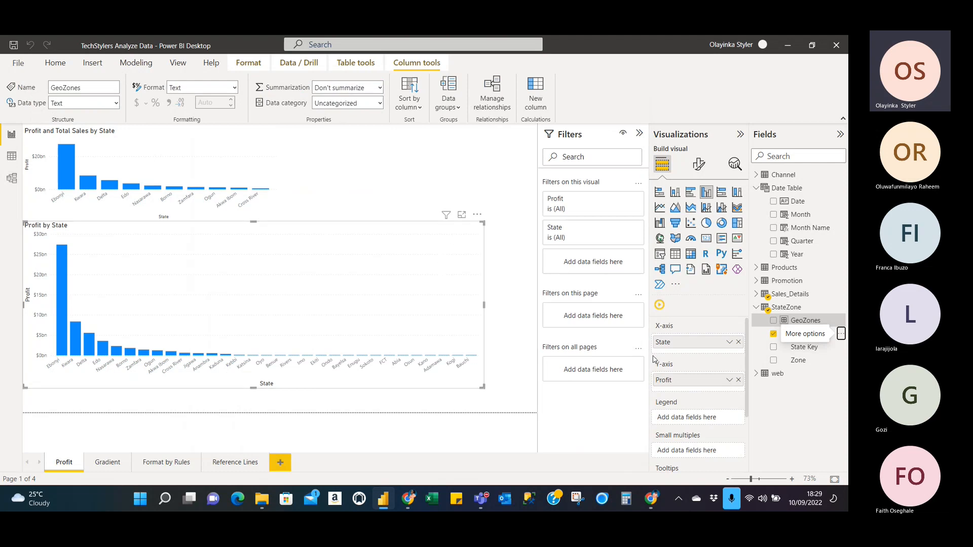
# Step: Replace State with GeoZones on the X-axis of the Profit by State chart
pyautogui.click(739, 342)
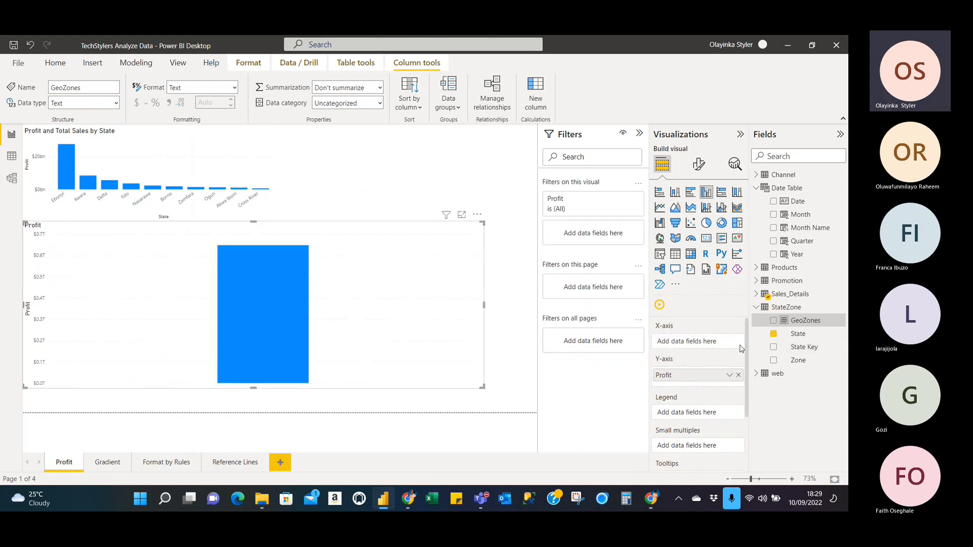
pyautogui.moveTo(807, 321); pyautogui.dragTo(718, 345)
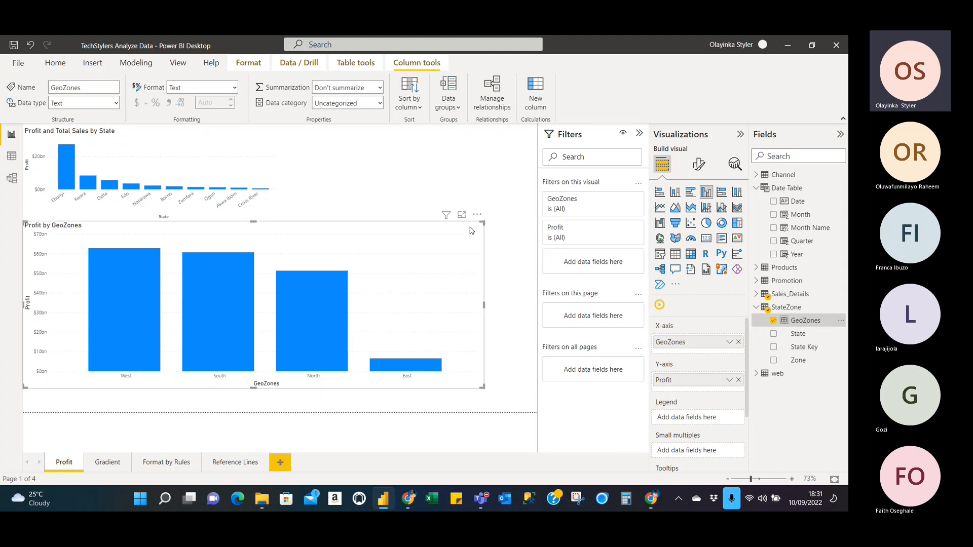
# Step: Collapse the StateZone and Date Table field lists and expand the Sales_Details table
pyautogui.click(757, 308)
pyautogui.click(755, 192)
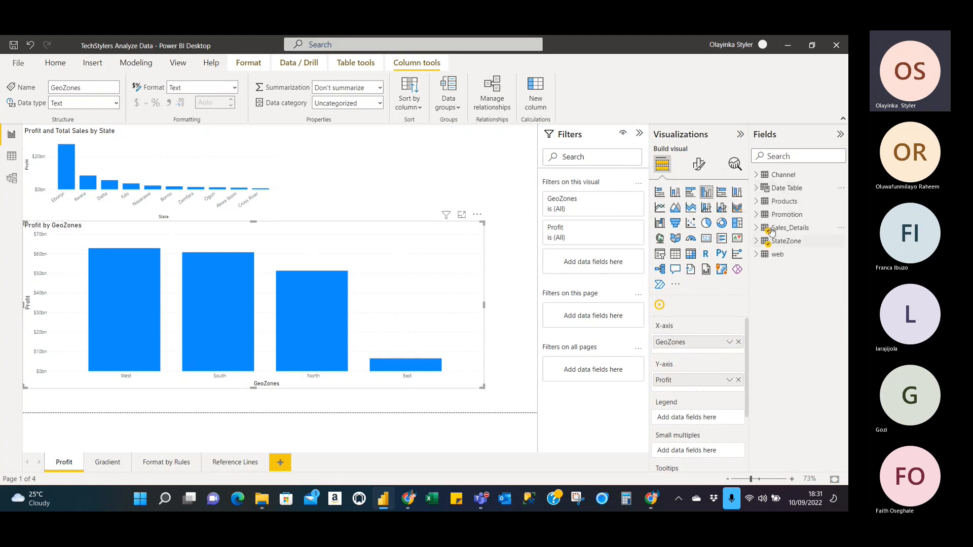
pyautogui.click(756, 202)
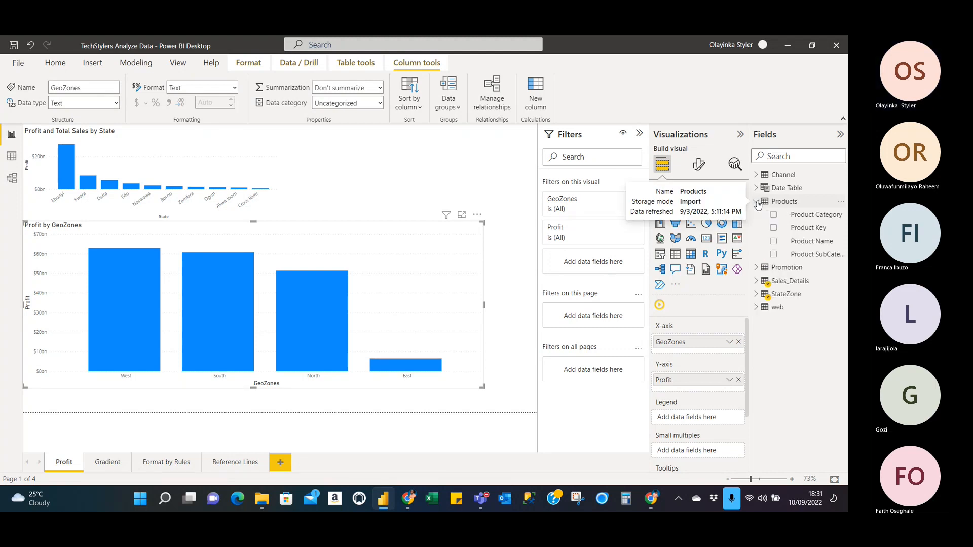
pyautogui.click(757, 202)
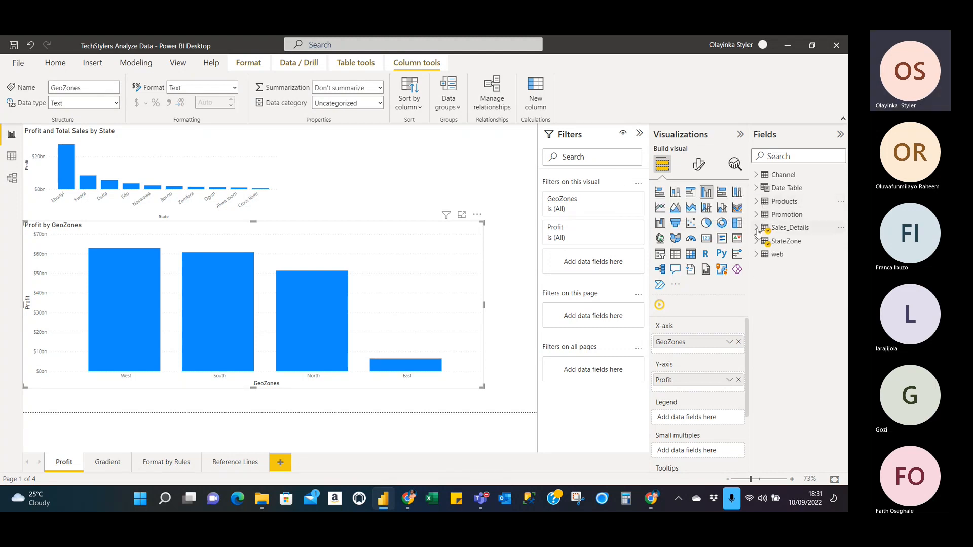
pyautogui.click(756, 228)
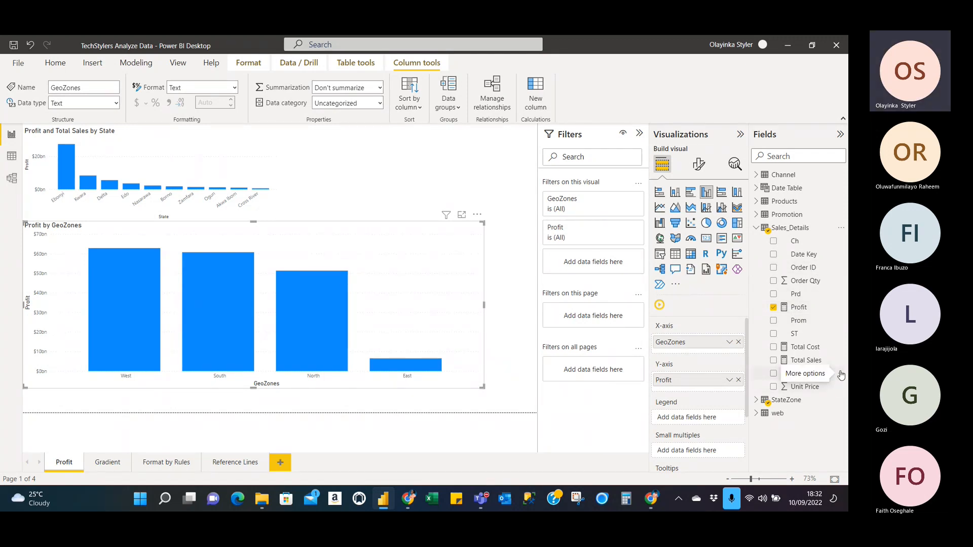
# Step: Review the default grouping settings offered for the Unit Cost field and close them without creating a group
pyautogui.click(841, 375)
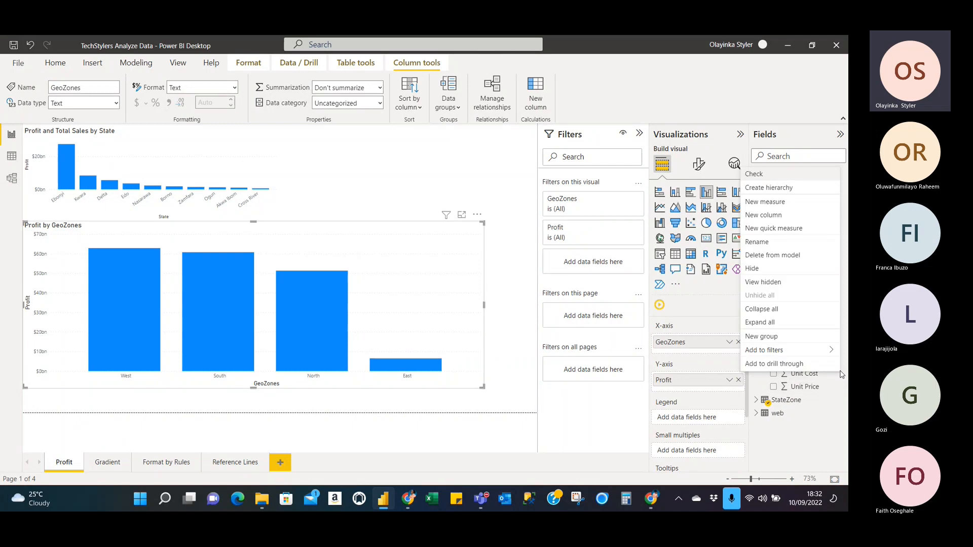
pyautogui.click(765, 337)
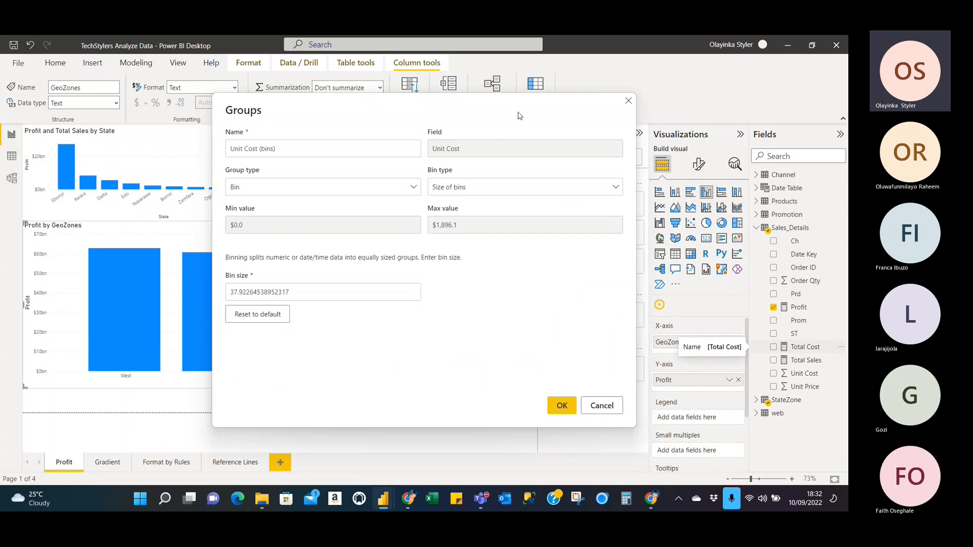
pyautogui.moveTo(519, 115); pyautogui.dragTo(316, 102)
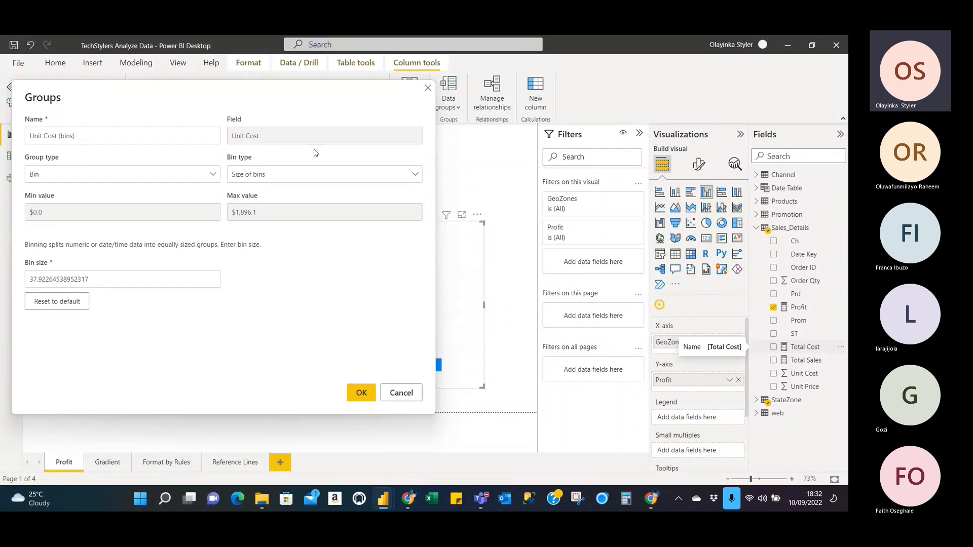
pyautogui.click(402, 393)
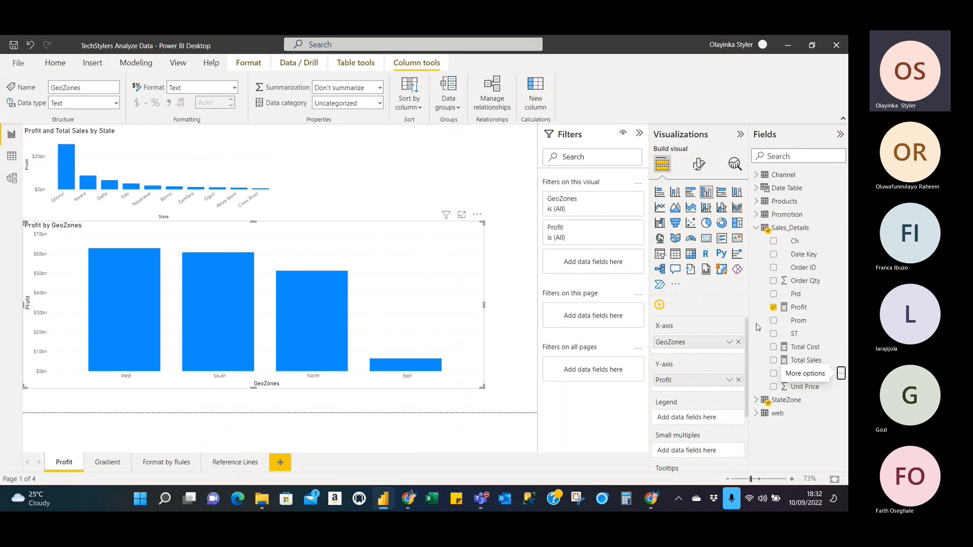
# Step: Examine the ungrouped product values offered for a new group on the Prd field, and cancel the grouping
pyautogui.click(840, 293)
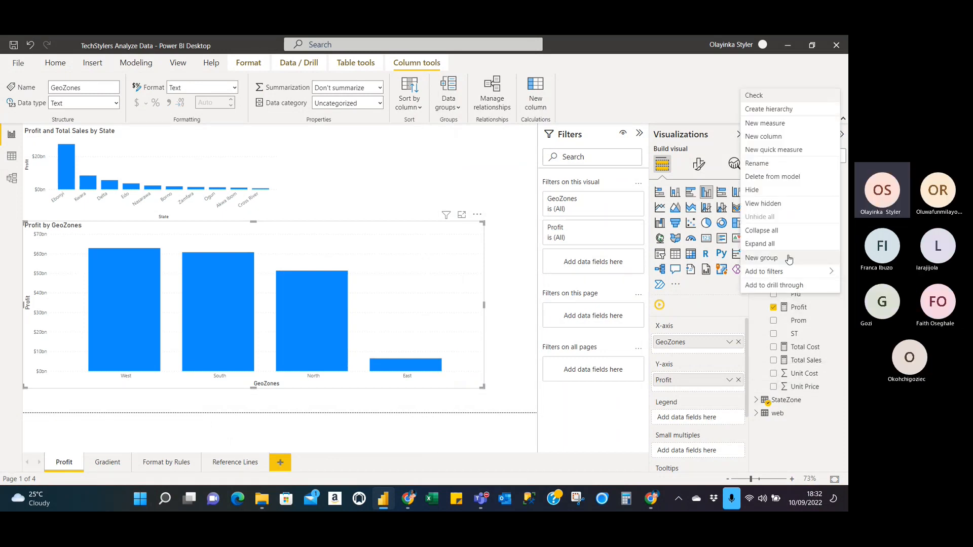
pyautogui.click(765, 258)
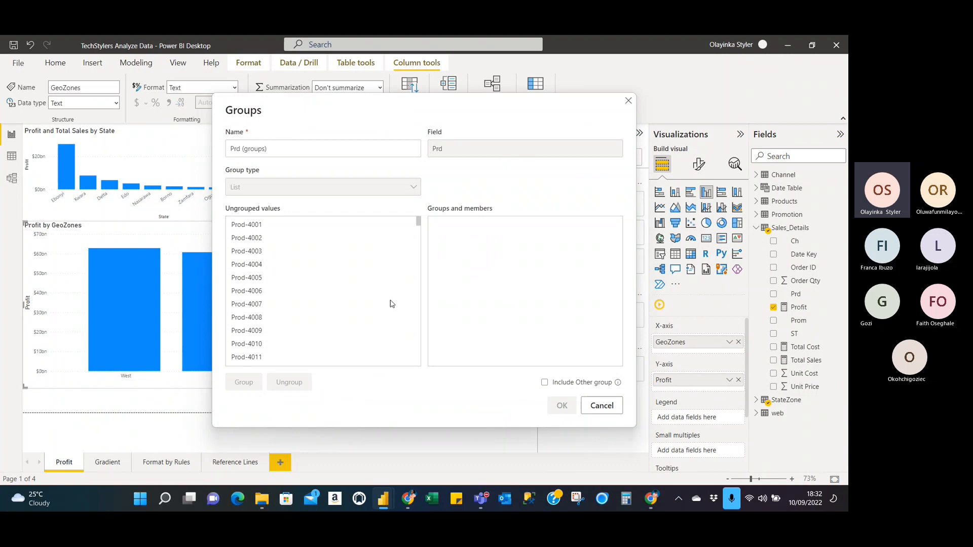
pyautogui.scroll(-15, 370, 285)
pyautogui.scroll(-20, 369, 284)
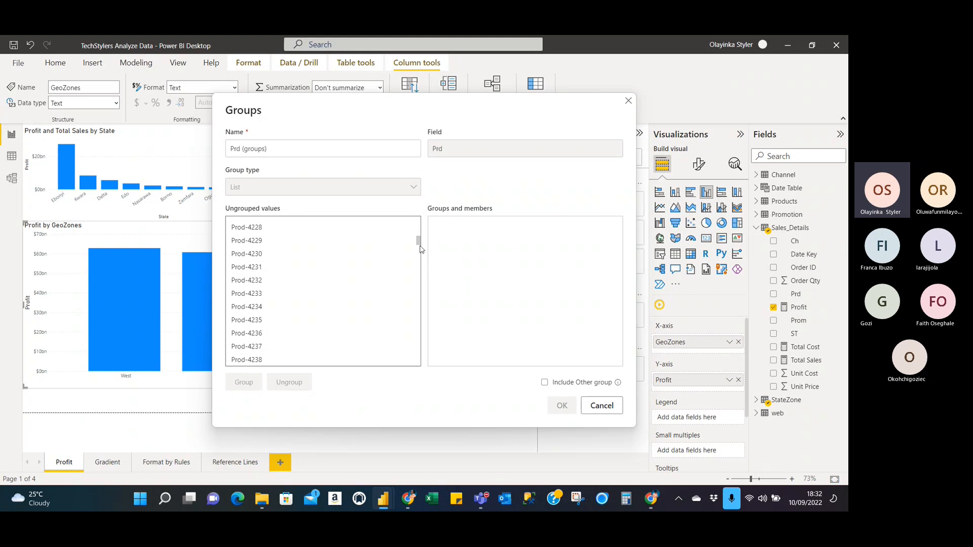
pyautogui.moveTo(419, 242); pyautogui.dragTo(380, 178)
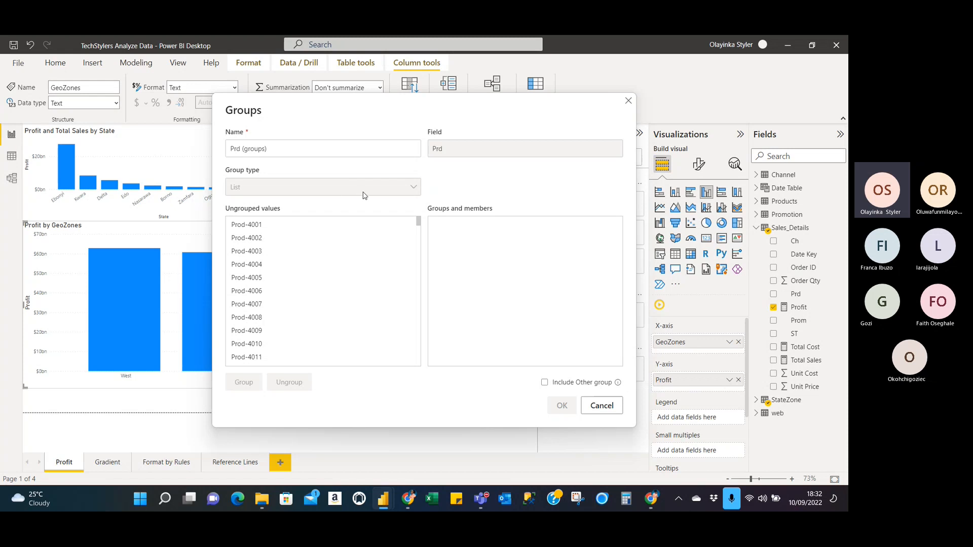
pyautogui.click(270, 226)
pyautogui.press('Down')
pyautogui.press('Down')
pyautogui.press('Down')
pyautogui.press('Down')
pyautogui.press('Down')
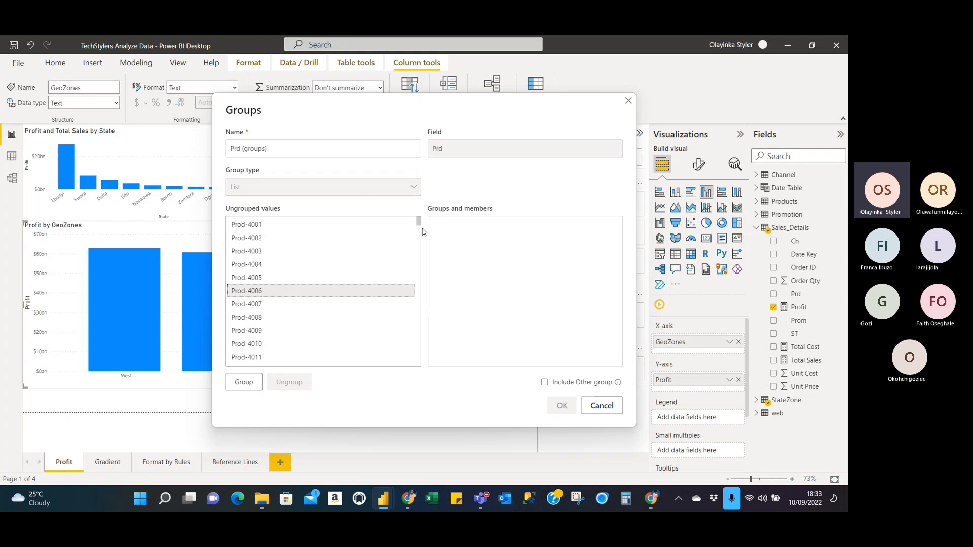
pyautogui.click(608, 413)
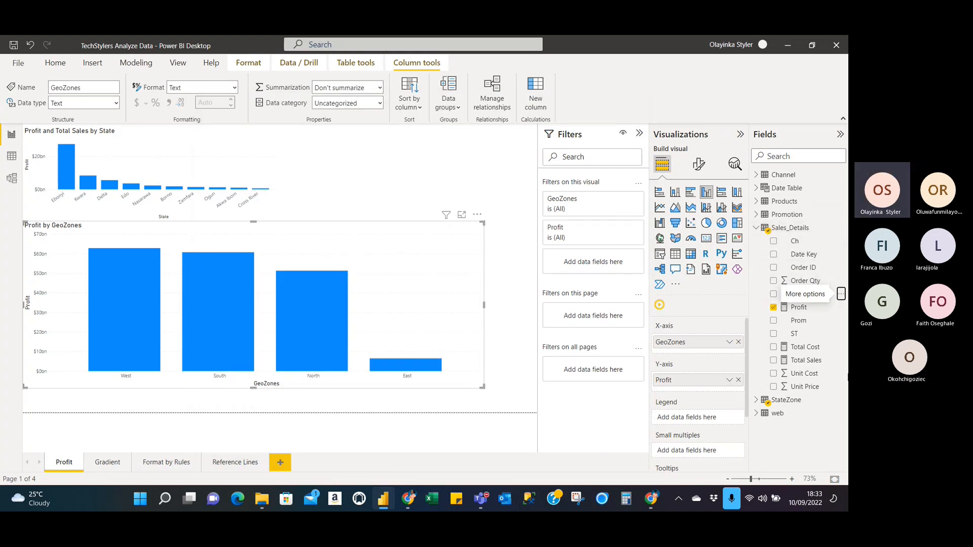
# Step: Start a new group on the Unit Cost field of Sales_Details
pyautogui.click(841, 373)
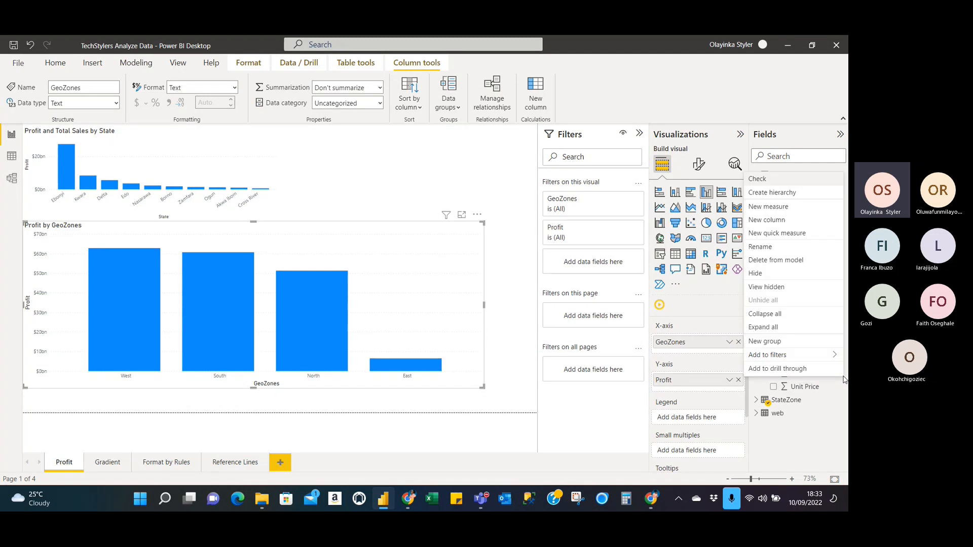
pyautogui.click(782, 340)
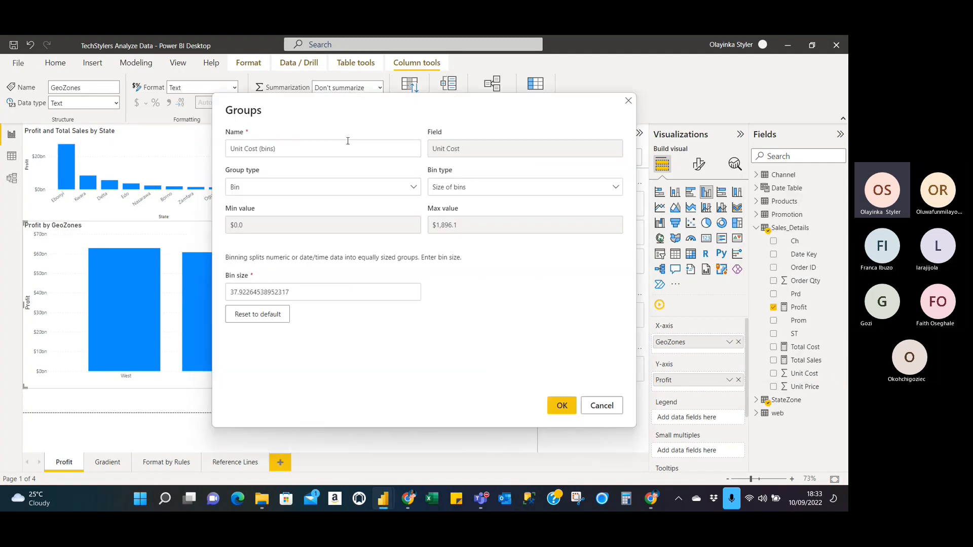
pyautogui.click(329, 147)
# Step: Switch the Unit Cost group type to List, browse its ungrouped values, and return the type to Bin
pyautogui.click(414, 187)
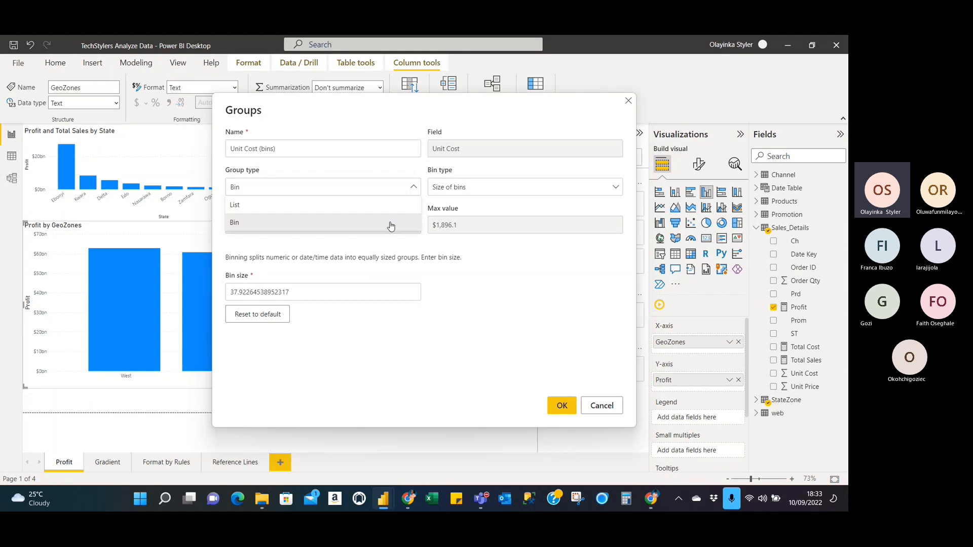
pyautogui.click(368, 210)
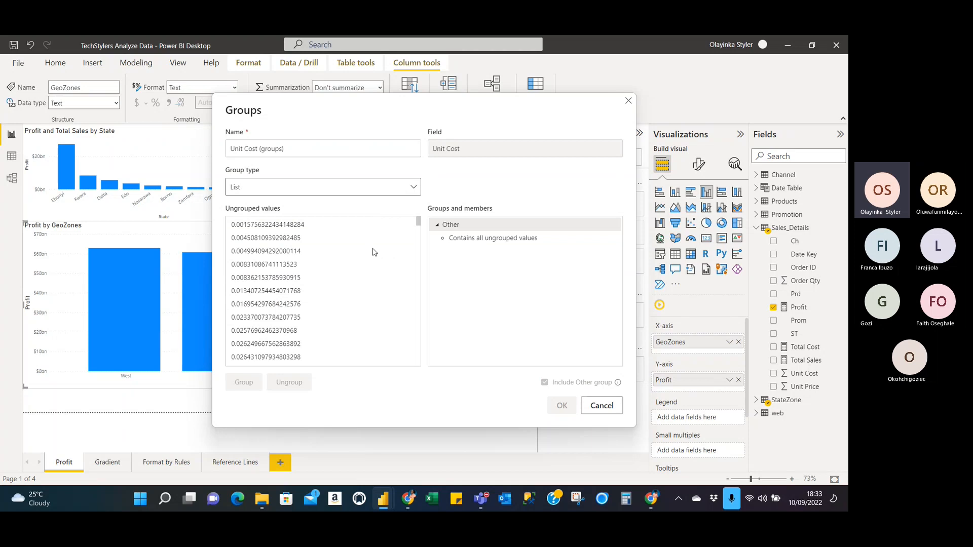
pyautogui.click(418, 222)
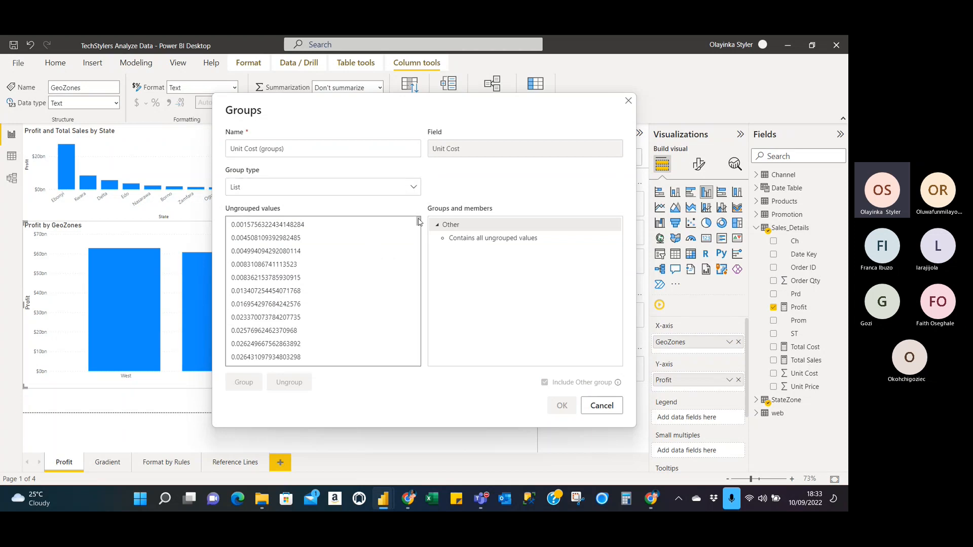
pyautogui.moveTo(419, 222); pyautogui.dragTo(418, 262)
pyautogui.moveTo(419, 369); pyautogui.dragTo(408, 210)
pyautogui.click(414, 188)
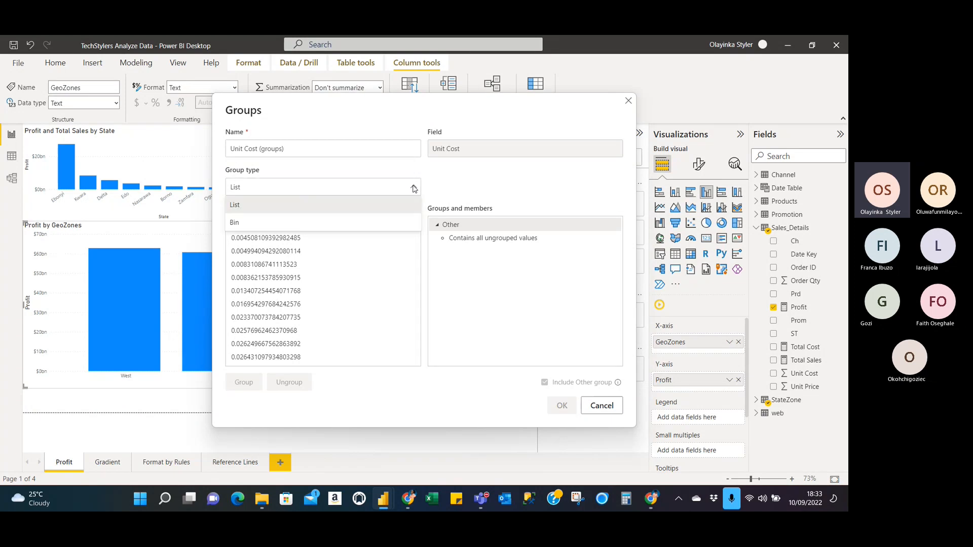
pyautogui.click(402, 226)
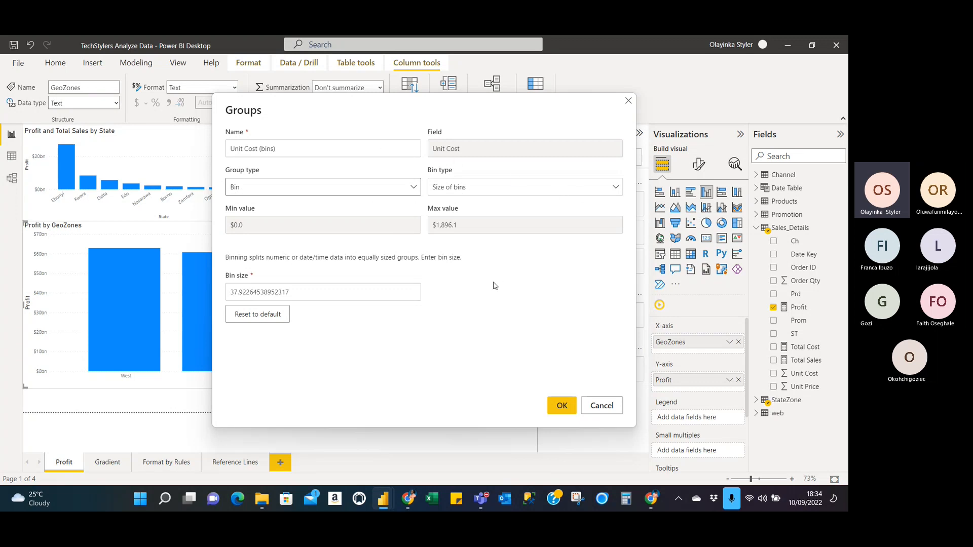
# Step: Try the Number of bins type for the Unit Cost bins and switch back to Size of bins
pyautogui.click(616, 188)
pyautogui.click(616, 188)
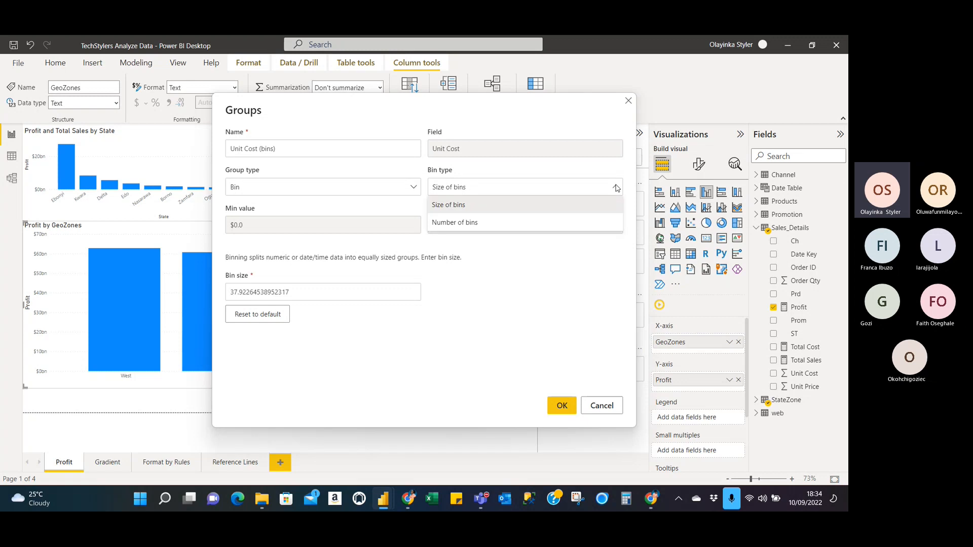
pyautogui.click(491, 207)
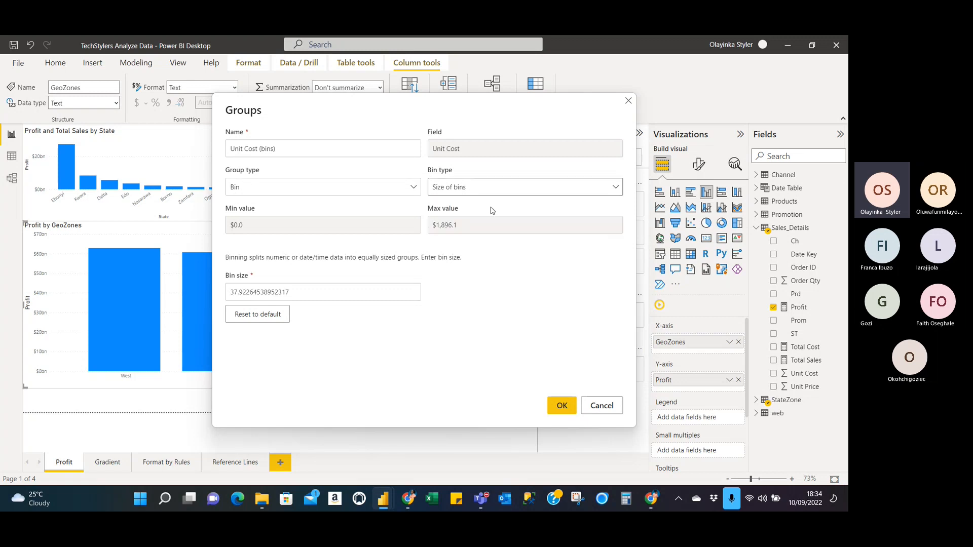
pyautogui.click(607, 191)
pyautogui.click(536, 222)
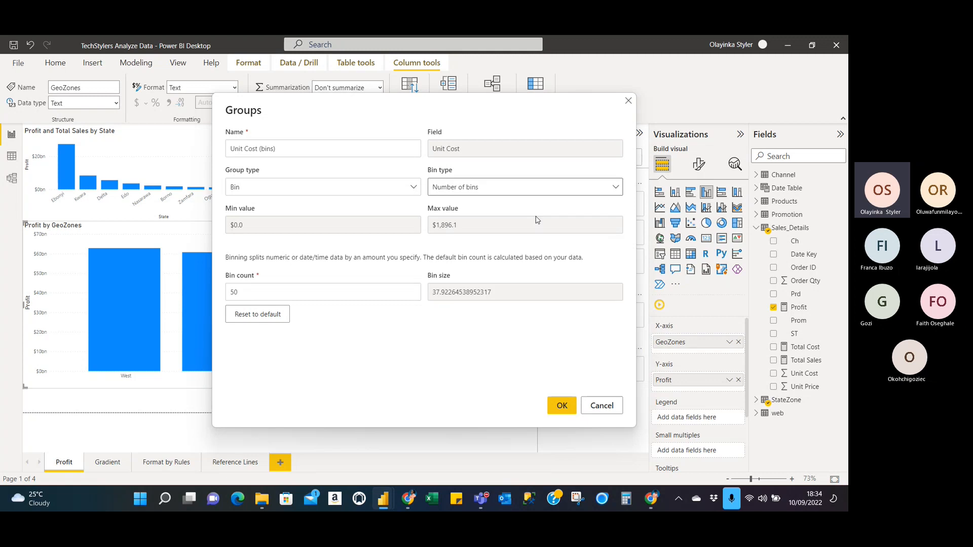
pyautogui.click(612, 192)
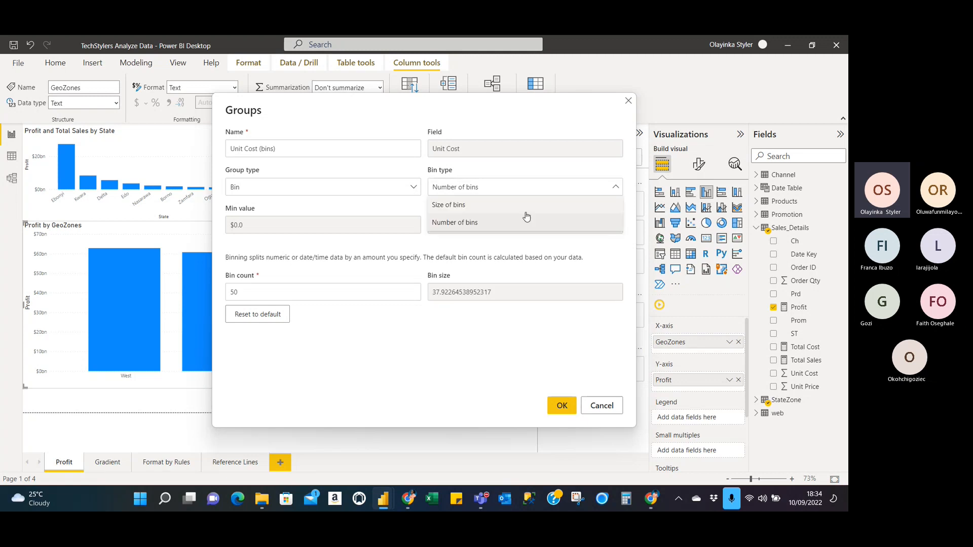
pyautogui.click(524, 208)
# Step: Try stepping the bin size of the Unit Cost bins up and down
pyautogui.click(331, 294)
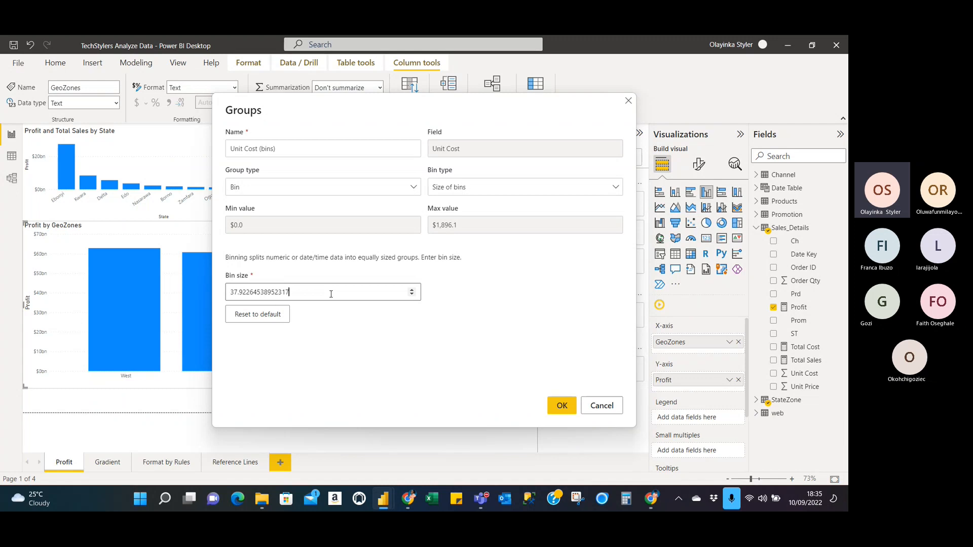
pyautogui.click(412, 293)
pyautogui.click(412, 292)
pyautogui.click(412, 292)
pyautogui.click(412, 293)
# Step: Set the Unit Cost bin type to Number of bins with a bin count of 10
pyautogui.click(611, 187)
pyautogui.click(528, 226)
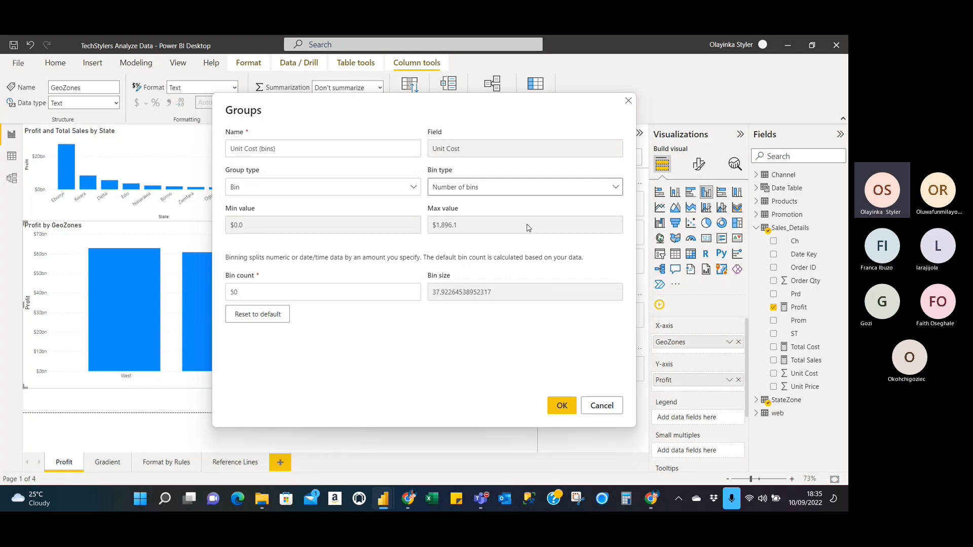
pyautogui.click(376, 299)
pyautogui.press('BackSpace')
pyautogui.press('BackSpace')
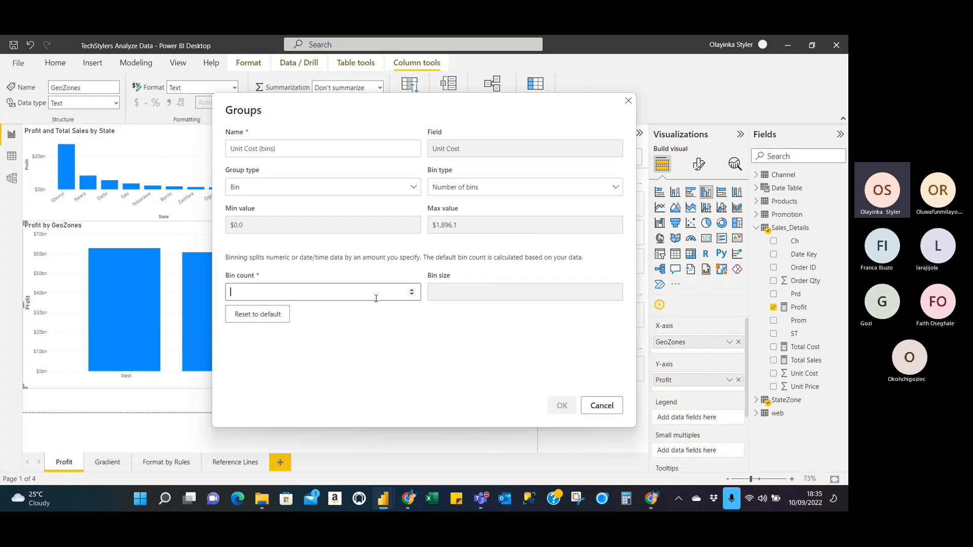
pyautogui.write('10')
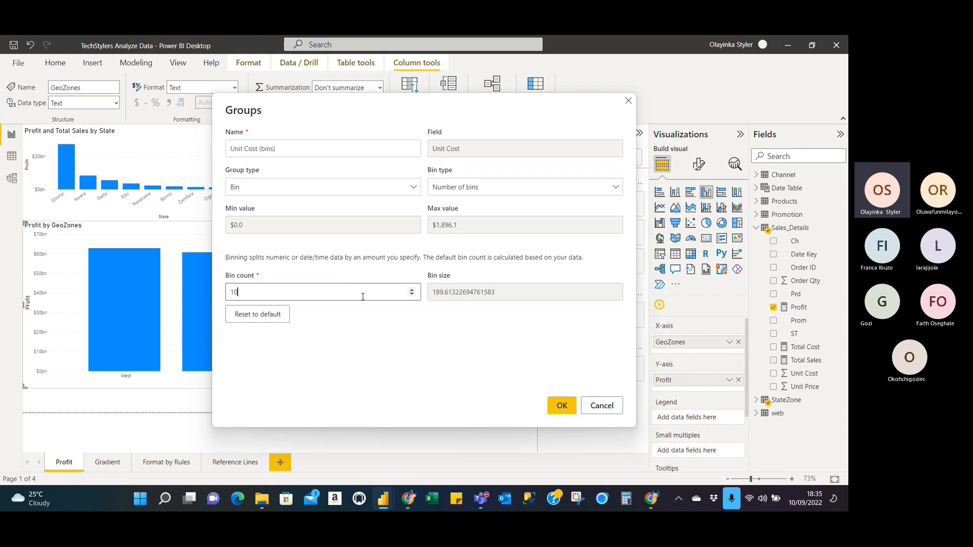
pyautogui.press('BackSpace')
pyautogui.press('BackSpace')
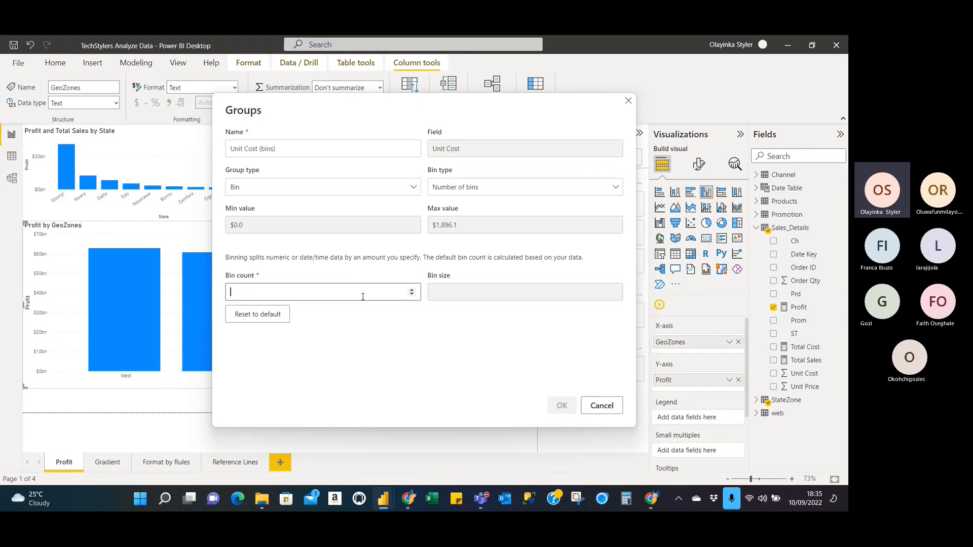
pyautogui.write('10')
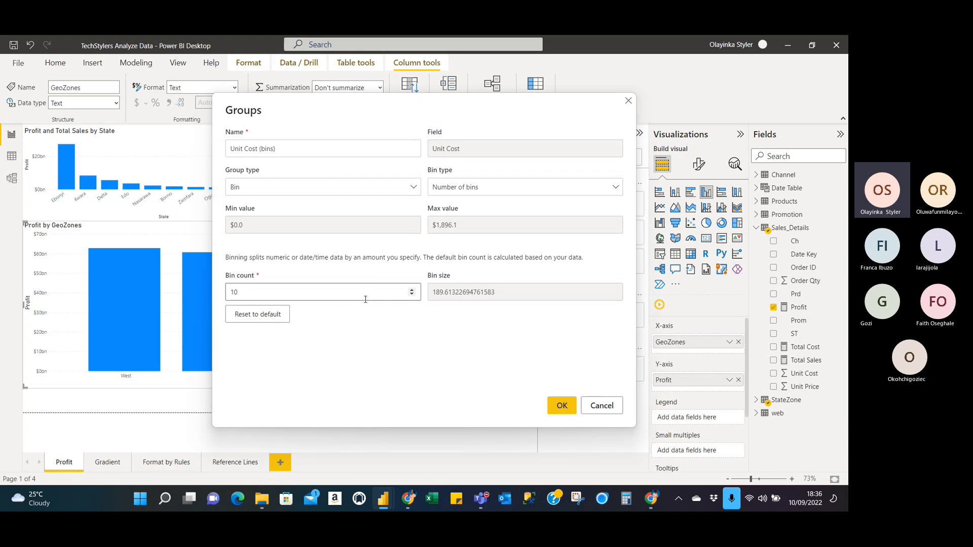
# Step: Change the bin count of the Unit Cost bins to 20
pyautogui.press('BackSpace')
pyautogui.press('BackSpace')
pyautogui.write('20')
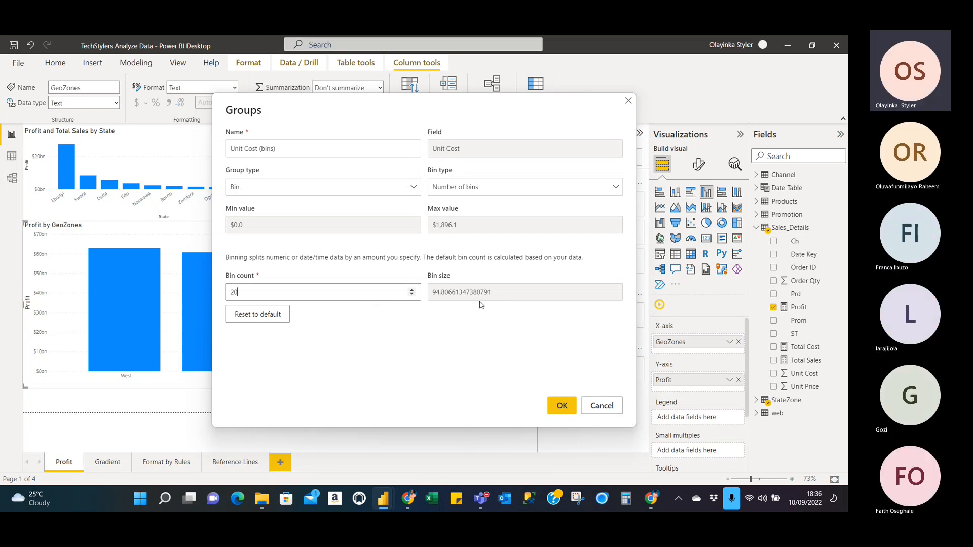
# Step: Set the bin count of the Unit Cost bins to 10 and create the group
pyautogui.press('BackSpace')
pyautogui.press('BackSpace')
pyautogui.write('10')
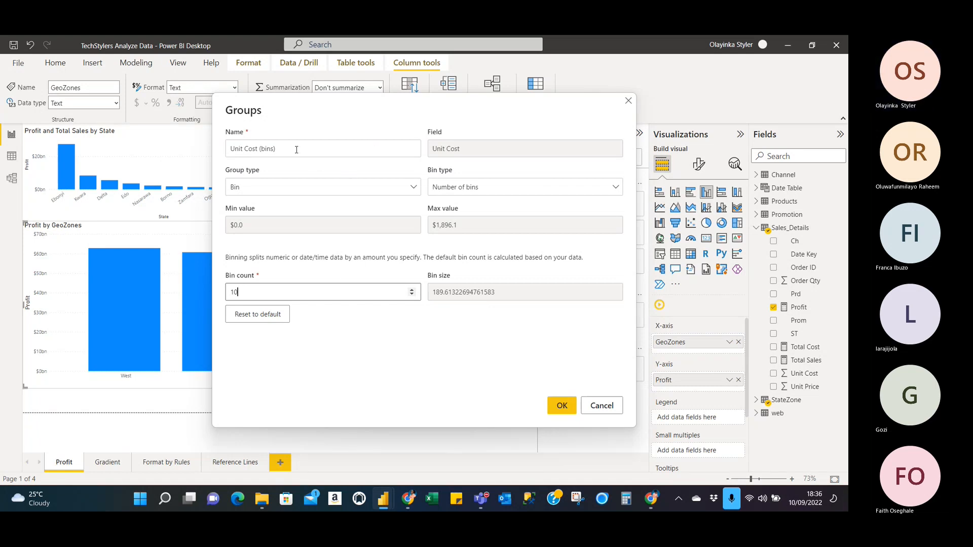
pyautogui.click(566, 409)
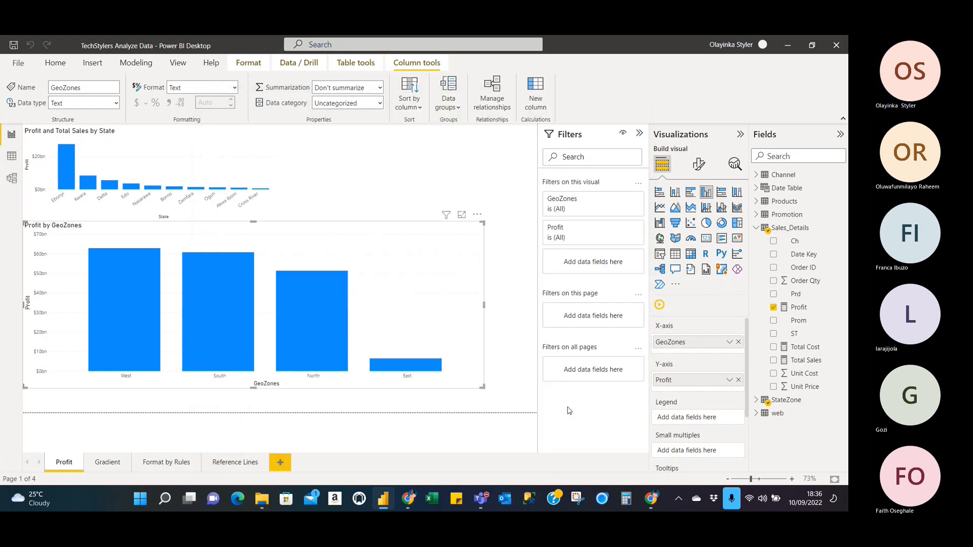
# Step: Add a new report page named Binning and switch to it
pyautogui.click(280, 463)
pyautogui.doubleClick(282, 466)
pyautogui.write('Binning')
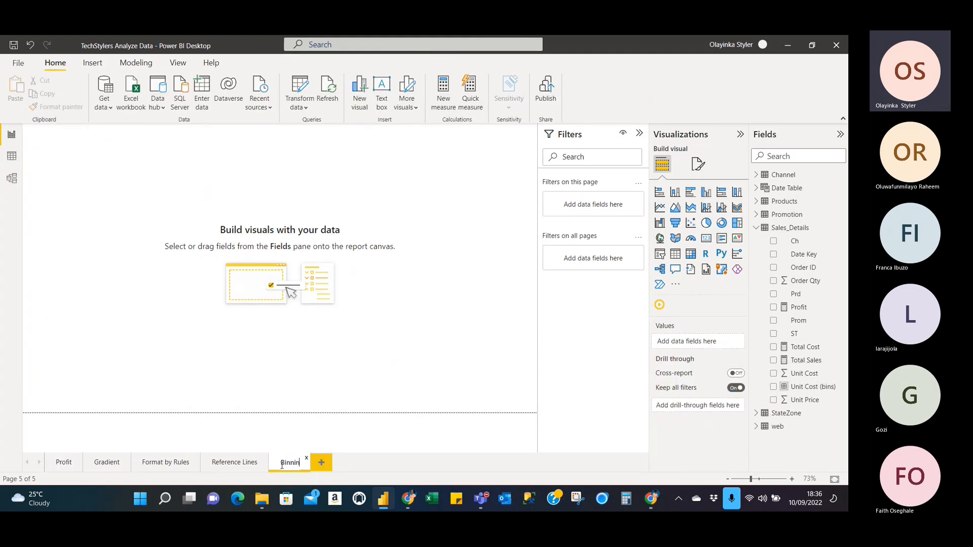
pyautogui.click(248, 462)
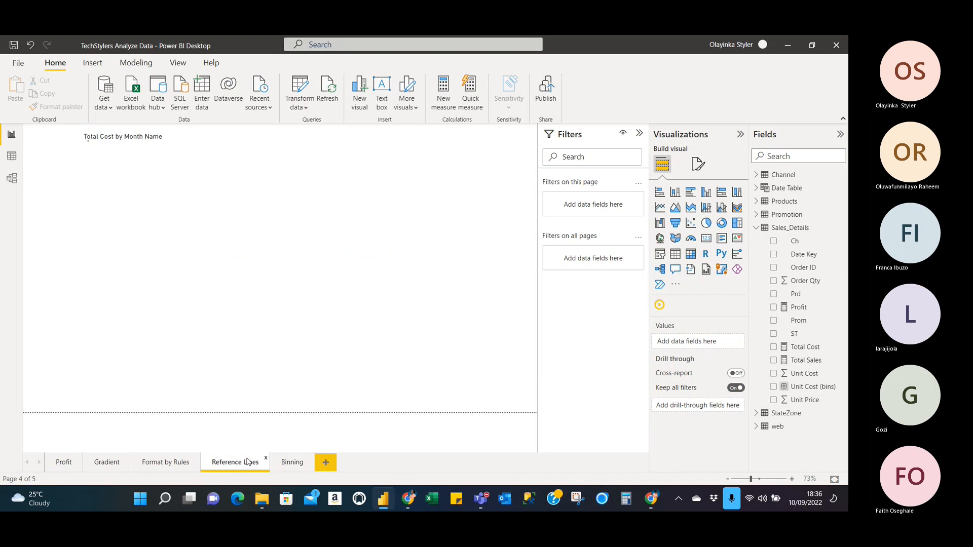
pyautogui.click(294, 462)
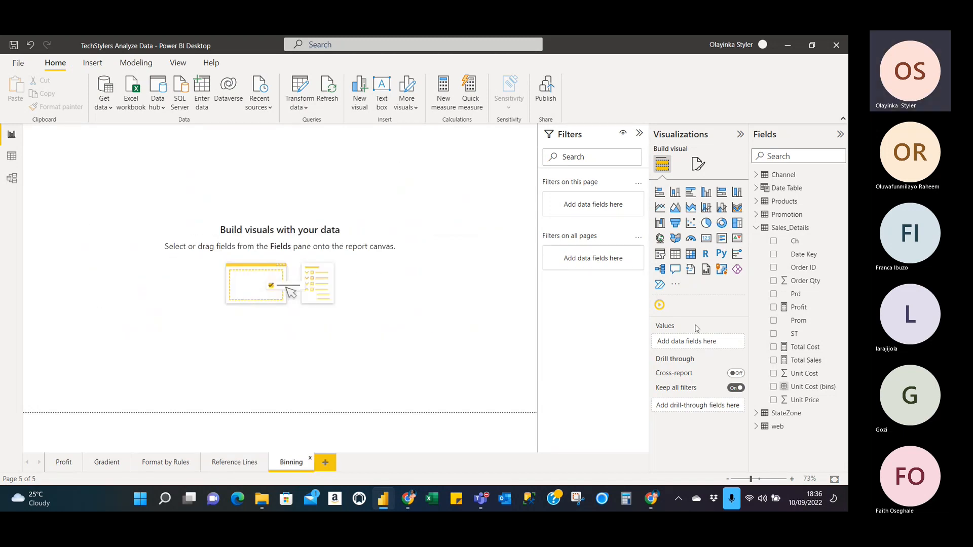
# Step: Build a stacked column chart of Profit by Unit Cost (bins) and enlarge it to fill most of the page
pyautogui.click(773, 388)
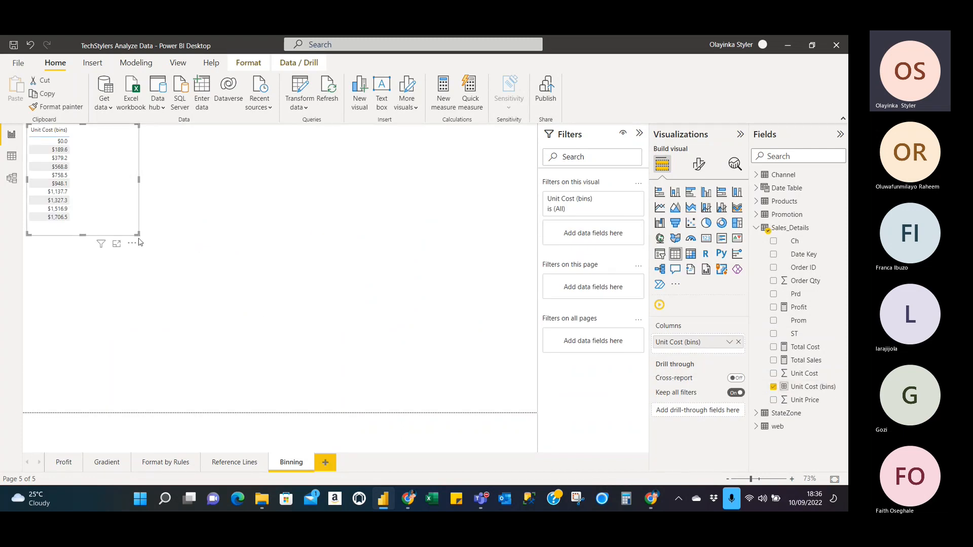
pyautogui.moveTo(138, 234); pyautogui.dragTo(204, 284)
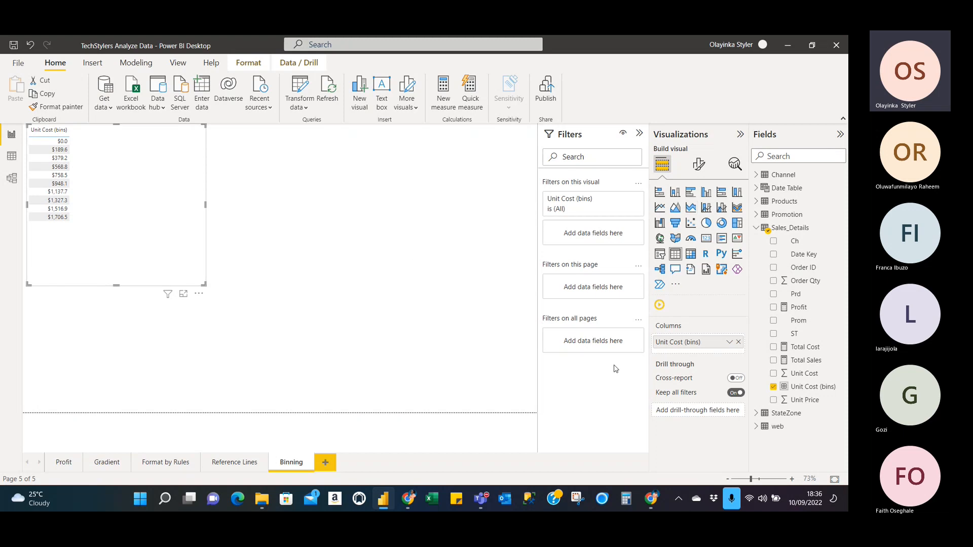
pyautogui.click(773, 308)
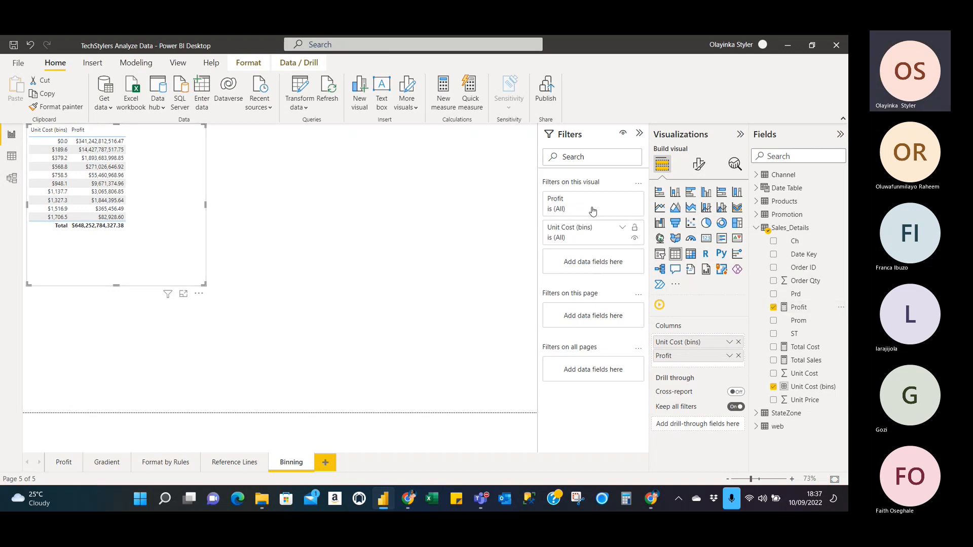
pyautogui.click(676, 193)
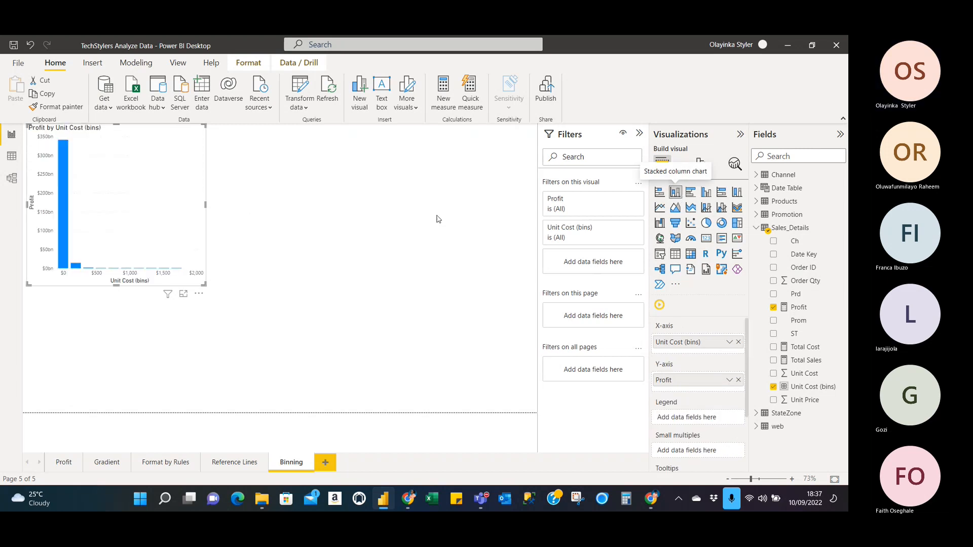
pyautogui.moveTo(205, 284); pyautogui.dragTo(533, 394)
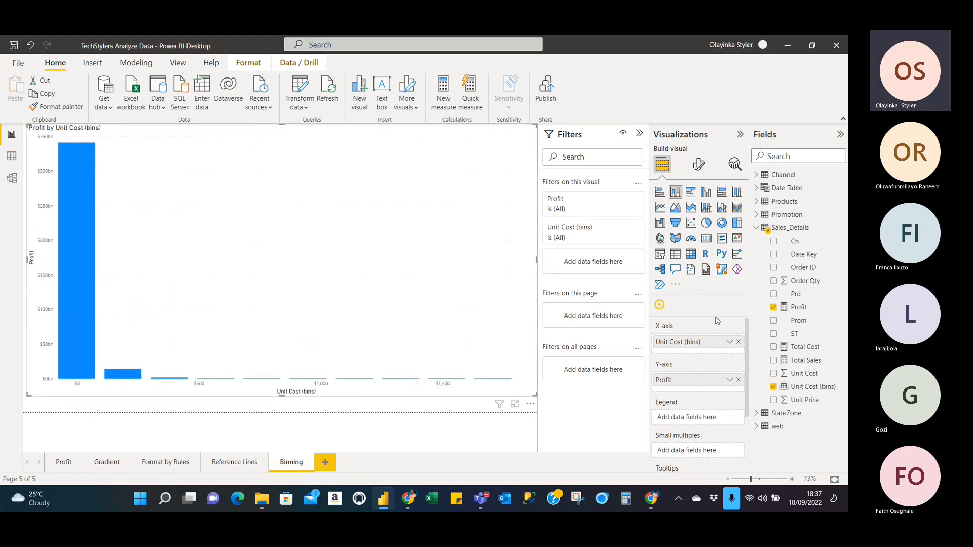
# Step: Set the font size of the chart's X-axis values to 16
pyautogui.click(699, 164)
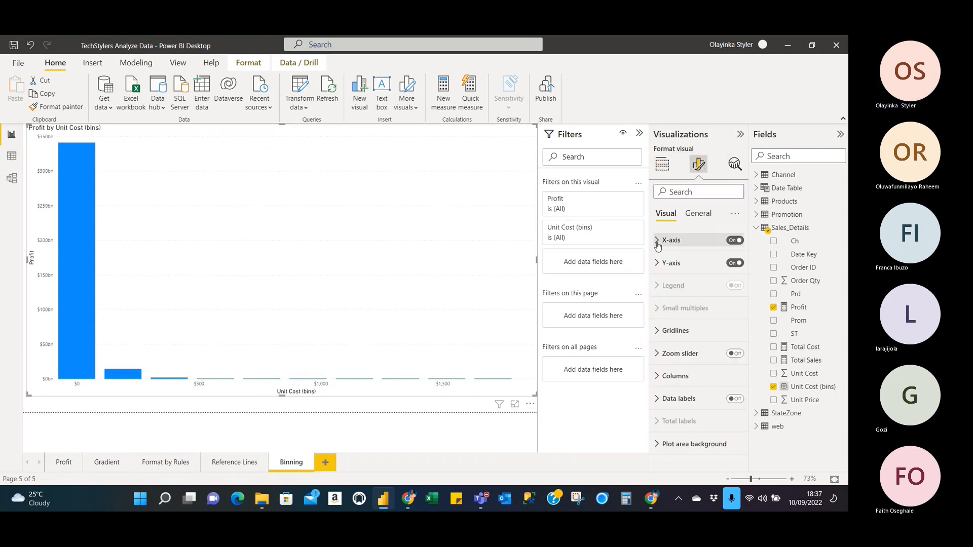
pyautogui.click(722, 240)
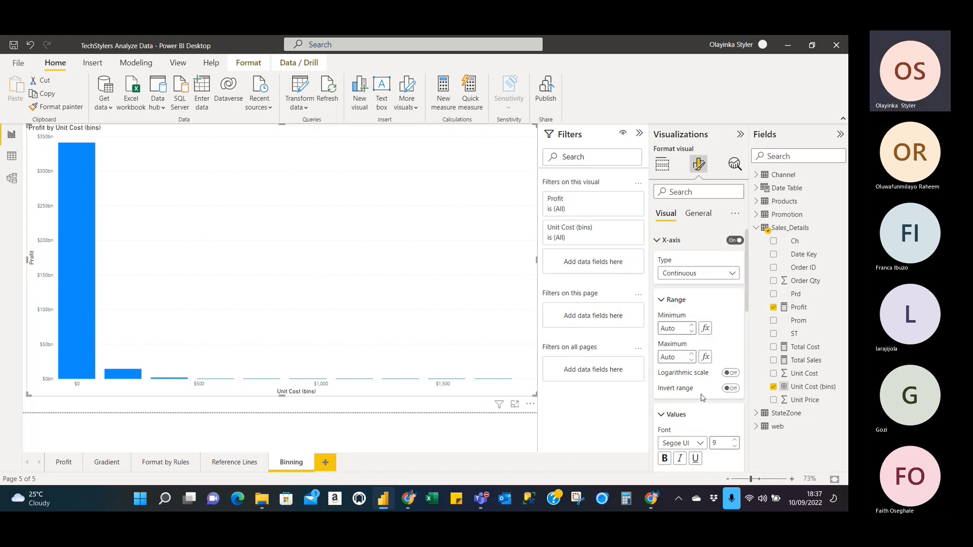
pyautogui.scroll(-2, 734, 386)
pyautogui.click(734, 383)
pyautogui.click(735, 384)
pyautogui.click(735, 383)
pyautogui.click(734, 383)
pyautogui.click(735, 383)
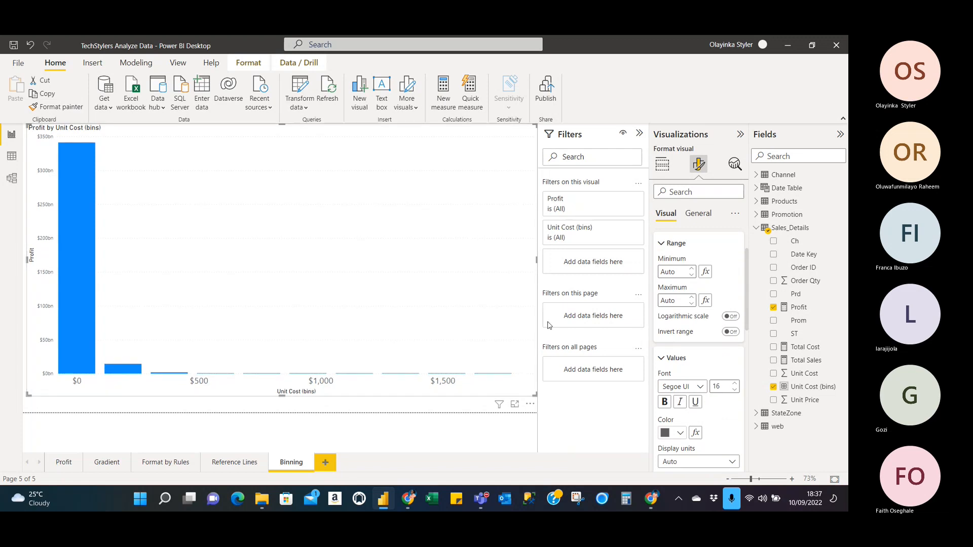
# Step: Set the font size of the Y-axis values to 15 and shrink the chart slightly
pyautogui.scroll(2, 692, 261)
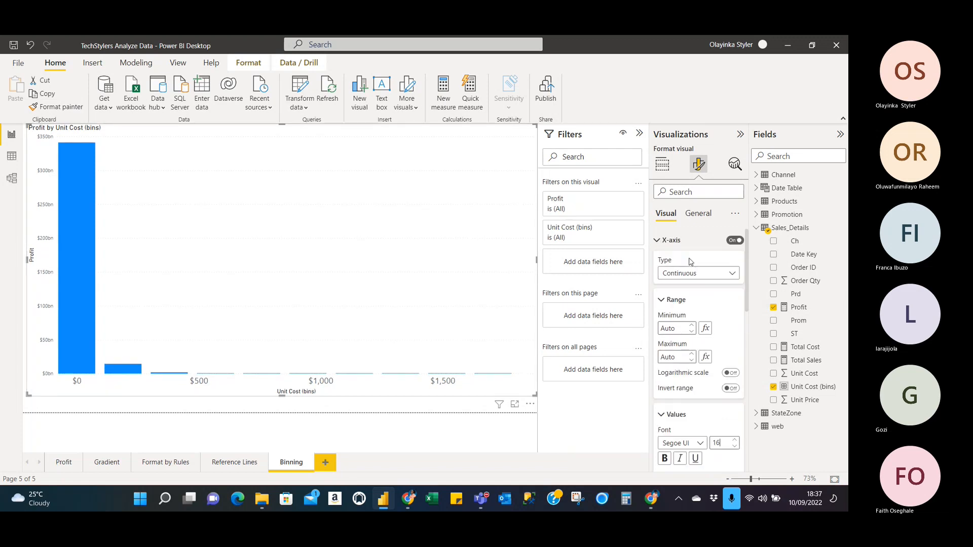
pyautogui.click(659, 243)
pyautogui.click(659, 262)
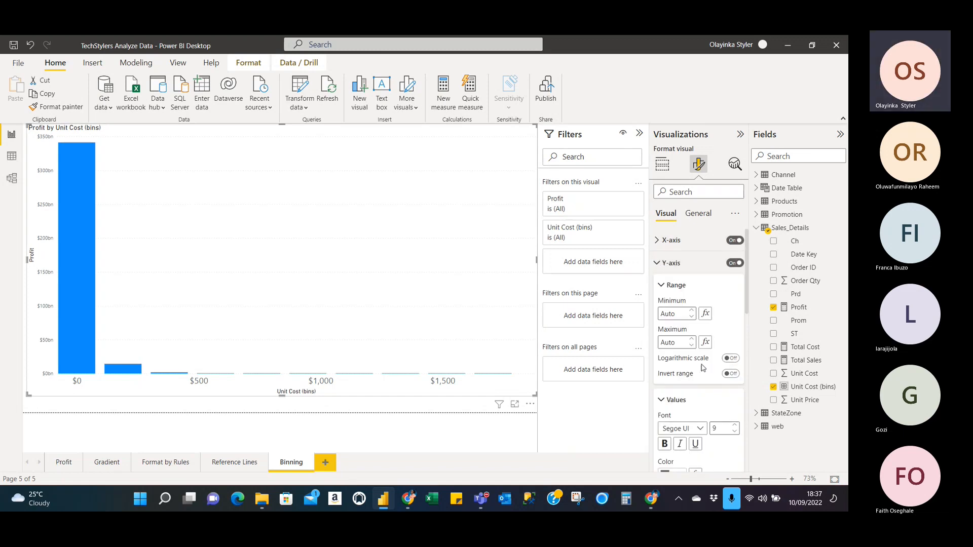
pyautogui.scroll(-1, 704, 368)
pyautogui.scroll(-1, 703, 368)
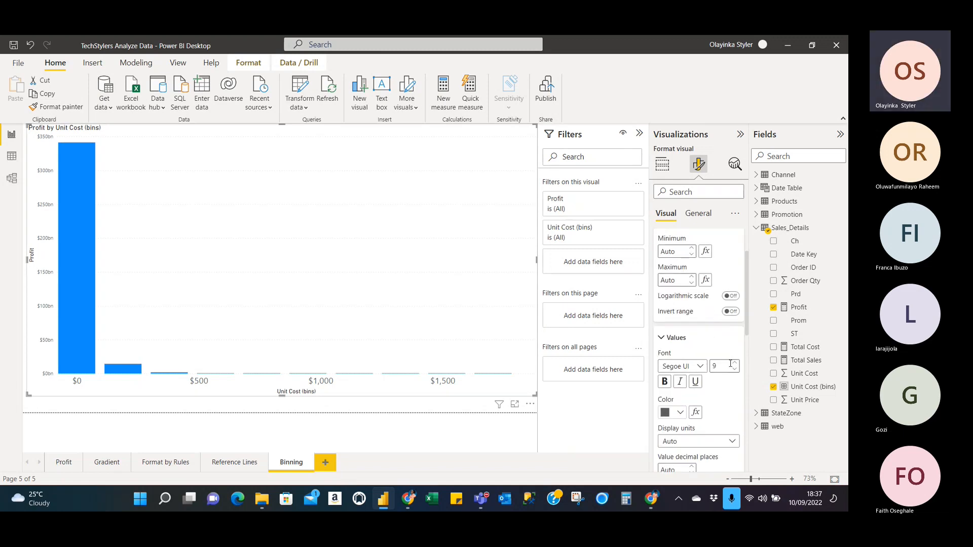
pyautogui.click(736, 363)
pyautogui.click(736, 364)
pyautogui.click(735, 364)
pyautogui.click(735, 363)
pyautogui.click(735, 364)
pyautogui.click(735, 364)
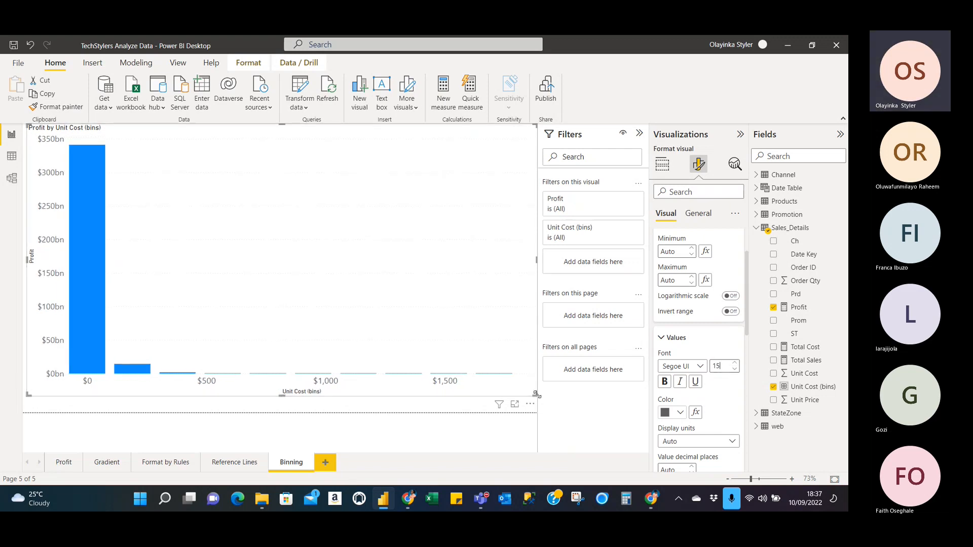
pyautogui.moveTo(536, 395); pyautogui.dragTo(500, 387)
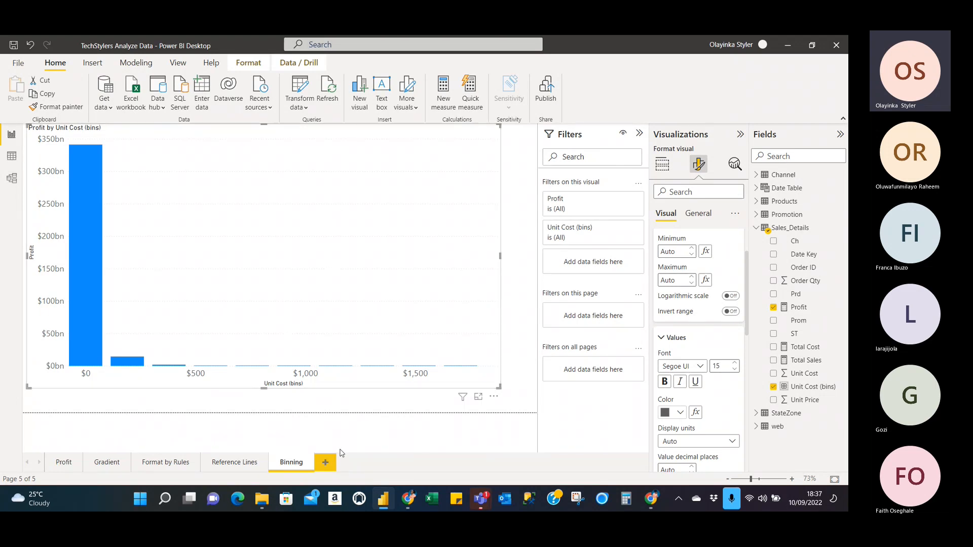
# Step: Duplicate the Binning page and delete the newly added blank Page 1
pyautogui.click(326, 463)
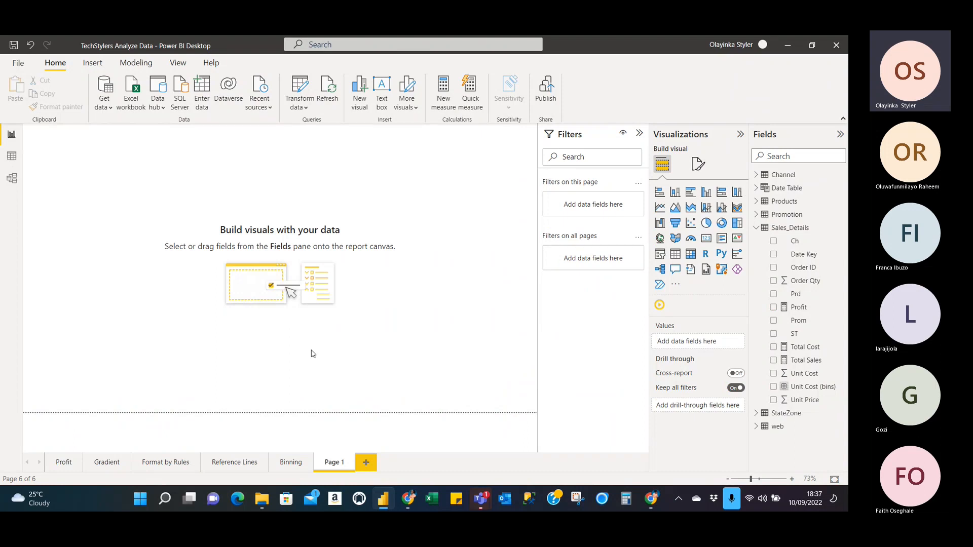
pyautogui.rightClick(296, 465)
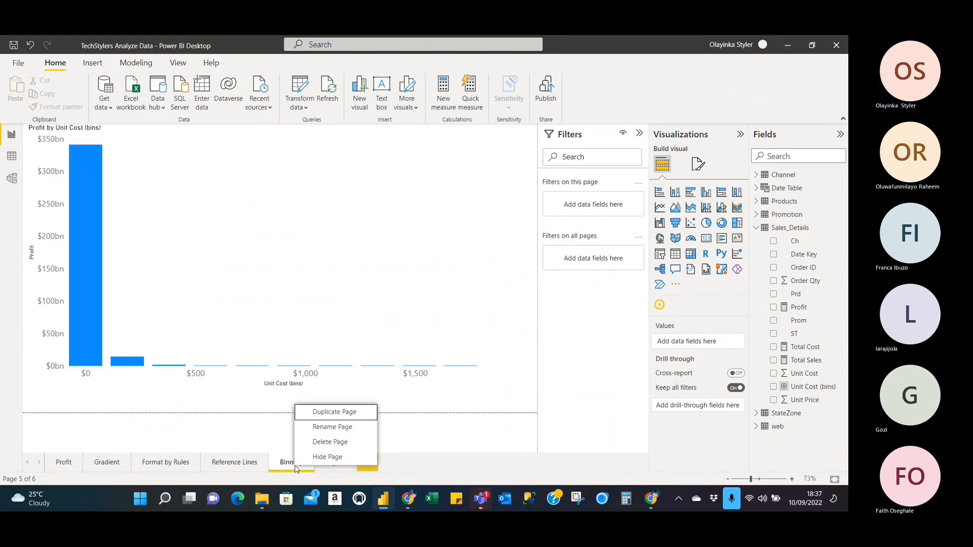
pyautogui.click(349, 413)
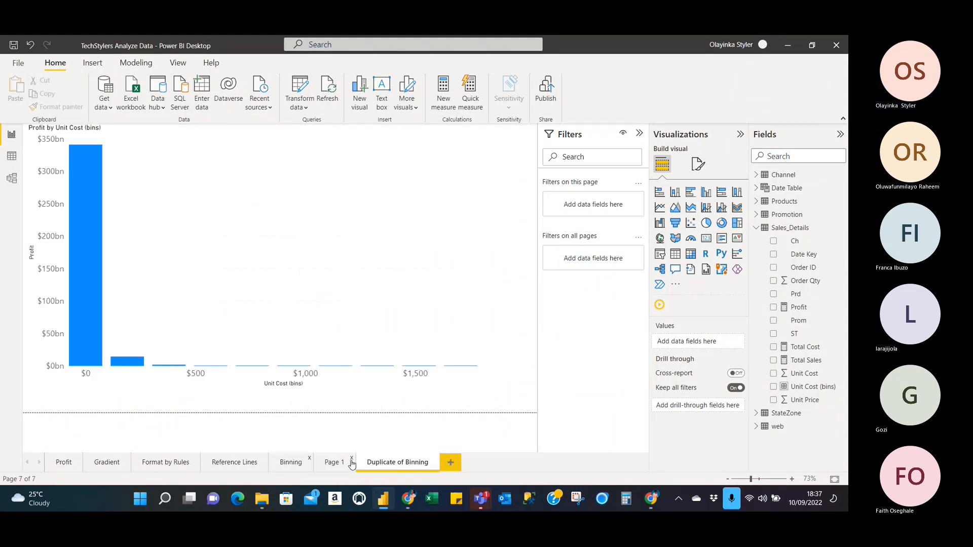
pyautogui.click(351, 457)
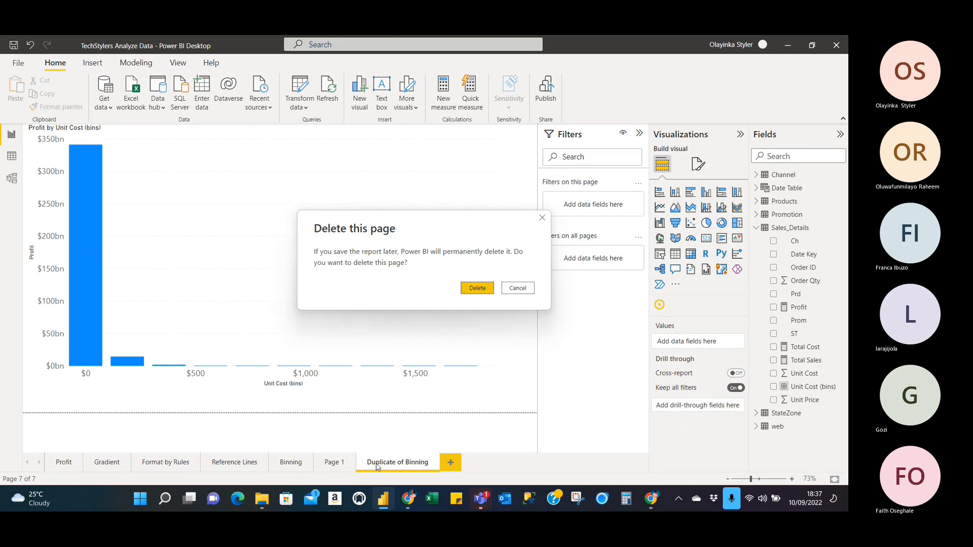
pyautogui.click(482, 293)
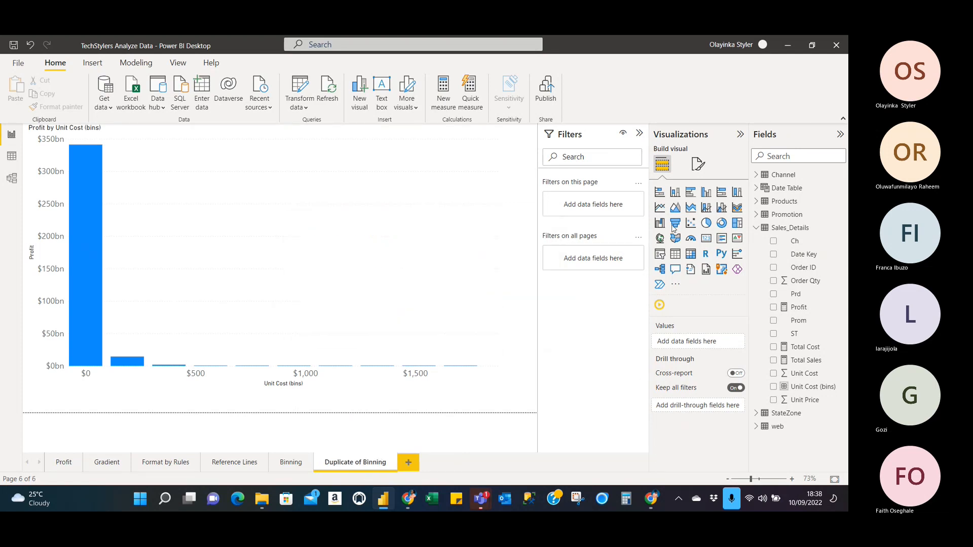
pyautogui.click(680, 258)
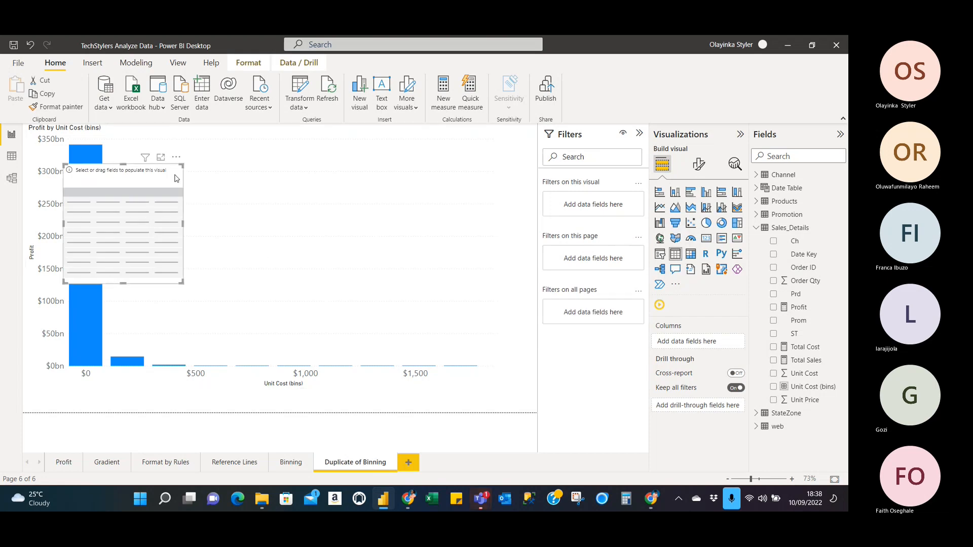
pyautogui.click(176, 156)
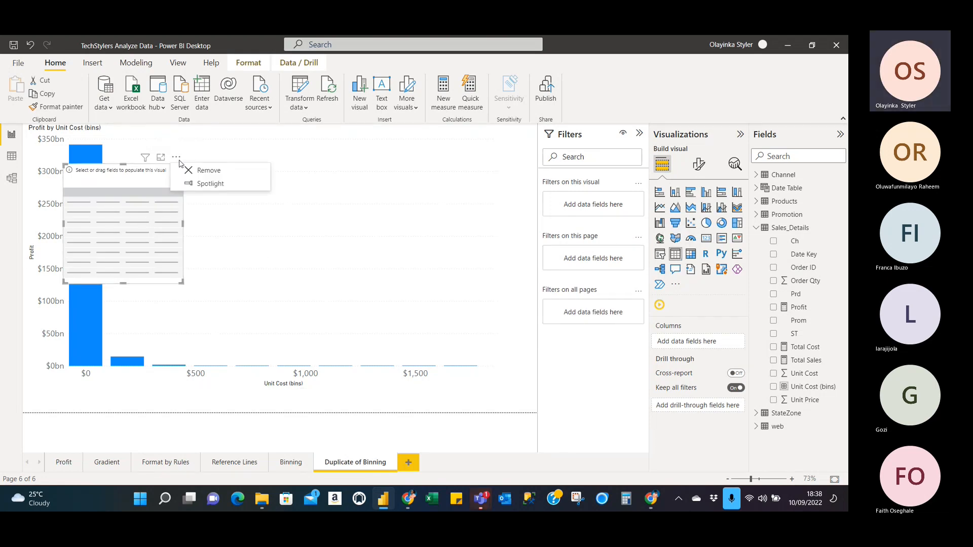
pyautogui.click(228, 171)
# Step: Convert the column chart on the Duplicate of Binning page to a table
pyautogui.click(348, 246)
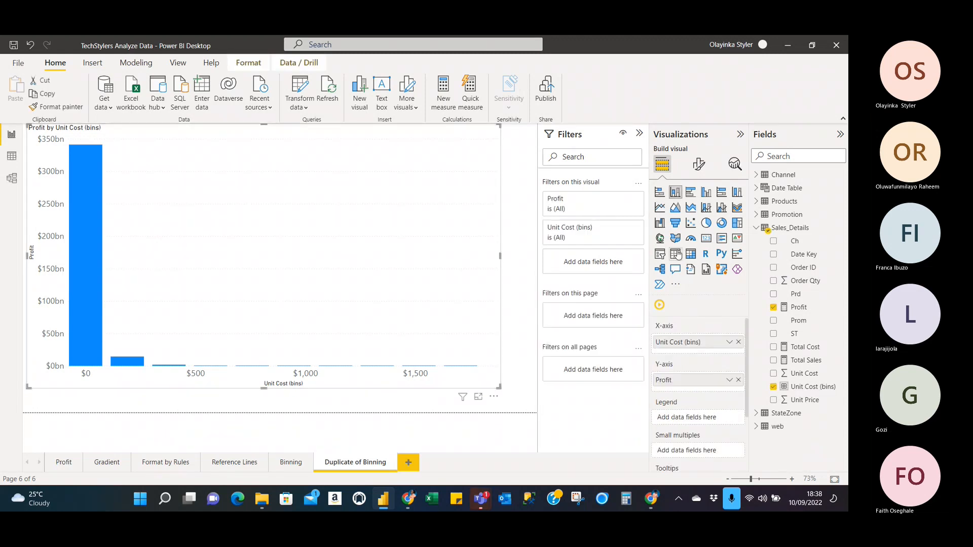
pyautogui.click(676, 253)
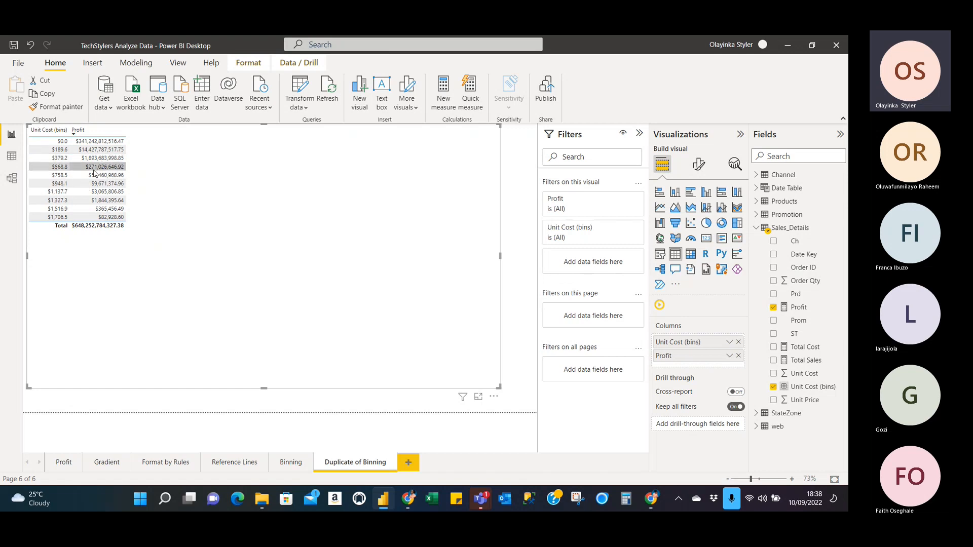
# Step: Change the X-axis type of the column chart on the Binning page to Categorical
pyautogui.click(299, 463)
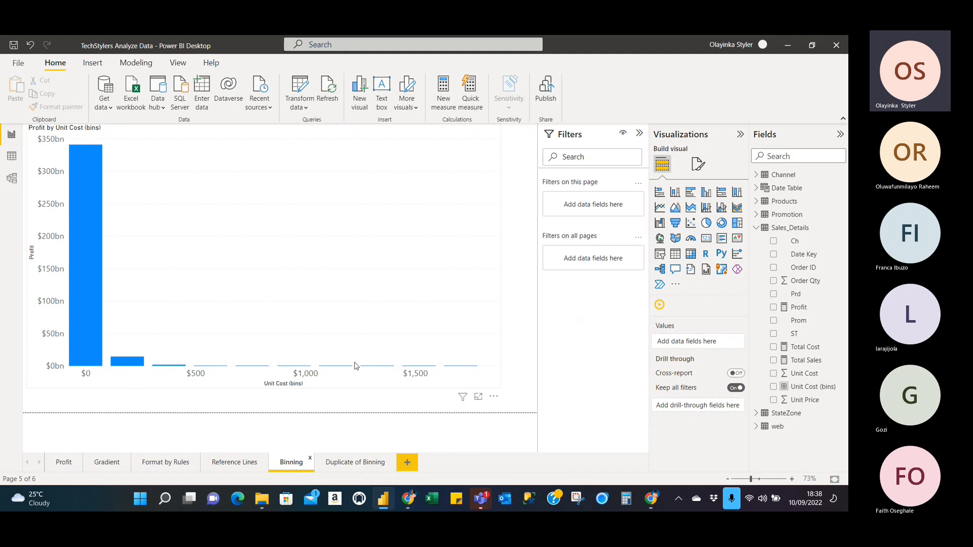
pyautogui.click(458, 162)
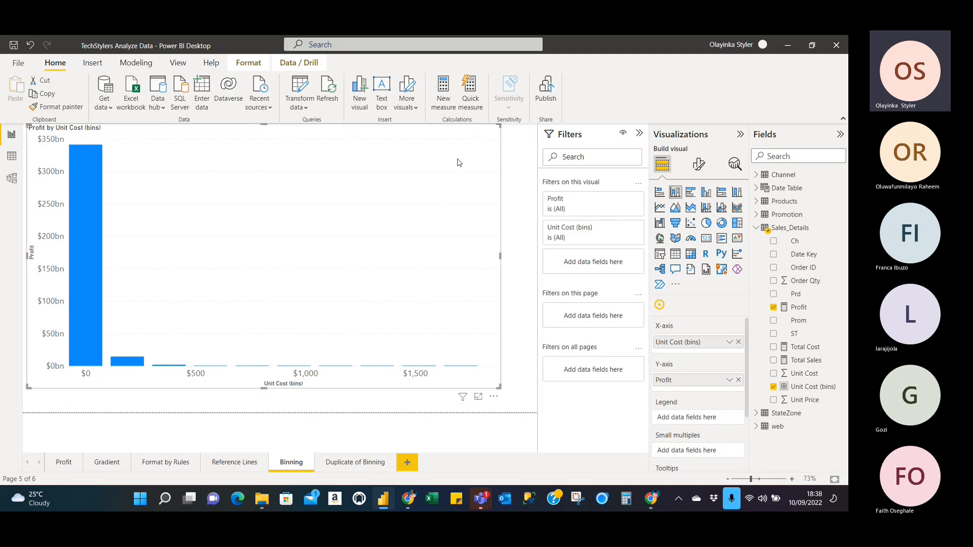
pyautogui.click(702, 170)
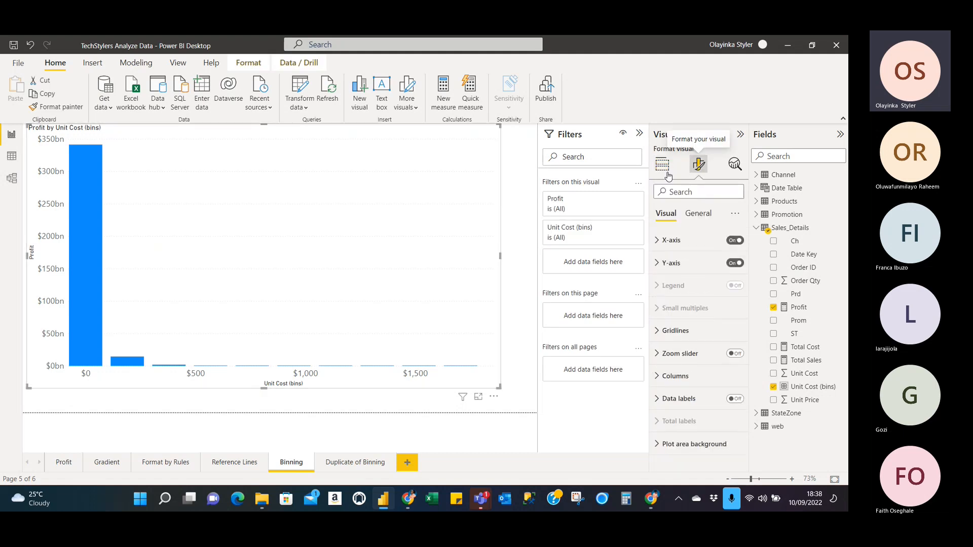
pyautogui.click(662, 243)
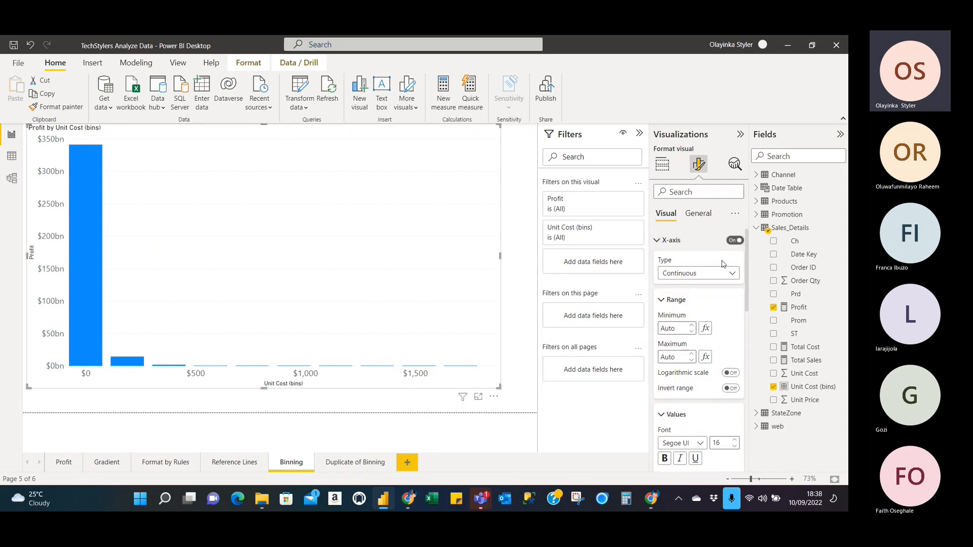
pyautogui.click(734, 276)
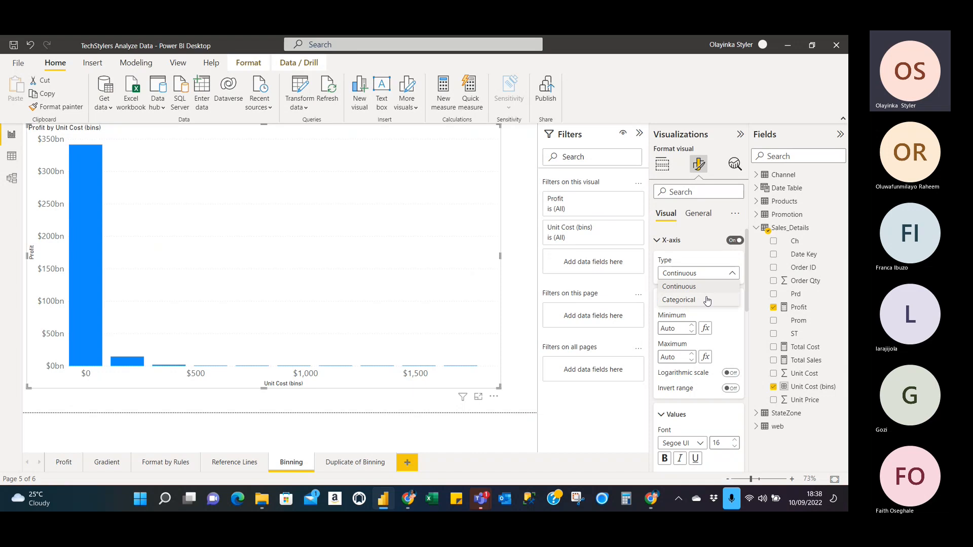
pyautogui.click(695, 287)
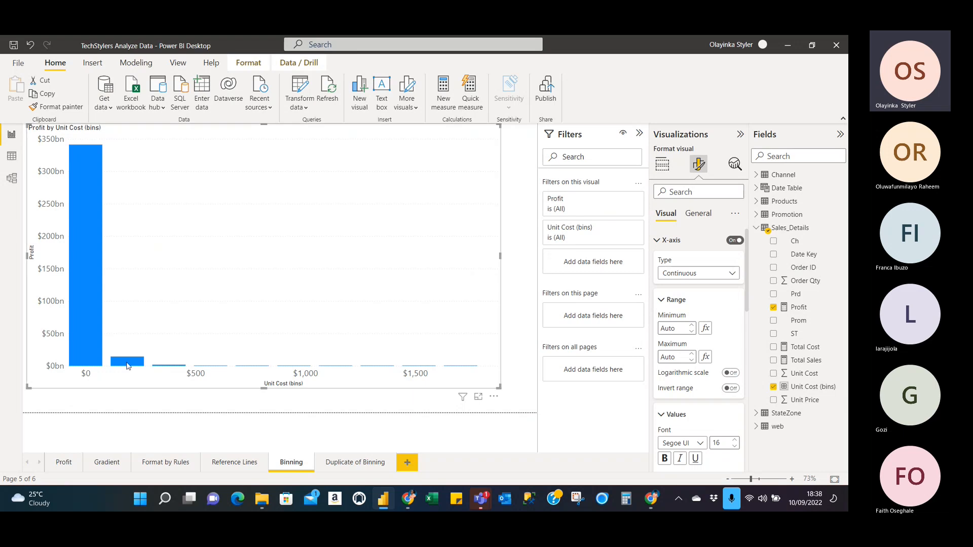
pyautogui.moveTo(128, 366)
pyautogui.click(733, 278)
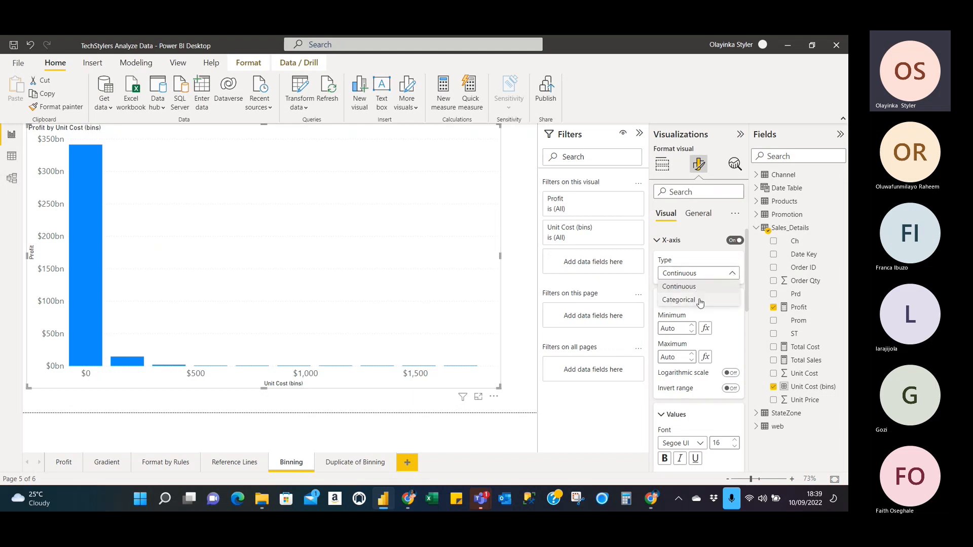
pyautogui.click(700, 300)
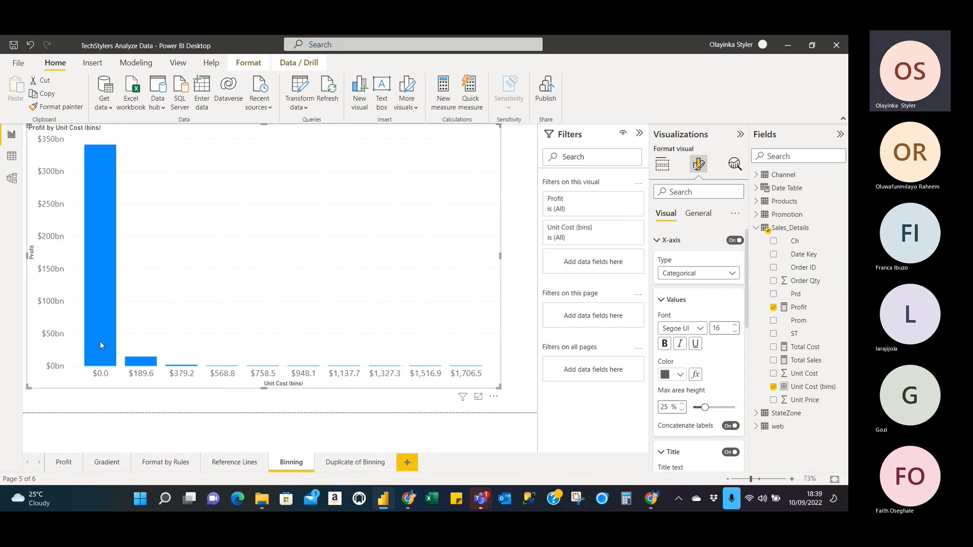
# Step: Compare the profit columns per Unit Cost bin on the Binning page with the table on the Duplicate of Binning page
pyautogui.moveTo(181, 366)
pyautogui.moveTo(93, 175)
pyautogui.moveTo(93, 208)
pyautogui.moveTo(106, 224)
pyautogui.click(361, 466)
pyautogui.click(291, 462)
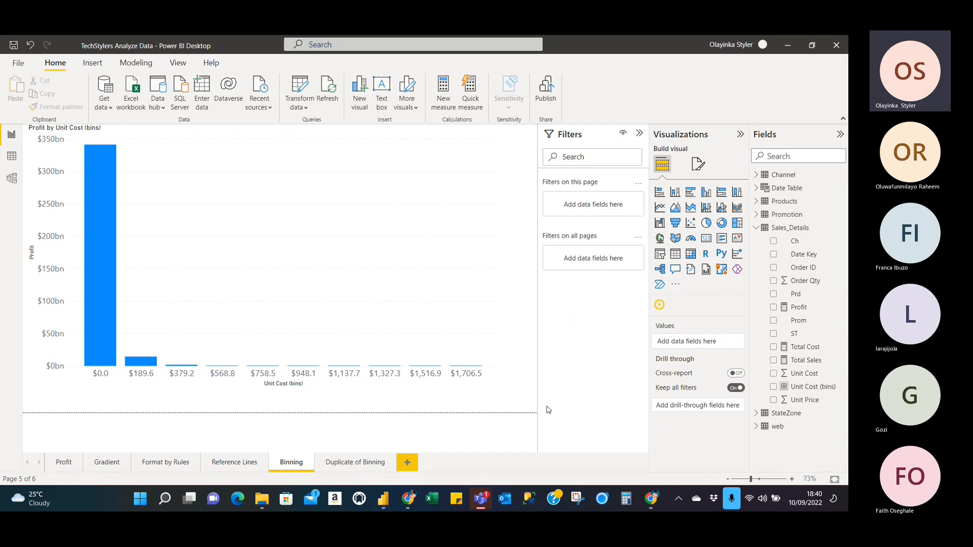
pyautogui.click(829, 406)
pyautogui.click(365, 470)
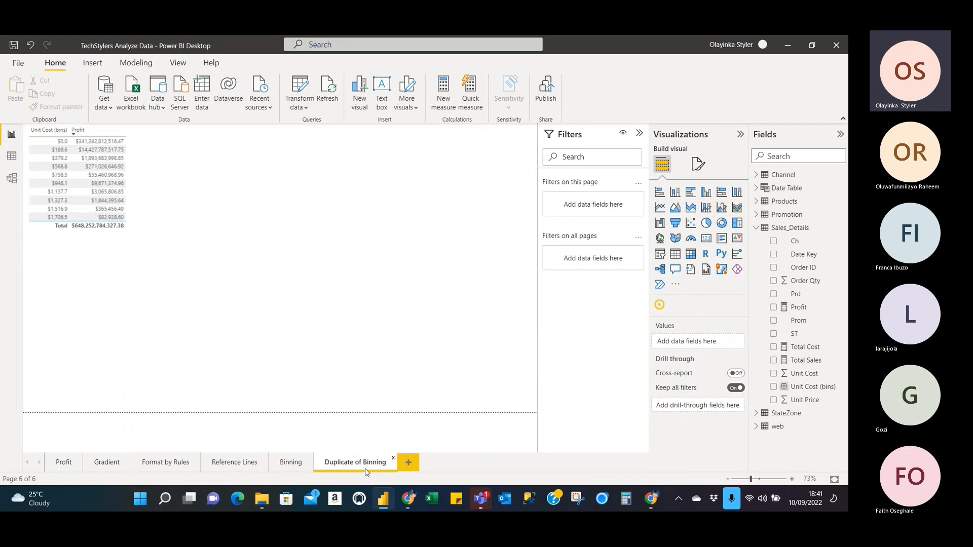
# Step: Add a new report page and rename it Outliers
pyautogui.click(409, 463)
pyautogui.doubleClick(410, 465)
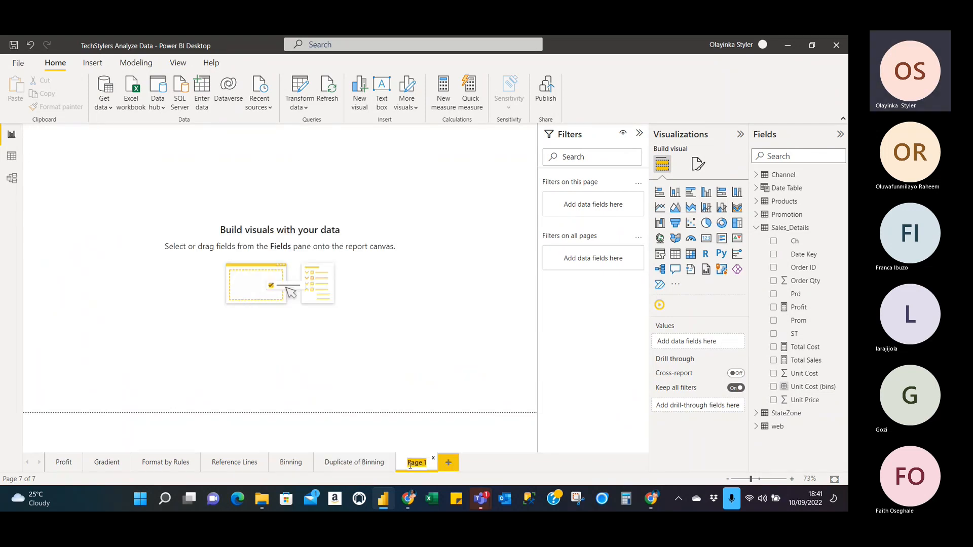
pyautogui.write('Outliers')
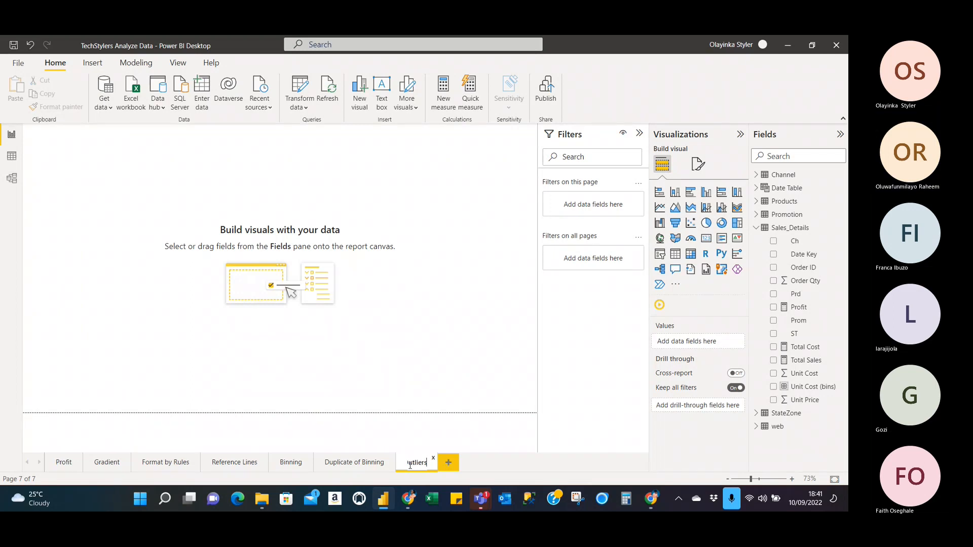
pyautogui.press('Return')
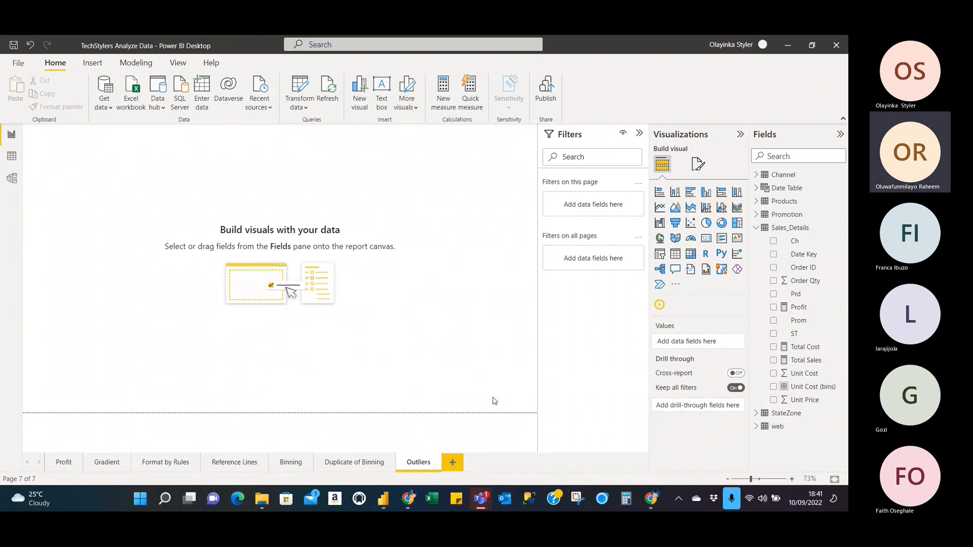
# Step: From the Duplicate of Binning page, review a new Unit Cost group's Bin and Number of bins settings, and discard the group
pyautogui.click(359, 461)
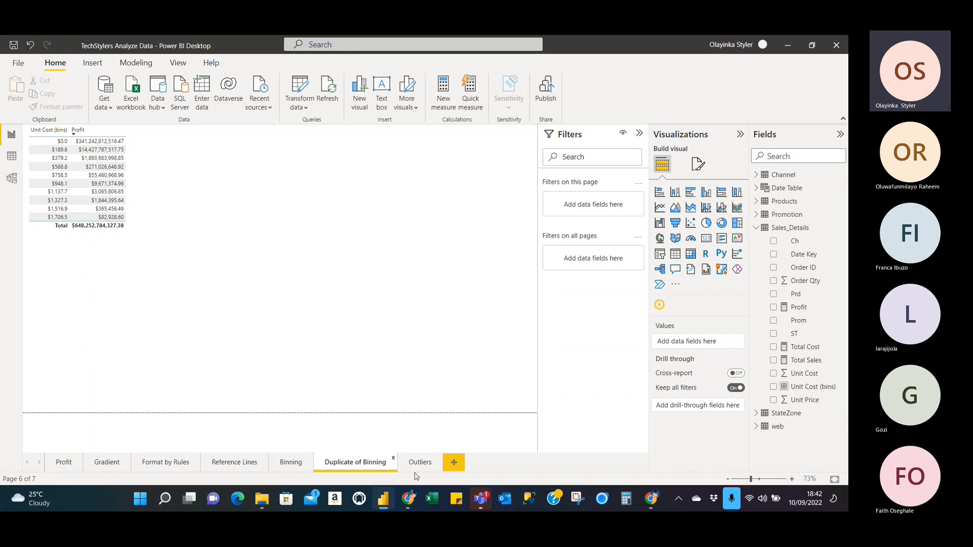
pyautogui.click(282, 468)
pyautogui.click(342, 469)
pyautogui.click(841, 387)
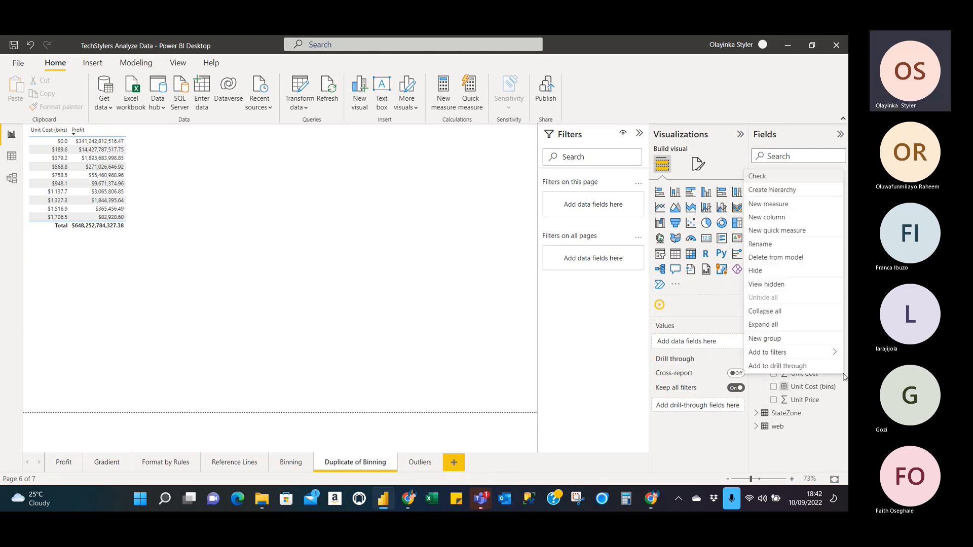
pyautogui.click(780, 339)
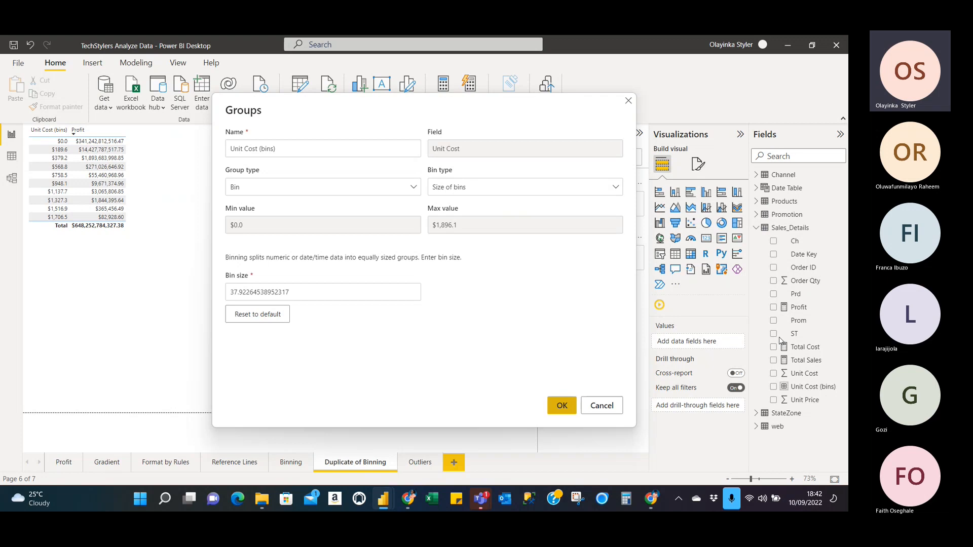
pyautogui.click(414, 188)
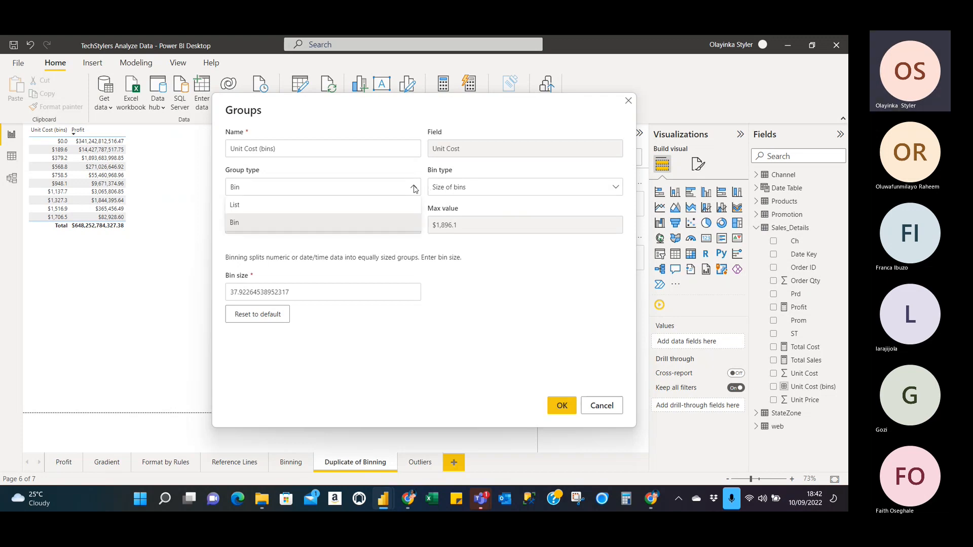
pyautogui.click(404, 226)
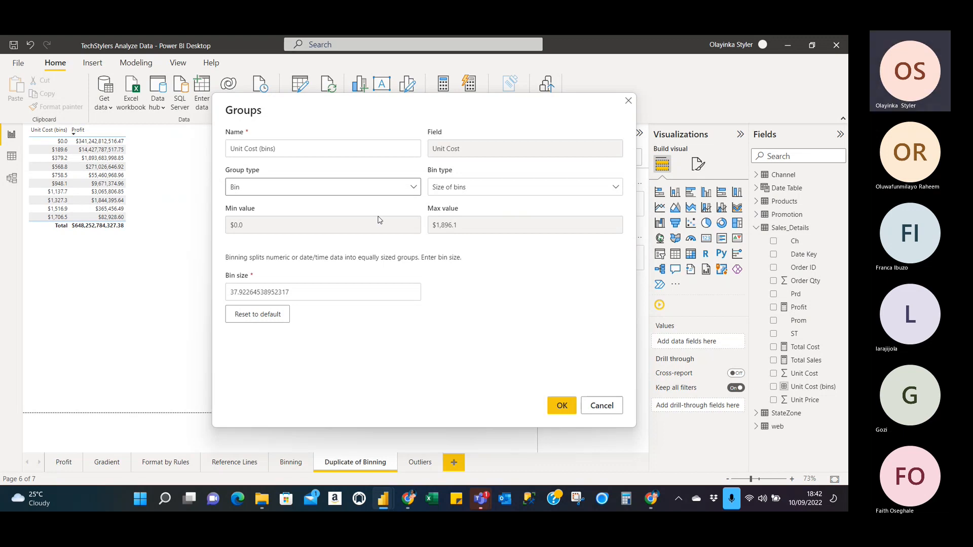
pyautogui.click(617, 189)
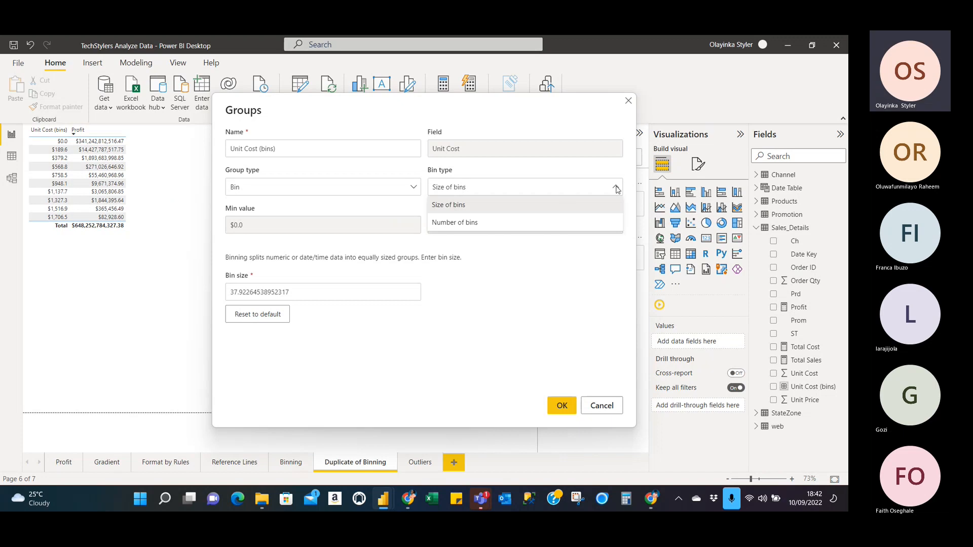
pyautogui.click(558, 219)
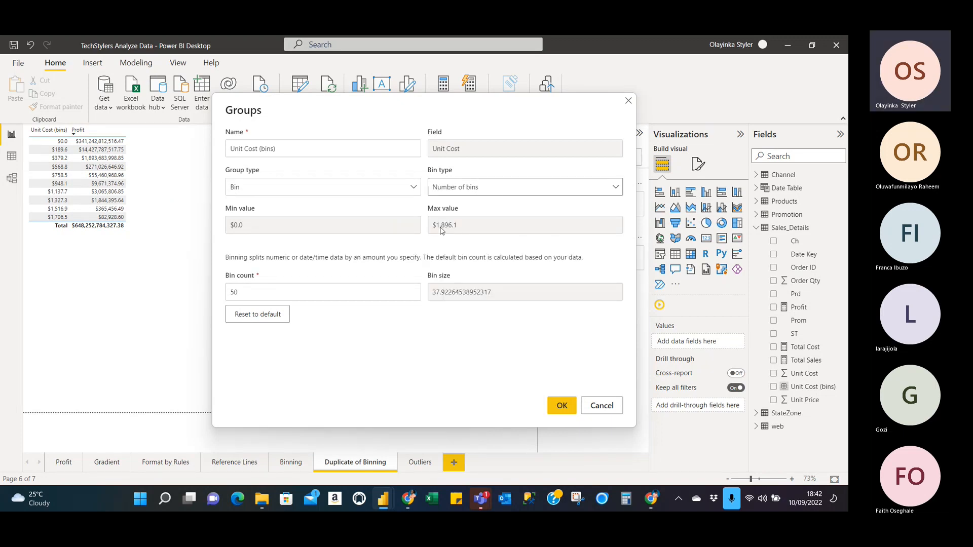
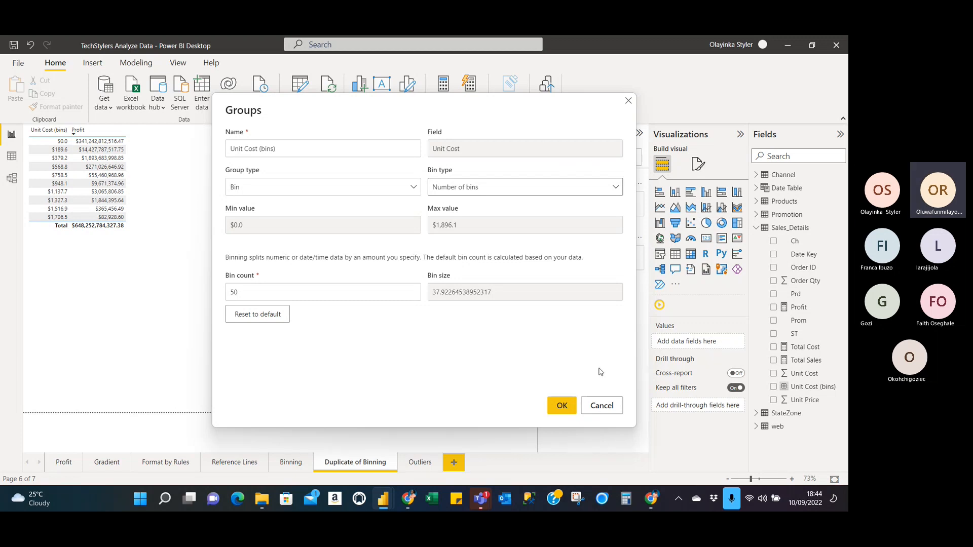
pyautogui.click(600, 409)
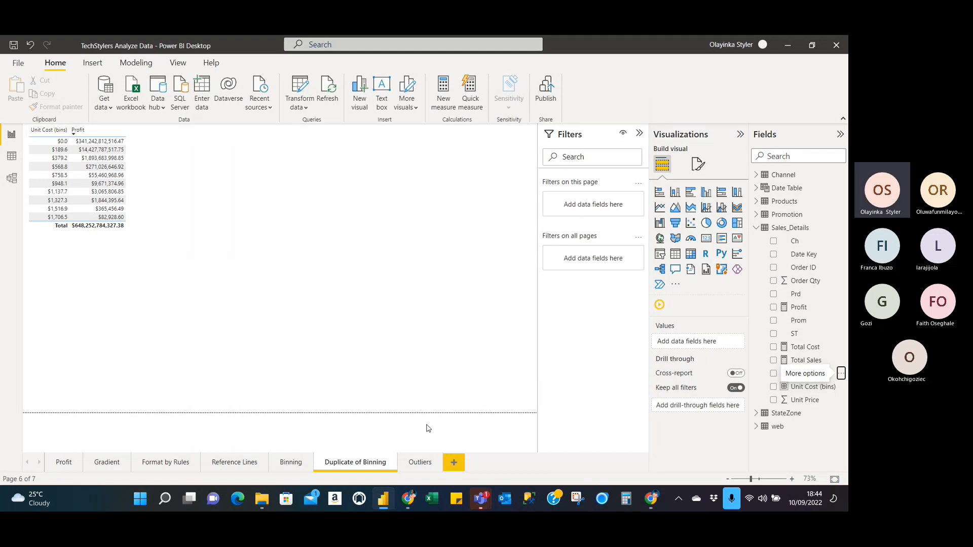
# Step: Return to the Outliers page, check the meeting chat in Microsoft Teams, and go back to the report
pyautogui.click(415, 462)
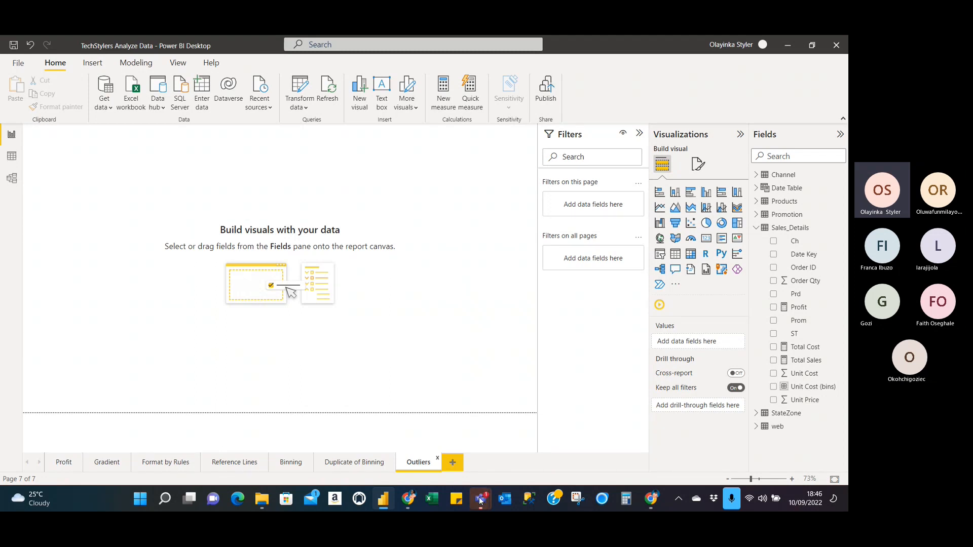
pyautogui.moveTo(480, 498)
pyautogui.click(476, 409)
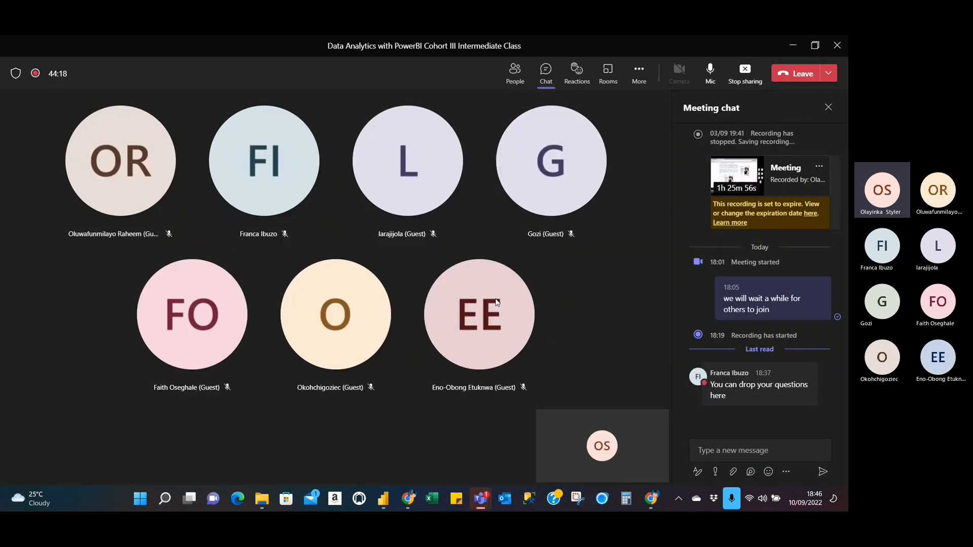
pyautogui.click(794, 49)
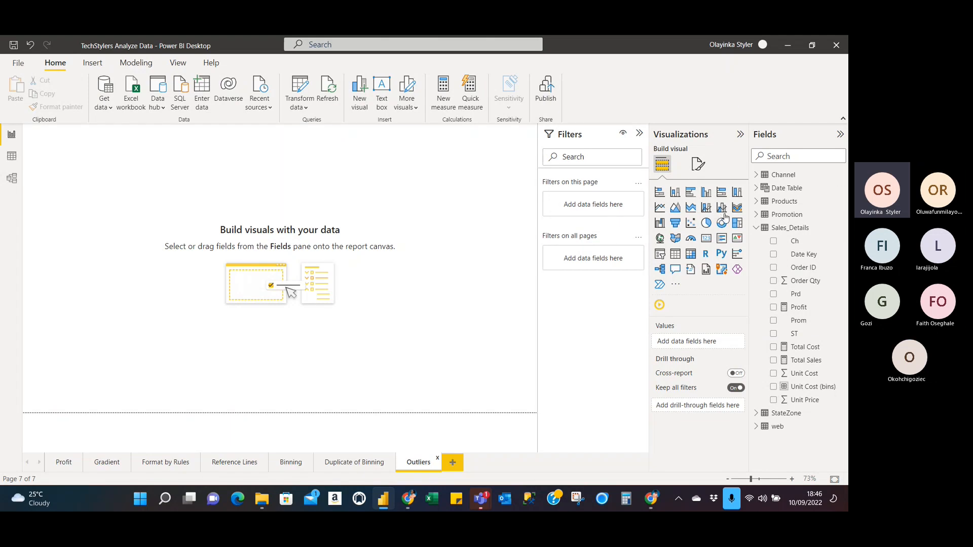
# Step: Insert an enlarged scatter chart on the Outliers page with Unit Cost on the X axis and Profit on the Y axis
pyautogui.click(692, 224)
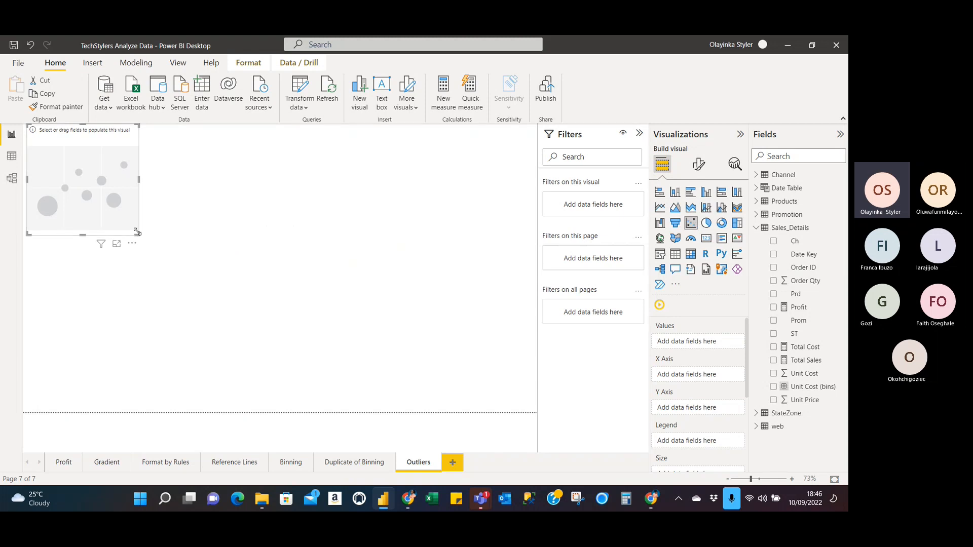
pyautogui.moveTo(137, 234); pyautogui.dragTo(411, 370)
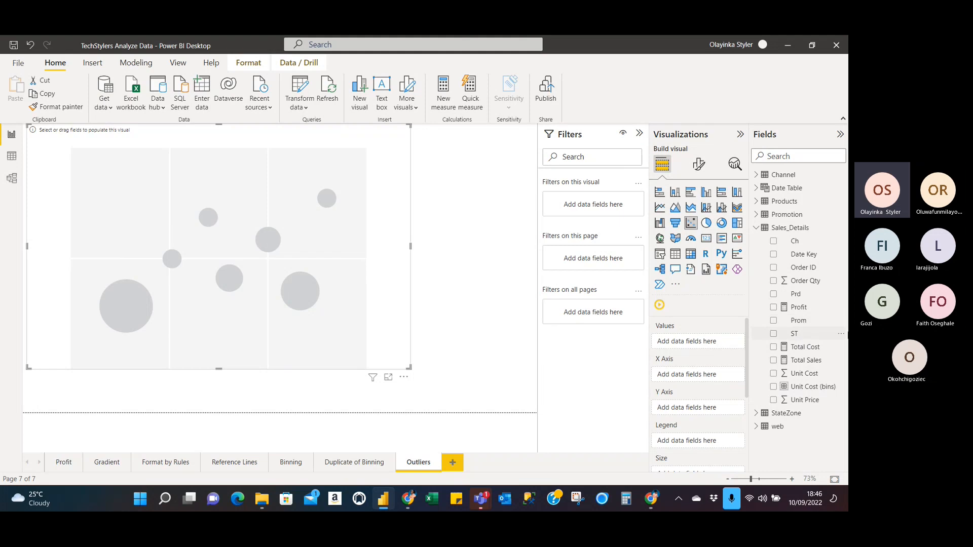
pyautogui.click(772, 375)
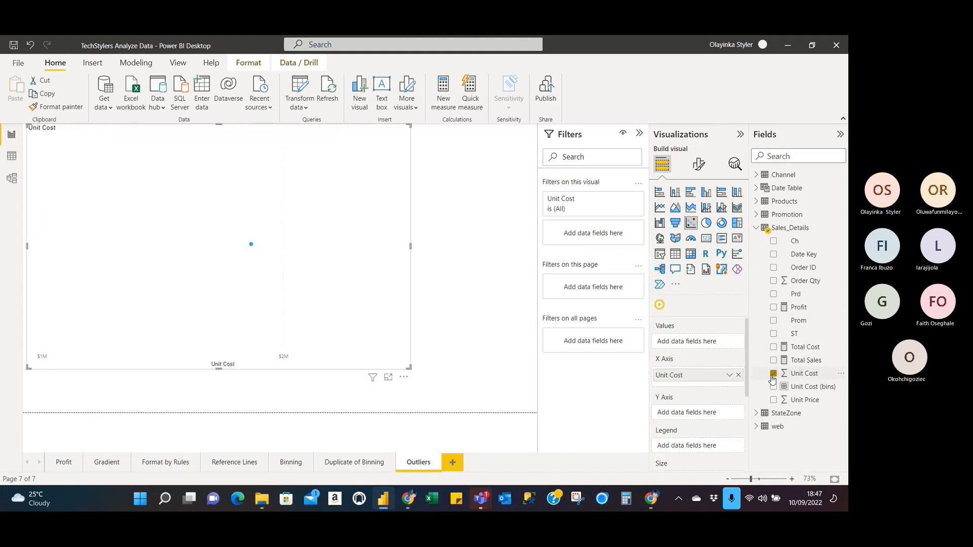
pyautogui.click(774, 308)
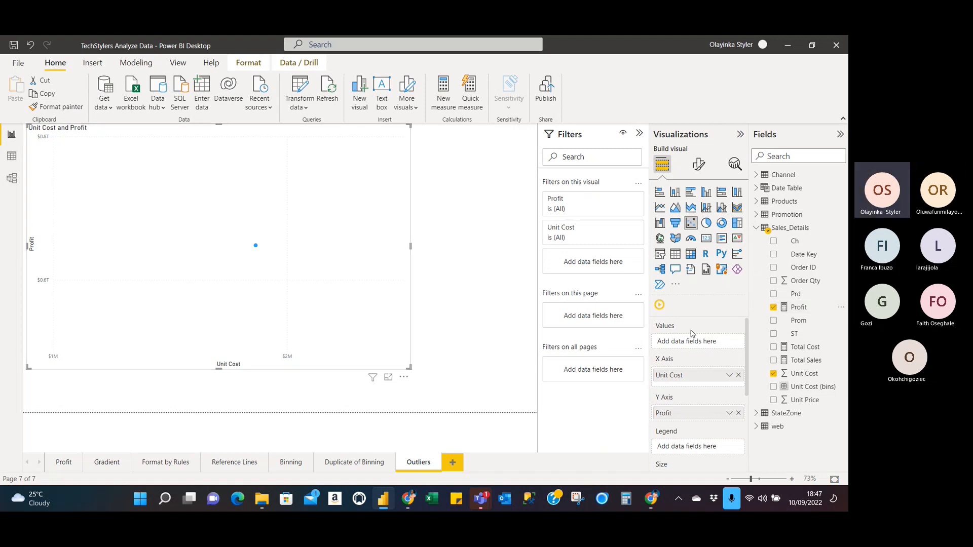
# Step: Add the State field from the StateZone table to the scatter chart's Values
pyautogui.click(757, 228)
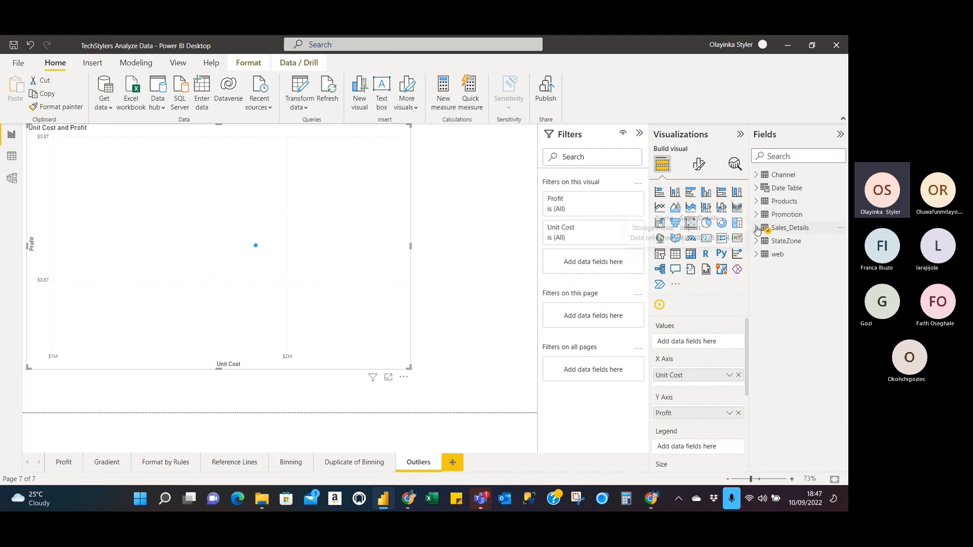
pyautogui.click(757, 242)
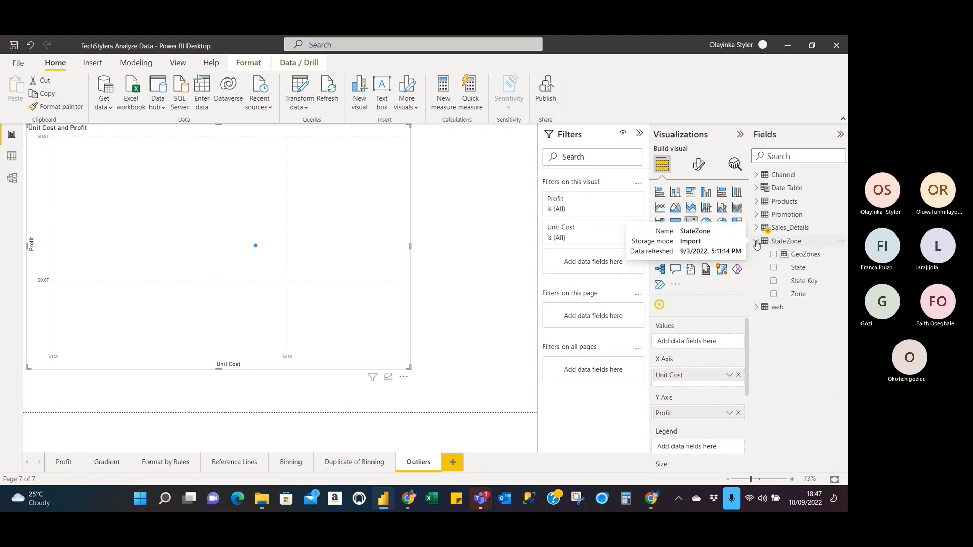
pyautogui.click(774, 273)
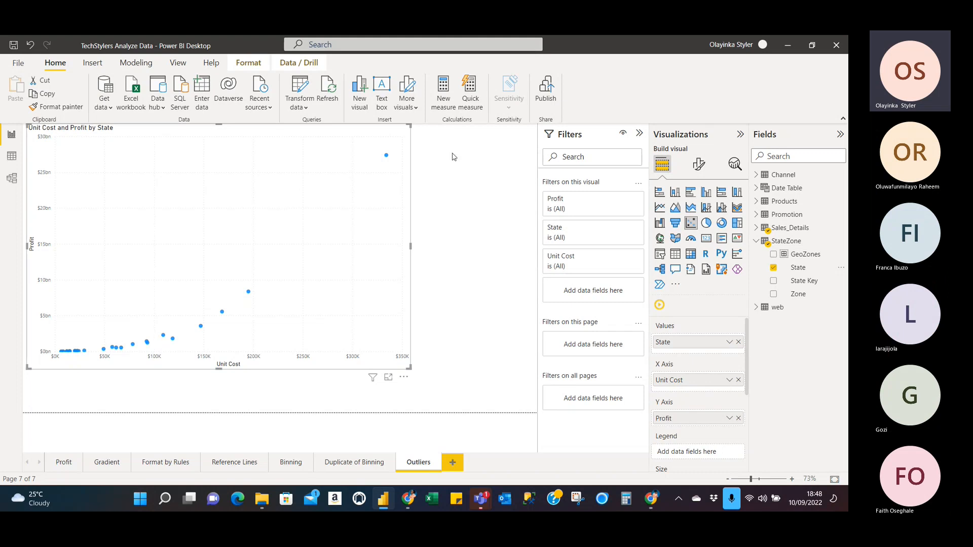
# Step: Move State from the scatter chart's Values to its Legend and enlarge the chart slightly
pyautogui.click(729, 343)
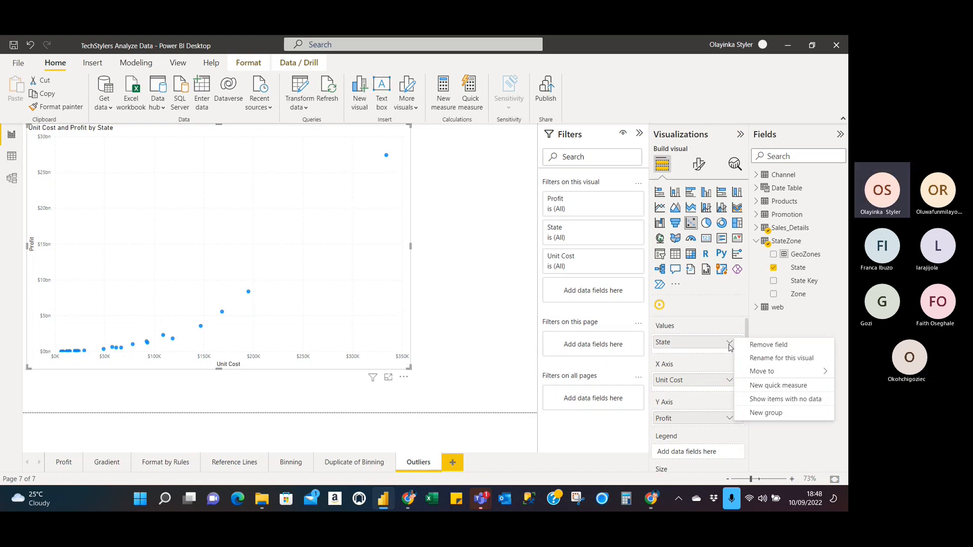
pyautogui.scroll(-1, 724, 408)
pyautogui.scroll(1, 698, 360)
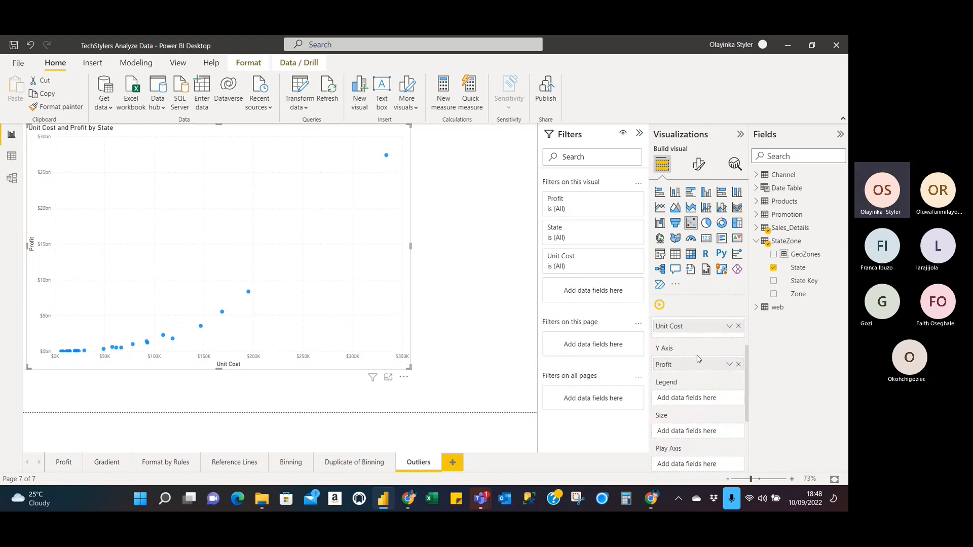
pyautogui.scroll(1, 698, 359)
pyautogui.moveTo(689, 349); pyautogui.dragTo(699, 461)
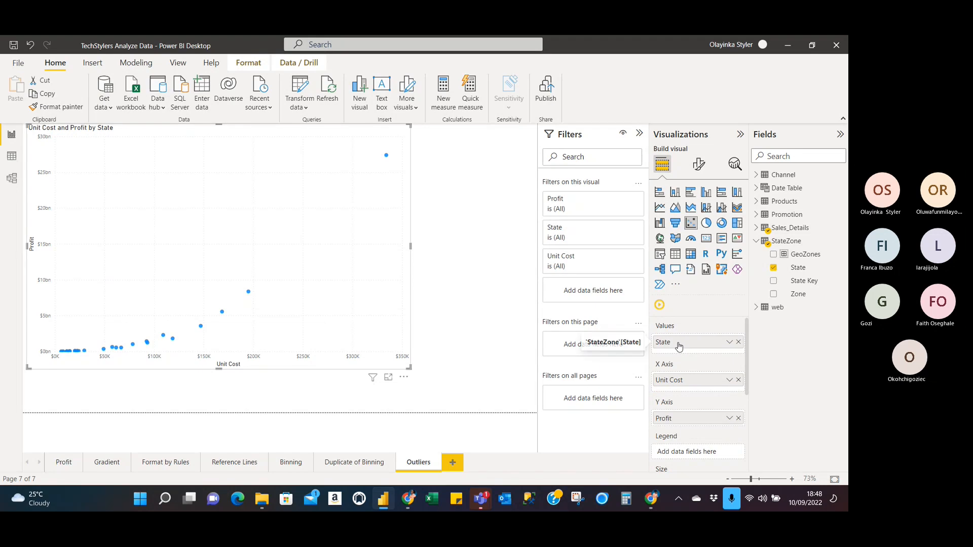
pyautogui.moveTo(679, 346); pyautogui.dragTo(682, 456)
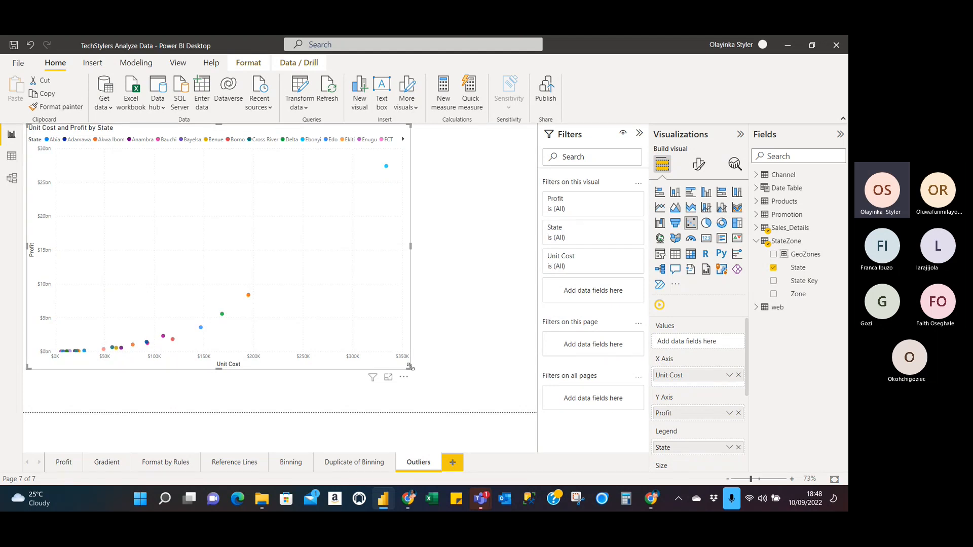
pyautogui.moveTo(408, 367); pyautogui.dragTo(424, 372)
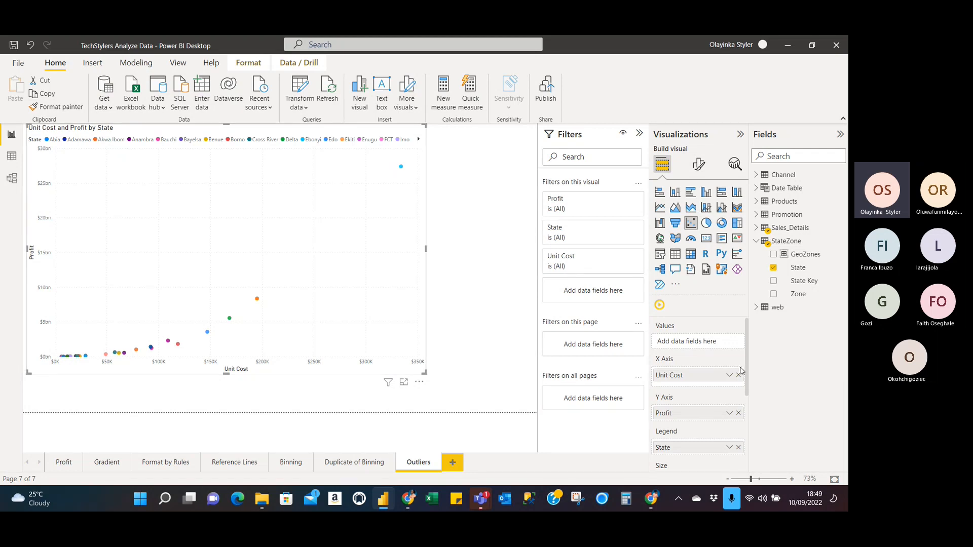
# Step: Size the scatter chart's bubbles by Profit from the Sales_Details table
pyautogui.scroll(-2, 747, 353)
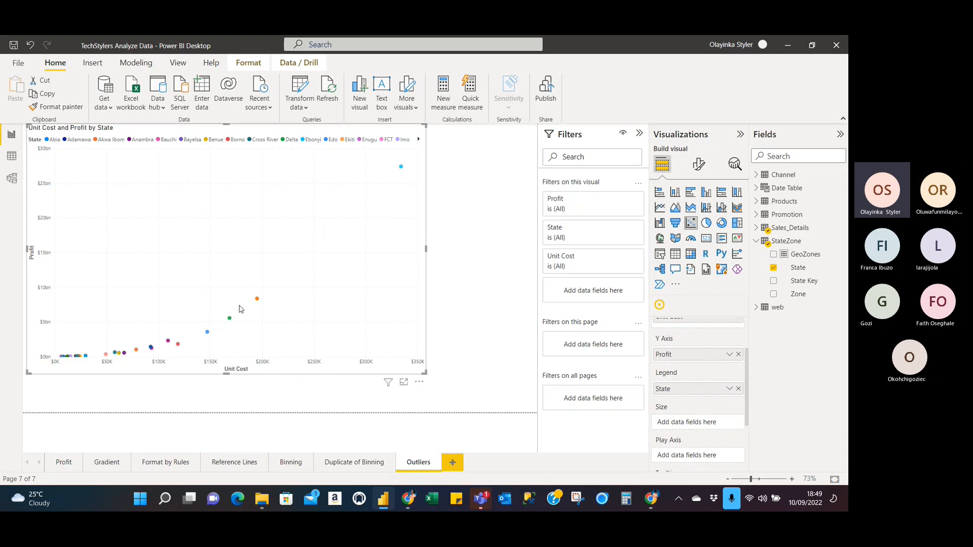
pyautogui.click(757, 241)
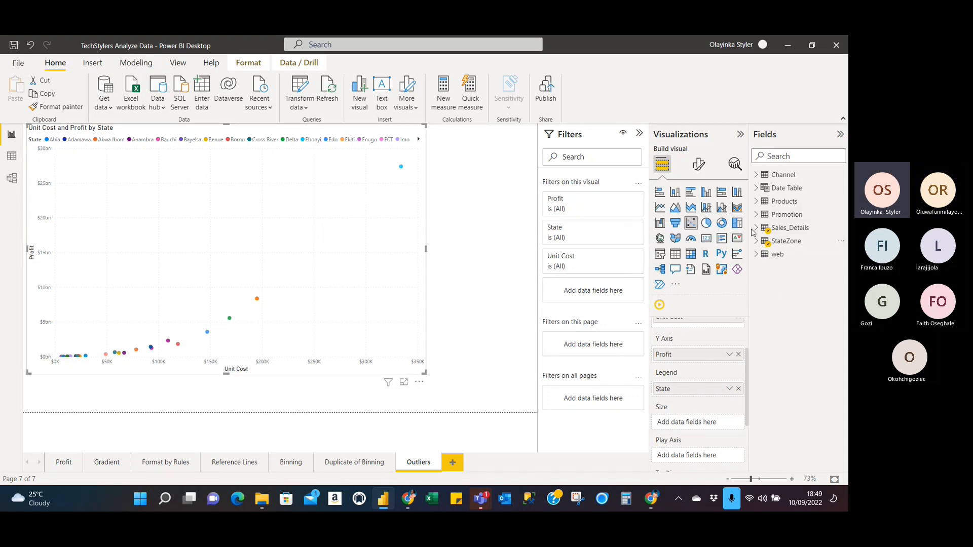
pyautogui.click(756, 229)
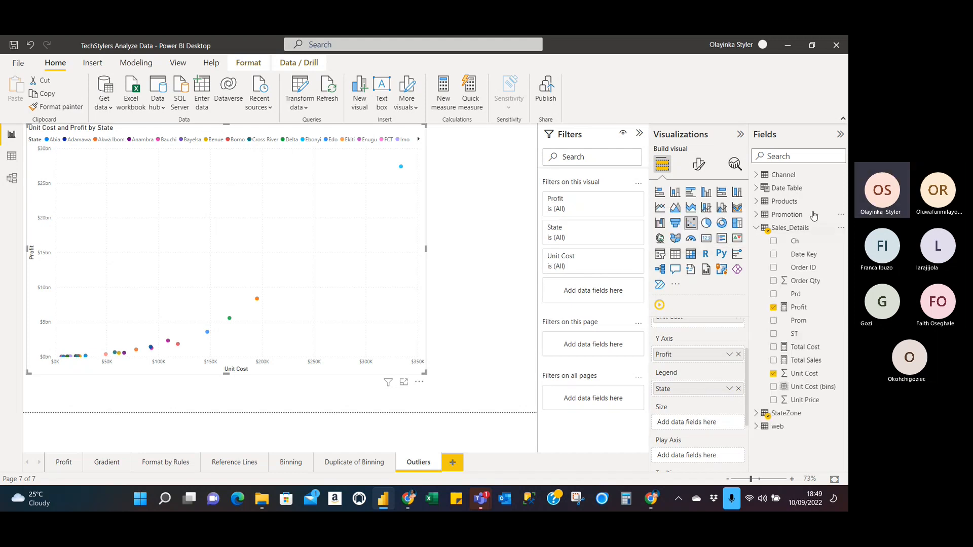
pyautogui.moveTo(808, 315); pyautogui.dragTo(711, 423)
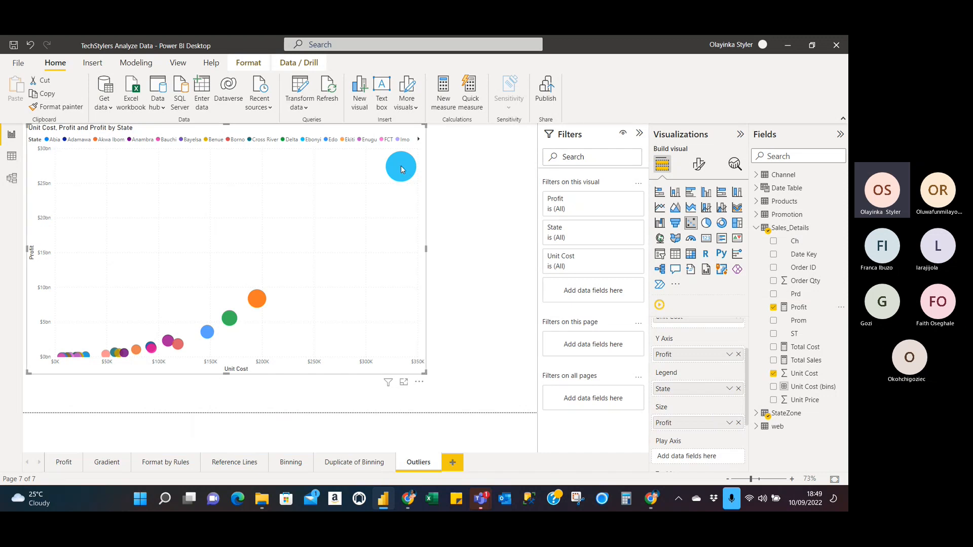
# Step: Examine the details of the most distant bubble and the remaining states in the scatter chart's legend
pyautogui.moveTo(401, 170)
pyautogui.click(419, 140)
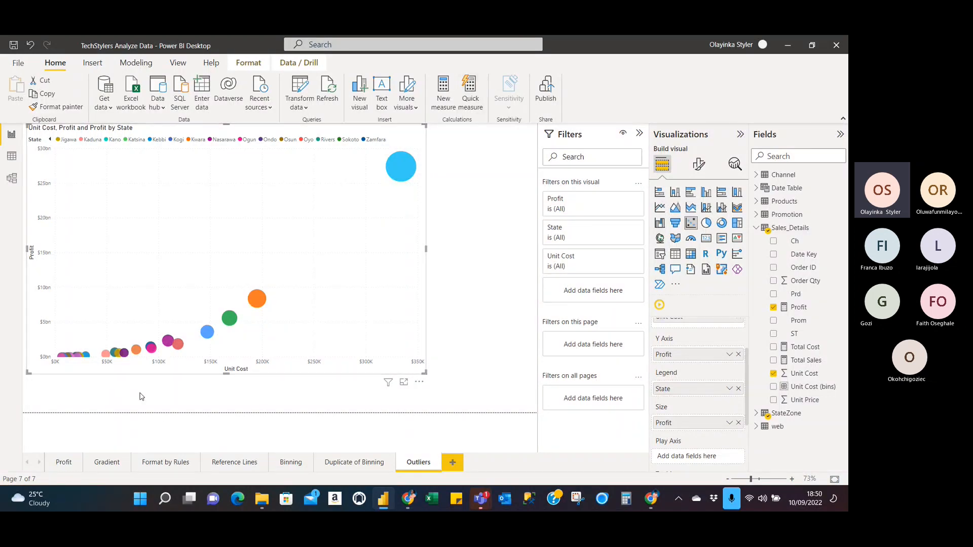
pyautogui.moveTo(401, 171)
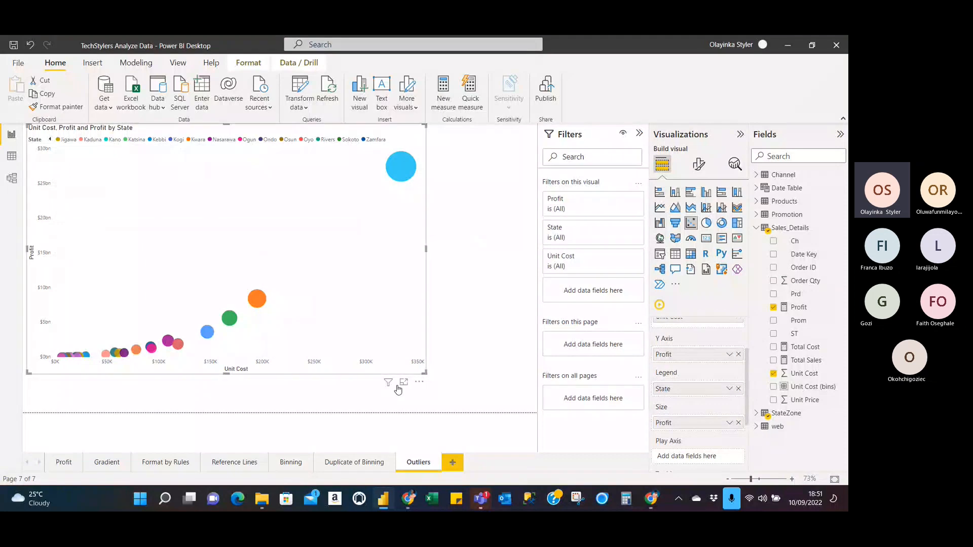
# Step: Add a new report page and name it Key Influencers
pyautogui.click(453, 463)
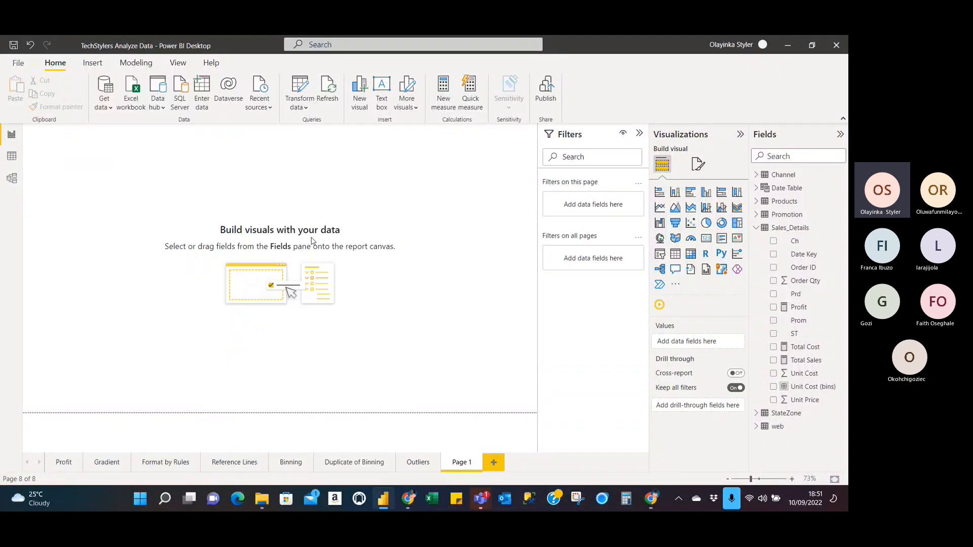
pyautogui.doubleClick(463, 464)
pyautogui.write('Key Influencers')
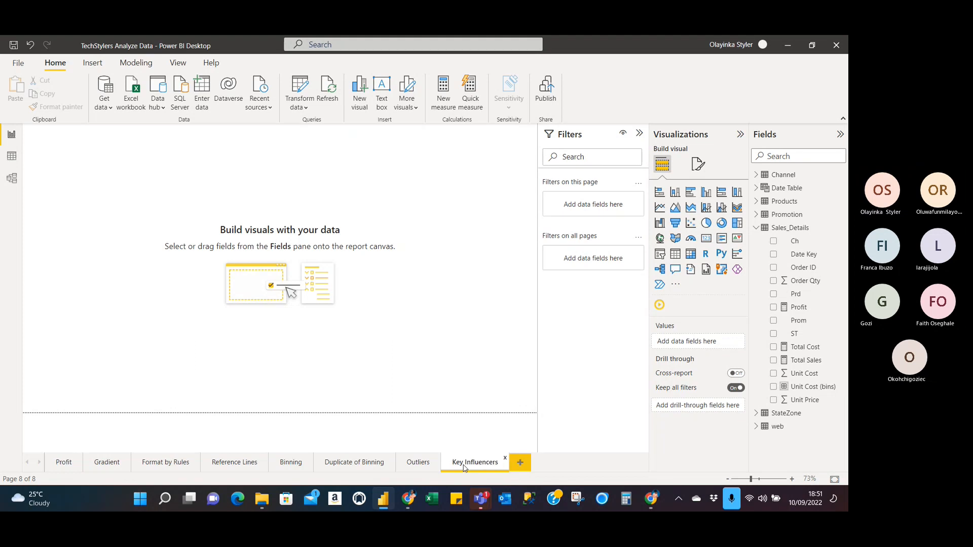
pyautogui.press('Return')
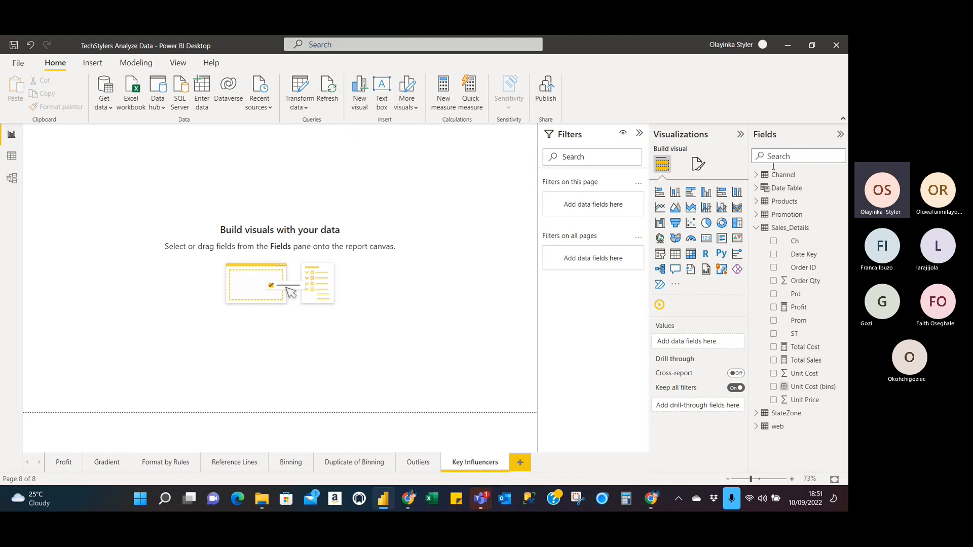
# Step: Insert a Key influencers visual enlarged across most of the canvas, with Profit as its analyzed field
pyautogui.click(738, 254)
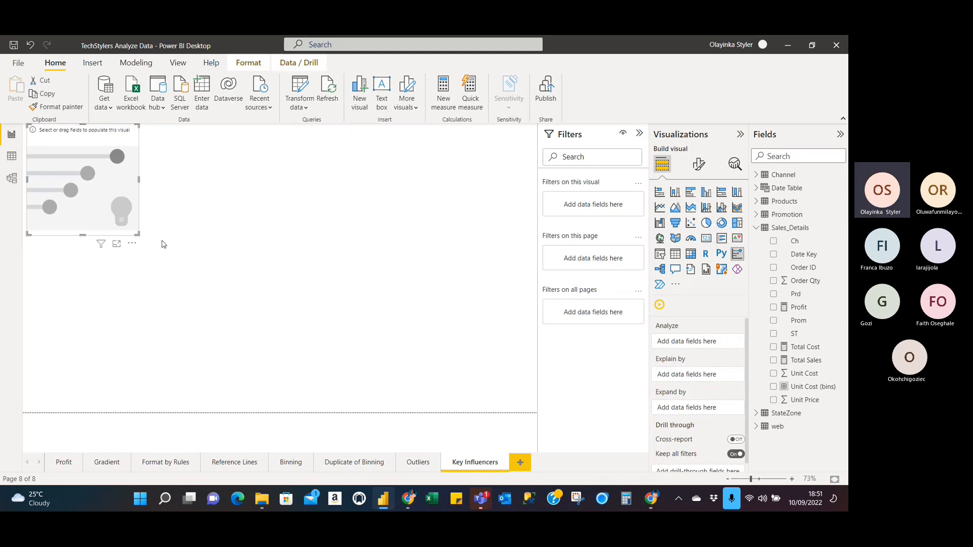
pyautogui.moveTo(138, 235); pyautogui.dragTo(408, 404)
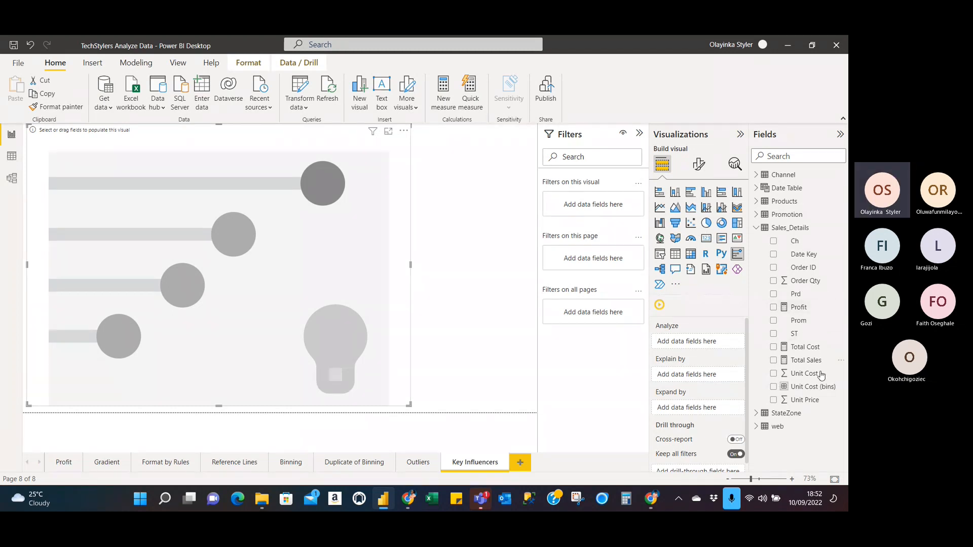
pyautogui.click(774, 313)
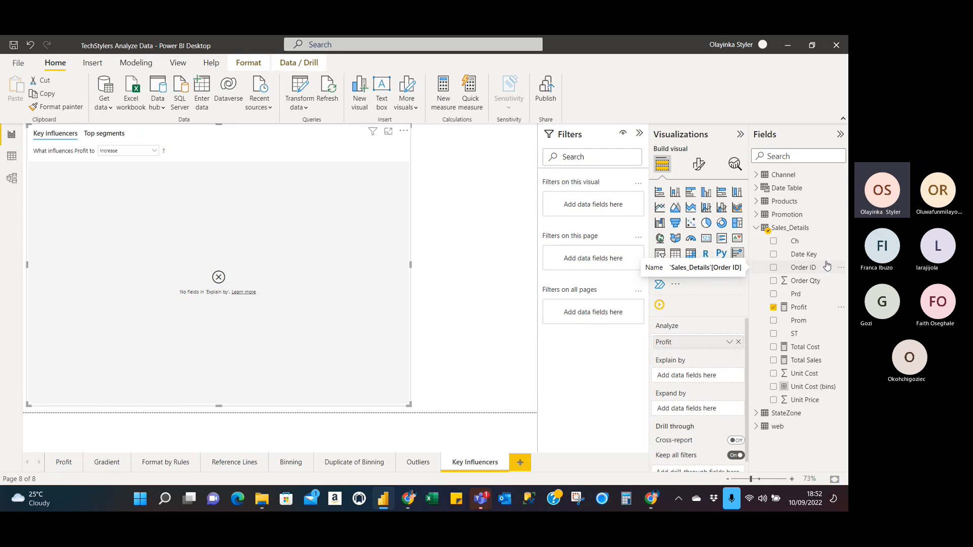
# Step: Try explaining Profit by Order ID, Prom and Order Qty in turn, removing each field again
pyautogui.click(773, 268)
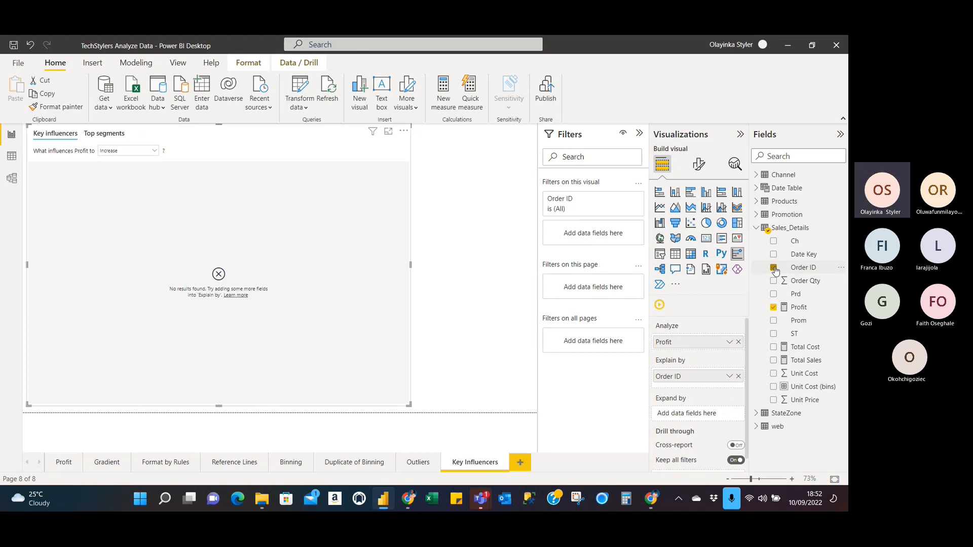
pyautogui.click(738, 377)
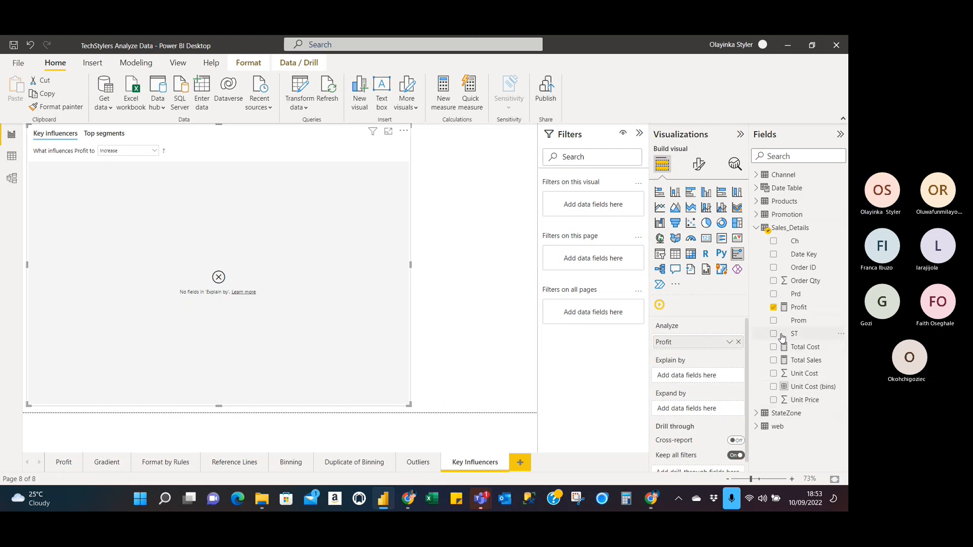
pyautogui.click(774, 322)
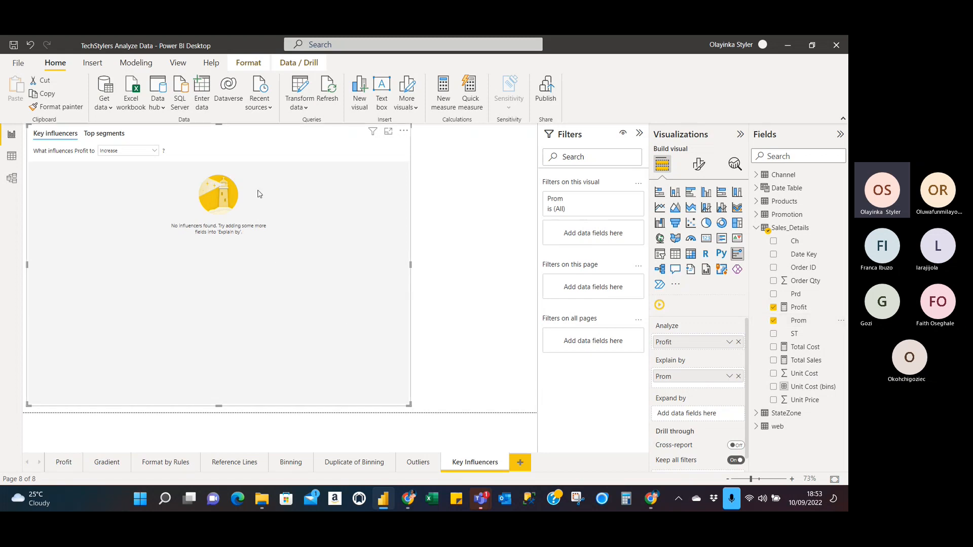
pyautogui.click(774, 327)
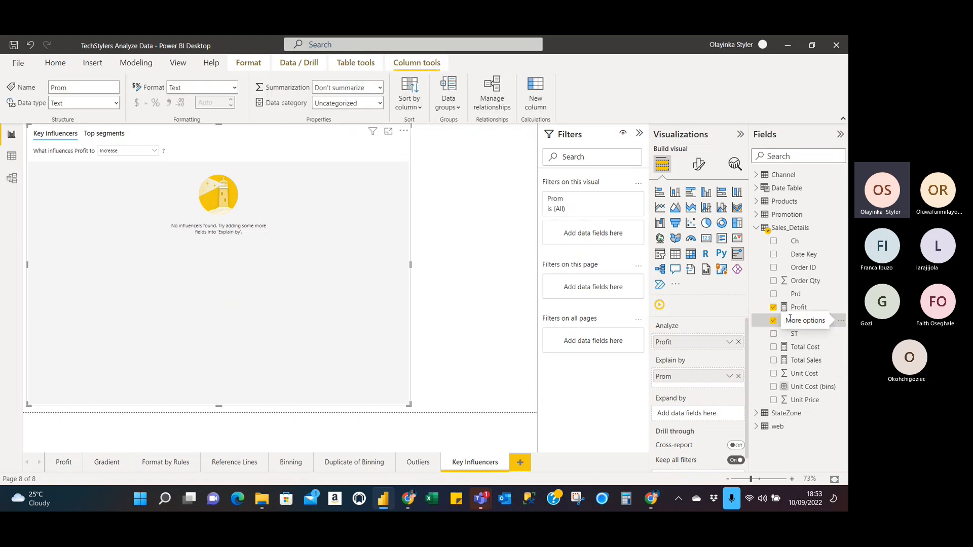
pyautogui.click(774, 322)
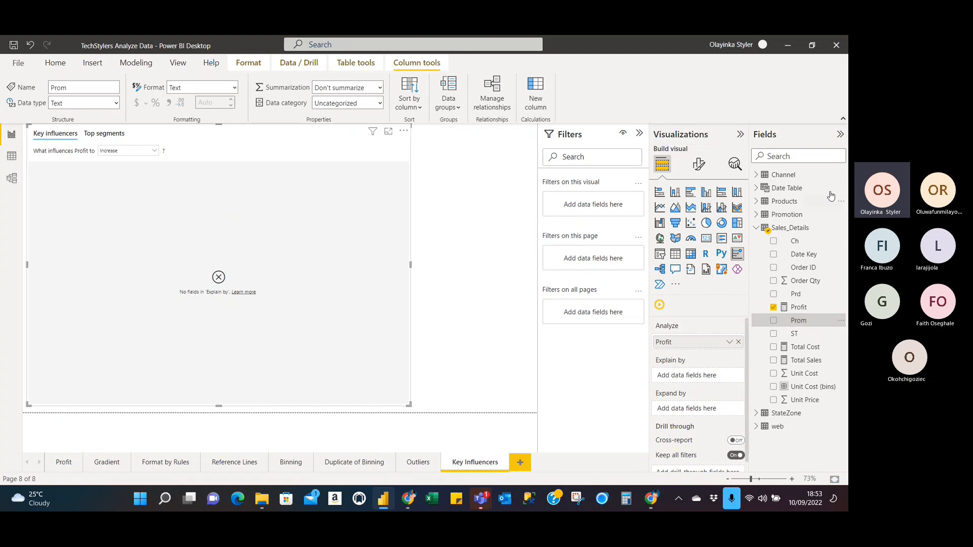
pyautogui.click(774, 282)
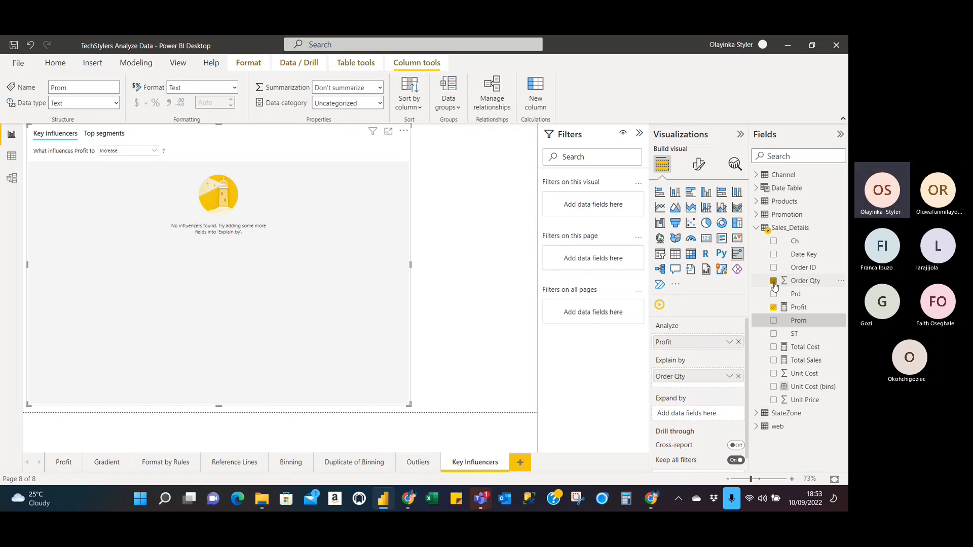
pyautogui.click(774, 281)
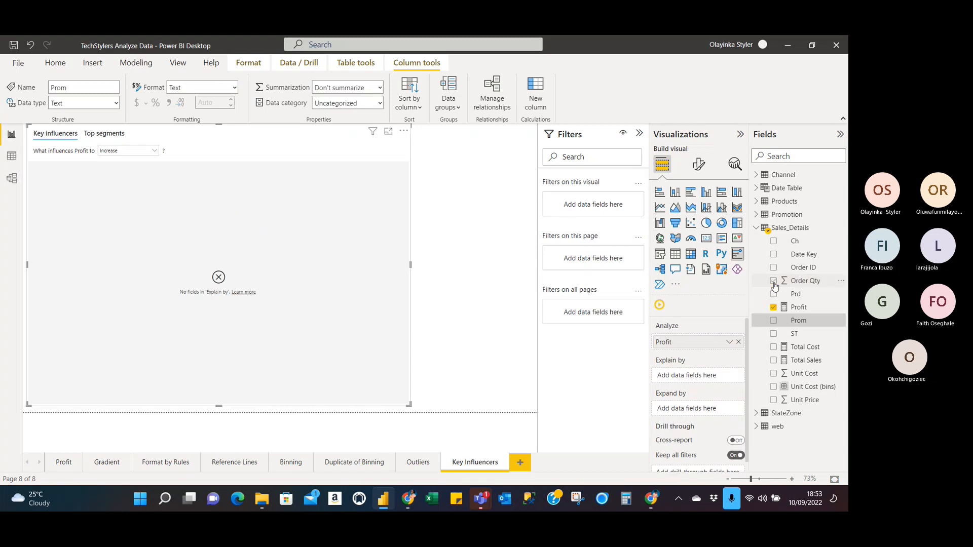
# Step: Explain Profit by Unit Cost and set the influence direction to Decrease
pyautogui.click(774, 374)
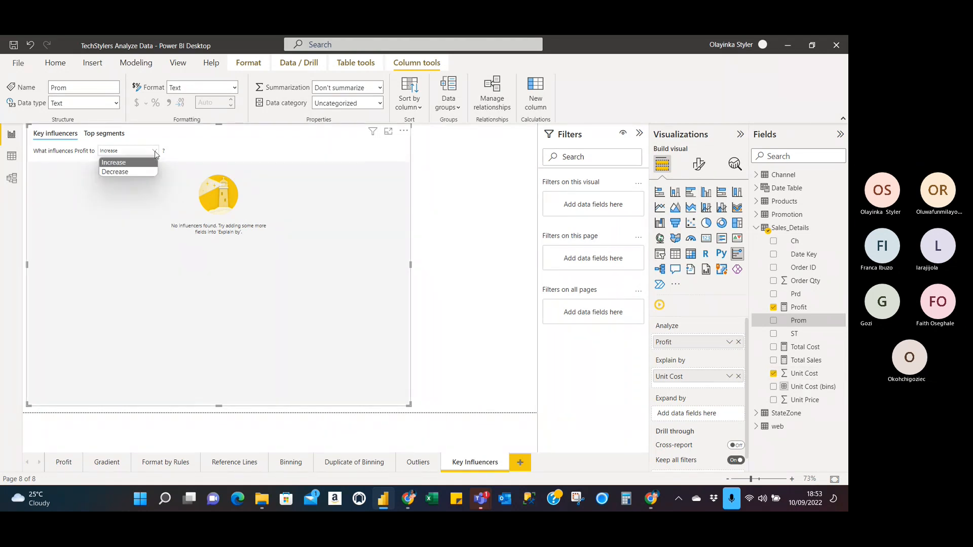
pyautogui.click(135, 172)
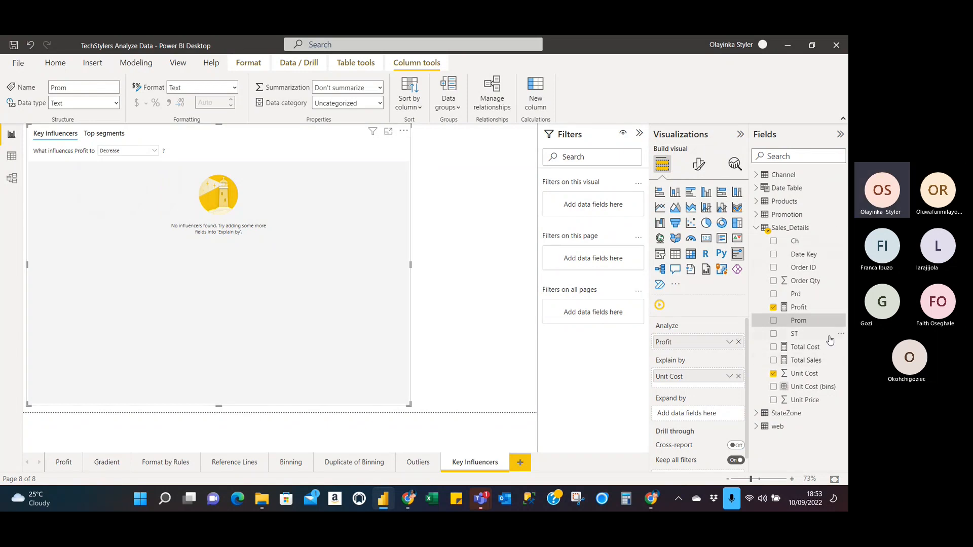
# Step: Replace Profit with Order Qty as the field analyzed in the Key influencers visual, keeping Unit Cost under Explain by
pyautogui.click(774, 374)
pyautogui.click(774, 308)
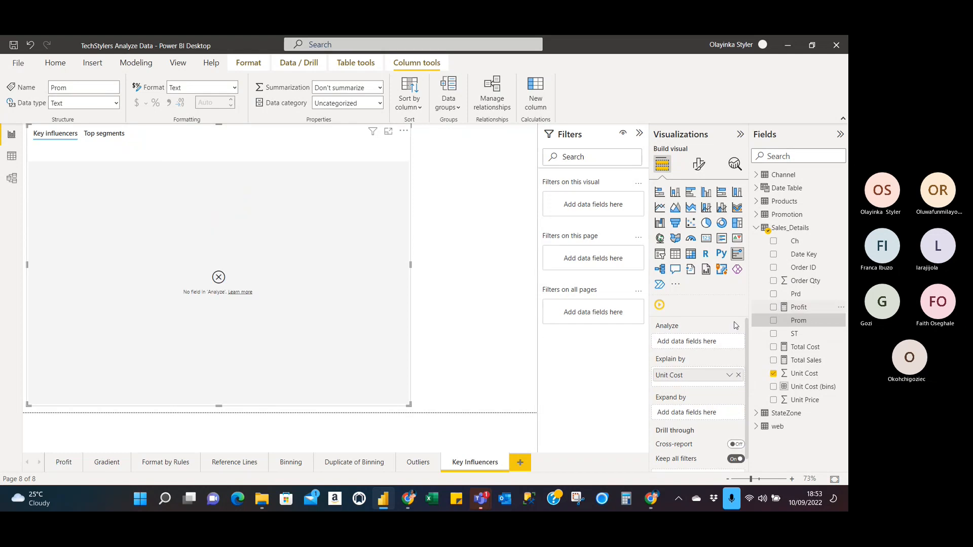
pyautogui.moveTo(802, 286); pyautogui.dragTo(699, 345)
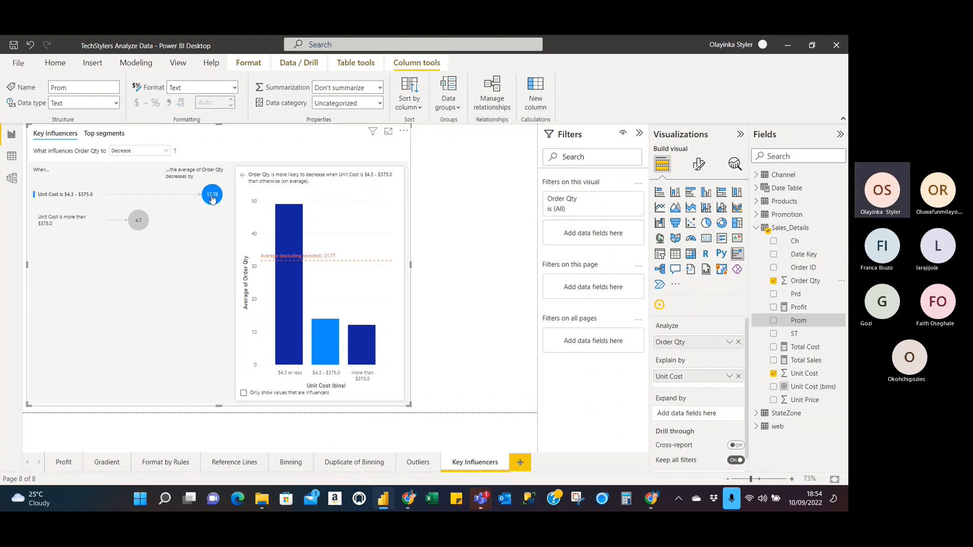
# Step: Examine the Unit Cost influencers for decreasing Order Qty, and switch the direction to Increase to inspect that chart too
pyautogui.moveTo(213, 197)
pyautogui.moveTo(140, 224)
pyautogui.click(167, 151)
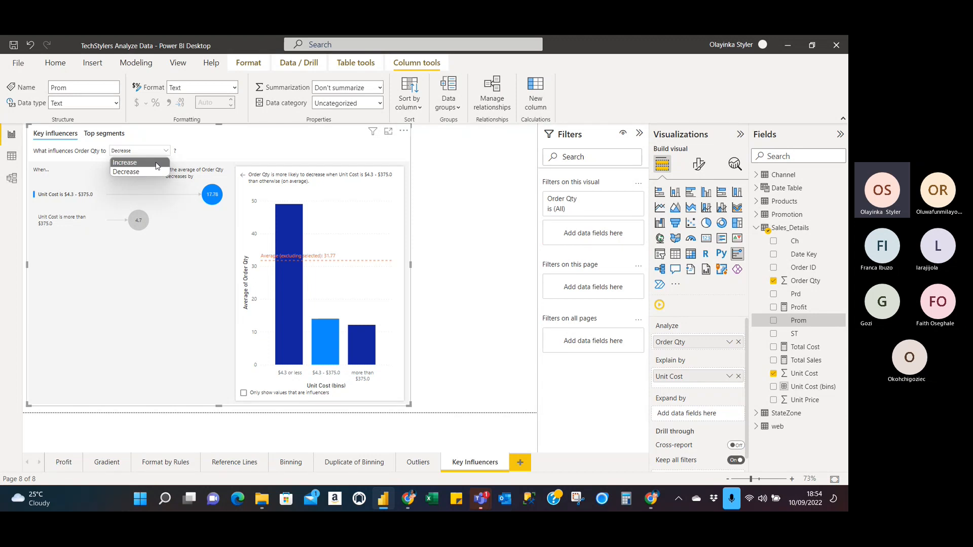
pyautogui.click(156, 163)
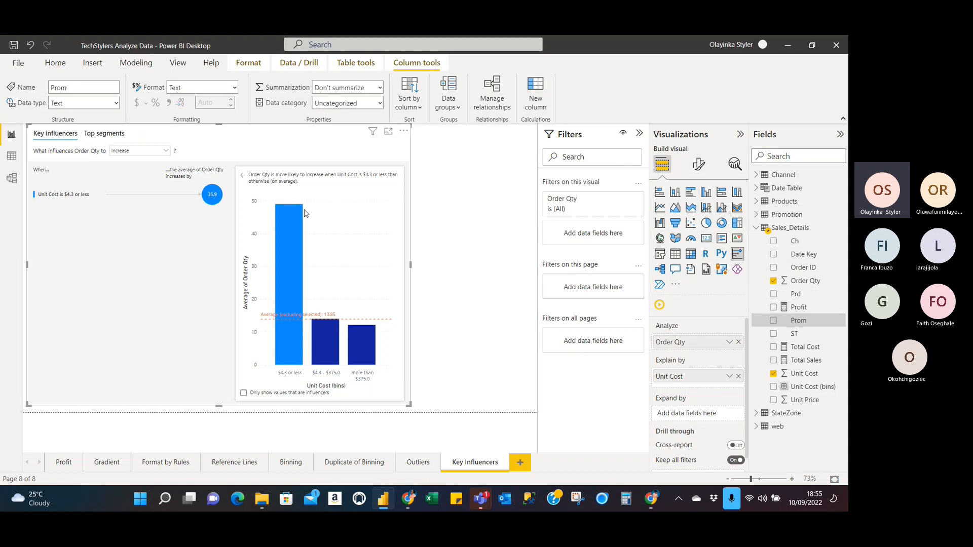
pyautogui.moveTo(303, 213)
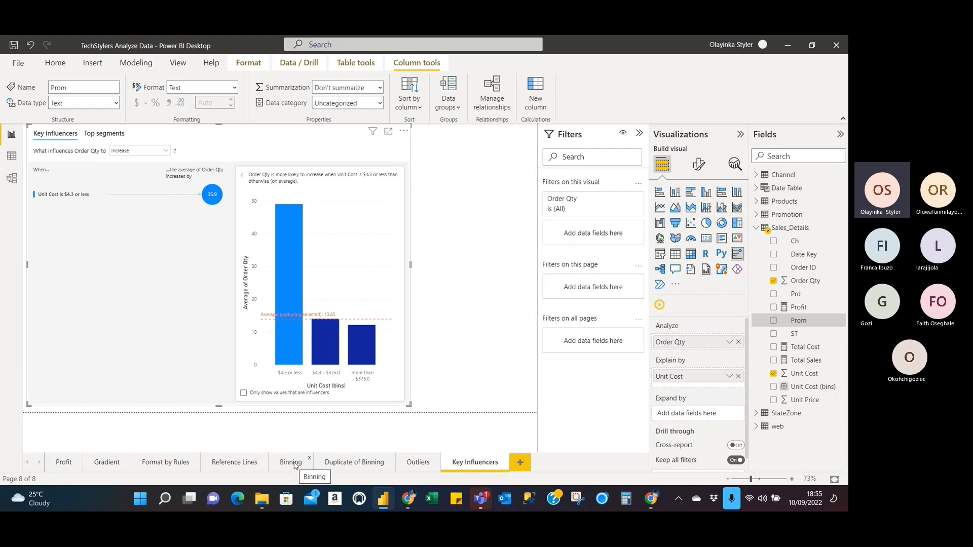
# Step: Check the profit of the lowest Unit Cost bin in the column chart on the Binning page
pyautogui.click(316, 463)
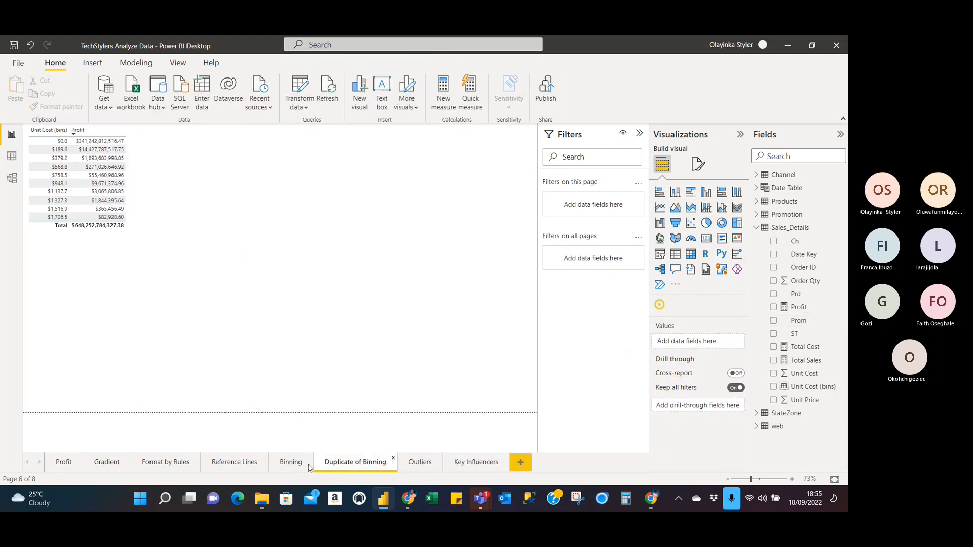
pyautogui.click(290, 465)
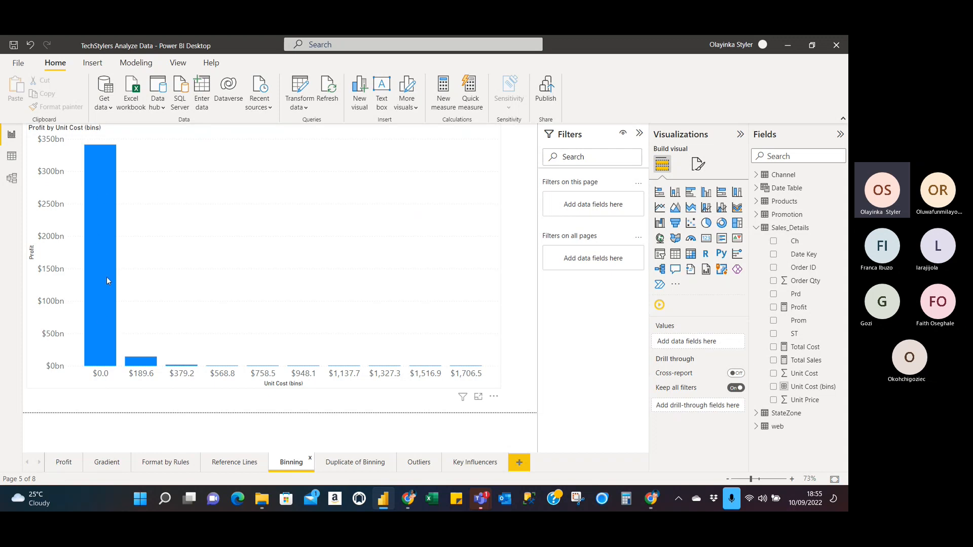
pyautogui.moveTo(99, 177)
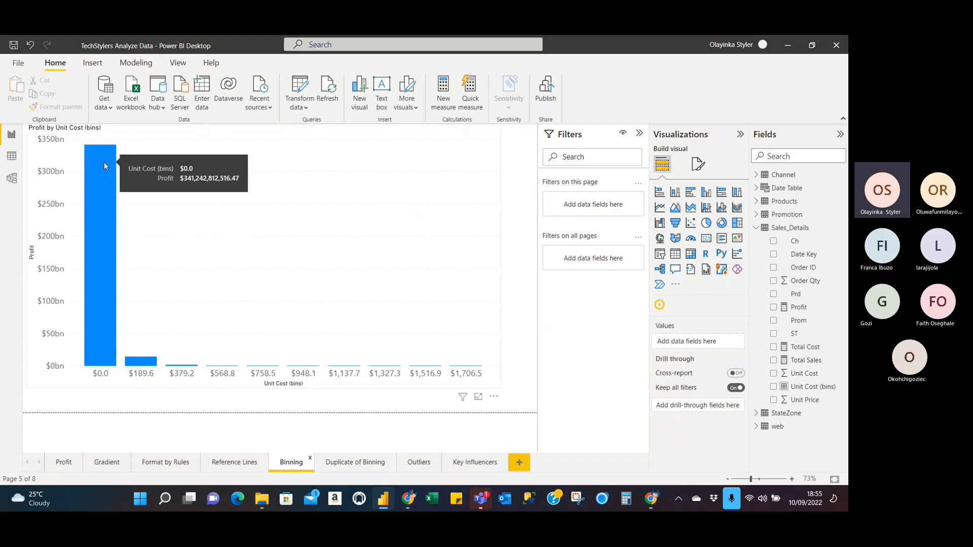
# Step: Return to the Key Influencers page and set the Order Qty influence direction to Decrease
pyautogui.click(475, 463)
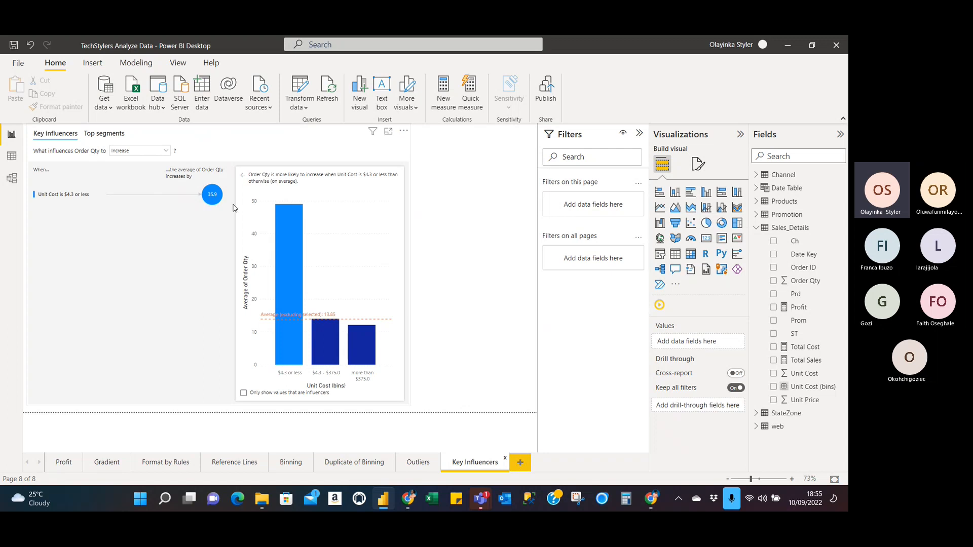
pyautogui.click(165, 151)
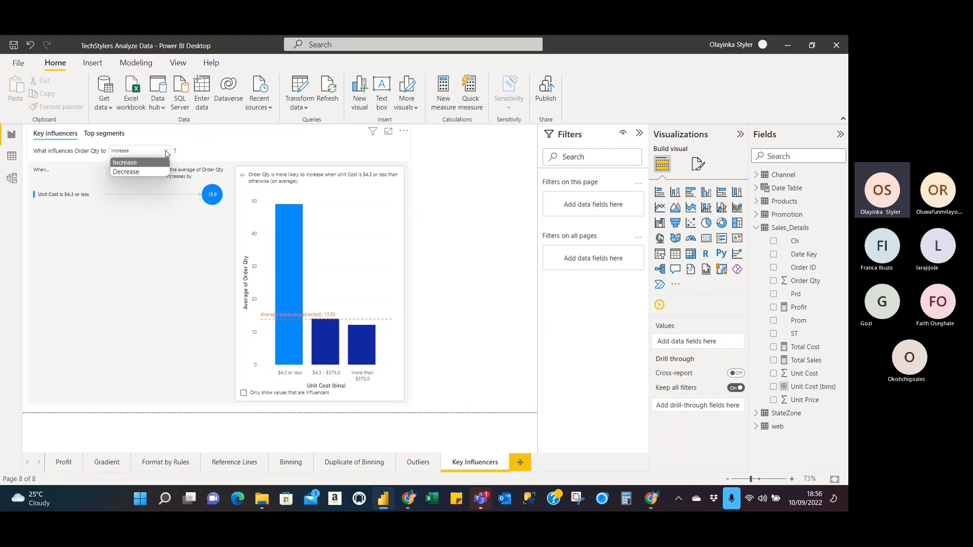
pyautogui.click(142, 172)
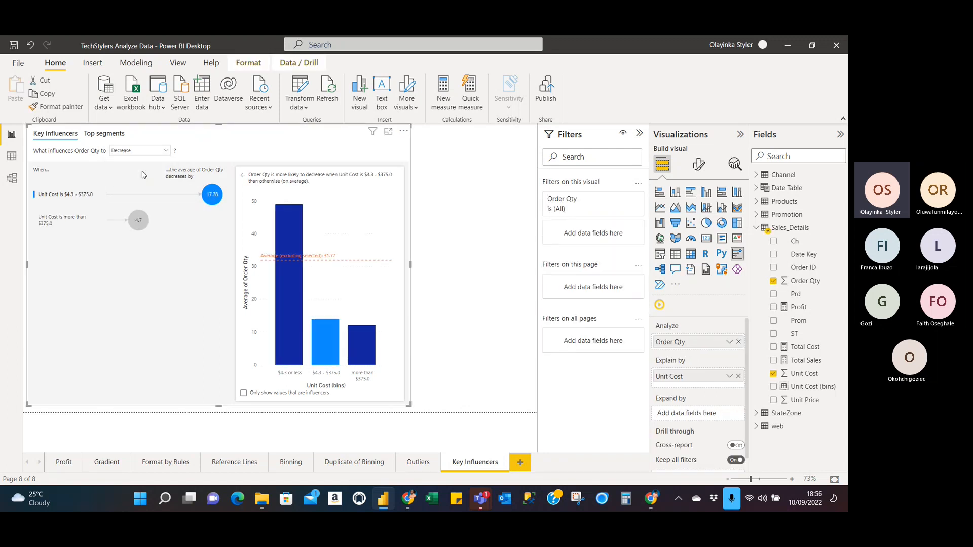
# Step: Show the top segments where Order Qty is more likely to be High and view the segment's details
pyautogui.click(101, 134)
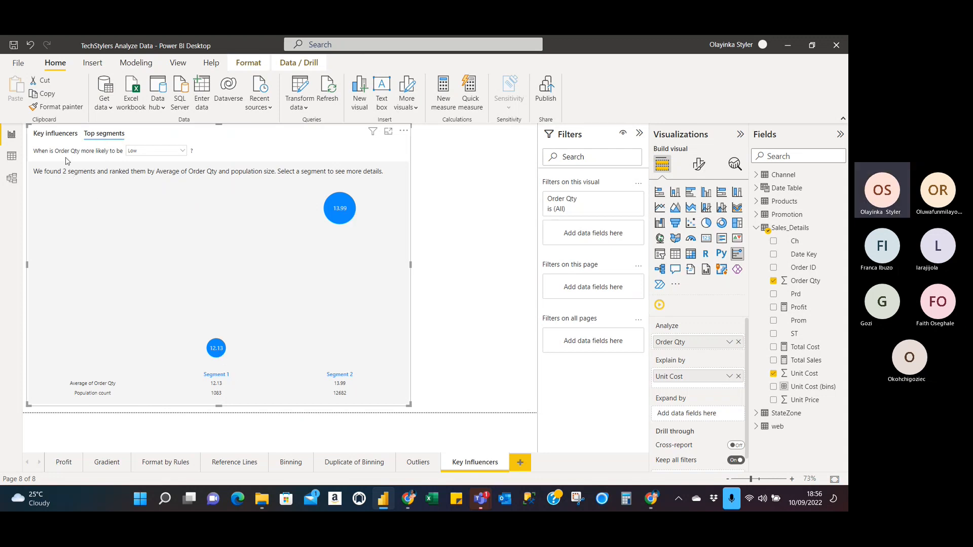
pyautogui.click(182, 151)
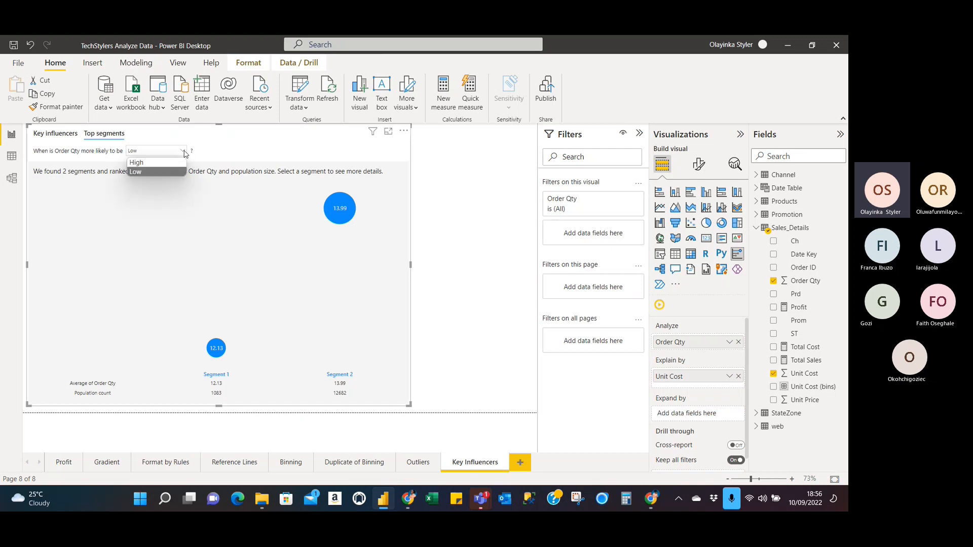
pyautogui.click(172, 161)
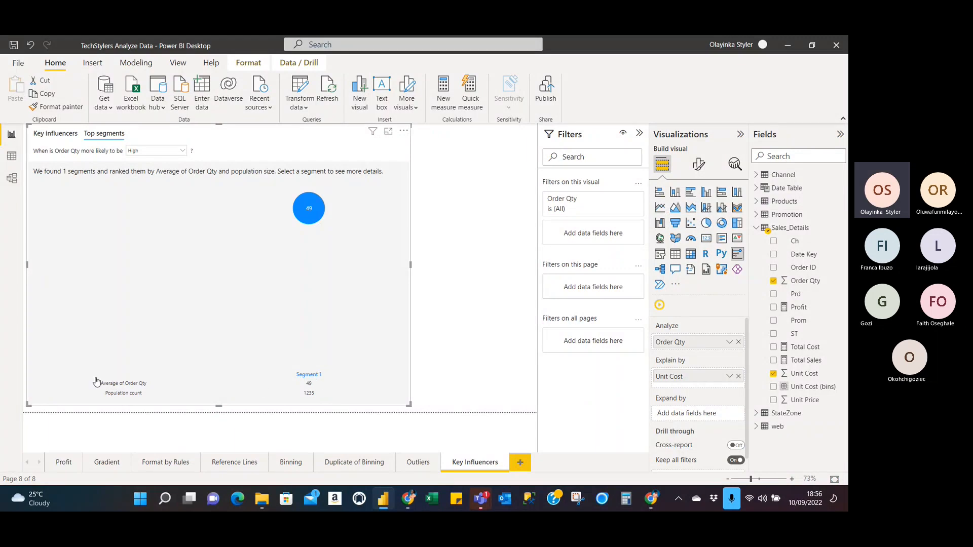
pyautogui.click(312, 210)
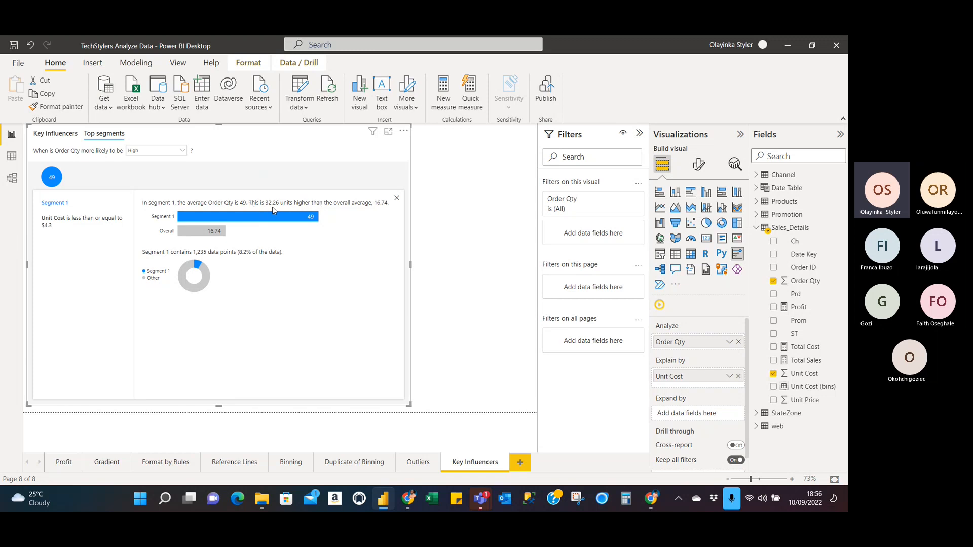
# Step: Switch the top segments to Low Order Qty and compare the details of Segment 1 and Segment 2
pyautogui.click(182, 151)
pyautogui.click(167, 168)
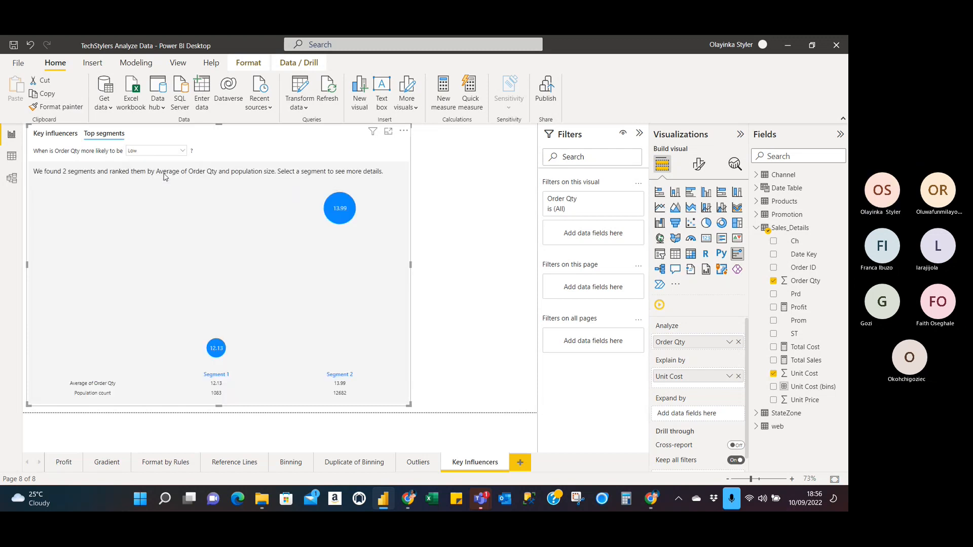
pyautogui.click(340, 210)
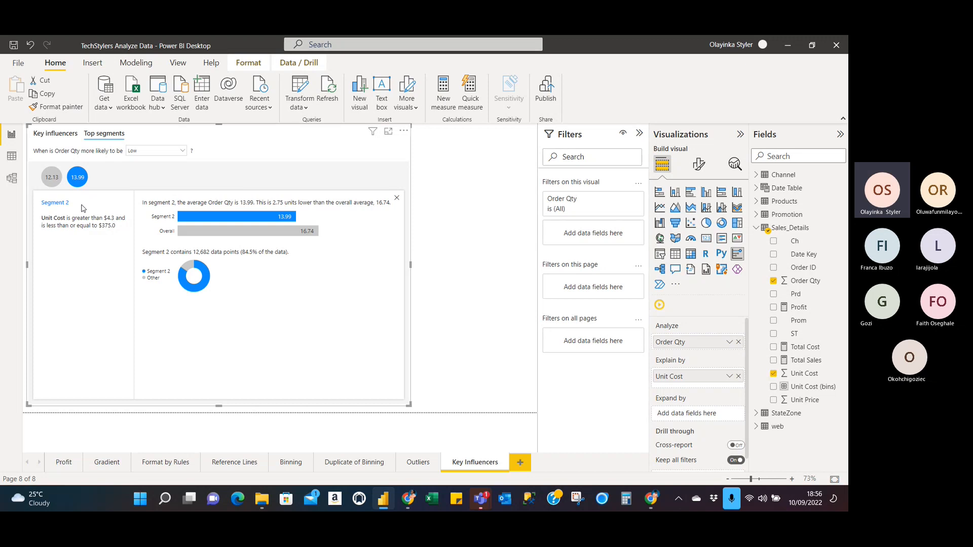
pyautogui.click(53, 180)
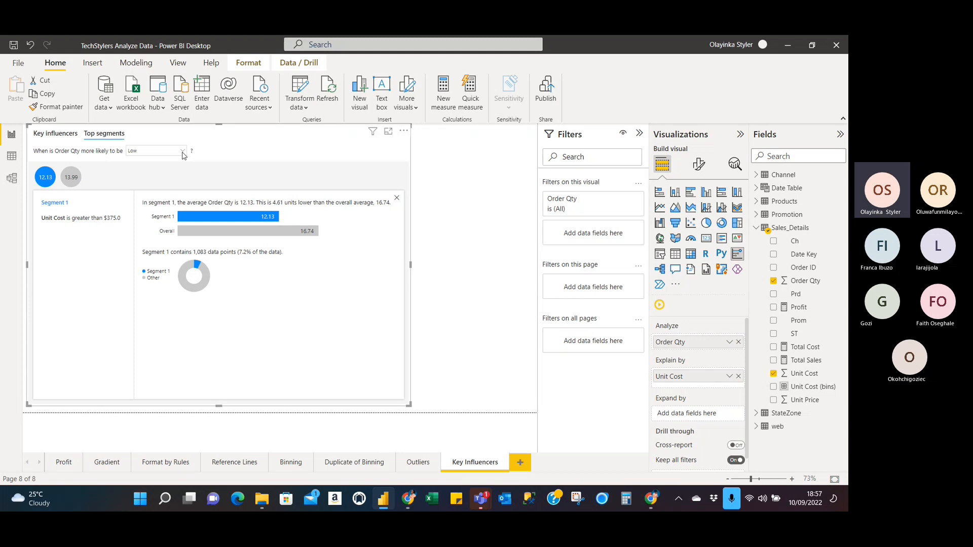
pyautogui.click(69, 179)
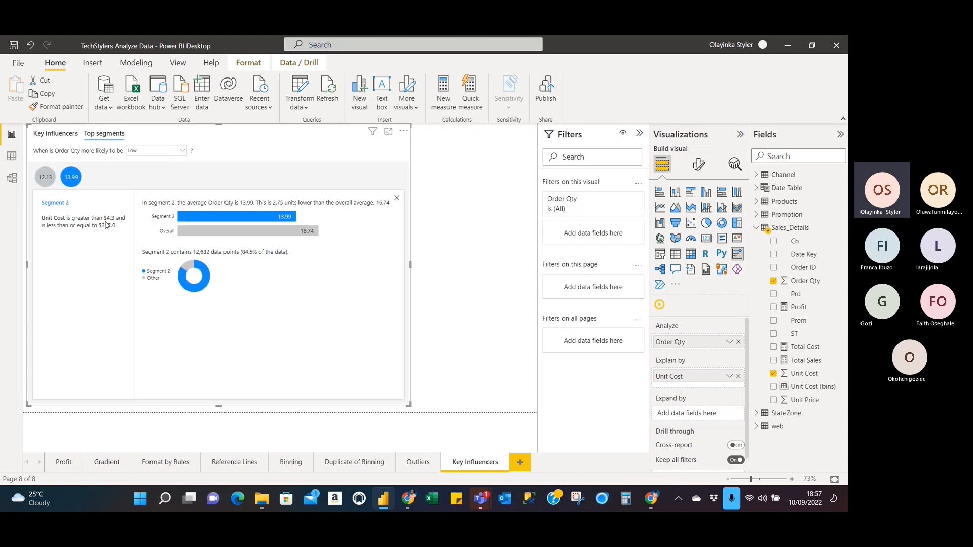
pyautogui.click(53, 178)
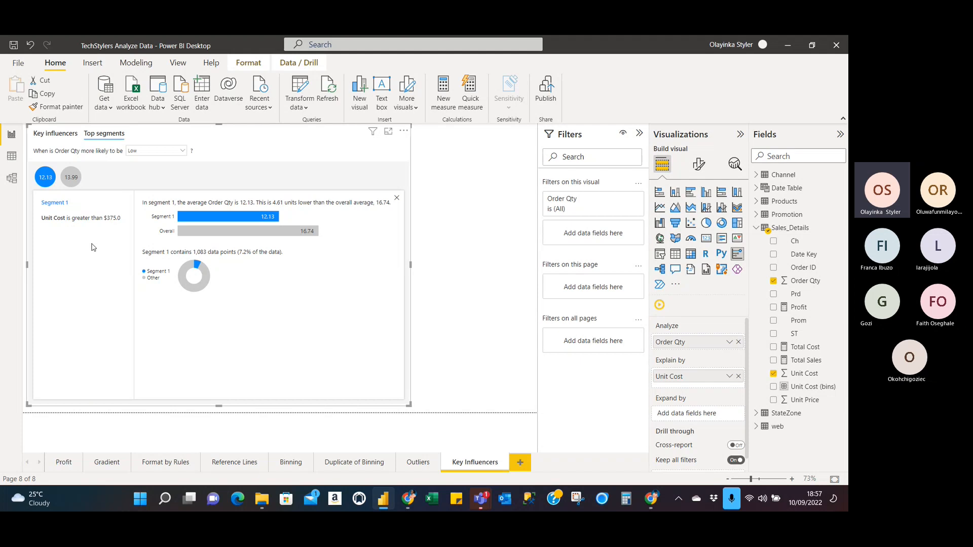
# Step: Switch the top segments to High Order Qty, view the segment's details, and return to the key influencers view
pyautogui.click(183, 152)
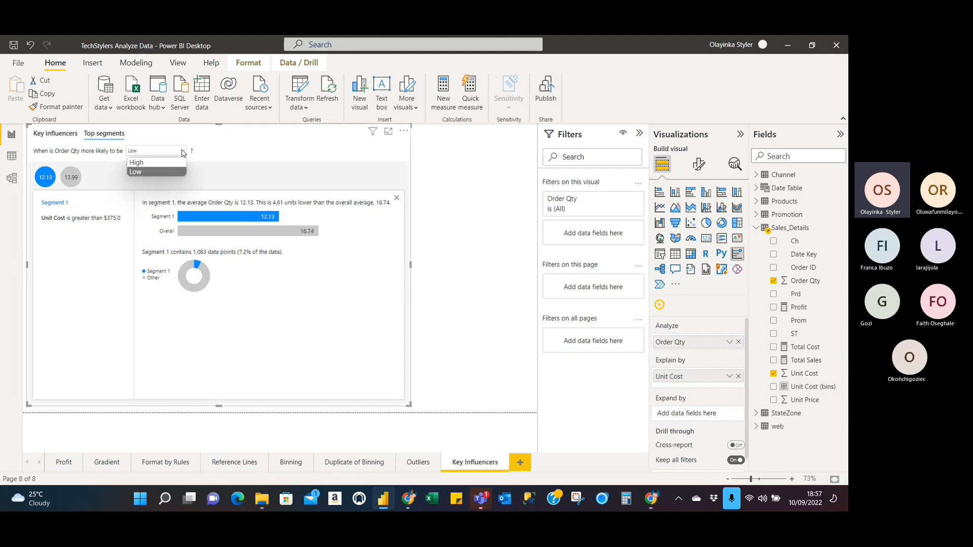
pyautogui.click(156, 163)
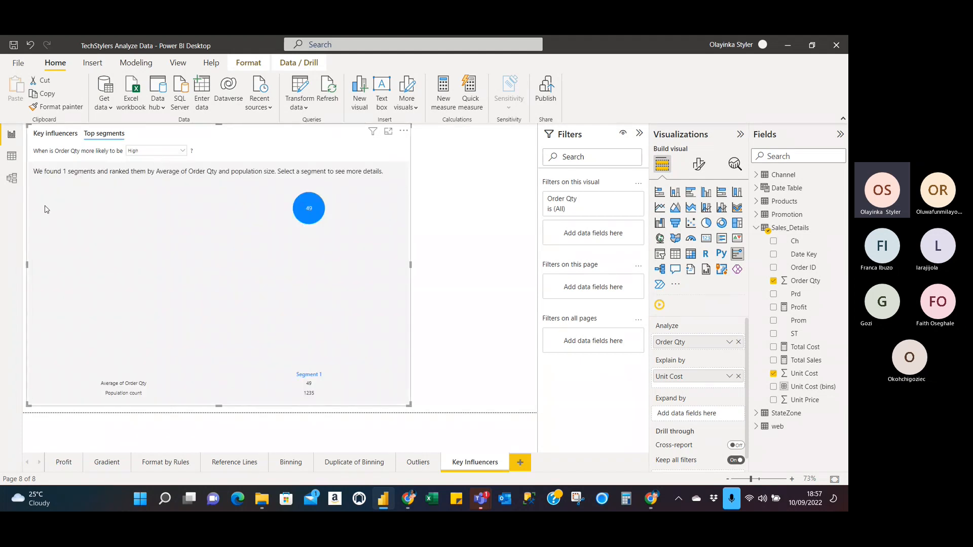
pyautogui.click(310, 180)
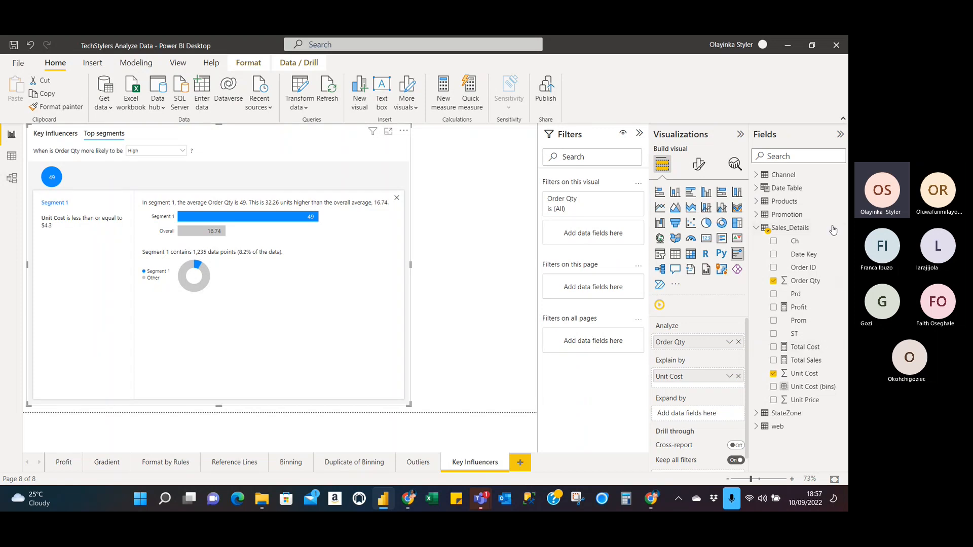
pyautogui.click(56, 134)
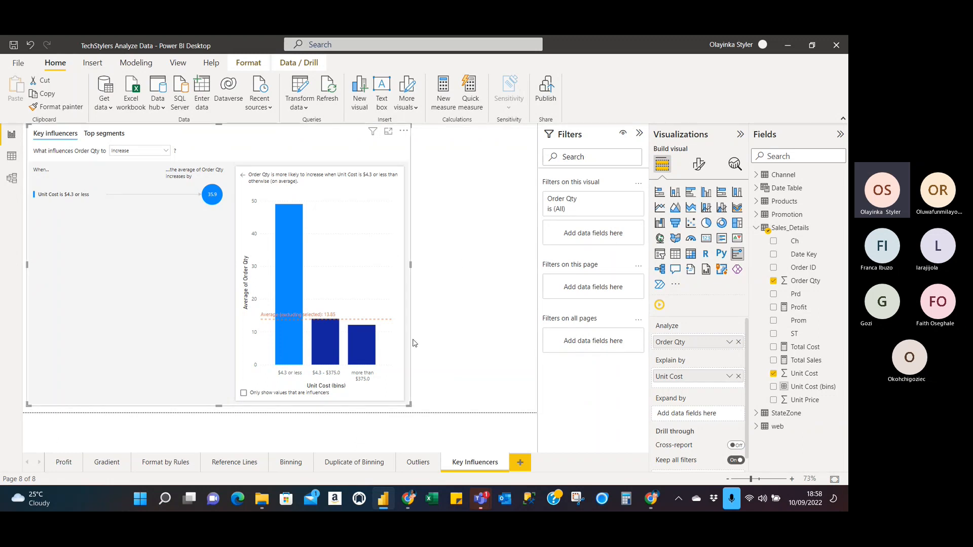
# Step: Add a new report page and name it Decomposition Tree
pyautogui.click(521, 463)
pyautogui.doubleClick(528, 464)
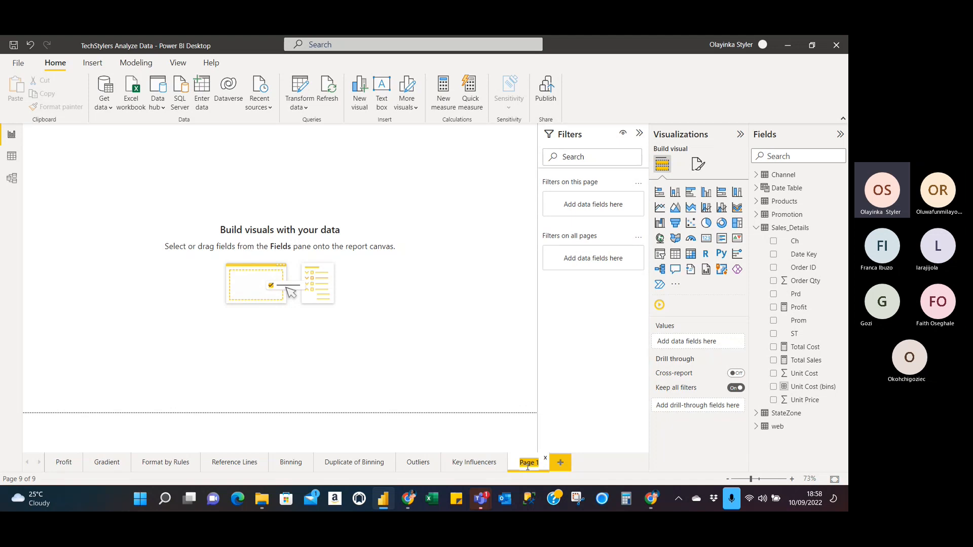
pyautogui.write('Decomposition Tree')
pyautogui.press('Return')
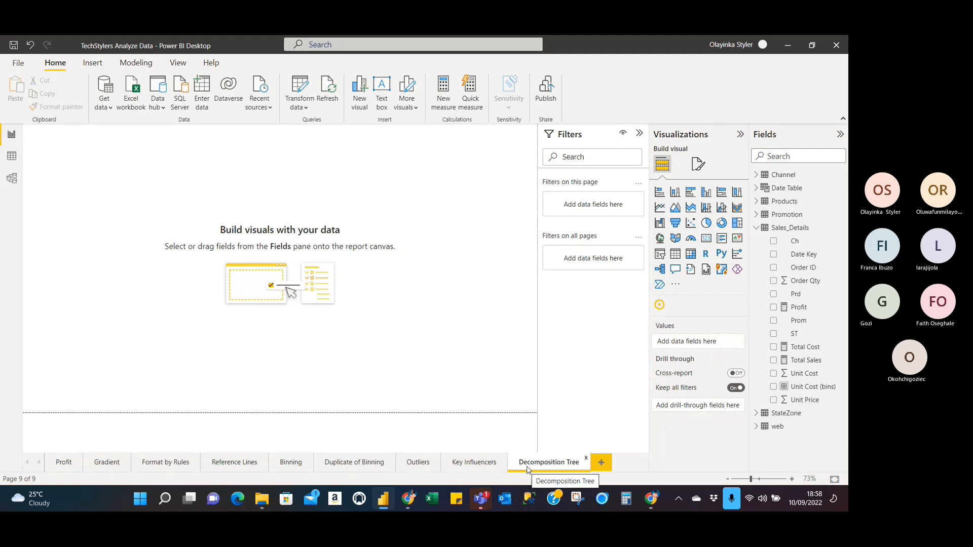
# Step: Revisit the Key Influencers page, switch to the Microsoft Teams meeting to check its chat, and return to Power BI Desktop
pyautogui.click(471, 464)
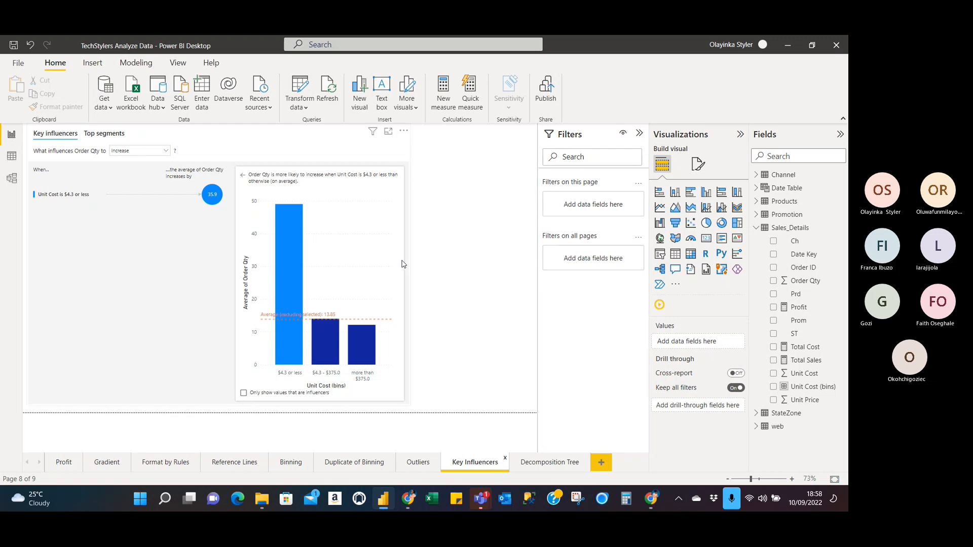
pyautogui.moveTo(485, 500)
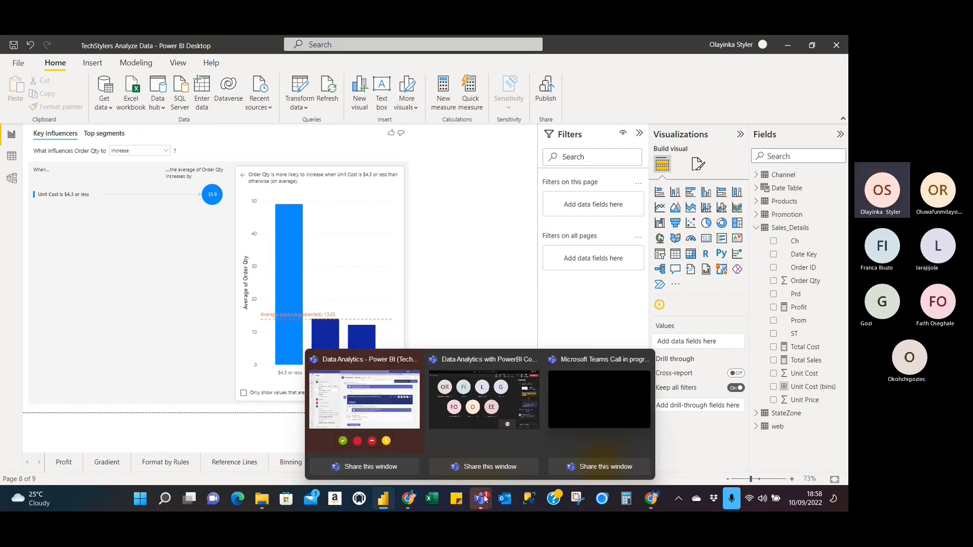
pyautogui.click(484, 401)
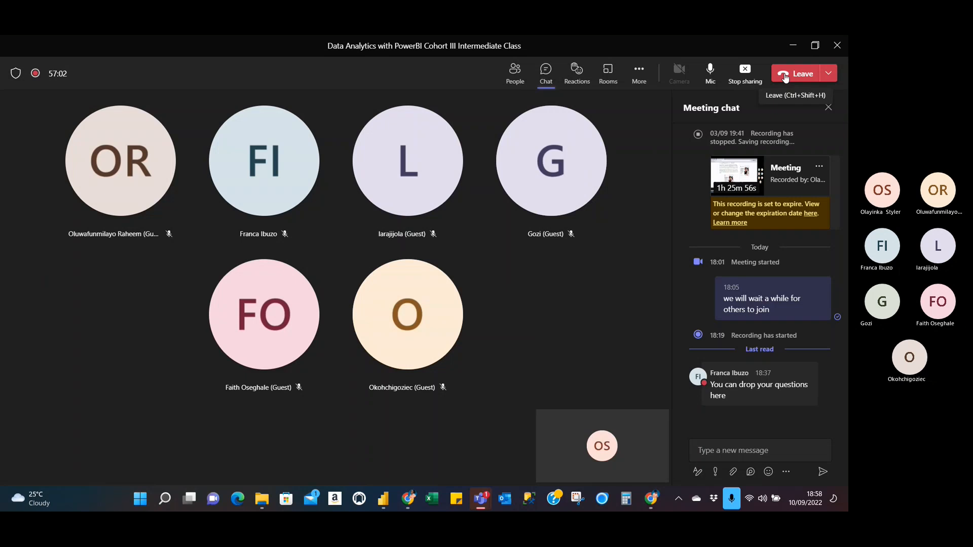
pyautogui.click(792, 48)
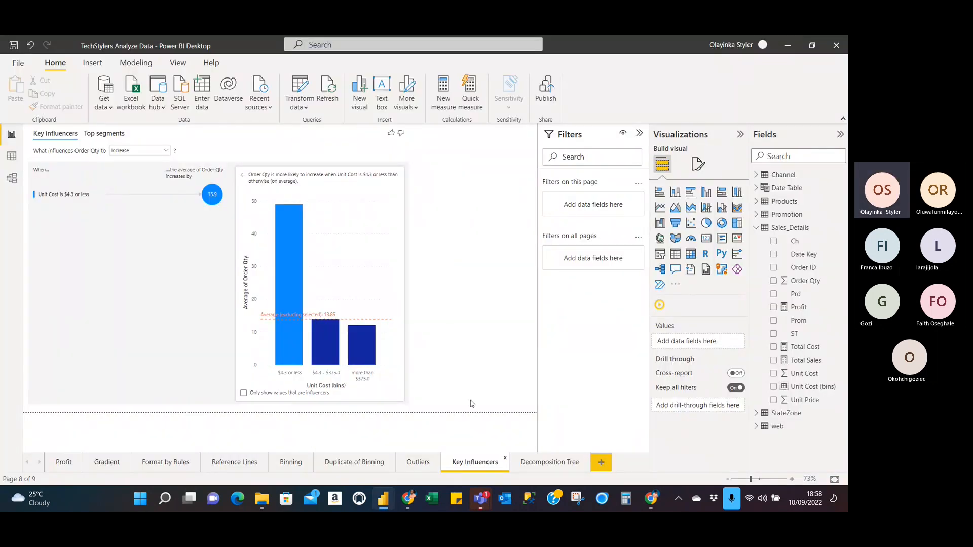
# Step: Insert a decomposition tree visual on the Decomposition Tree page and enlarge it to fill much of the canvas
pyautogui.click(554, 463)
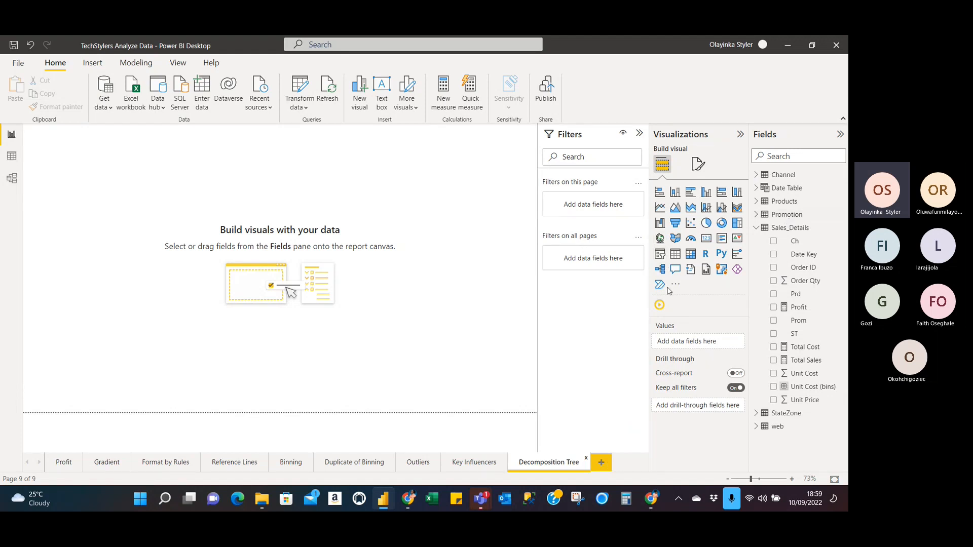
pyautogui.click(660, 269)
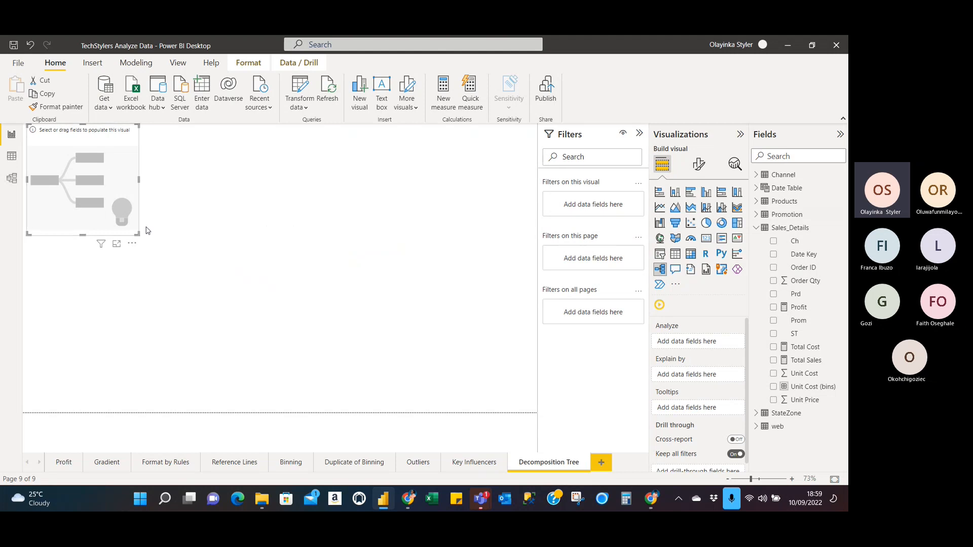
pyautogui.moveTo(138, 235); pyautogui.dragTo(355, 380)
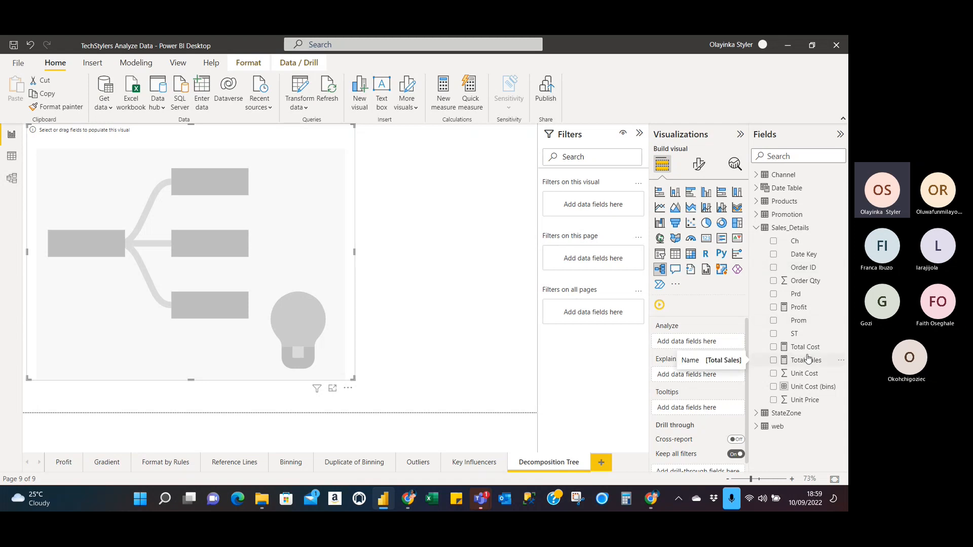
# Step: Set the Total Sales measure as the value the decomposition tree analyzes
pyautogui.moveTo(808, 359); pyautogui.dragTo(705, 353)
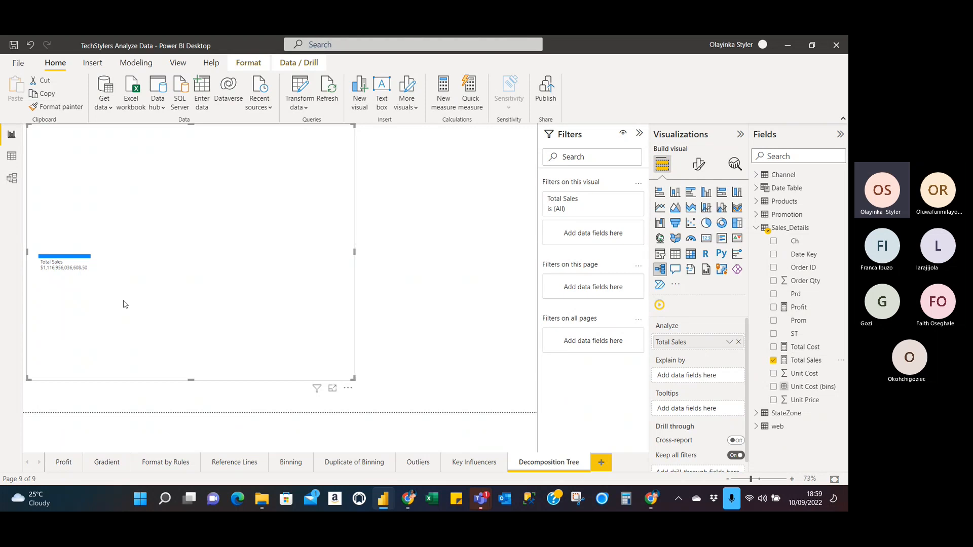
pyautogui.moveTo(71, 261)
# Step: Add a separate card visual showing Total Sales beside the decomposition tree
pyautogui.click(405, 154)
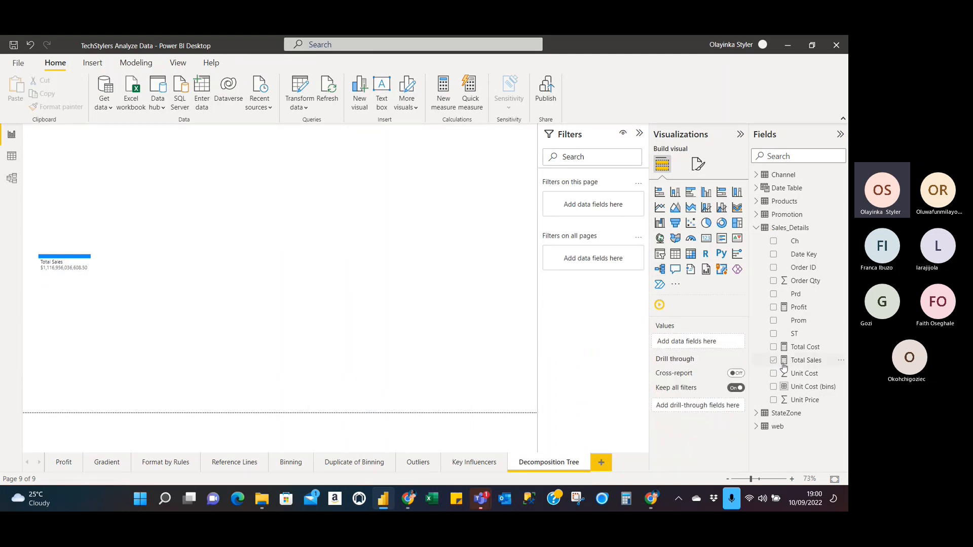
pyautogui.moveTo(804, 364); pyautogui.dragTo(482, 153)
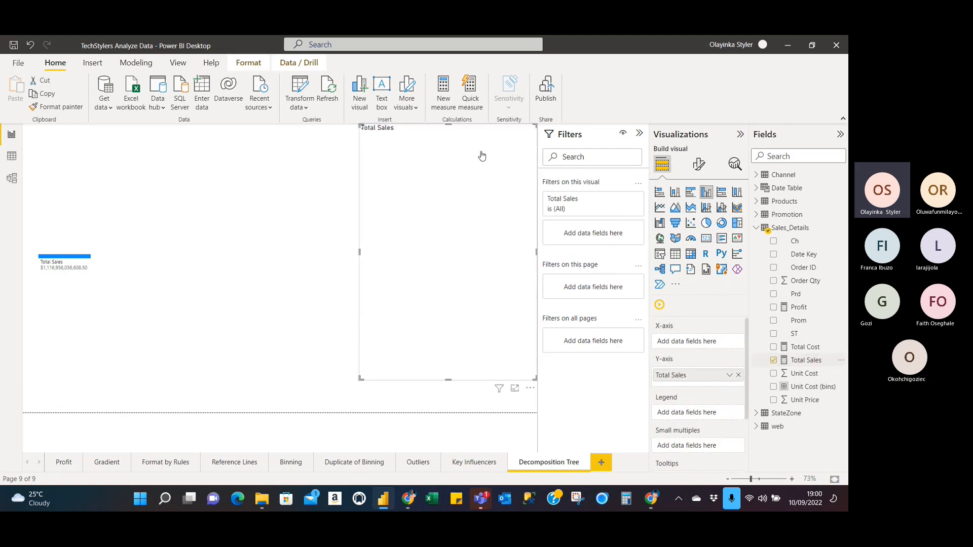
pyautogui.click(707, 240)
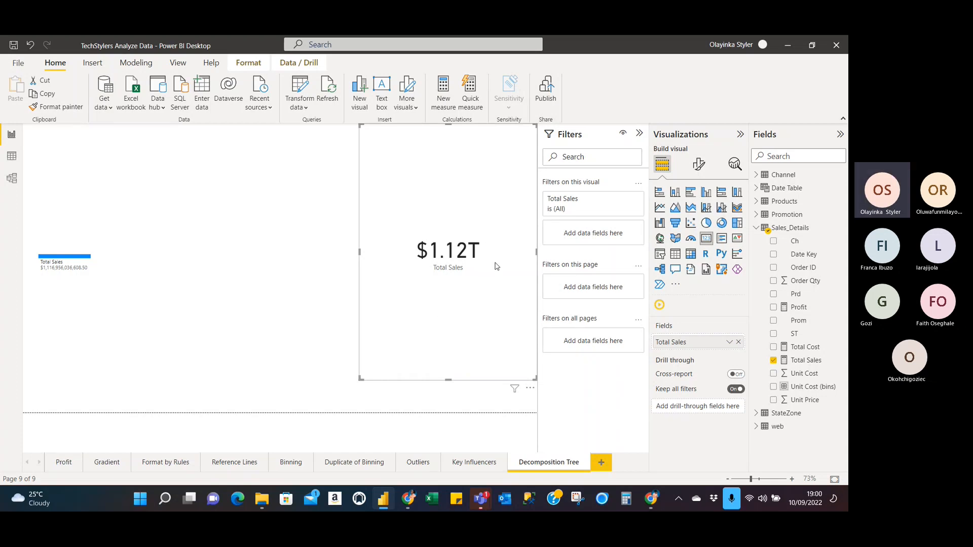
# Step: Set the display units of the card's callout value to None
pyautogui.click(730, 342)
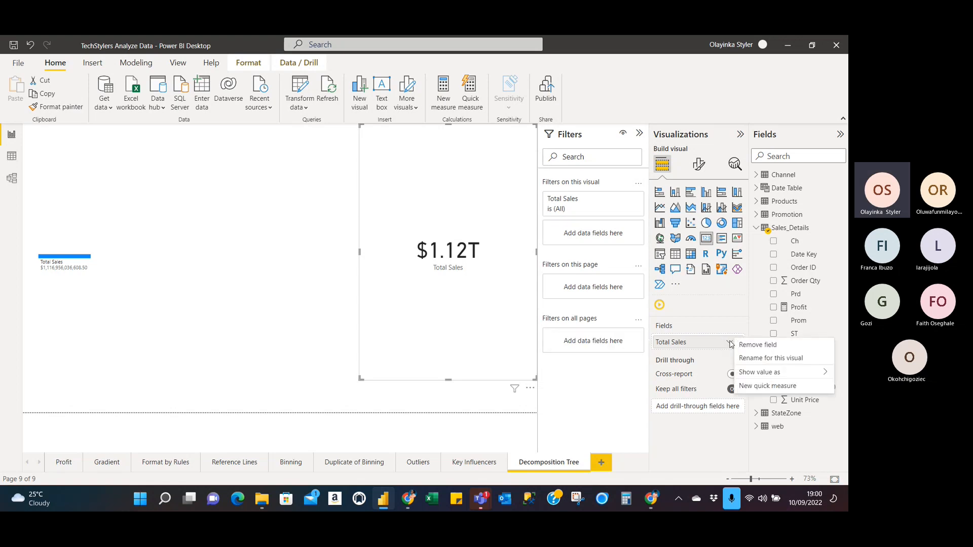
pyautogui.click(701, 163)
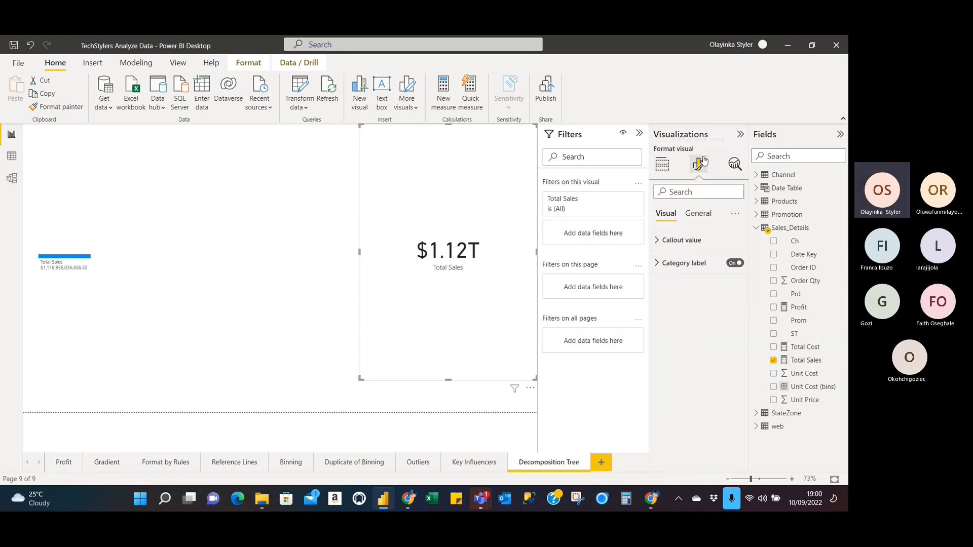
pyautogui.click(658, 242)
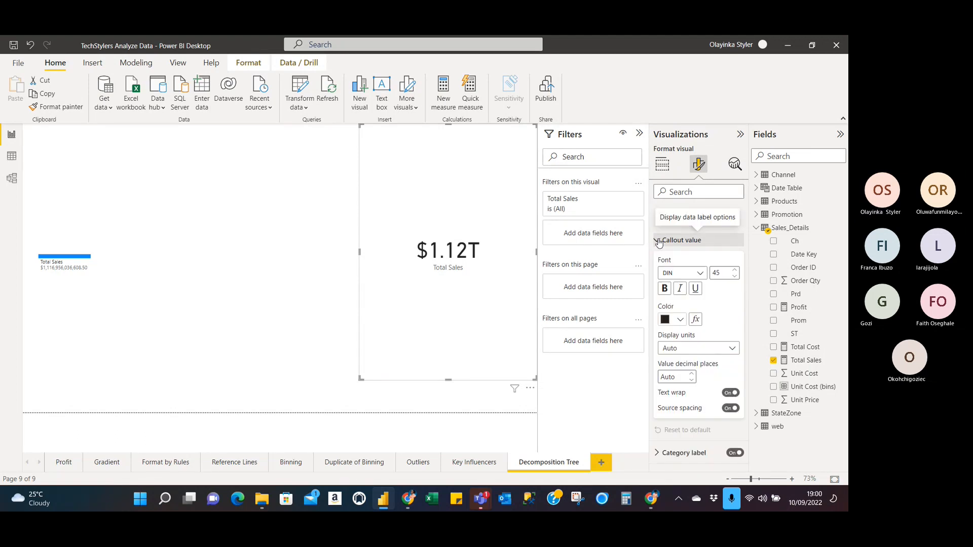
pyautogui.click(732, 350)
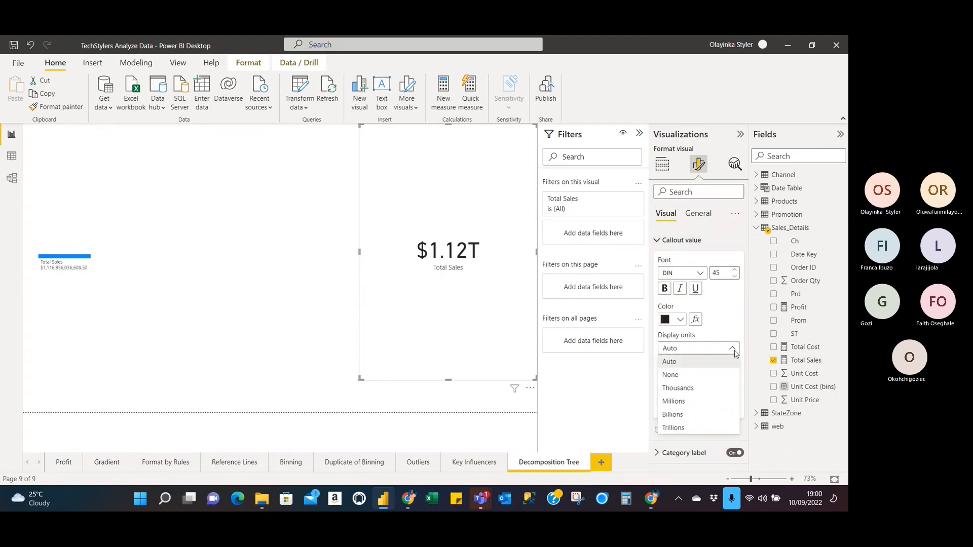
pyautogui.click(679, 375)
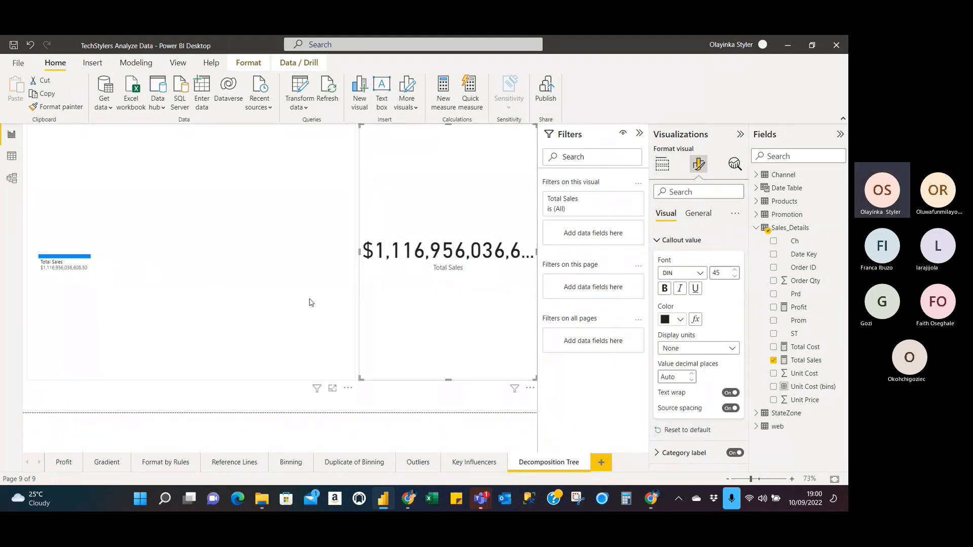
# Step: Remove the Total Sales card from the report page
pyautogui.click(529, 388)
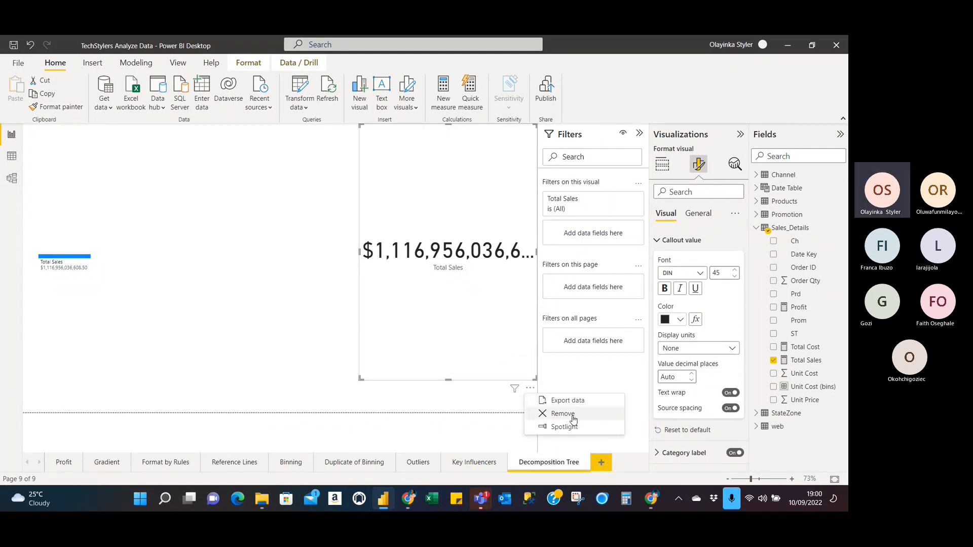
pyautogui.click(573, 419)
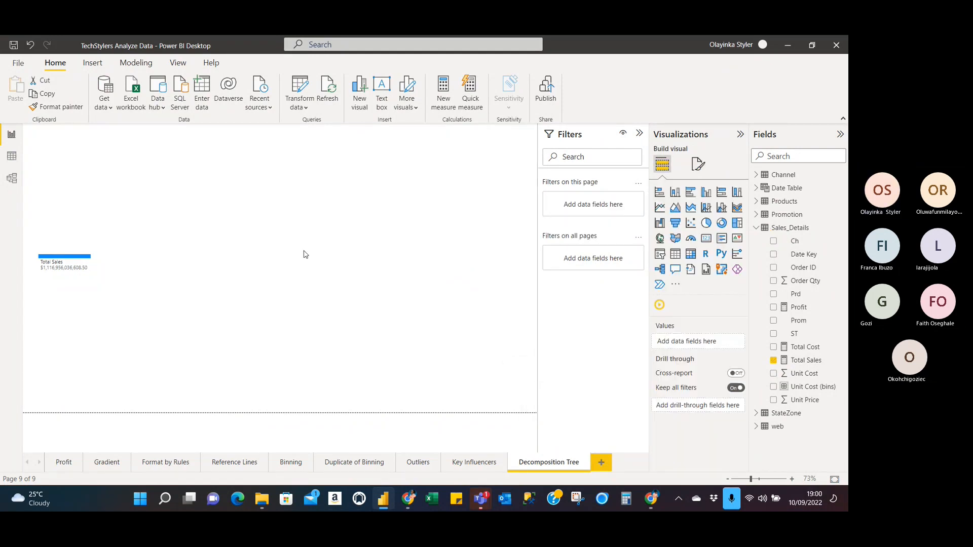
# Step: Widen the decomposition tree and add Year from the Date Table as its Explain by field
pyautogui.click(282, 221)
pyautogui.moveTo(354, 251); pyautogui.dragTo(409, 275)
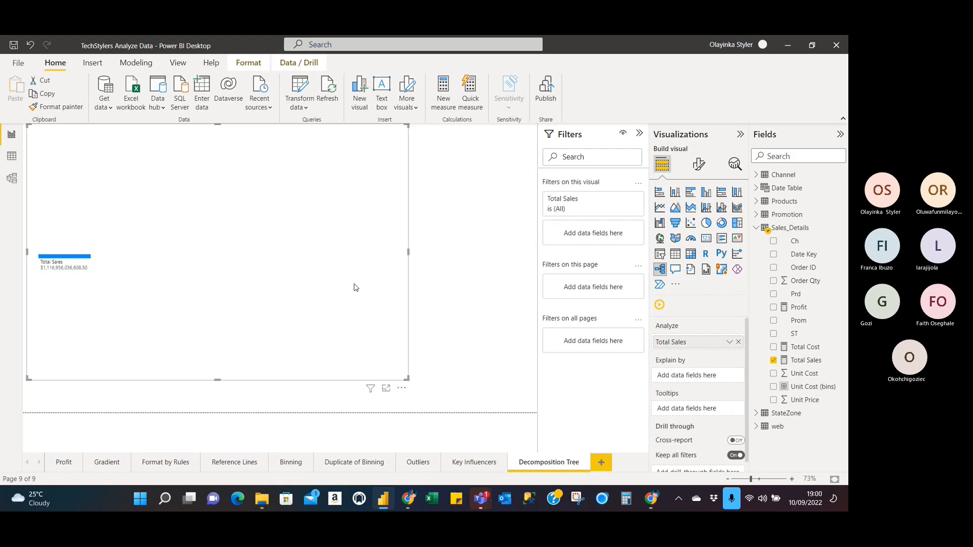
pyautogui.click(761, 233)
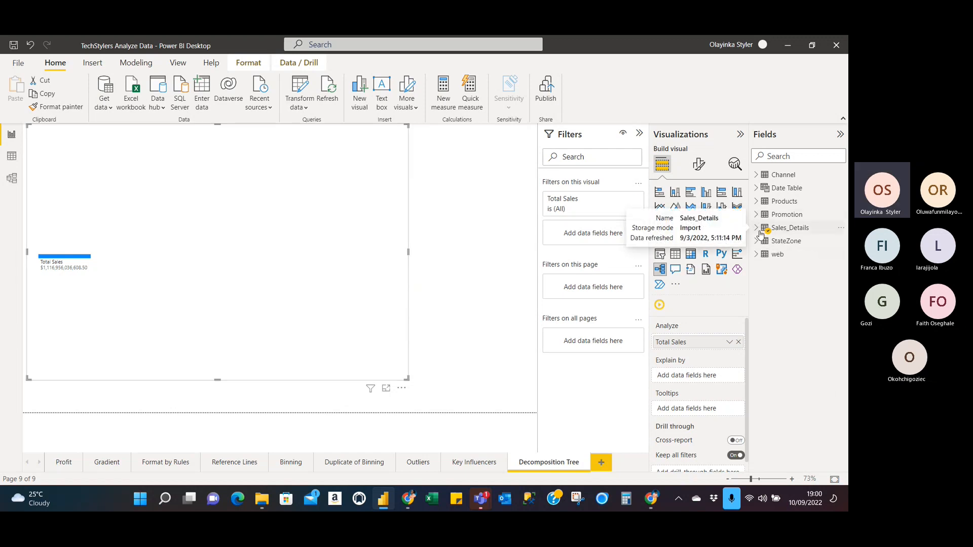
pyautogui.click(756, 189)
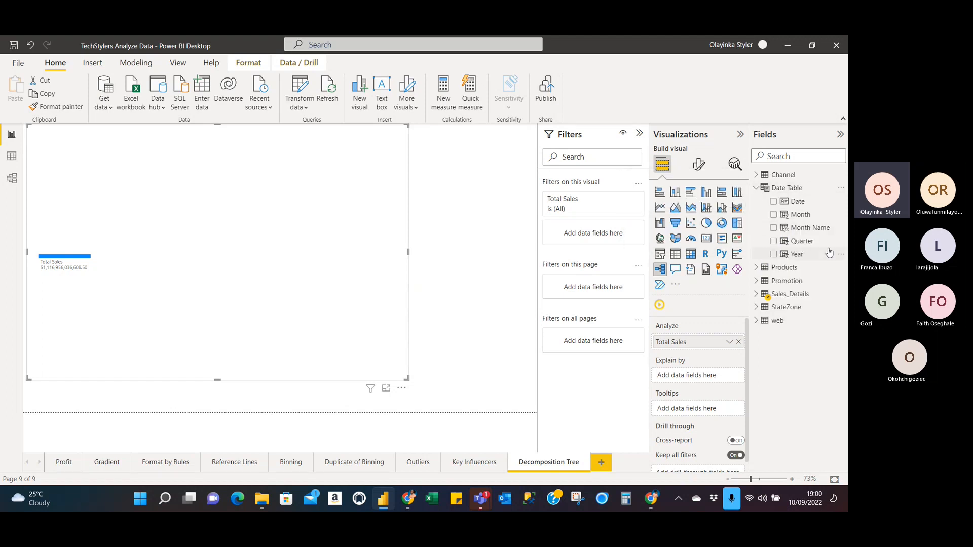
pyautogui.moveTo(826, 254); pyautogui.dragTo(721, 379)
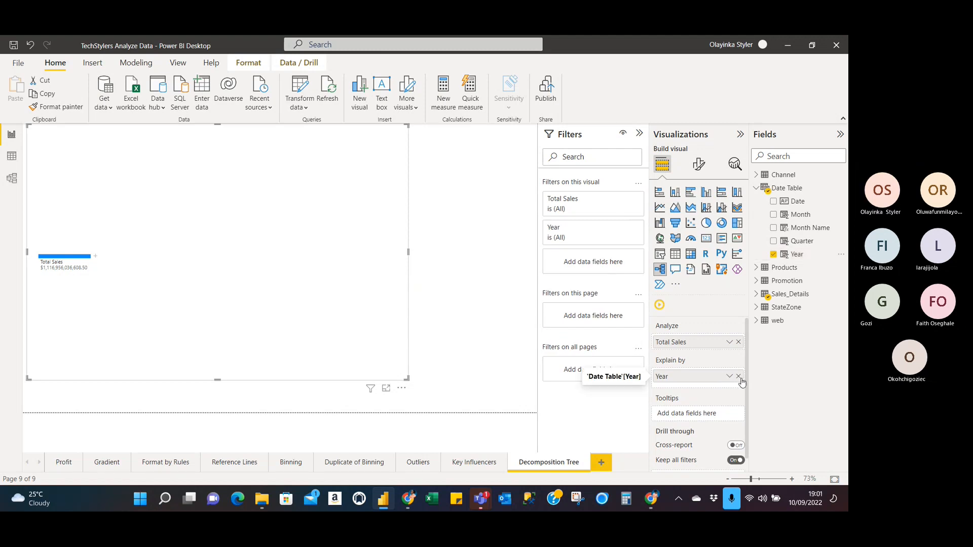
pyautogui.click(739, 377)
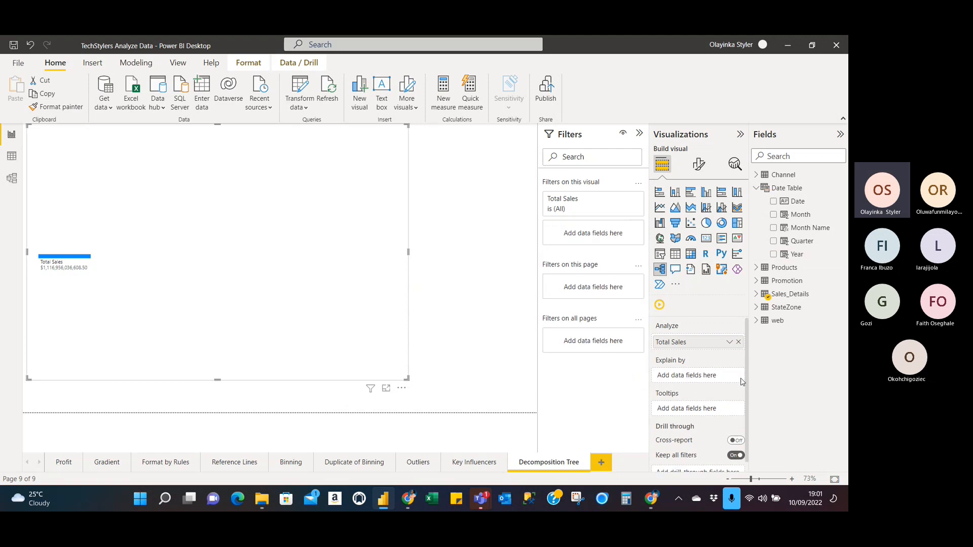
pyautogui.moveTo(794, 254); pyautogui.dragTo(715, 381)
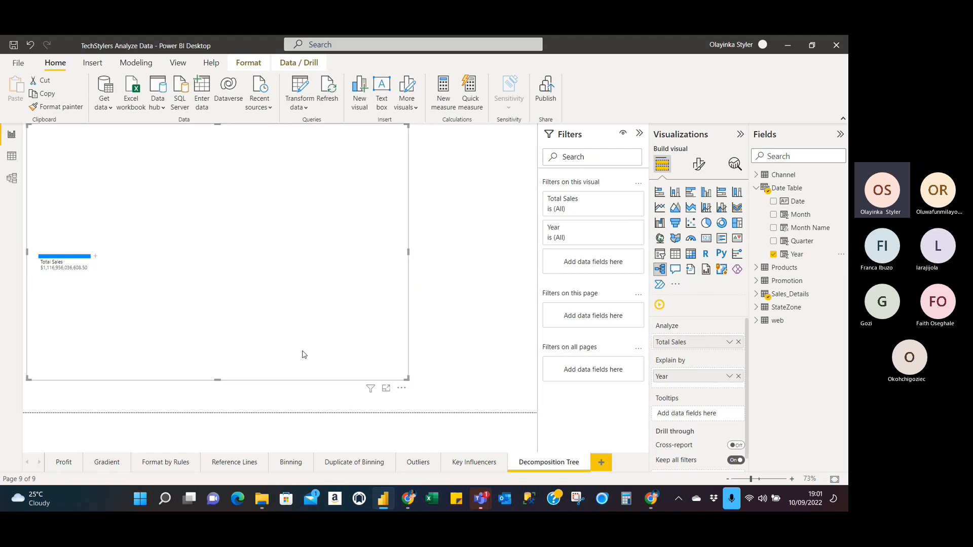
# Step: Split Total Sales in the decomposition tree with the High value AI option
pyautogui.click(96, 257)
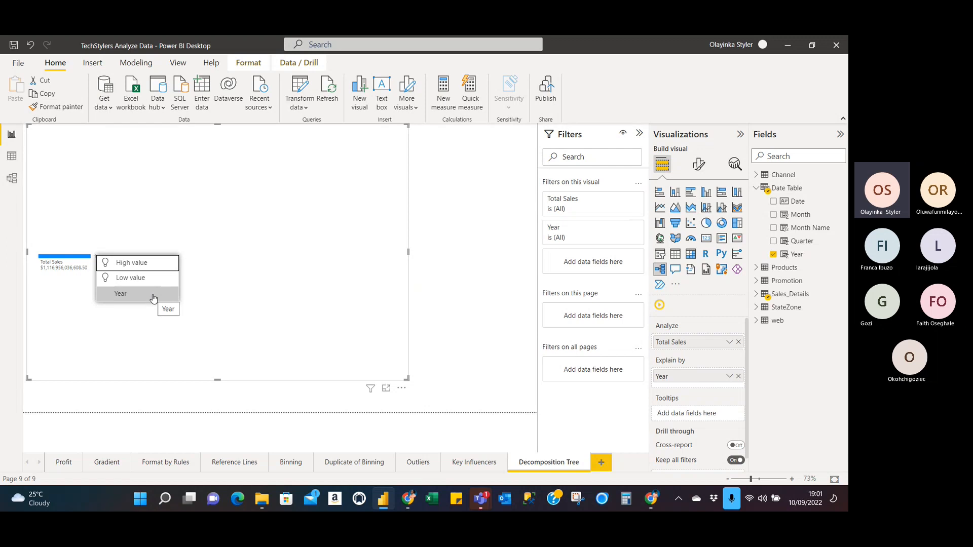
pyautogui.click(144, 267)
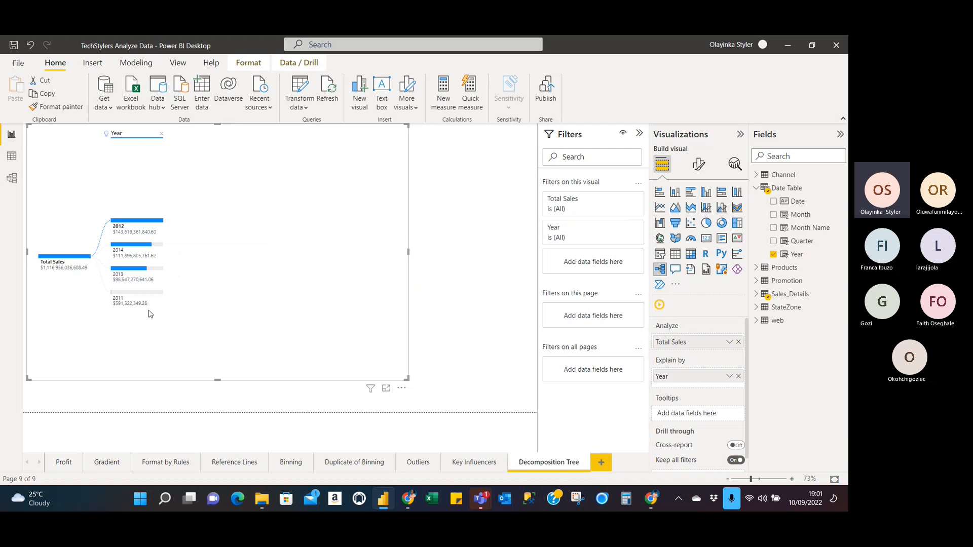
pyautogui.moveTo(122, 231)
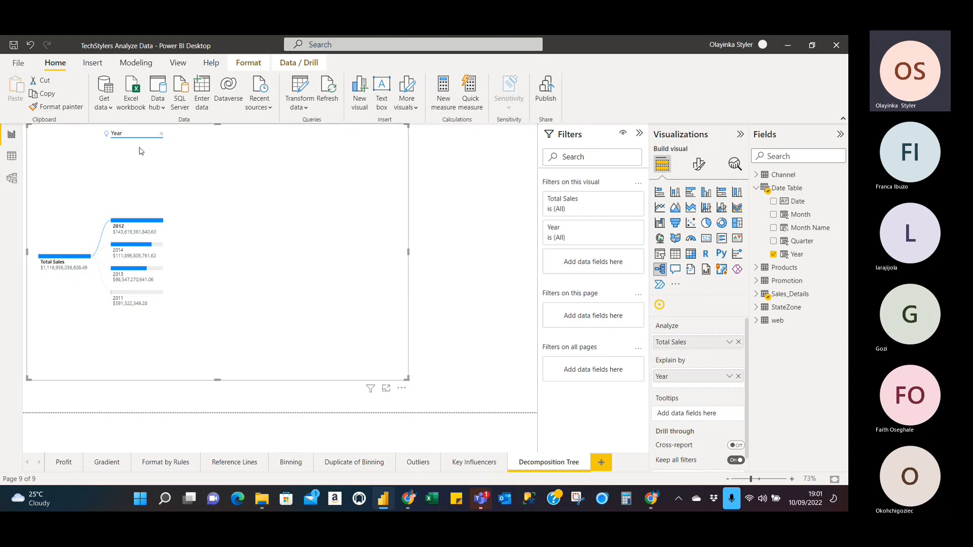
# Step: Replace the tree's High value split with a Low value split of Total Sales
pyautogui.click(161, 134)
pyautogui.click(93, 259)
pyautogui.click(135, 281)
pyautogui.moveTo(132, 303)
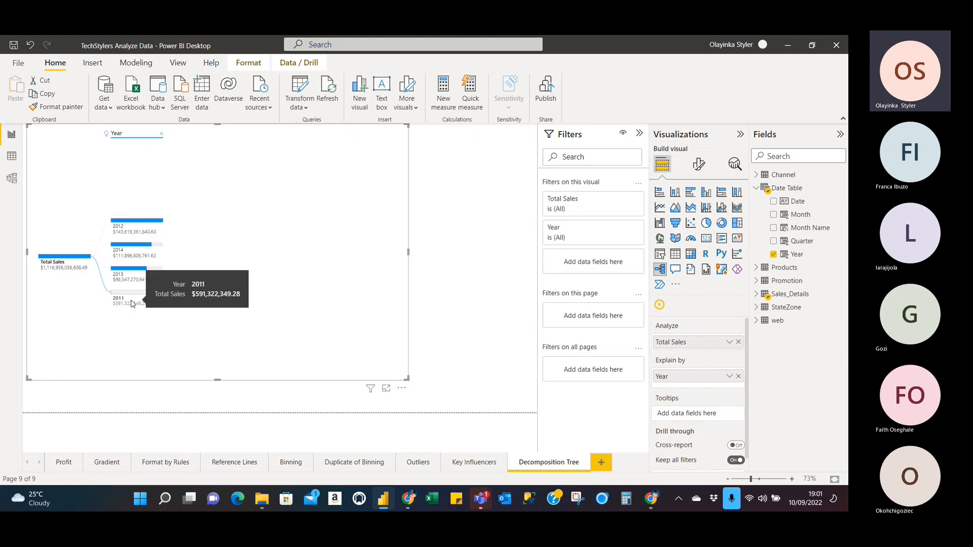
# Step: Remove the Low value level and split Total Sales directly by Year
pyautogui.click(161, 133)
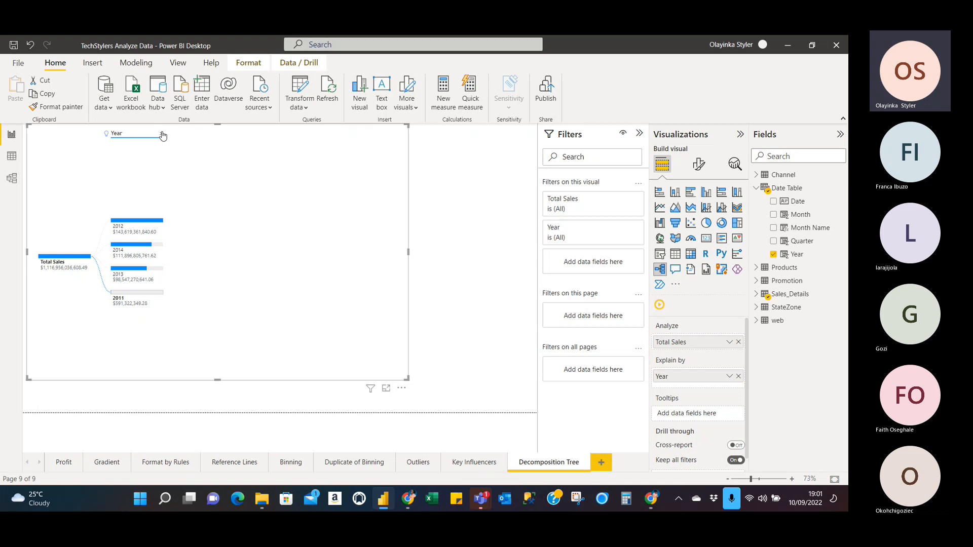
pyautogui.click(95, 257)
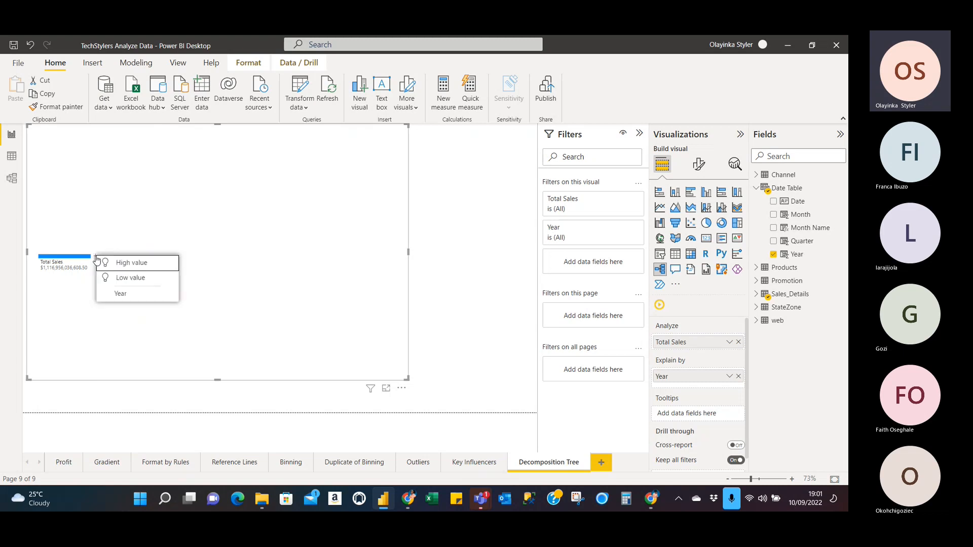
pyautogui.click(147, 299)
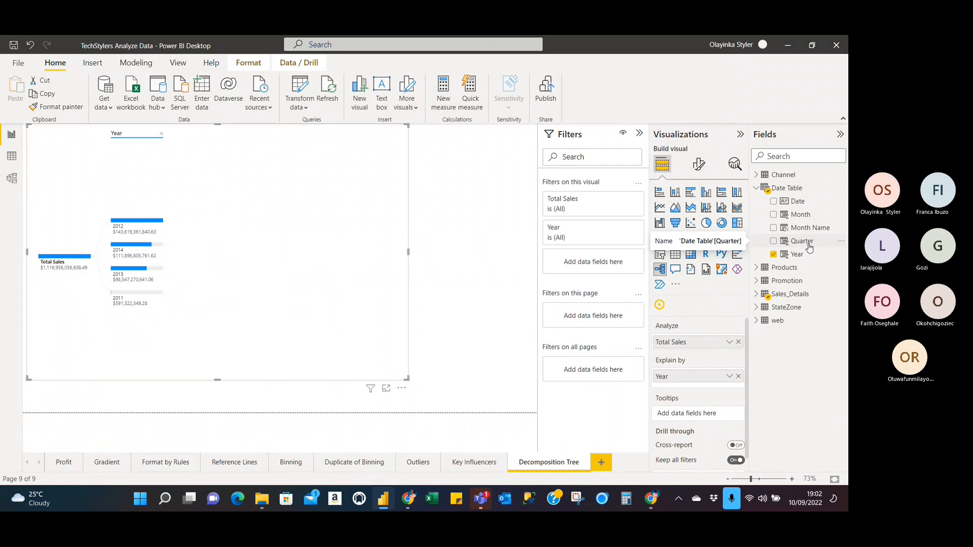
# Step: Add Quarter to the tree's Explain by fields and expand the 2012 node by Quarter
pyautogui.moveTo(809, 247); pyautogui.dragTo(711, 390)
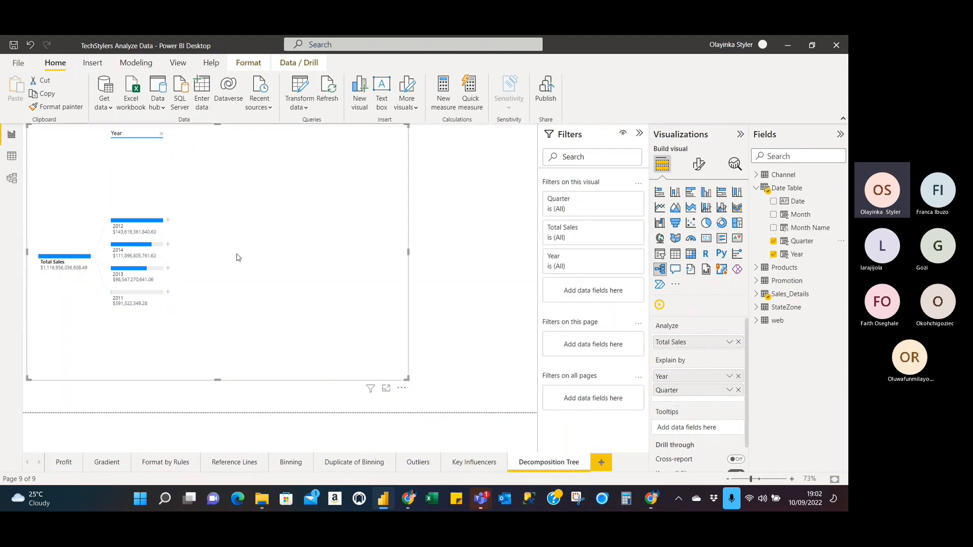
pyautogui.click(168, 222)
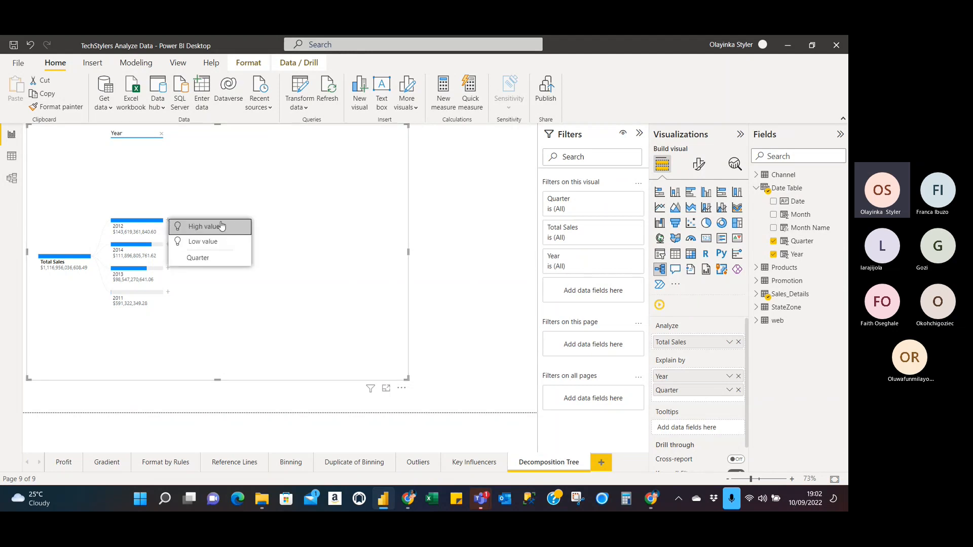
pyautogui.click(215, 264)
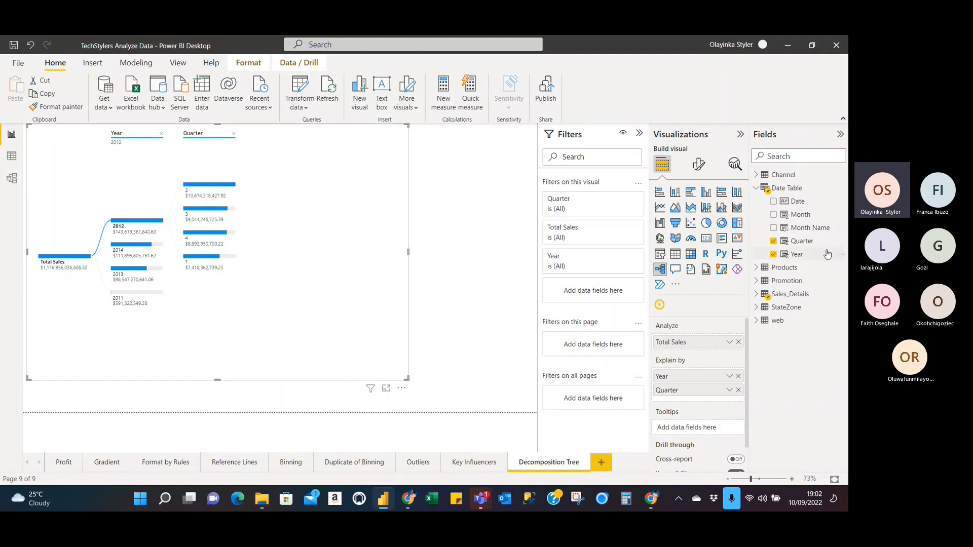
# Step: Add Month Name to the tree's Explain by fields and expand quarter 2 by Month Name
pyautogui.moveTo(825, 231); pyautogui.dragTo(724, 405)
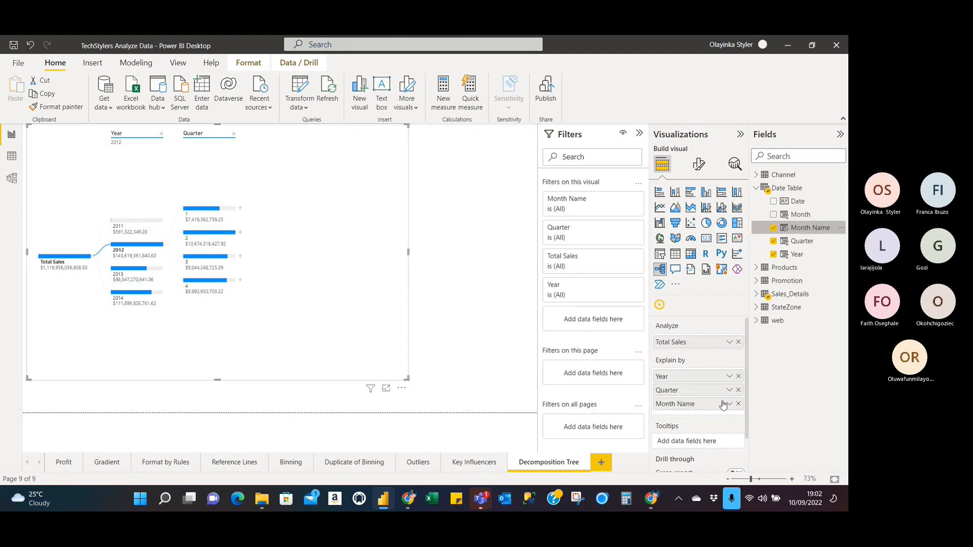
pyautogui.click(241, 236)
pyautogui.click(295, 272)
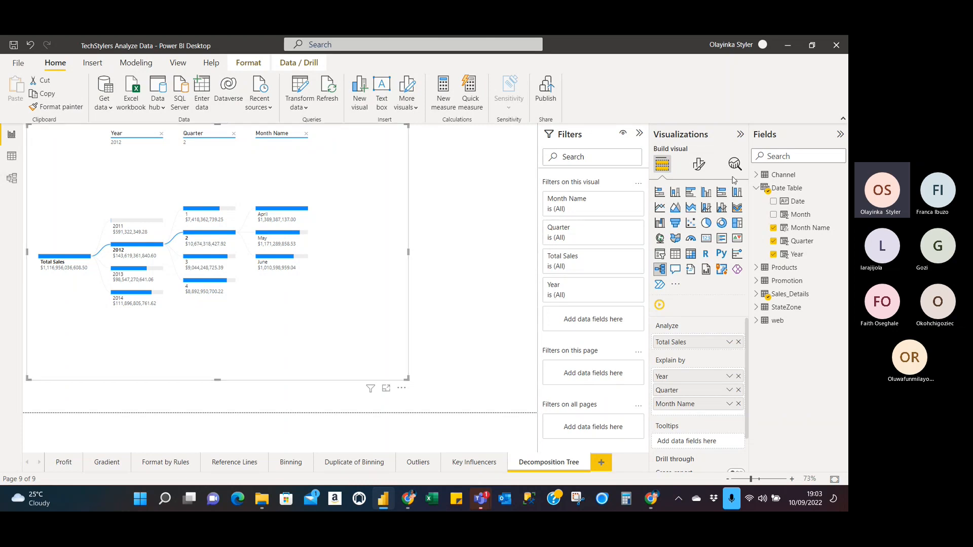
# Step: Add Date to the tree's Explain by fields and expand the April node by Date
pyautogui.moveTo(801, 206); pyautogui.dragTo(707, 418)
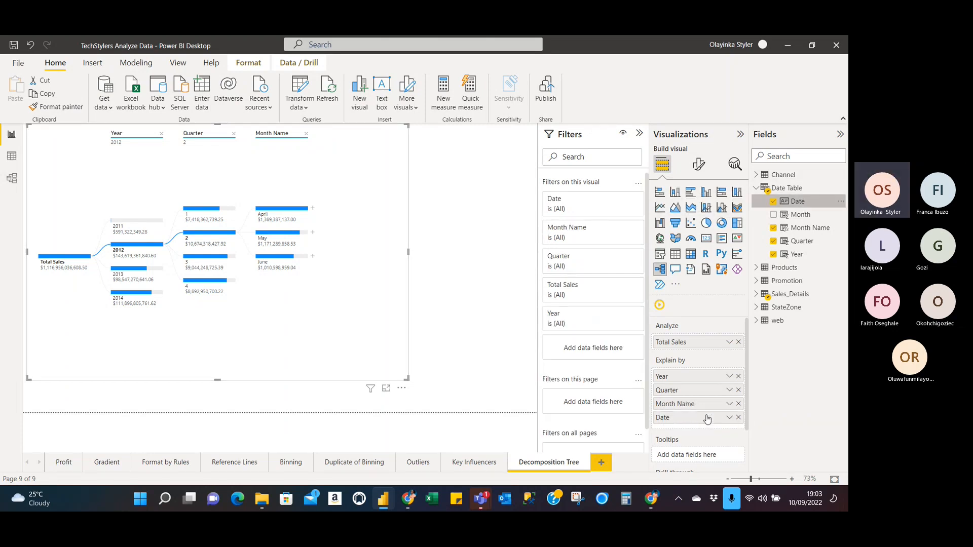
pyautogui.click(313, 208)
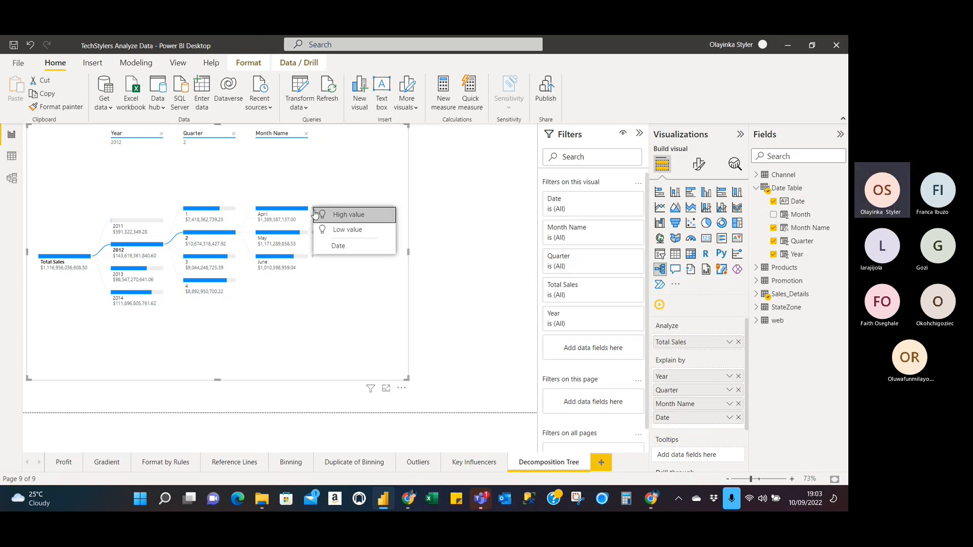
pyautogui.click(373, 246)
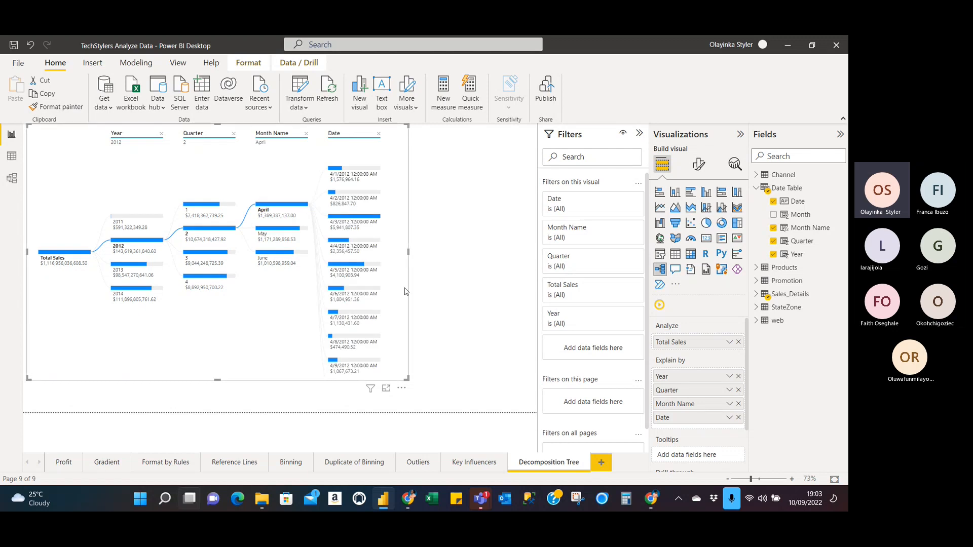
pyautogui.press('super+Tab')
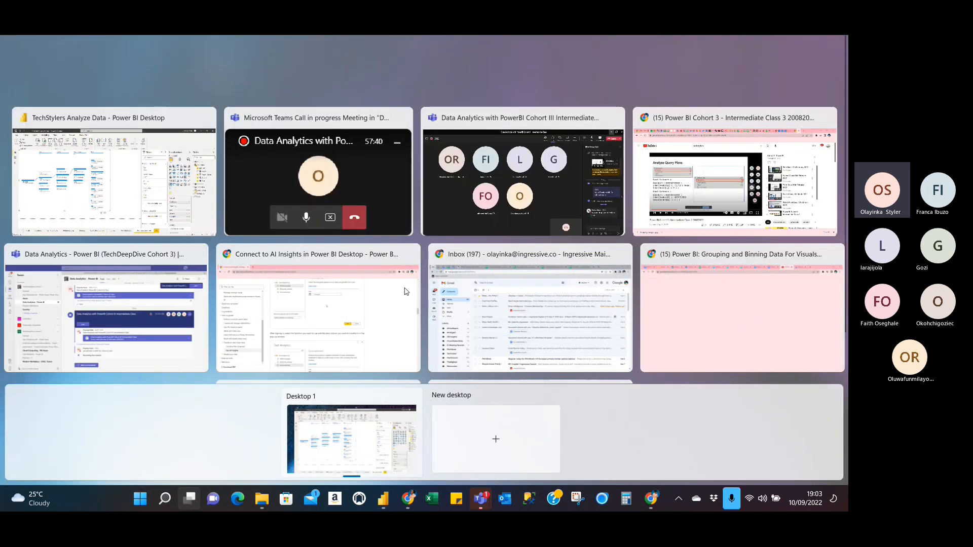
pyautogui.press('Escape')
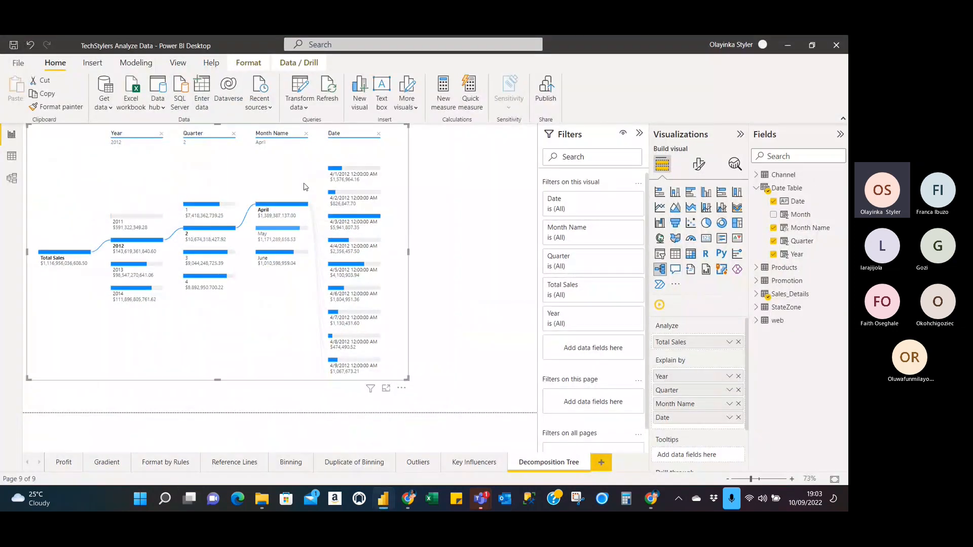
# Step: Remove the expanded Date level from the decomposition tree
pyautogui.click(379, 135)
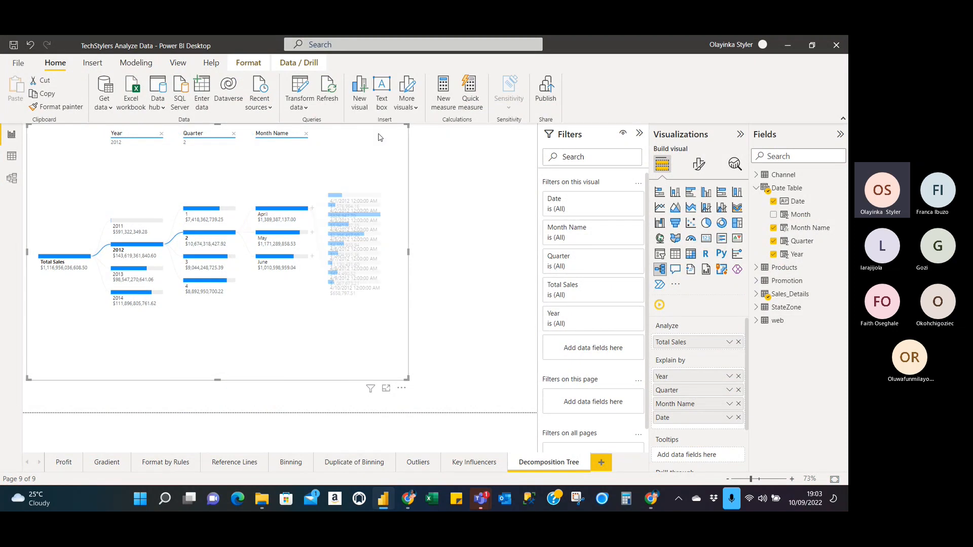
# Step: Remove the expanded Month Name, Quarter and Year levels from the decomposition tree
pyautogui.click(305, 134)
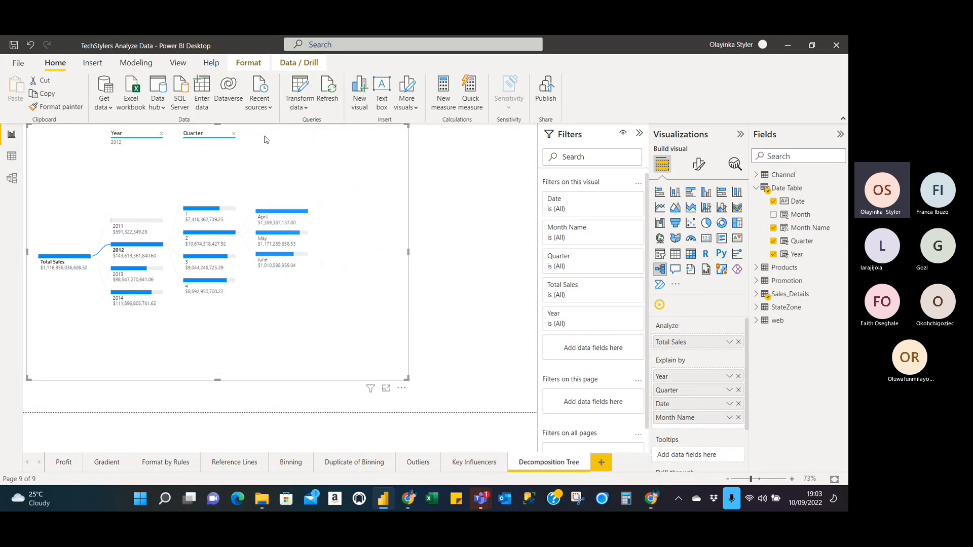
pyautogui.click(233, 134)
pyautogui.click(161, 134)
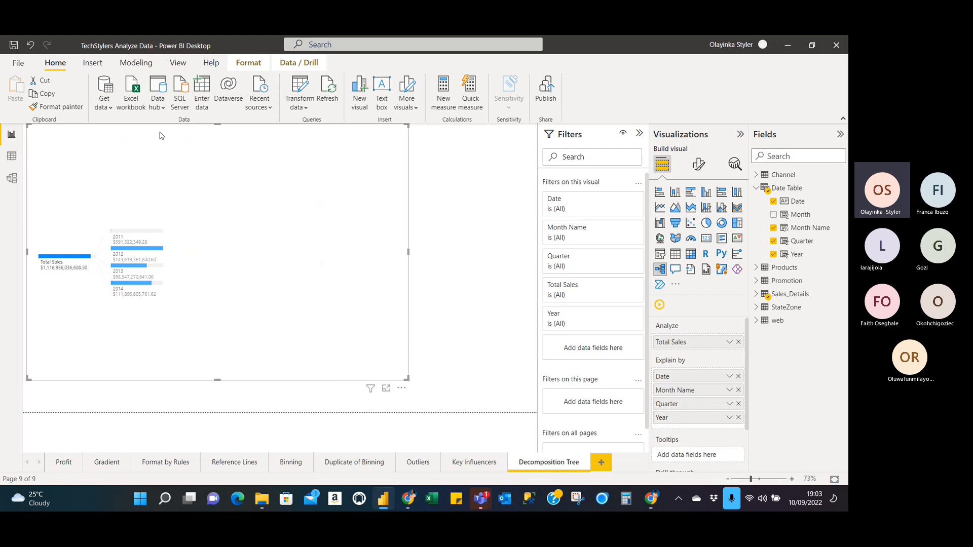
# Step: Clear Date, Month Name, Quarter and Year from the tree's Explain by fields
pyautogui.click(755, 189)
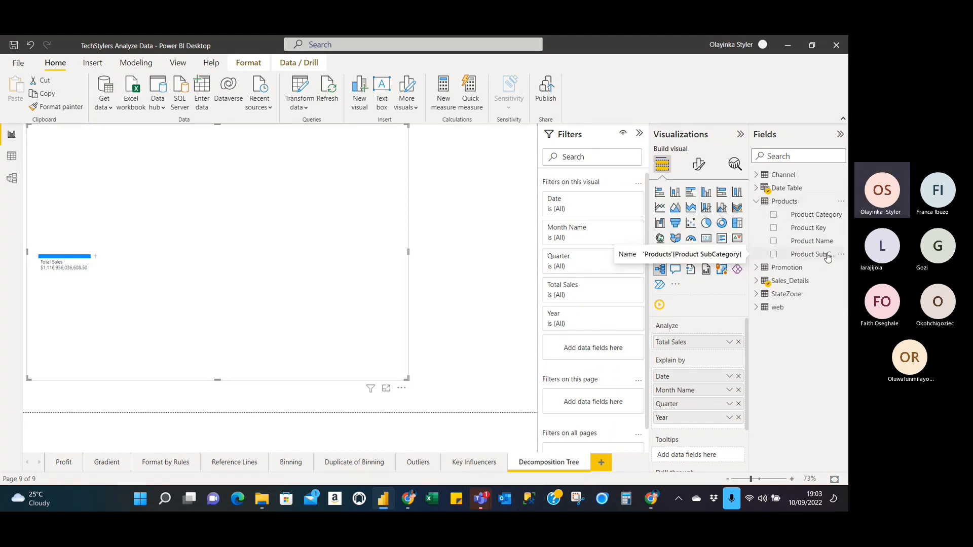
pyautogui.moveTo(825, 217)
pyautogui.mouseDown()
pyautogui.moveTo(729, 353)
pyautogui.moveTo(827, 209)
pyautogui.mouseUp()
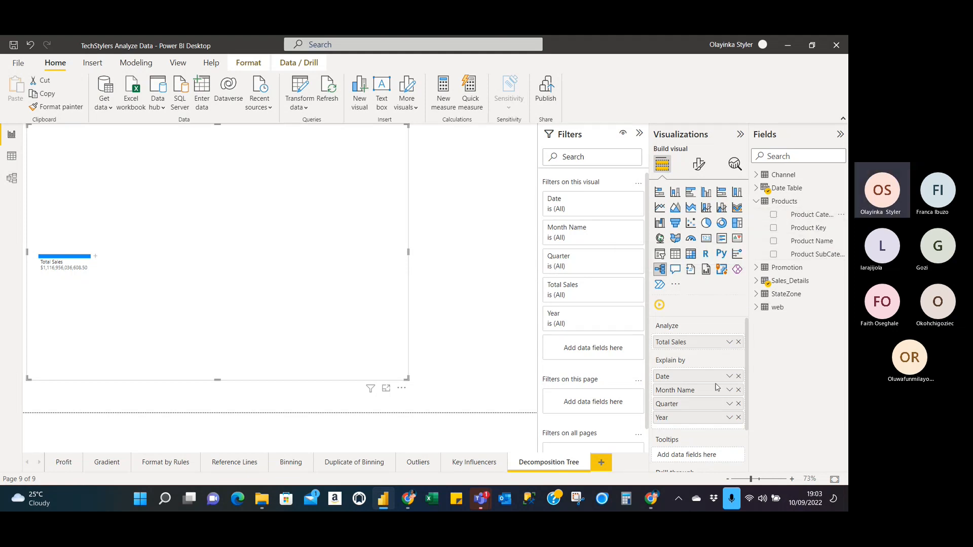
pyautogui.click(738, 376)
pyautogui.click(738, 377)
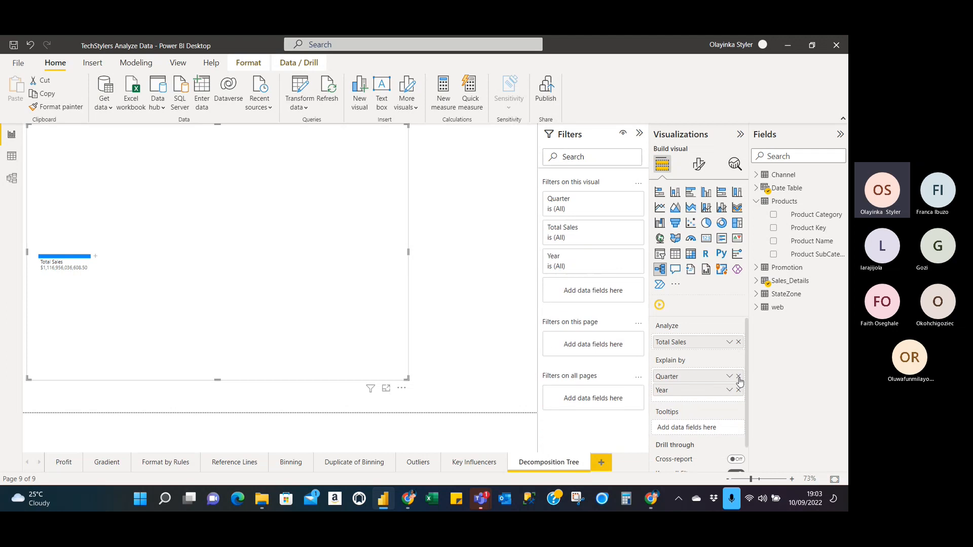
pyautogui.click(738, 379)
pyautogui.click(738, 379)
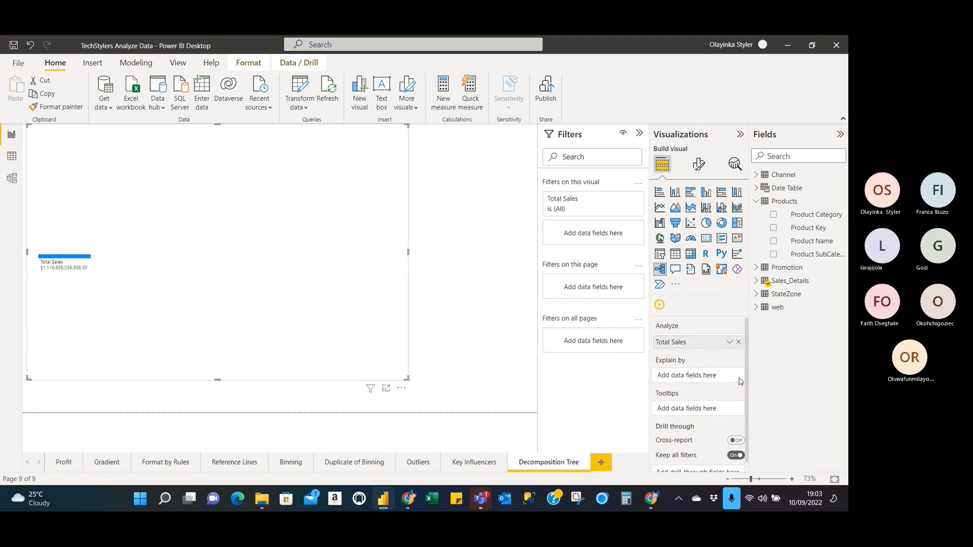
# Step: Add Product Category, Product SubCategory and Product Name from the Products table to the tree's Explain by fields
pyautogui.moveTo(821, 215); pyautogui.dragTo(731, 387)
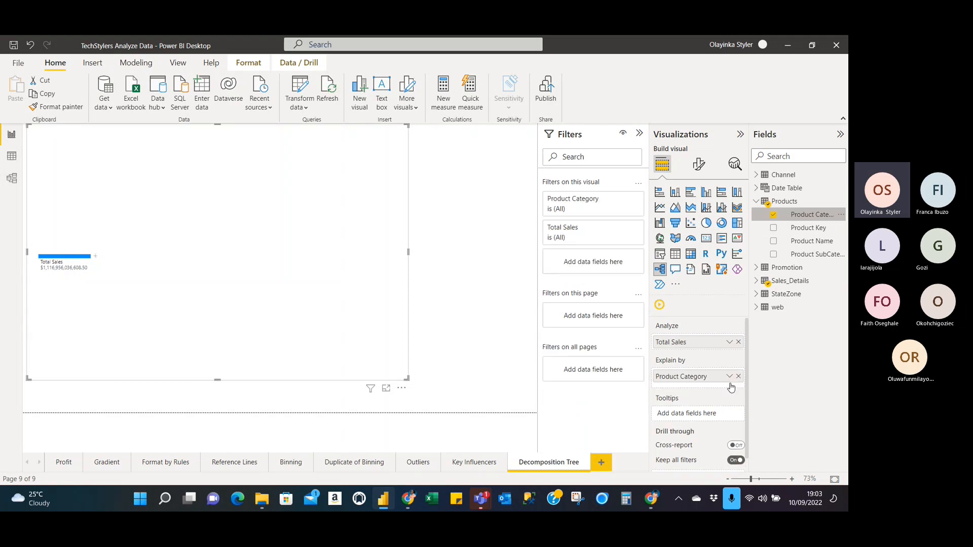
pyautogui.moveTo(818, 255); pyautogui.dragTo(724, 404)
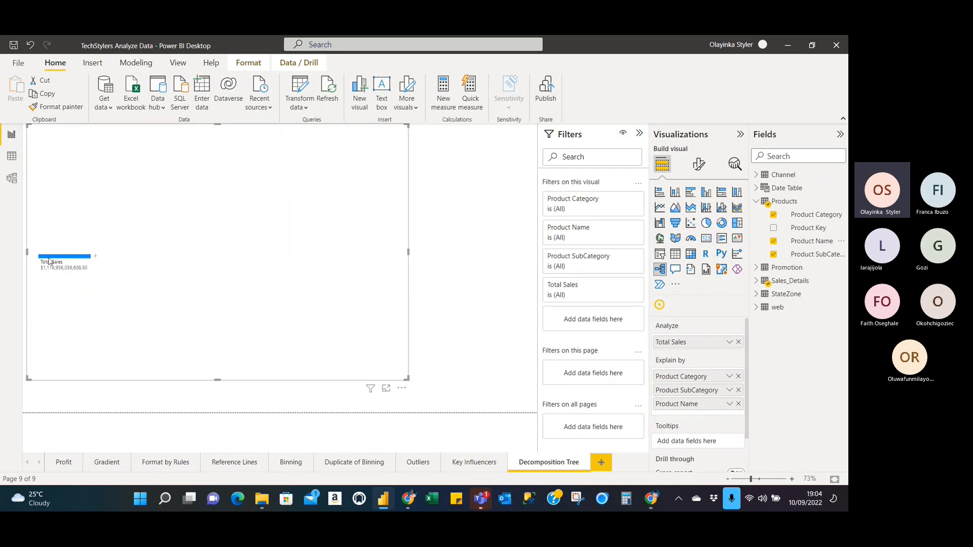
# Step: Expand Total Sales by Low value, and remove that level from the tree again
pyautogui.click(96, 259)
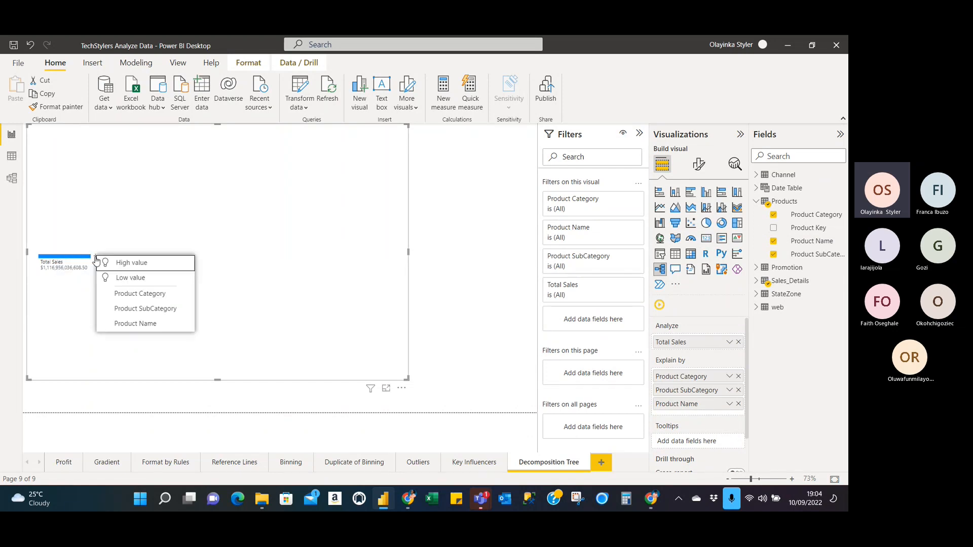
pyautogui.click(158, 278)
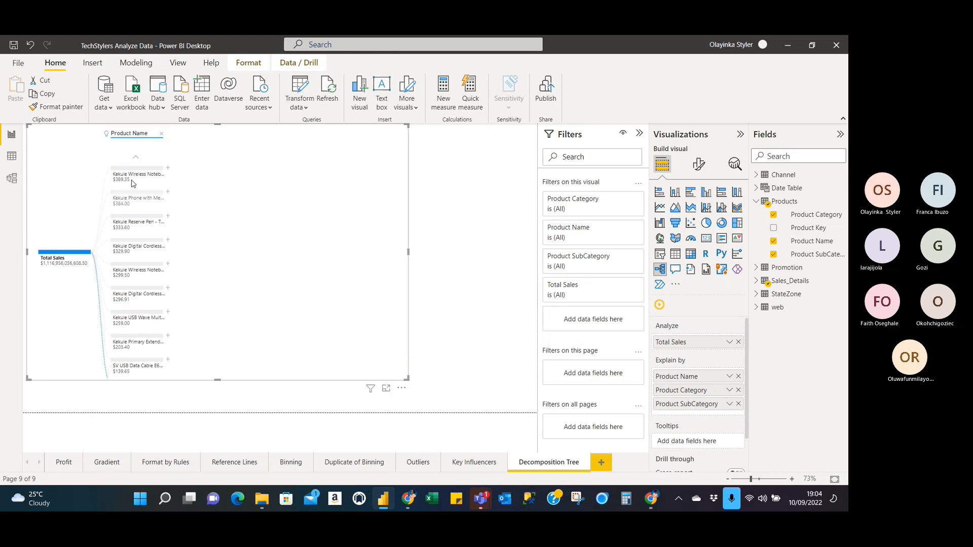
pyautogui.click(162, 136)
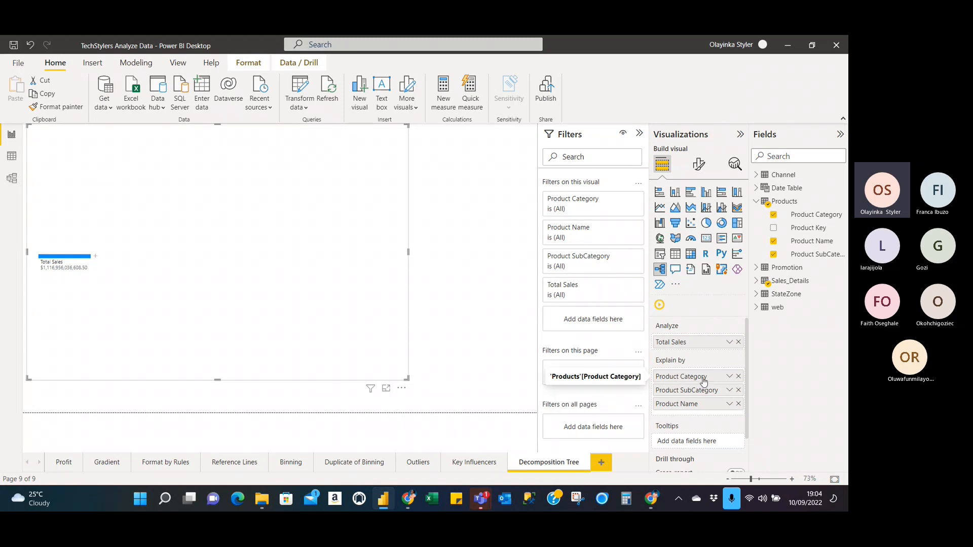
# Step: Expand the Total Sales node by Product Category
pyautogui.click(96, 257)
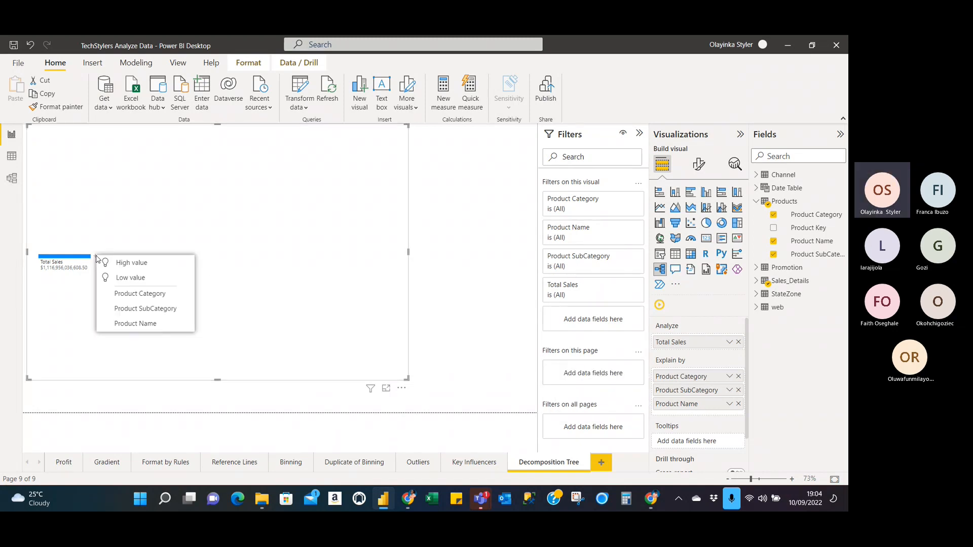
pyautogui.click(158, 295)
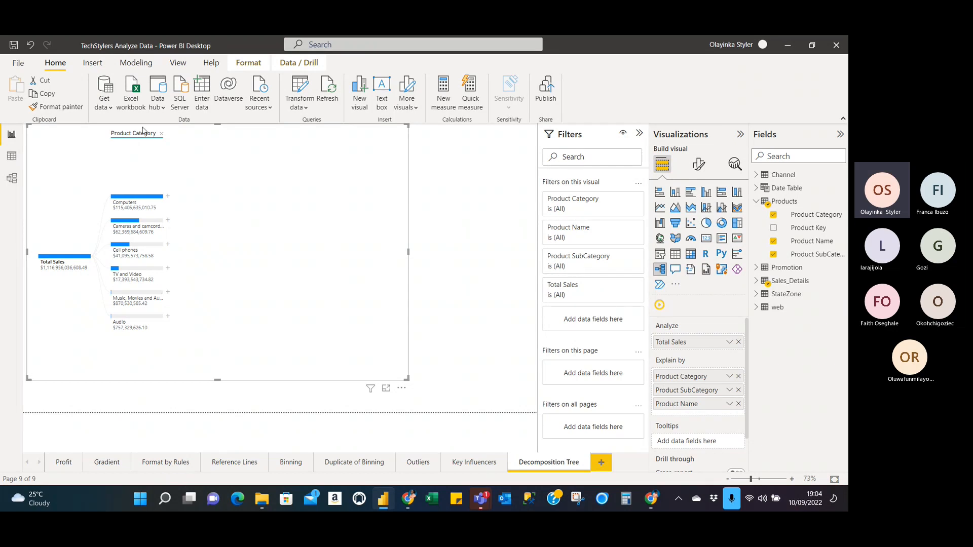
# Step: Expand the Music, Movies and Audio Books node by Product SubCategory, and remove that level from the tree again
pyautogui.click(169, 247)
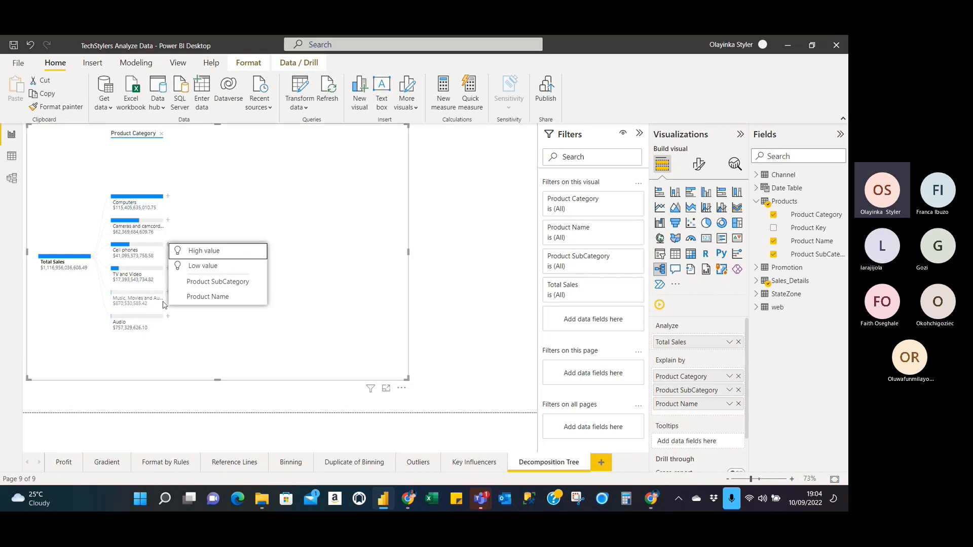
pyautogui.click(167, 318)
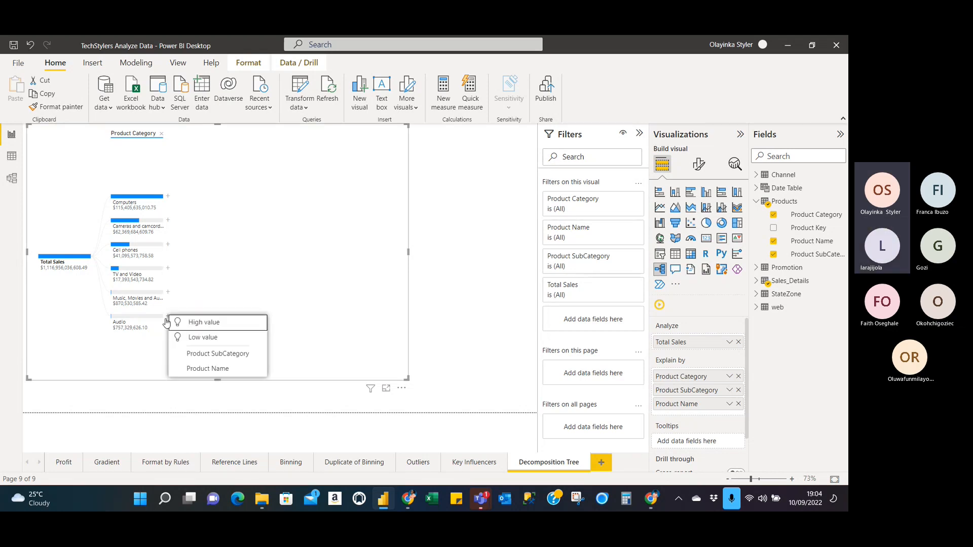
pyautogui.click(168, 293)
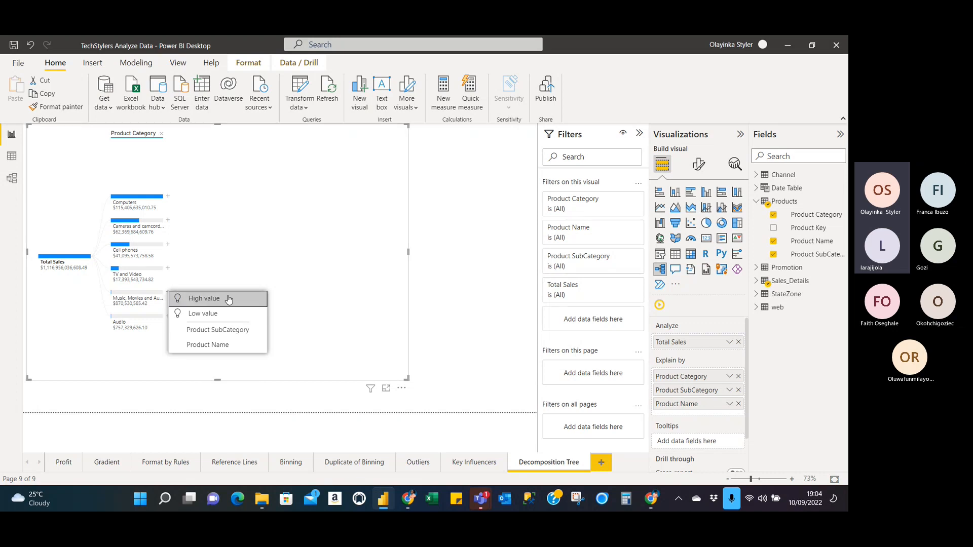
pyautogui.click(257, 330)
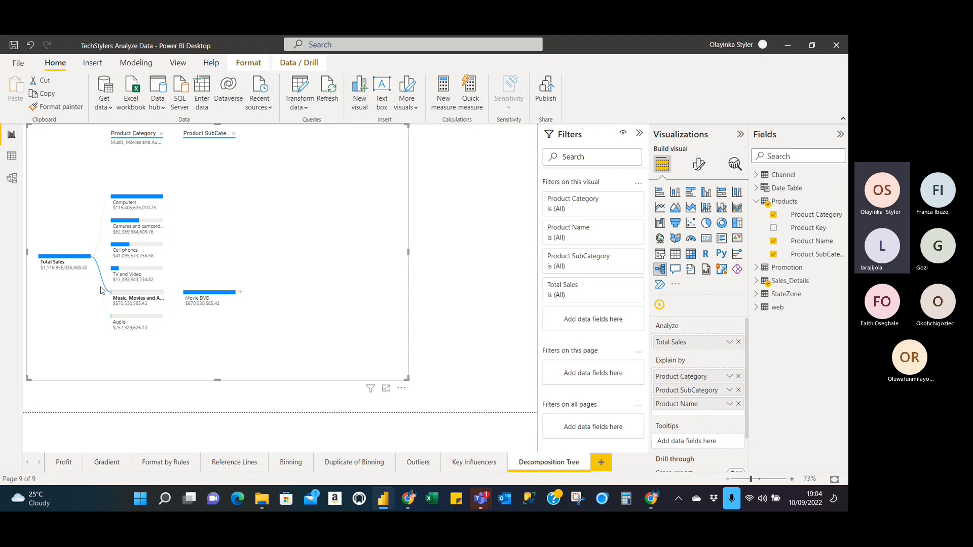
pyautogui.click(241, 295)
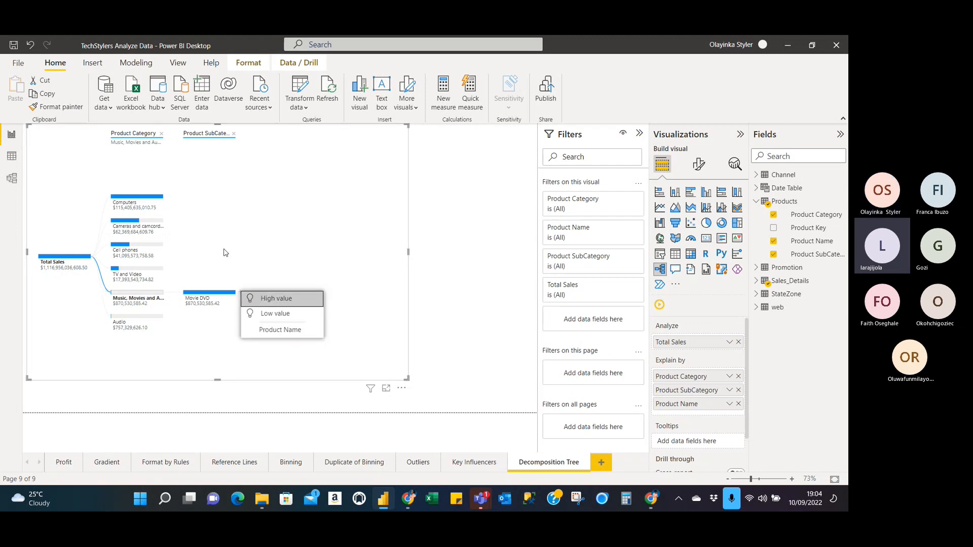
pyautogui.click(233, 134)
# Step: Expand the Cameras and camcorders node by Product SubCategory and its Digital Cameras node by Product Name
pyautogui.click(168, 224)
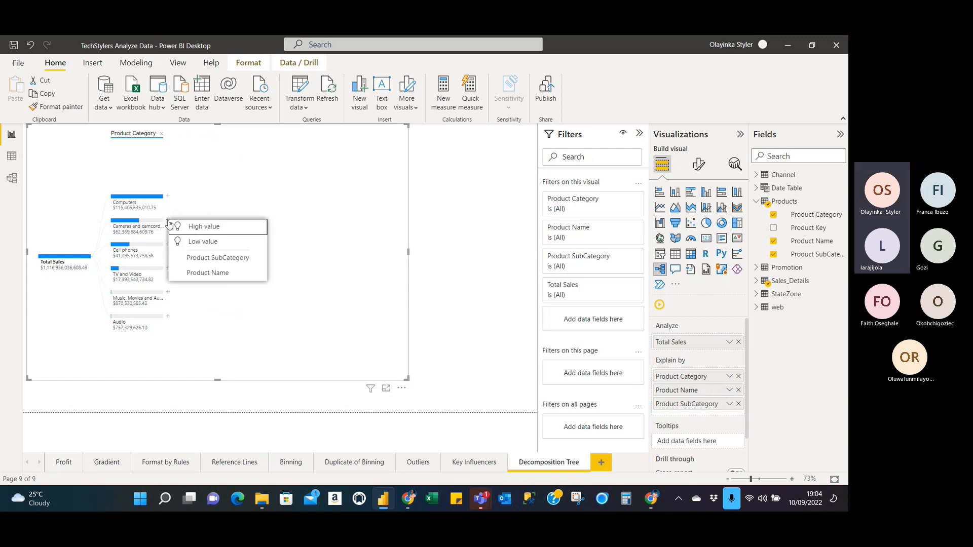
pyautogui.click(223, 257)
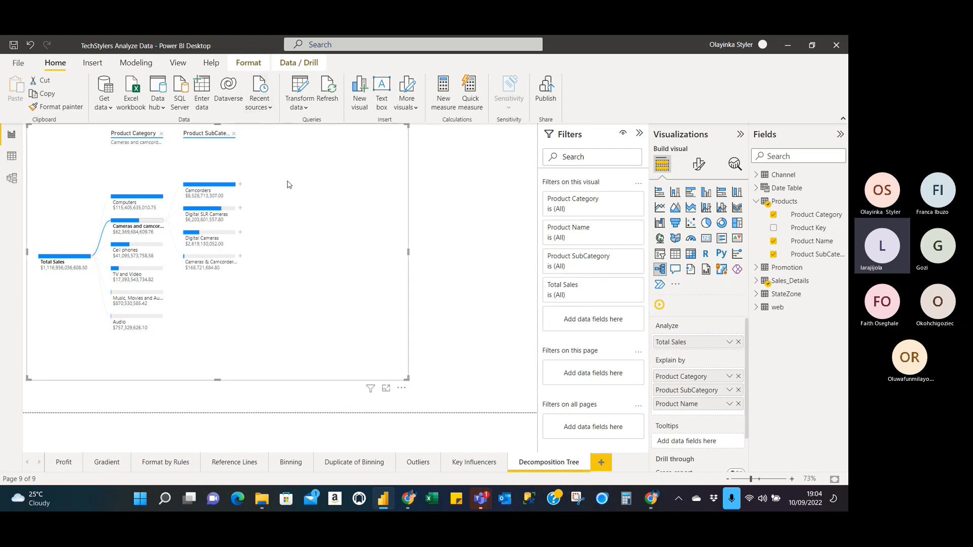
pyautogui.click(241, 236)
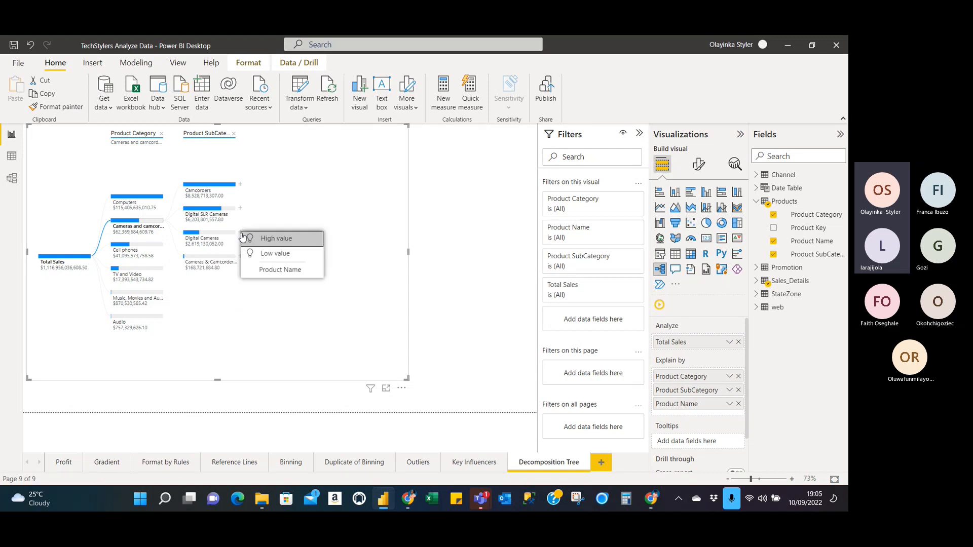
pyautogui.click(301, 272)
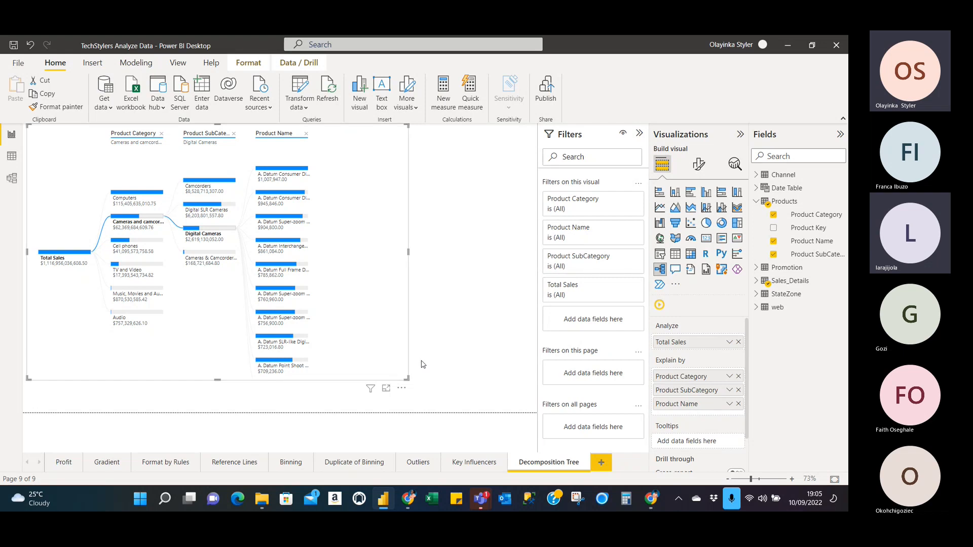
# Step: Duplicate the Decomposition Tree report page
pyautogui.rightClick(566, 465)
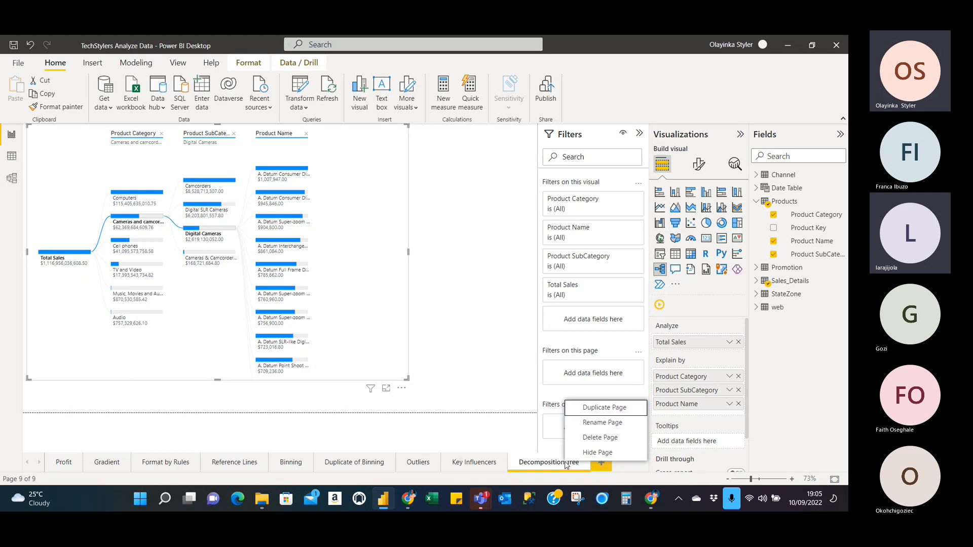
pyautogui.click(604, 408)
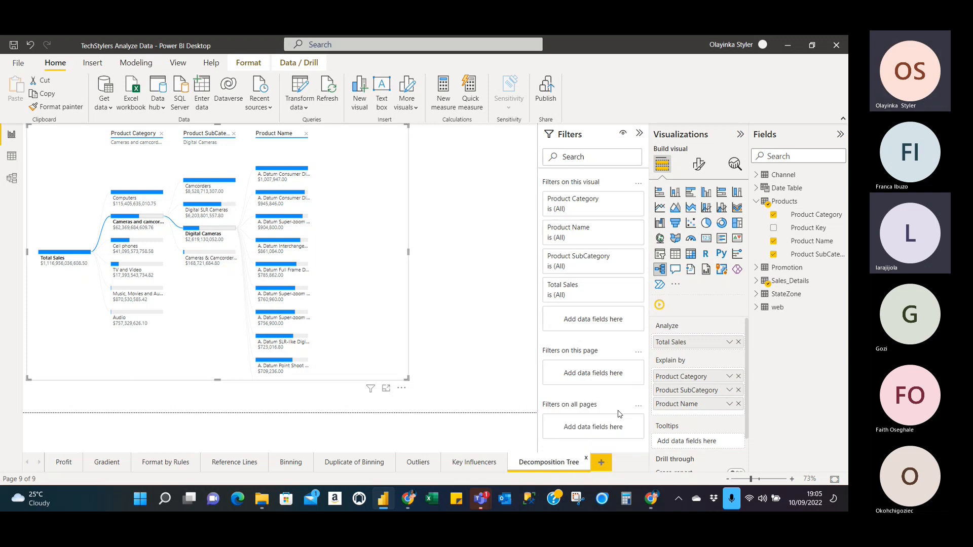
# Step: Convert the duplicated page's tree to a stacked column chart and clear all of its fields
pyautogui.click(363, 303)
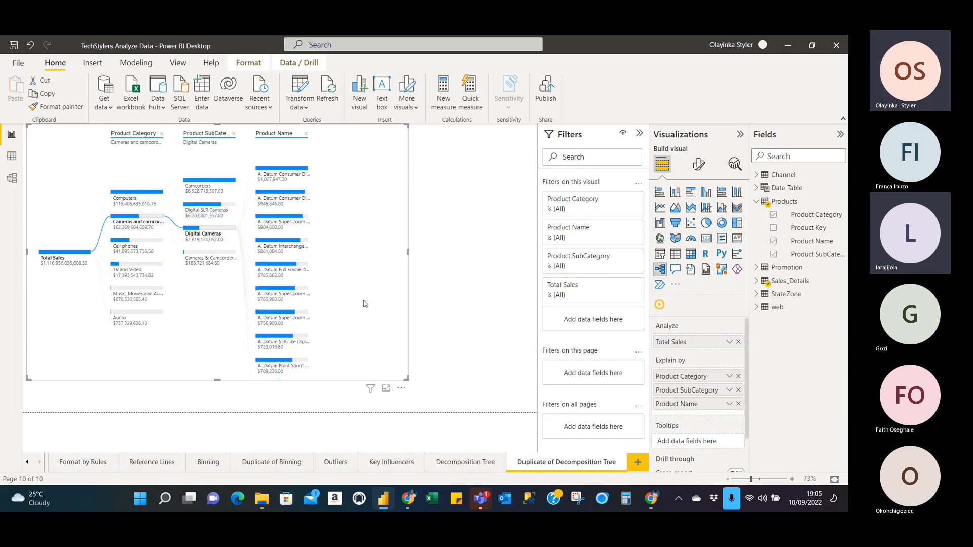
pyautogui.click(677, 195)
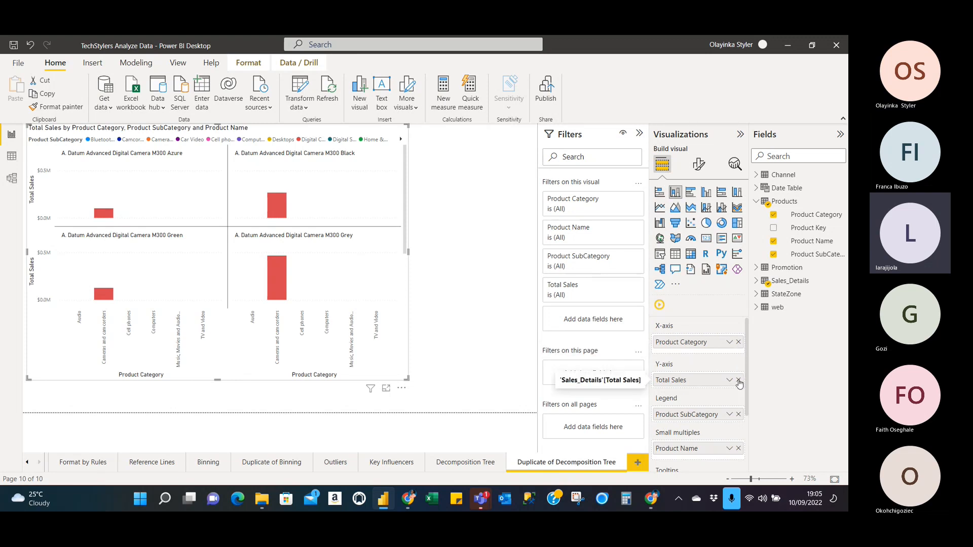
pyautogui.click(738, 381)
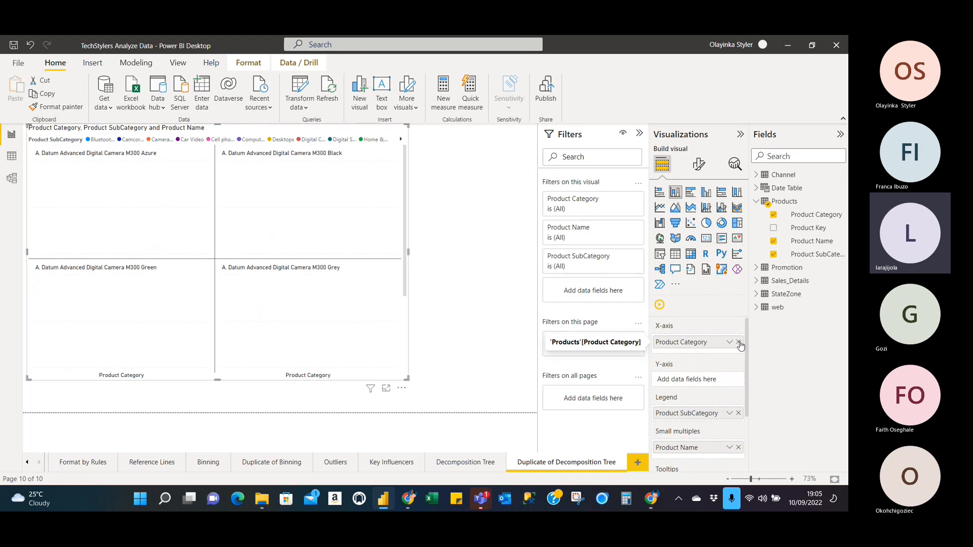
pyautogui.click(738, 413)
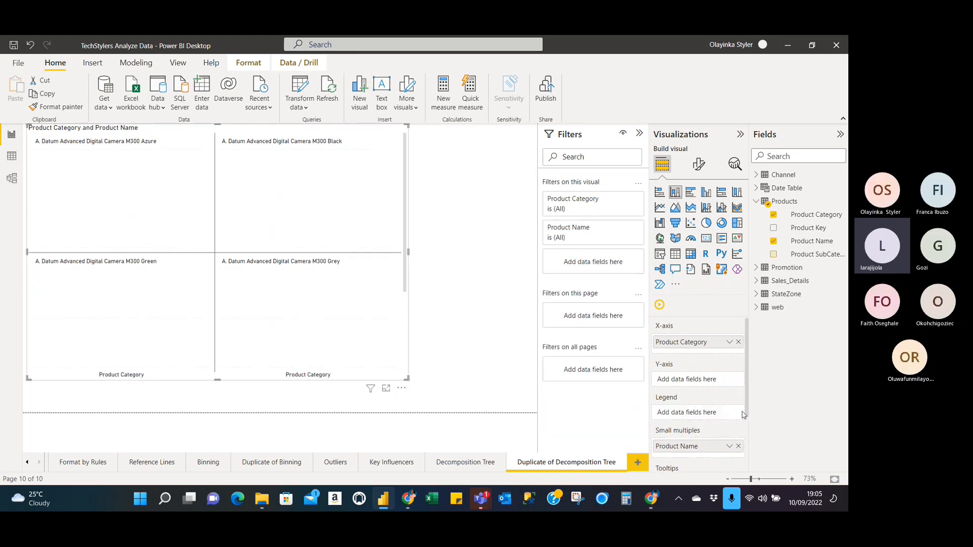
pyautogui.click(738, 446)
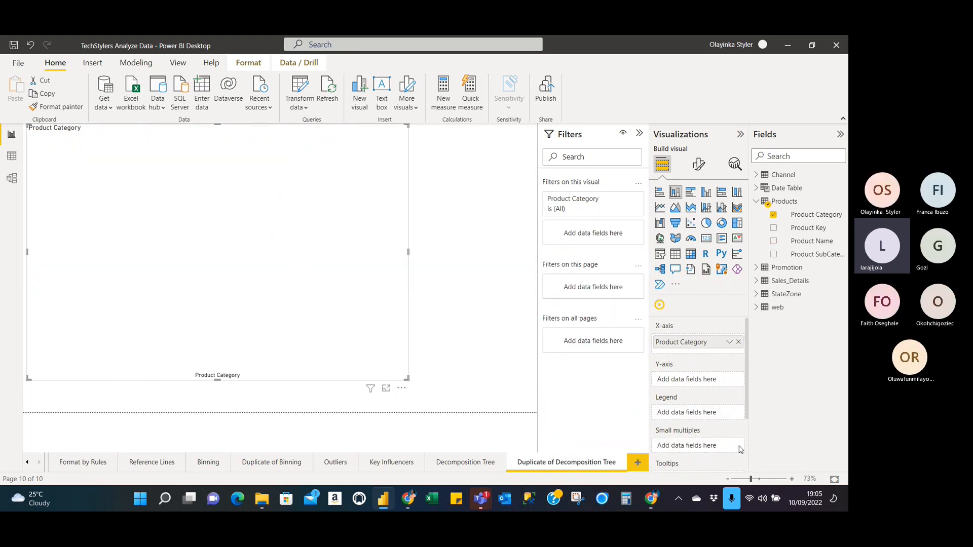
pyautogui.click(738, 343)
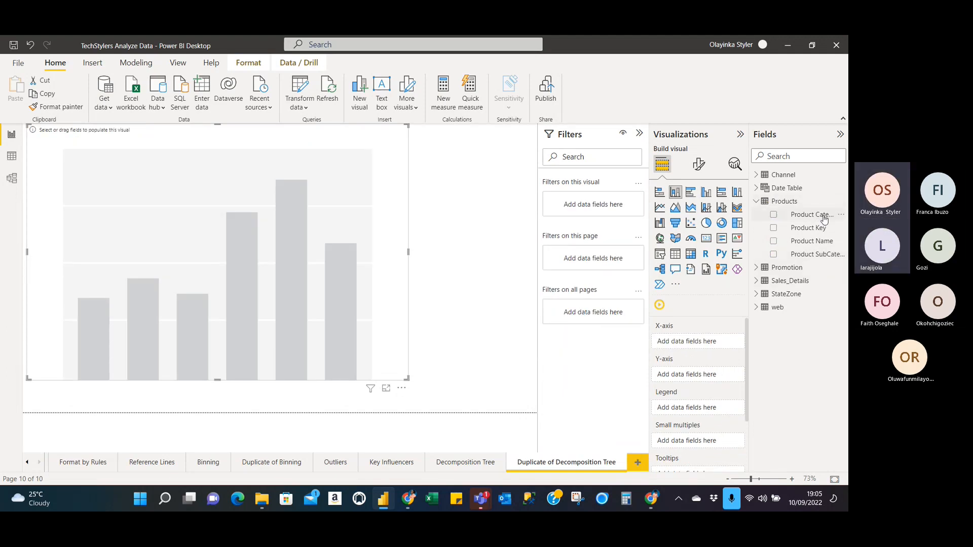
# Step: Set Profit from the Sales_Details table as the column chart's Y-axis
pyautogui.click(756, 202)
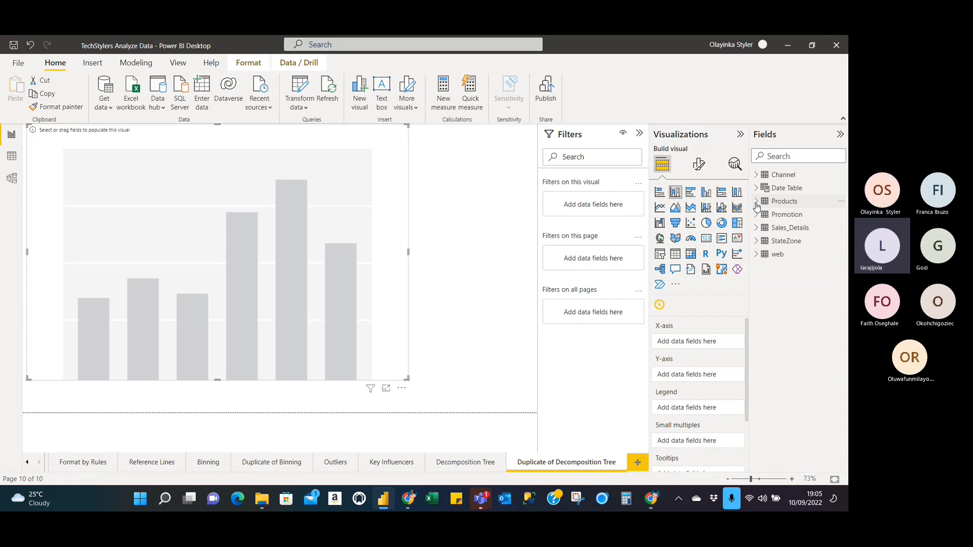
pyautogui.click(756, 227)
pyautogui.moveTo(819, 314); pyautogui.dragTo(717, 344)
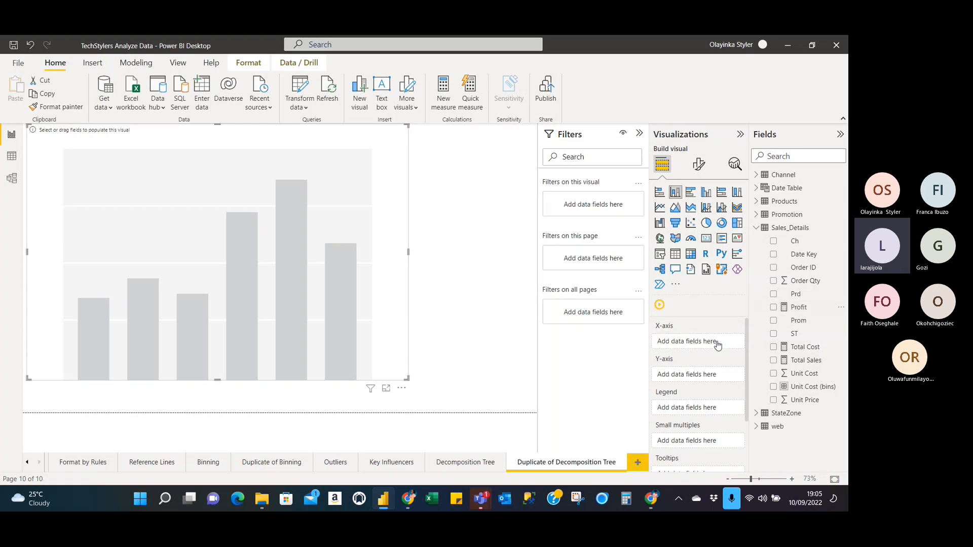
pyautogui.moveTo(818, 309); pyautogui.dragTo(717, 380)
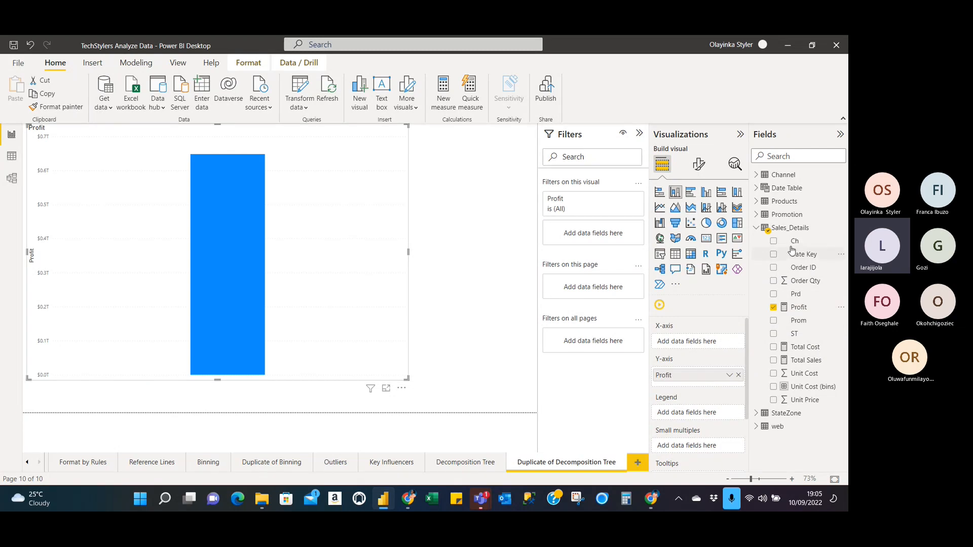
# Step: Set Product Category from the Products table as the column chart's X-axis
pyautogui.click(756, 228)
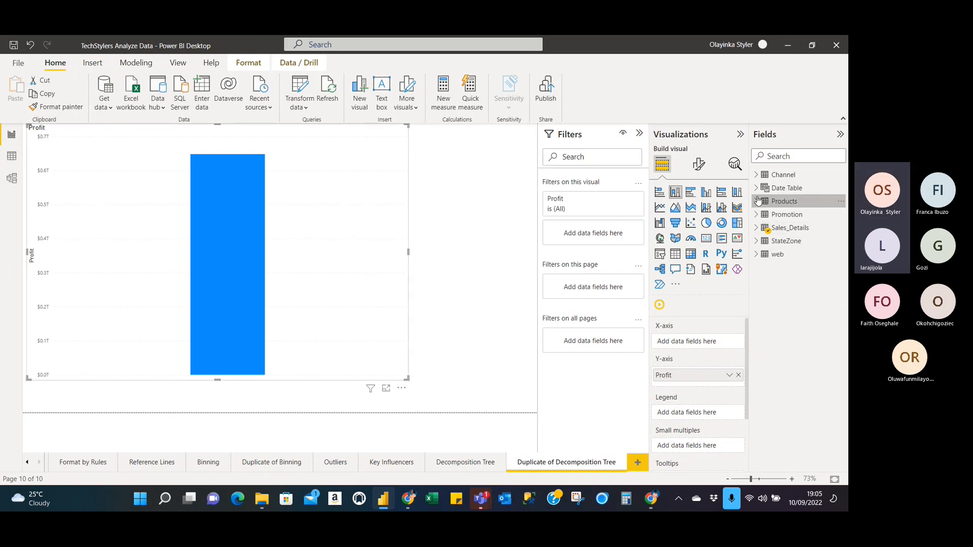
pyautogui.click(759, 201)
pyautogui.click(758, 201)
pyautogui.moveTo(811, 215); pyautogui.dragTo(709, 350)
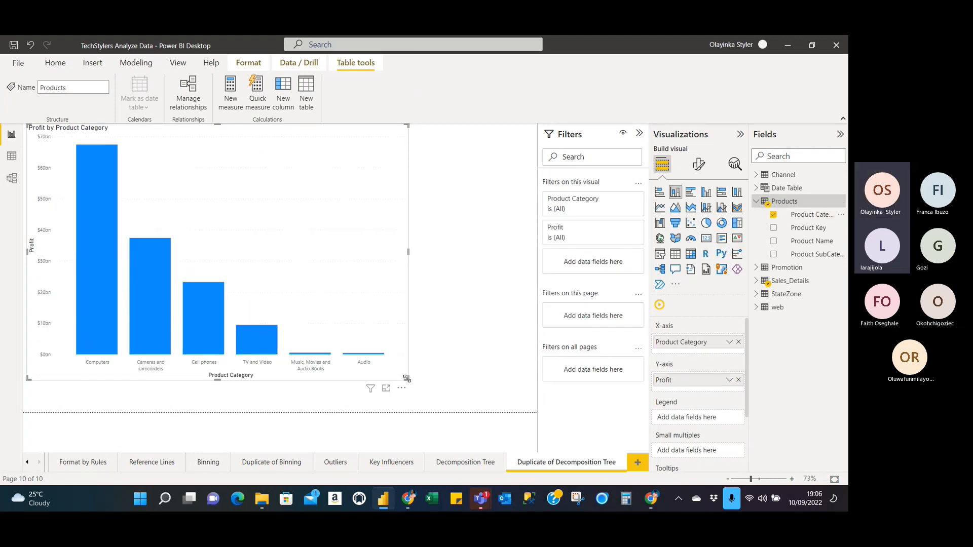
# Step: Widen the Profit by Product Category column chart to nearly the full page width and compare it with the Decomposition Tree page
pyautogui.moveTo(407, 378); pyautogui.dragTo(513, 383)
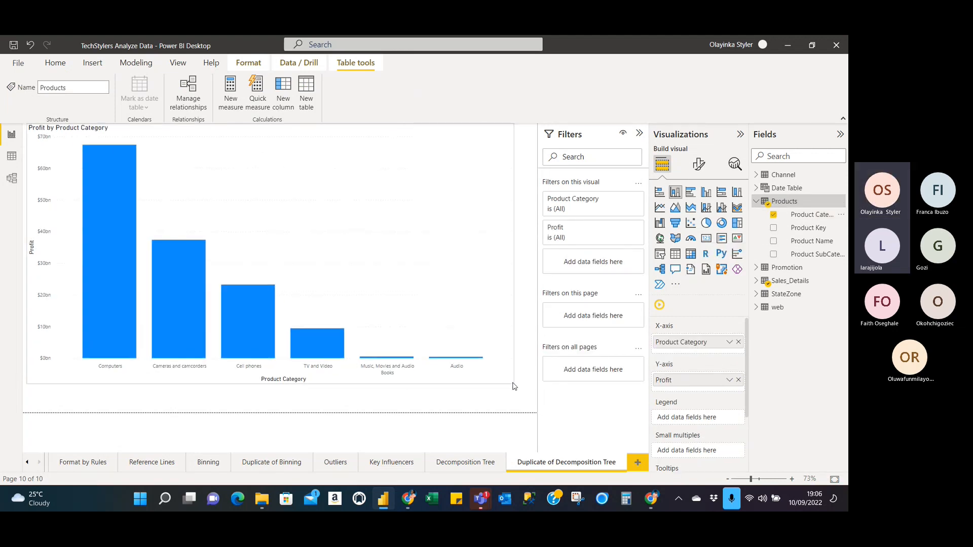
pyautogui.click(460, 465)
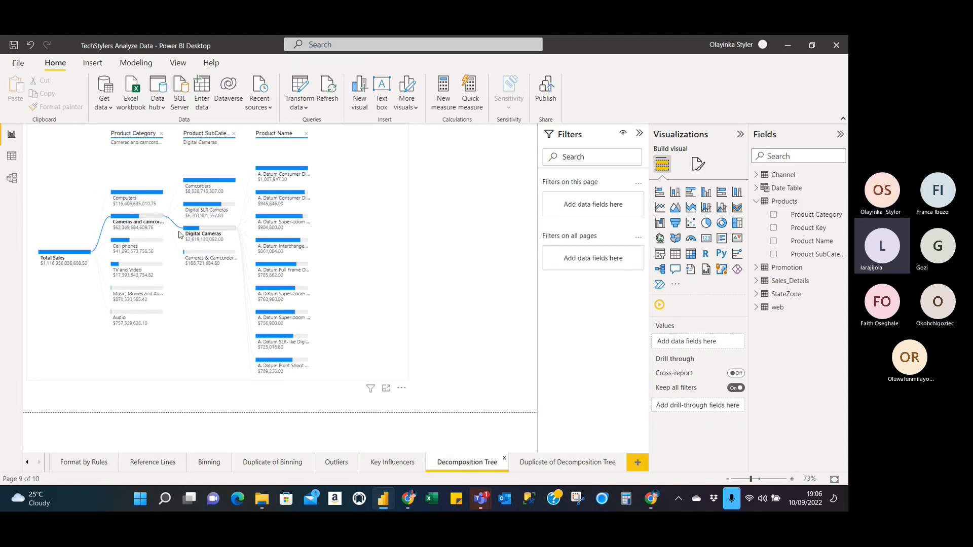
pyautogui.click(561, 463)
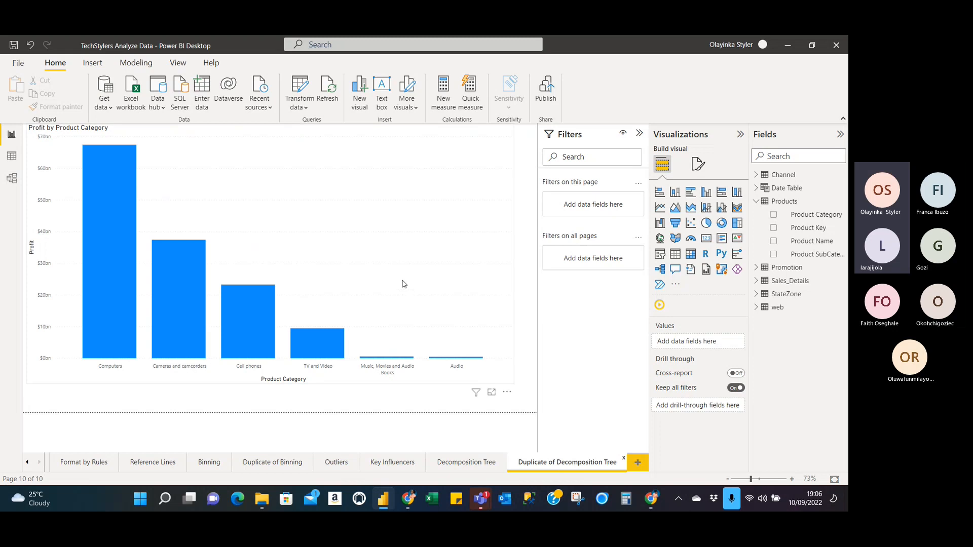
# Step: Add Product SubCategory and Product Name beneath Product Category on the column chart's X-axis
pyautogui.click(457, 279)
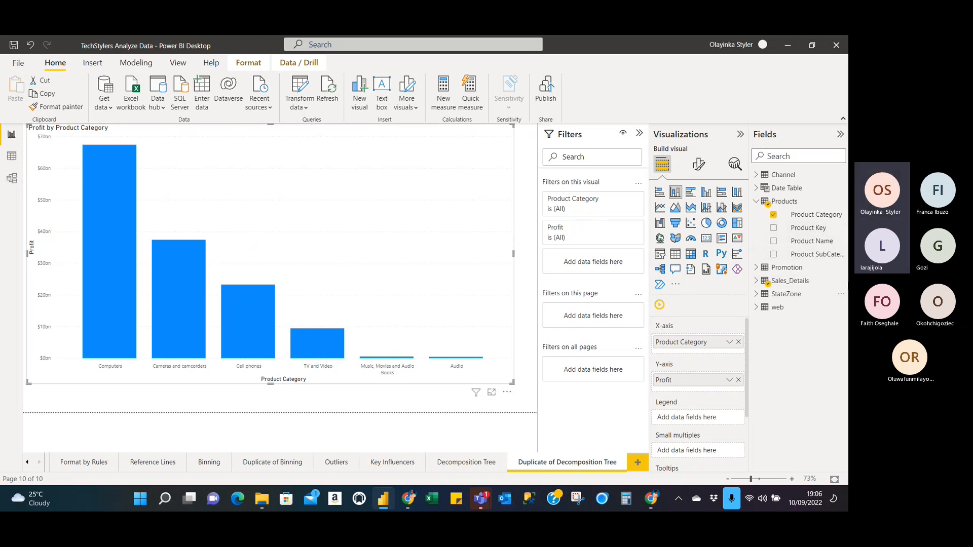
pyautogui.moveTo(827, 258); pyautogui.dragTo(727, 351)
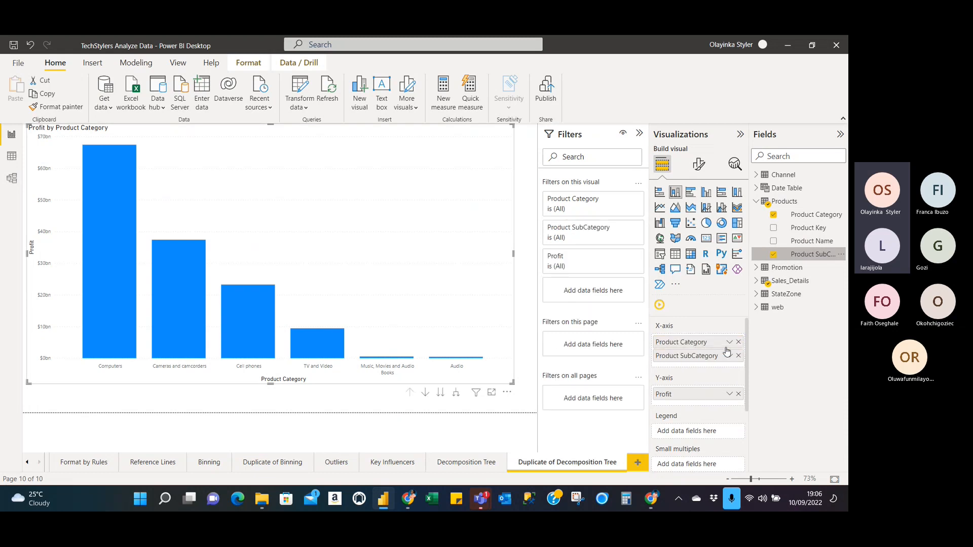
pyautogui.moveTo(812, 241); pyautogui.dragTo(722, 370)
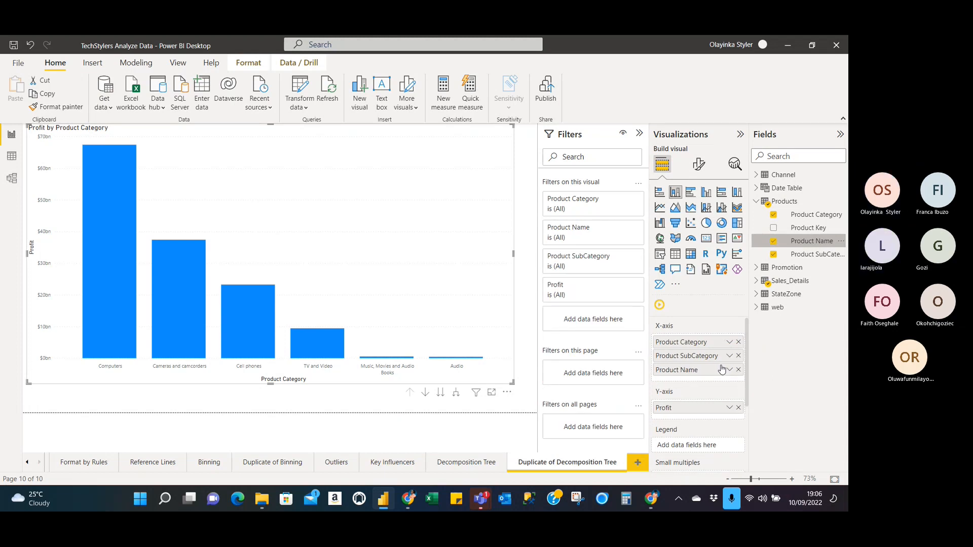
# Step: Turn on drill-down mode, drill through Computers into Printers, Scanners & Fax, and drill back up to Product Category
pyautogui.click(424, 394)
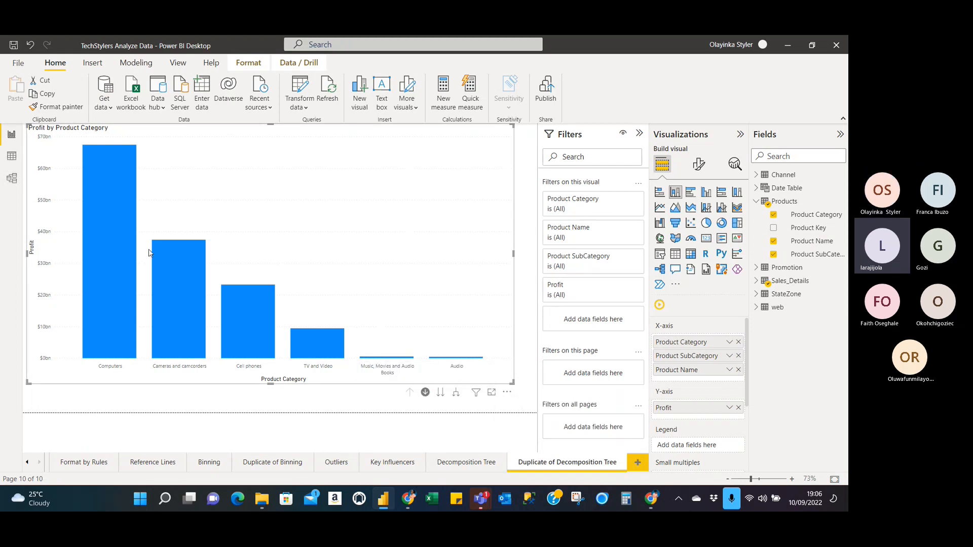
pyautogui.click(112, 249)
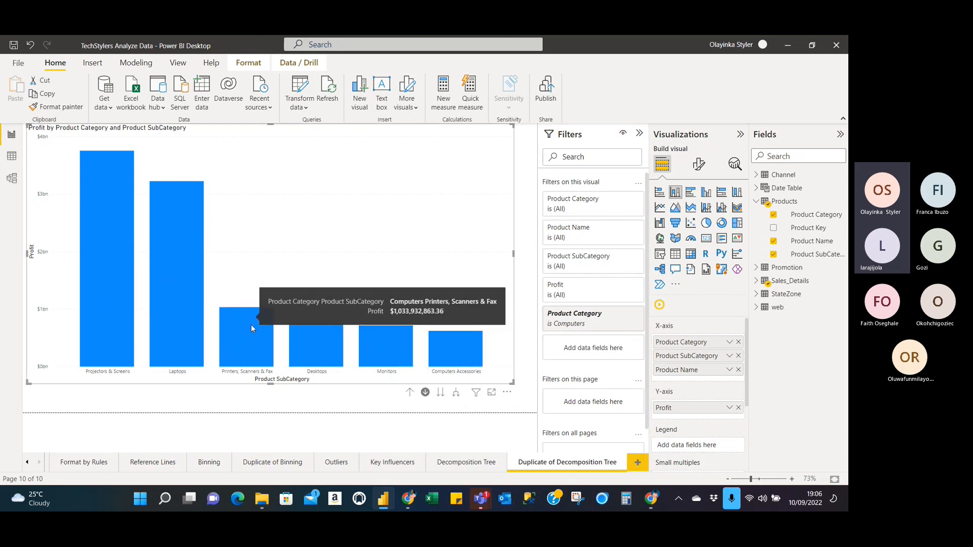
pyautogui.click(257, 339)
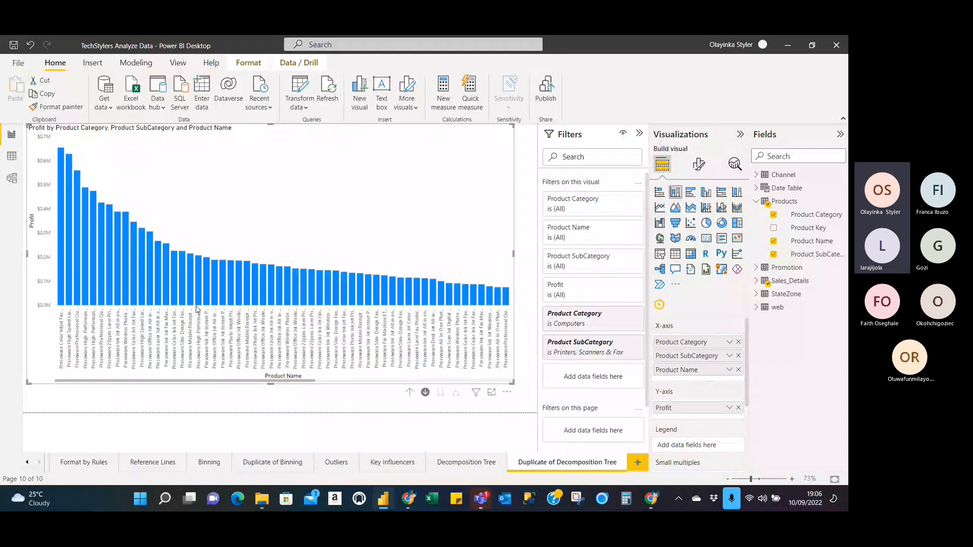
pyautogui.click(410, 393)
pyautogui.click(410, 393)
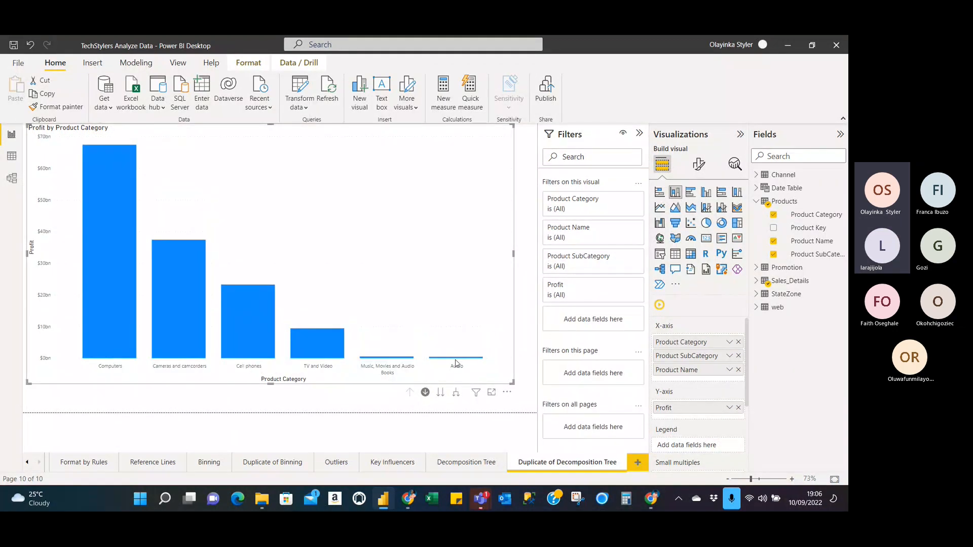
# Step: Move the whole column chart down through the Product SubCategory and Product Name levels, and drill back up to Product Category
pyautogui.click(441, 393)
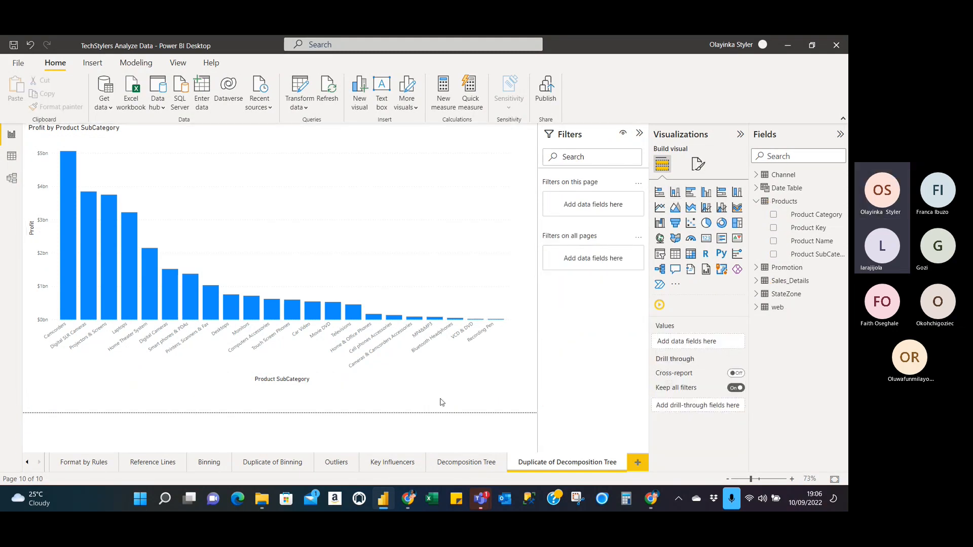
pyautogui.click(367, 247)
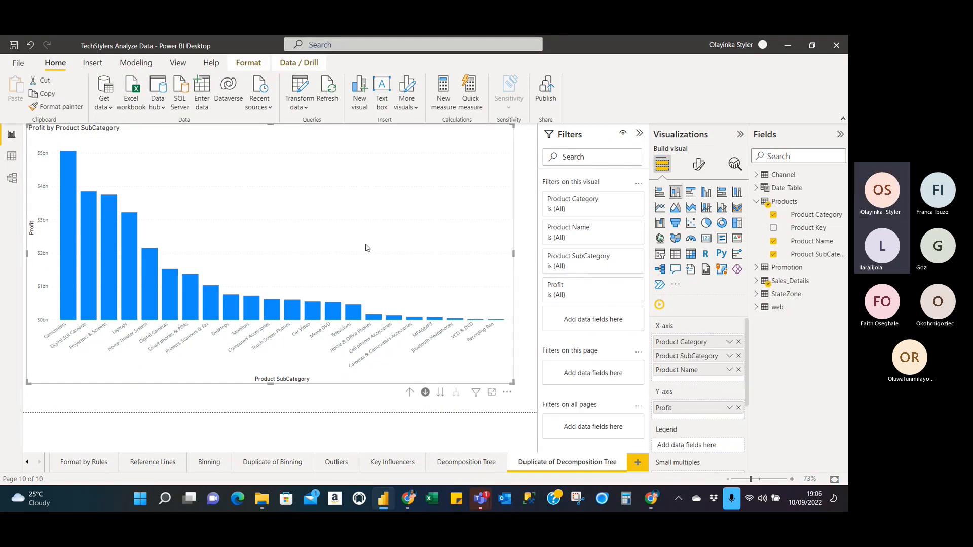
pyautogui.click(441, 393)
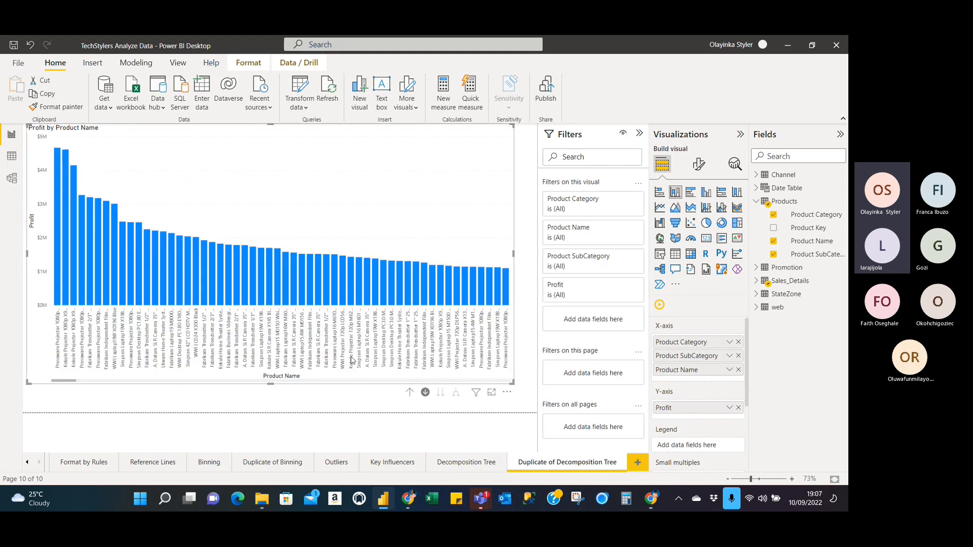
pyautogui.click(411, 393)
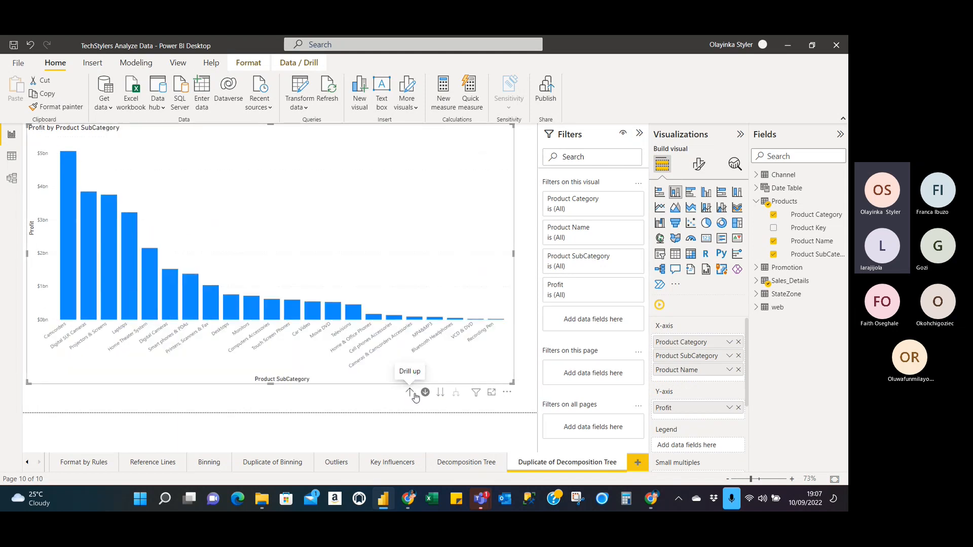
pyautogui.click(412, 393)
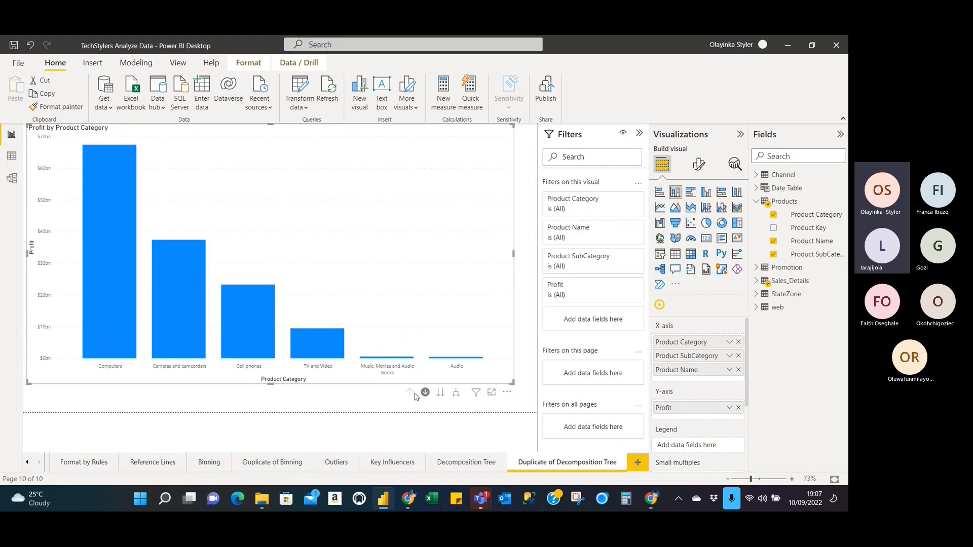
# Step: Rename the duplicated decomposition tree page as Column Chart VS Decomposition
pyautogui.click(469, 470)
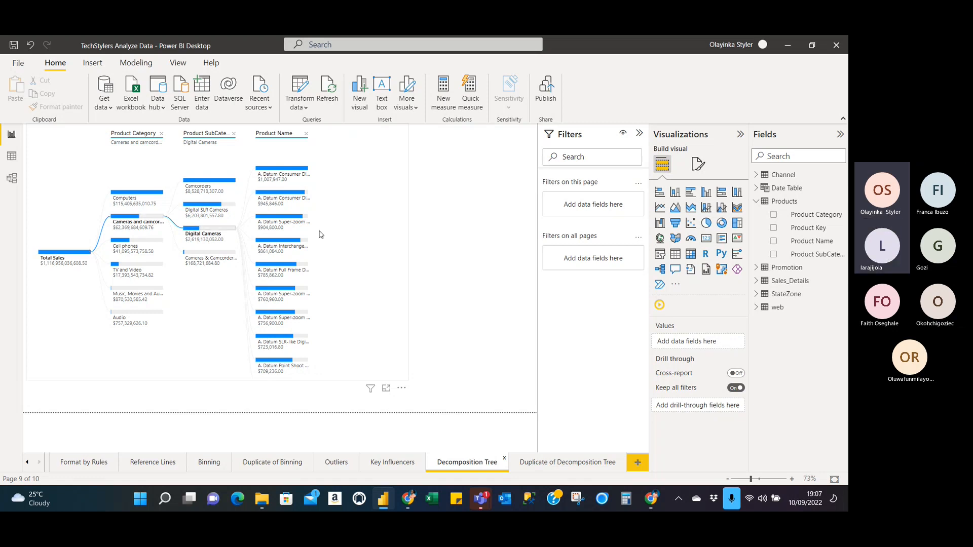
pyautogui.click(554, 463)
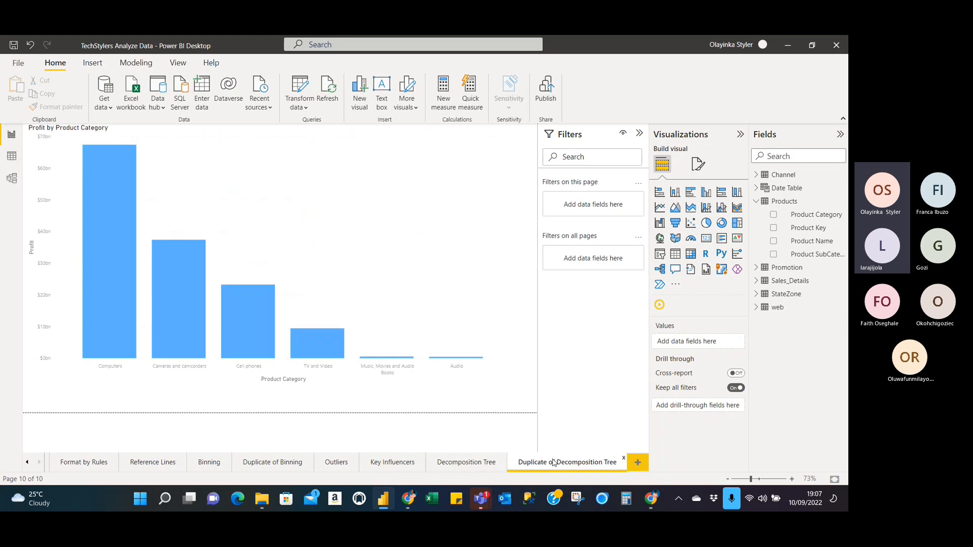
pyautogui.doubleClick(554, 461)
pyautogui.write('C')
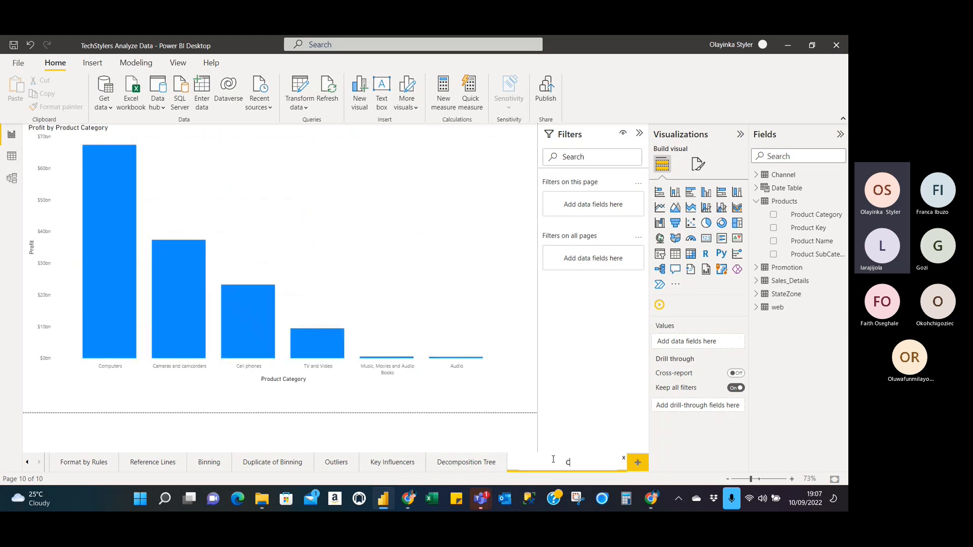
pyautogui.write('olumn Chart VS Decomposition')
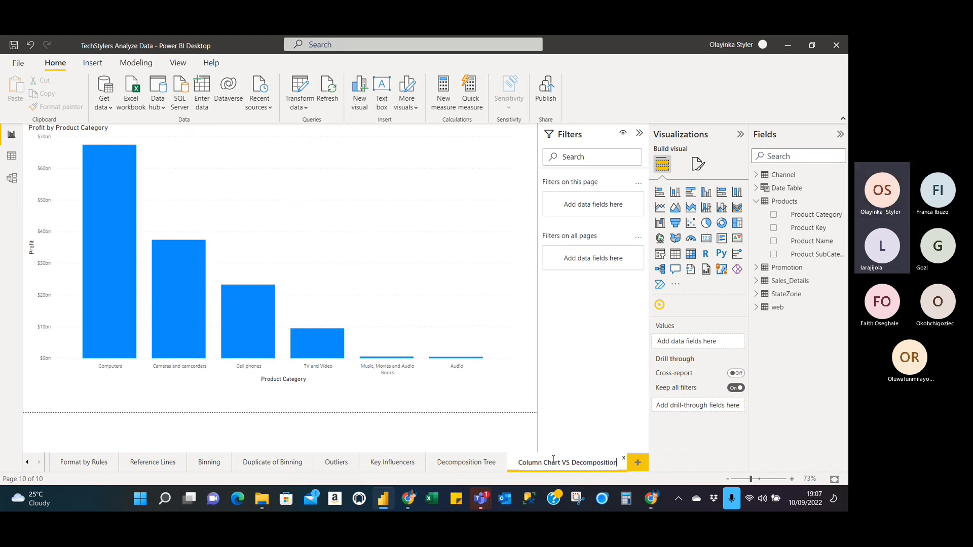
pyautogui.press('Return')
# Step: Compare the decomposition tree with the column chart by stepping the chart down all hierarchy levels and back to Product Category
pyautogui.click(451, 464)
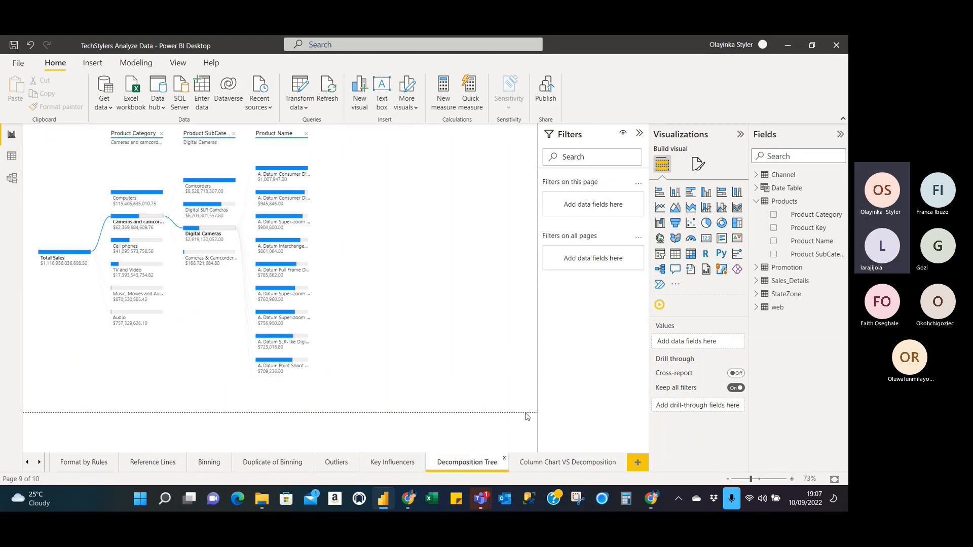
pyautogui.click(557, 462)
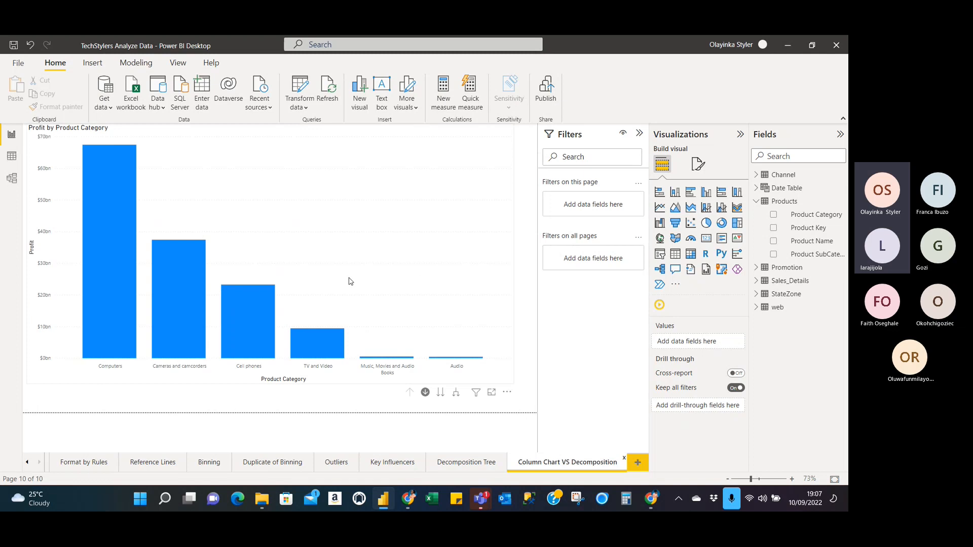
pyautogui.click(440, 394)
pyautogui.click(441, 395)
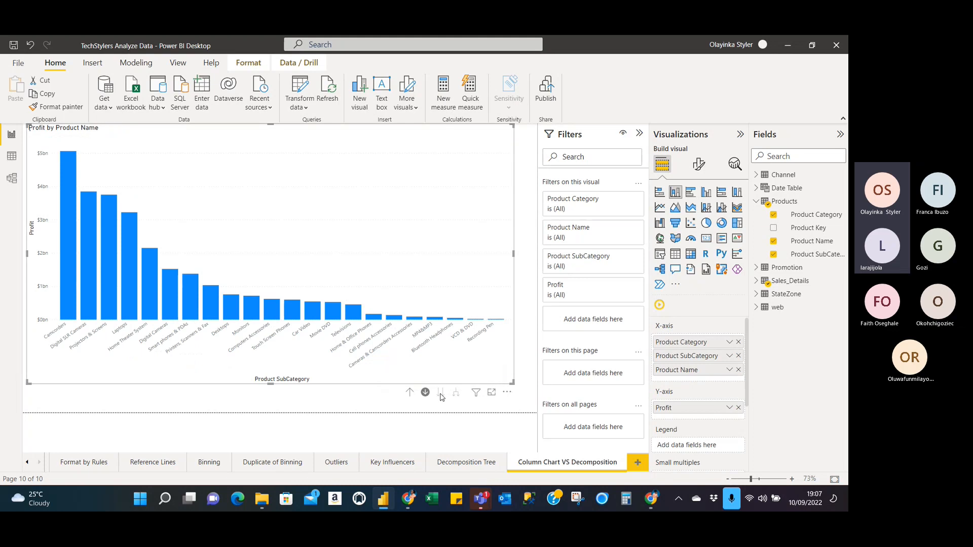
pyautogui.click(410, 393)
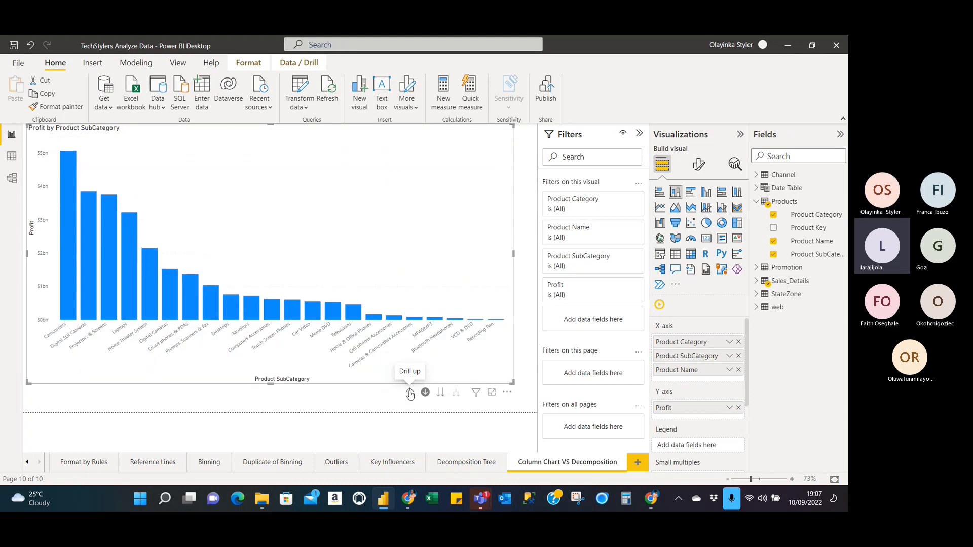
pyautogui.click(409, 393)
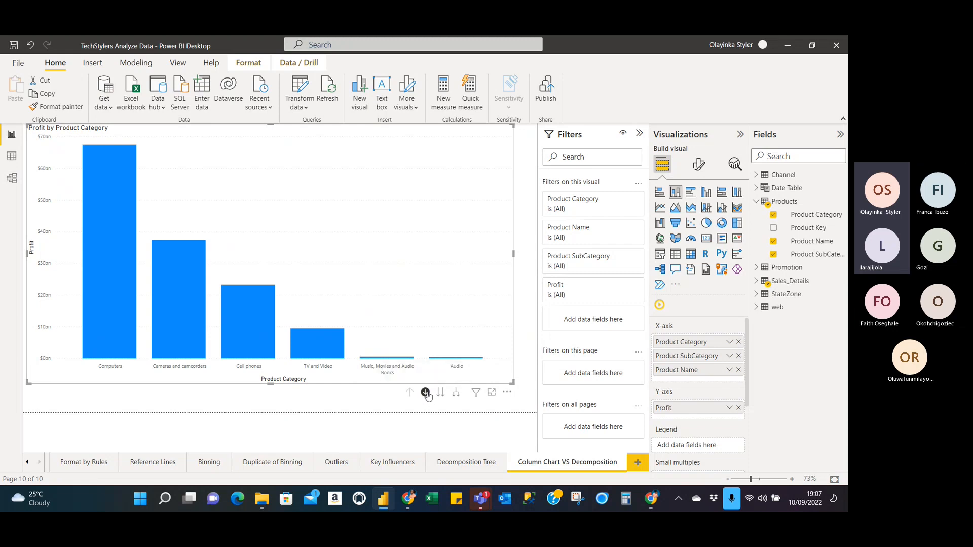
# Step: Drill the column chart into the Cell phones category's subcategories and compare it with the Decomposition Tree page
pyautogui.click(239, 317)
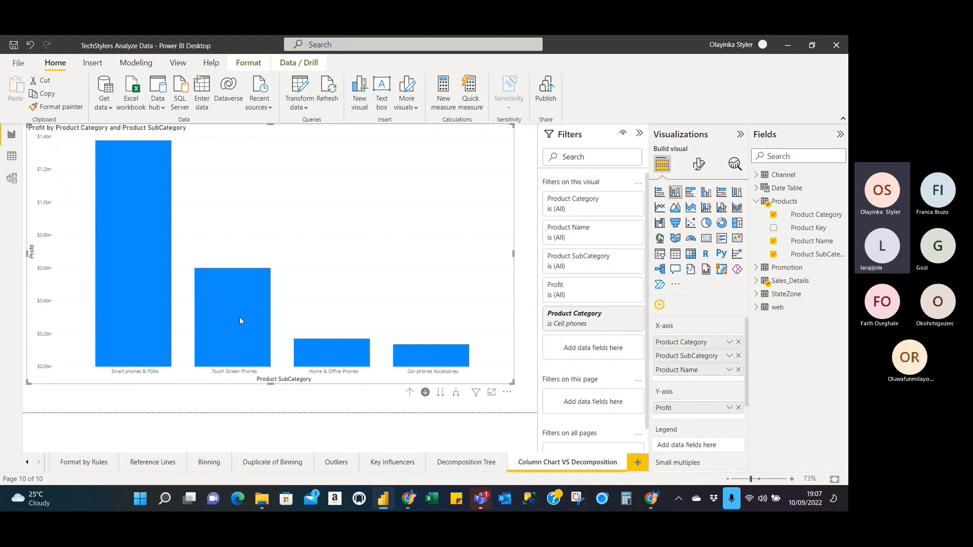
pyautogui.click(474, 464)
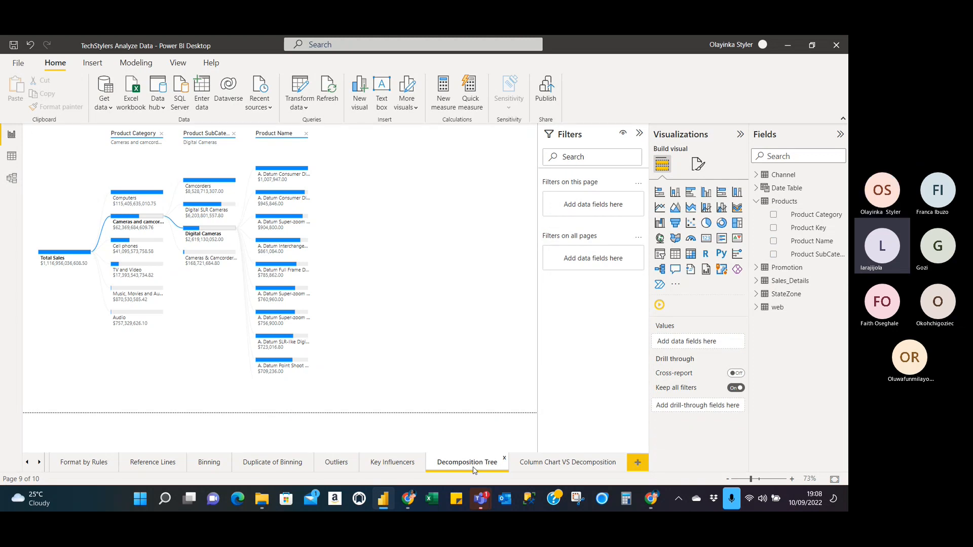
pyautogui.click(548, 468)
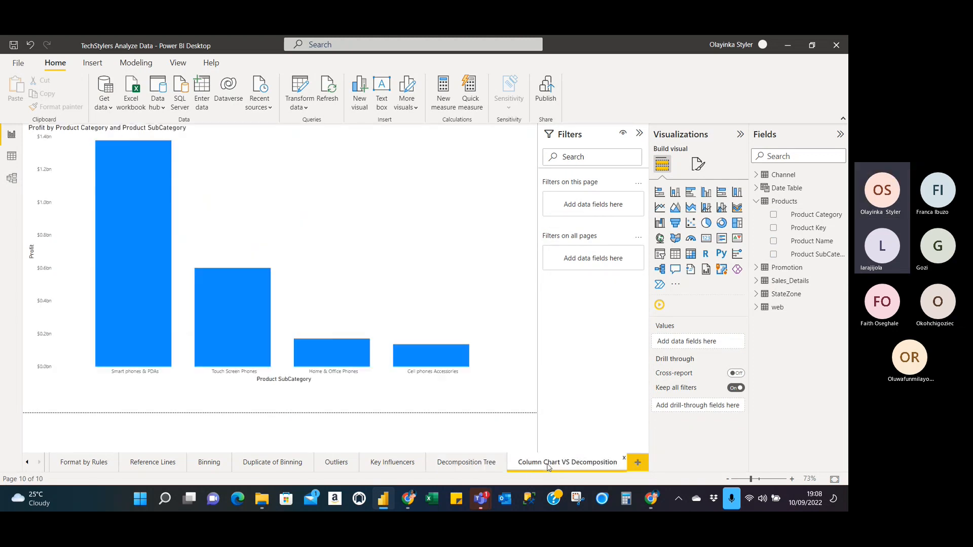
# Step: Remove the Product Name, Product SubCategory and Product Category levels from the tree on the Decomposition Tree page
pyautogui.click(472, 463)
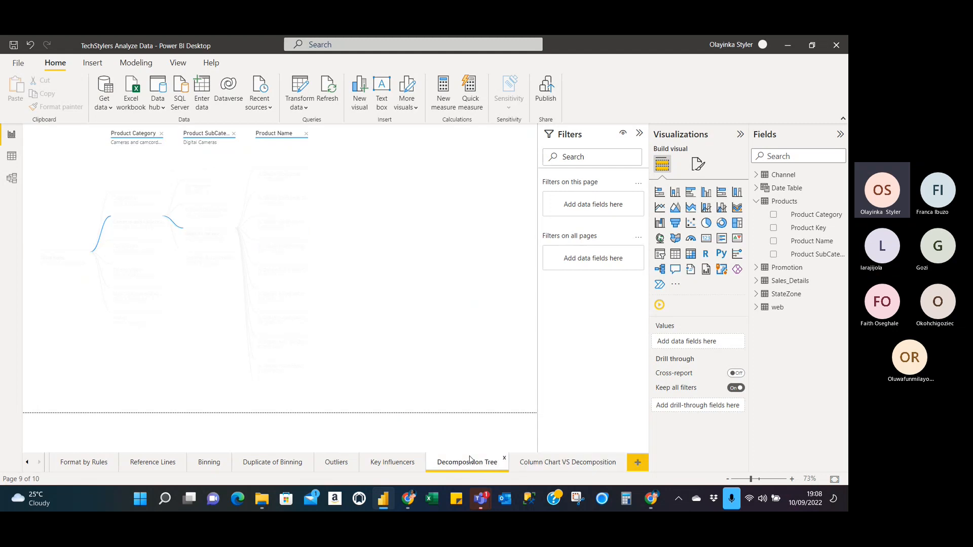
pyautogui.click(306, 134)
pyautogui.click(233, 134)
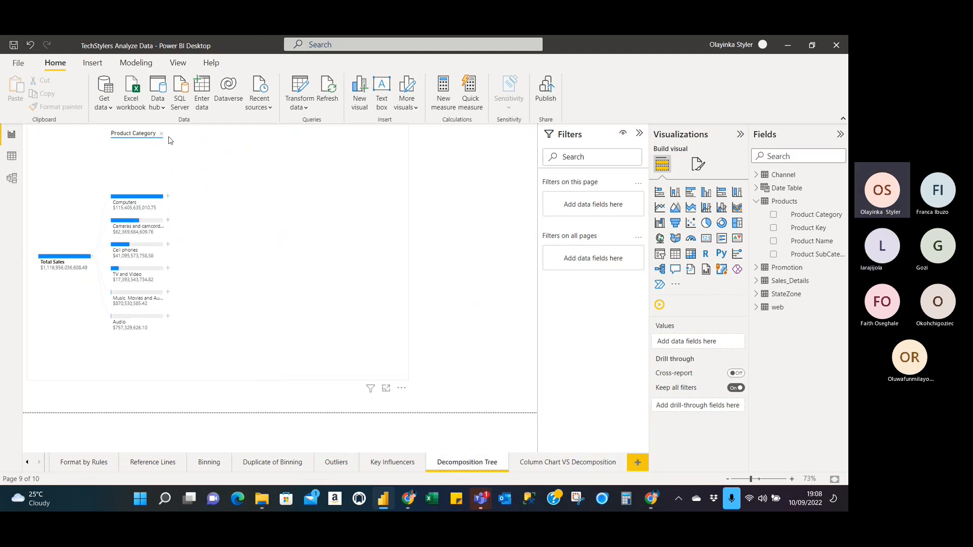
pyautogui.click(163, 135)
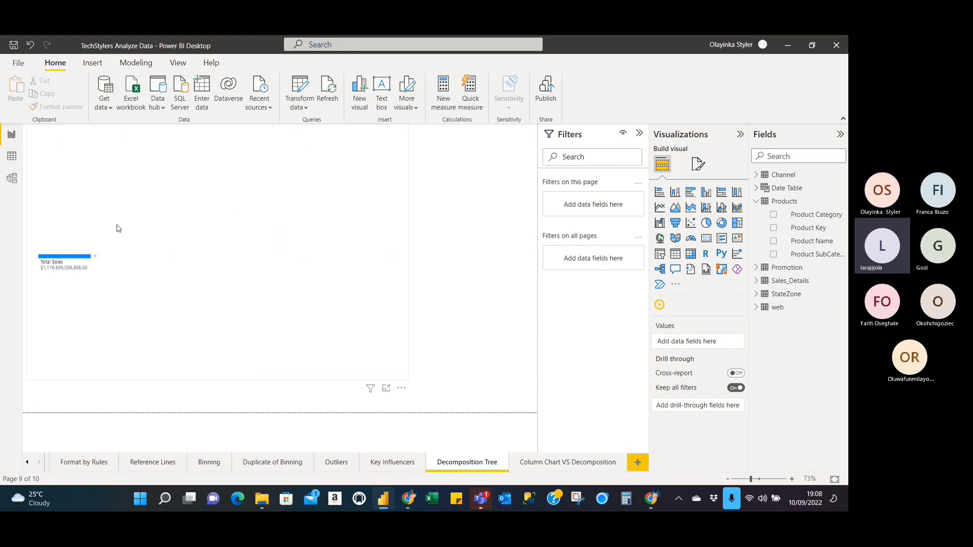
# Step: Break Total Sales down by Product SubCategory in the tree, and replace that level with Product Name
pyautogui.click(97, 257)
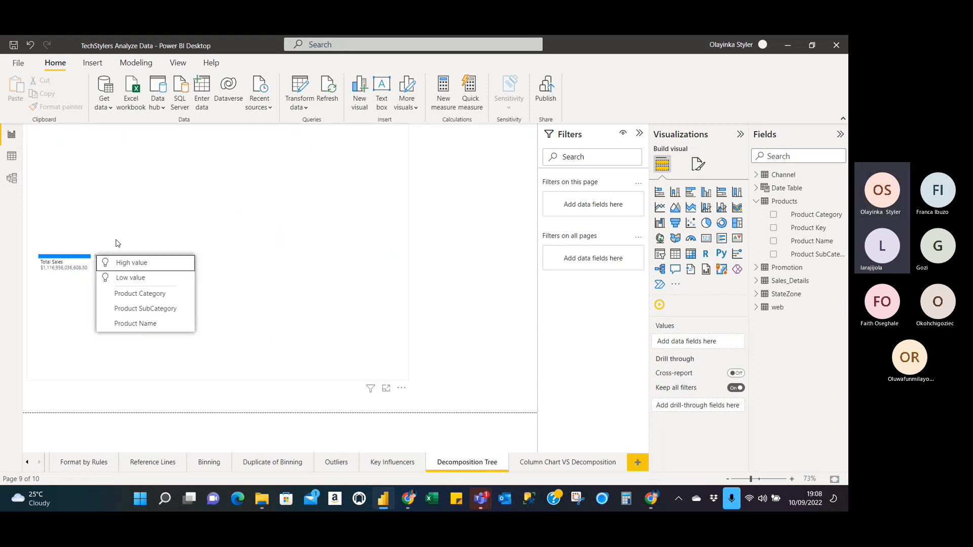
pyautogui.click(173, 310)
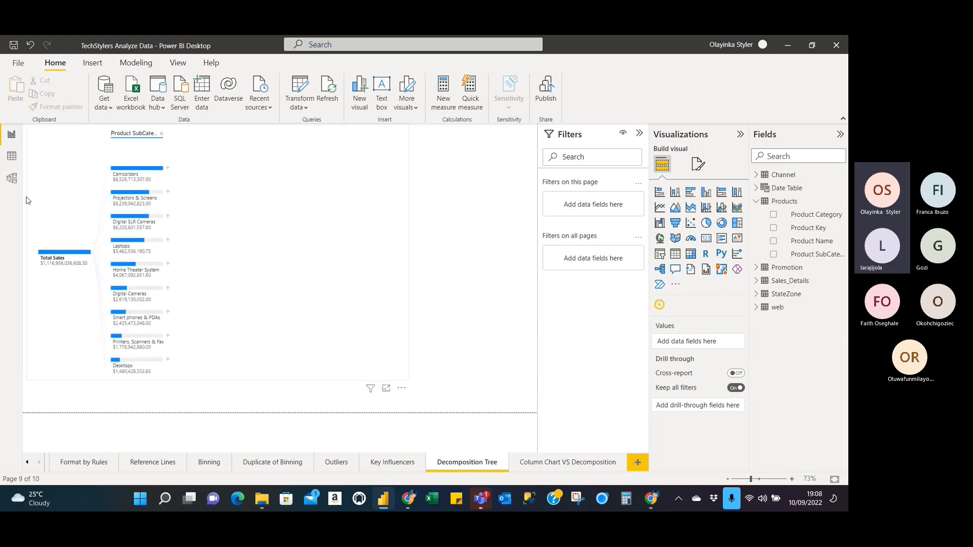
pyautogui.click(162, 134)
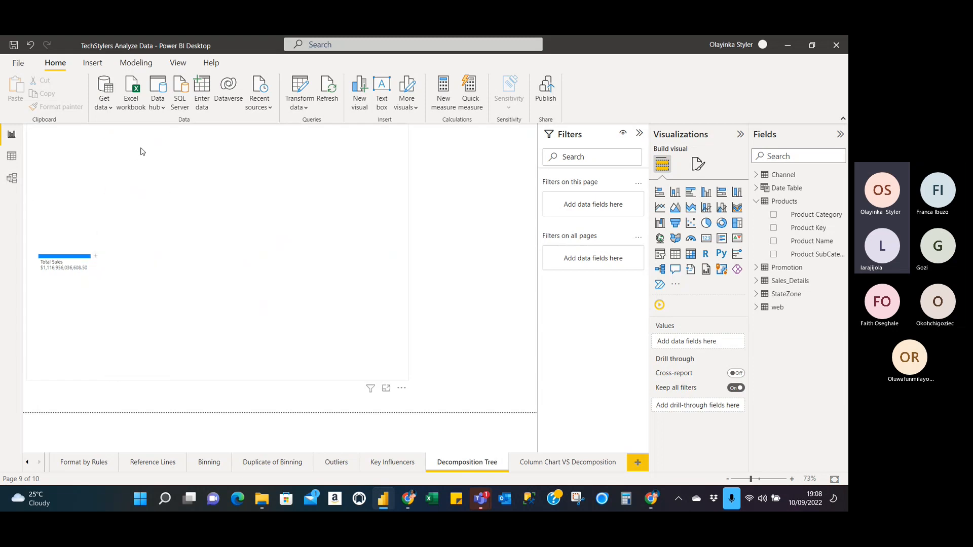
pyautogui.click(96, 258)
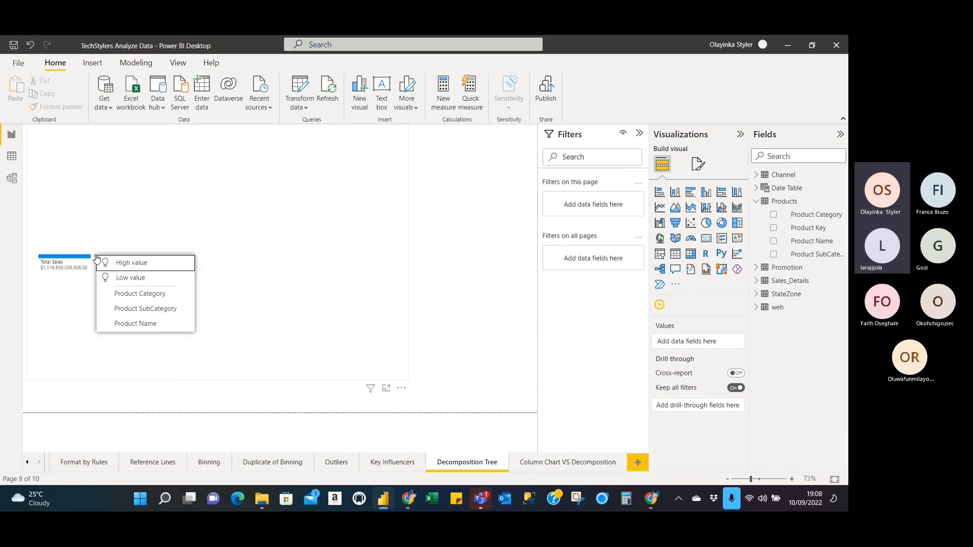
pyautogui.click(156, 326)
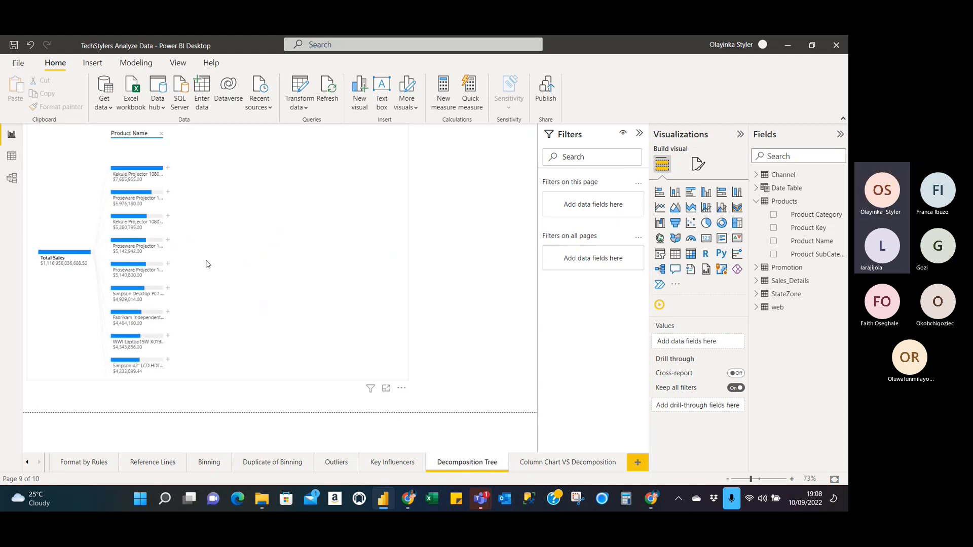
# Step: Remove the Product Name level from the decomposition tree and split Total Sales by High value
pyautogui.moveTo(163, 323)
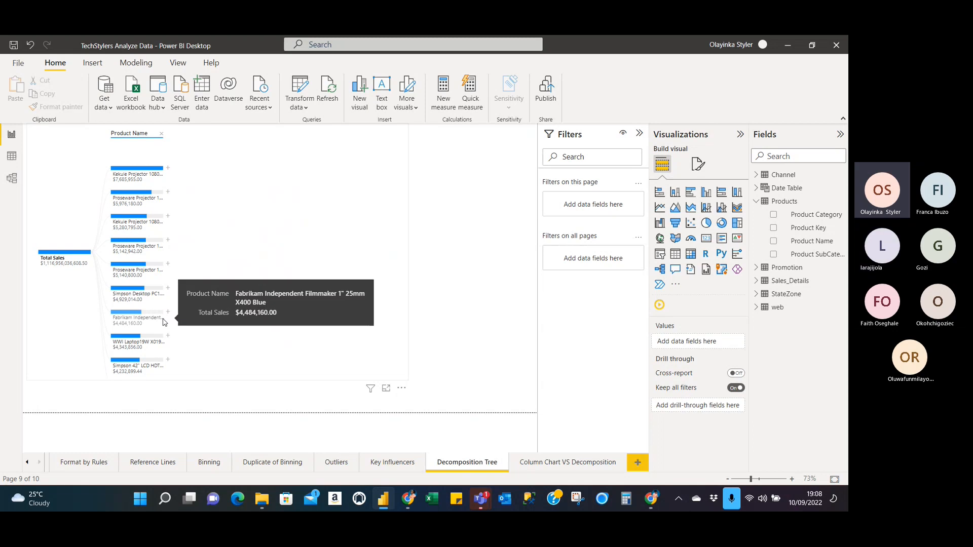
pyautogui.click(161, 134)
pyautogui.click(97, 262)
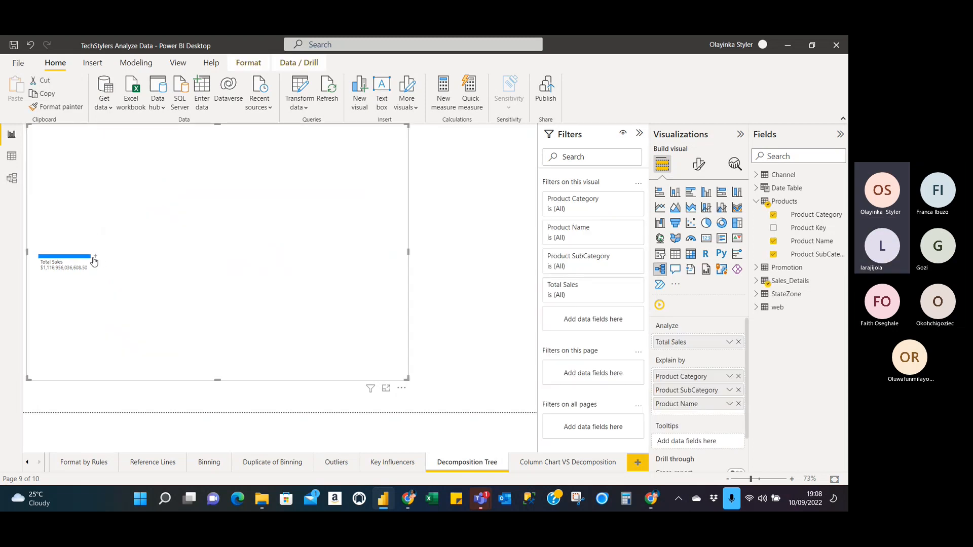
pyautogui.click(96, 260)
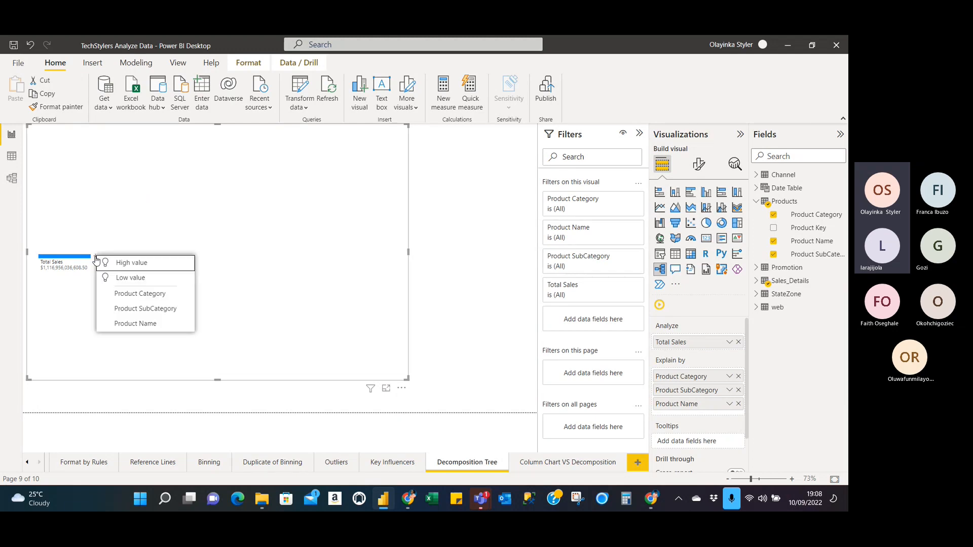
pyautogui.click(171, 264)
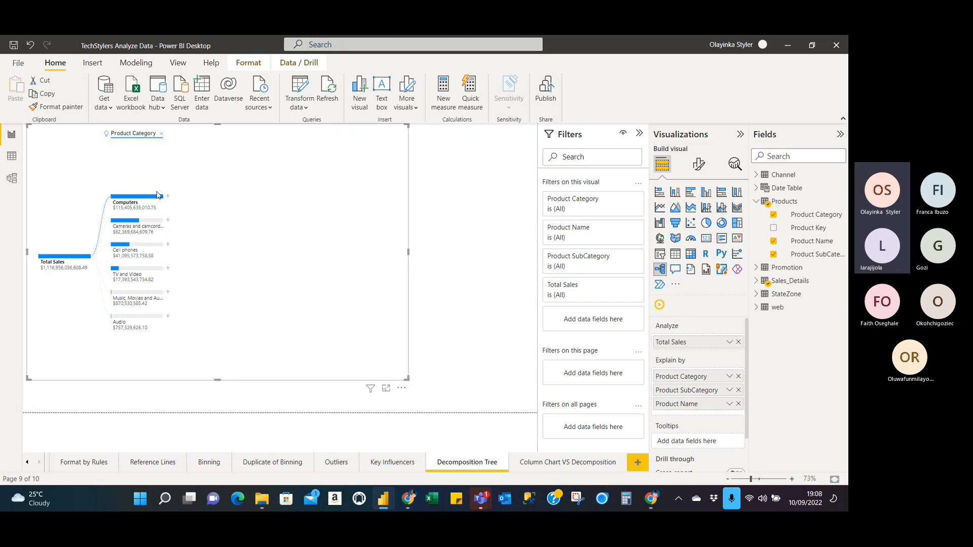
# Step: Break the Cameras and camcorders category down by Low value, and remove the resulting level from the tree
pyautogui.click(168, 220)
pyautogui.click(213, 242)
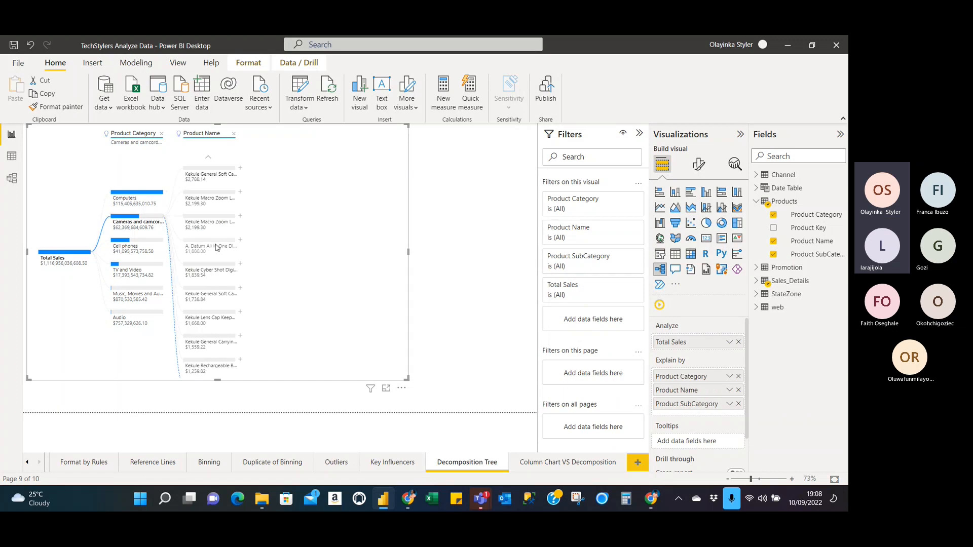
pyautogui.click(233, 134)
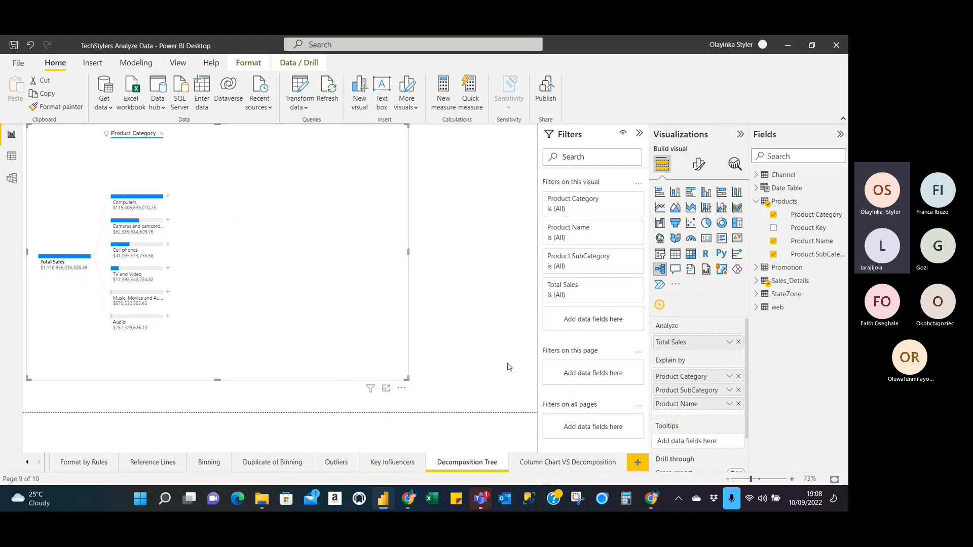
# Step: After a glance at the column chart page, break Cameras and camcorders down by Product SubCategory and Digital Cameras by High value
pyautogui.click(576, 462)
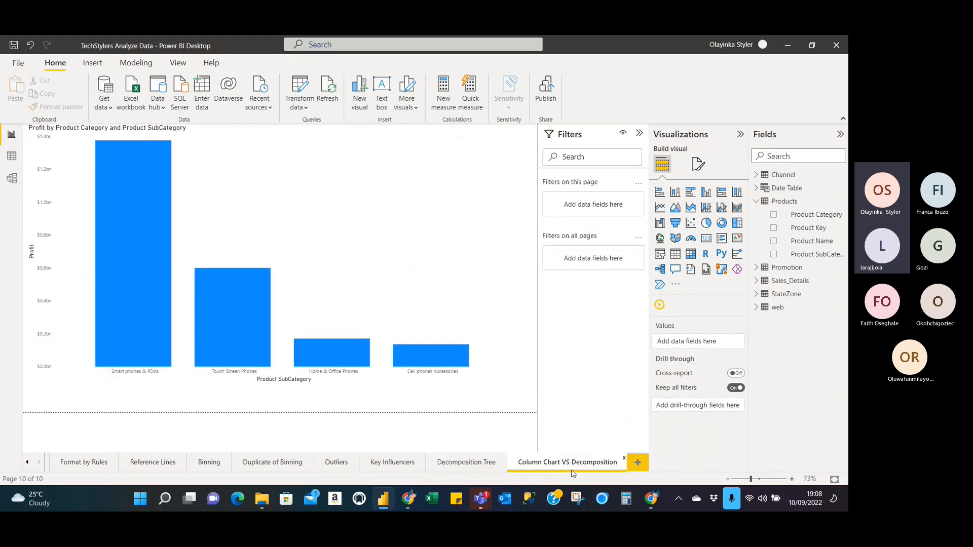
pyautogui.click(471, 463)
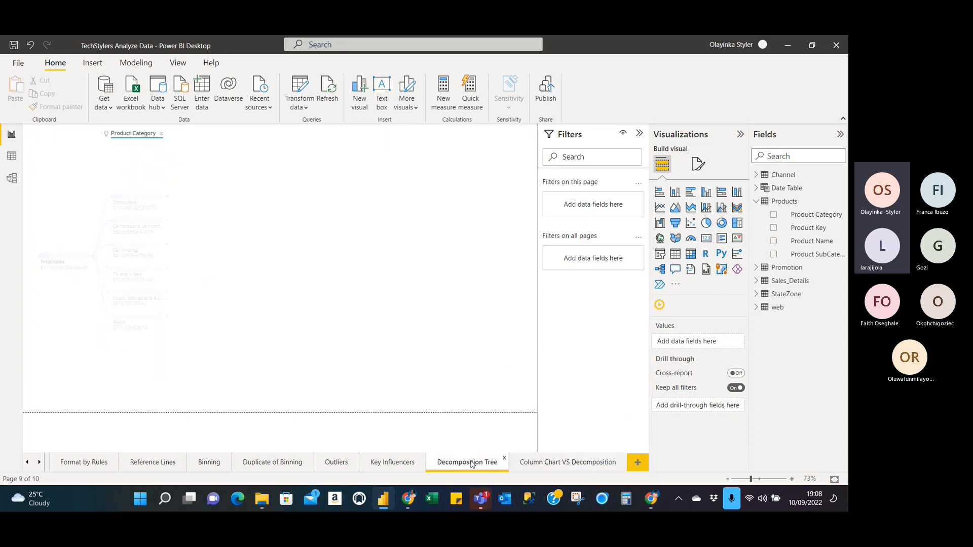
pyautogui.click(168, 222)
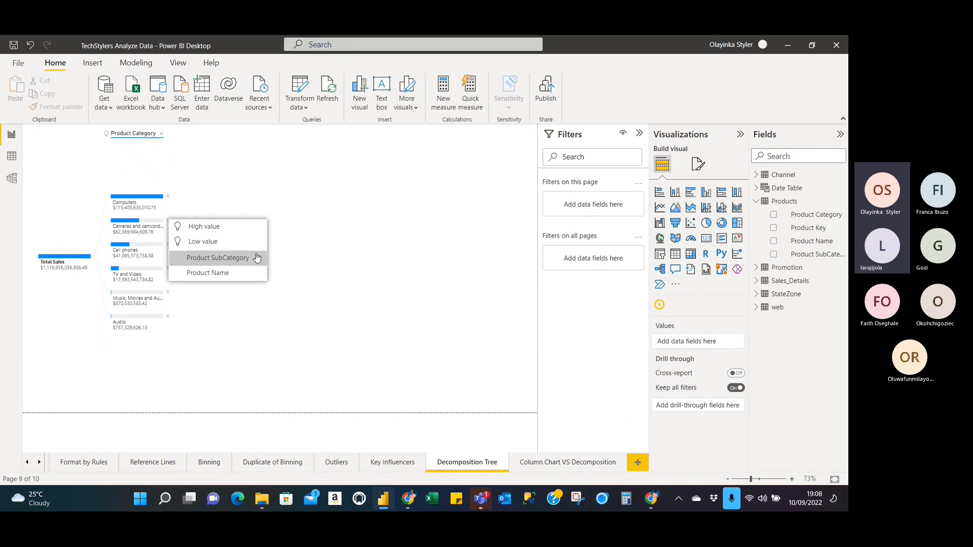
pyautogui.click(257, 258)
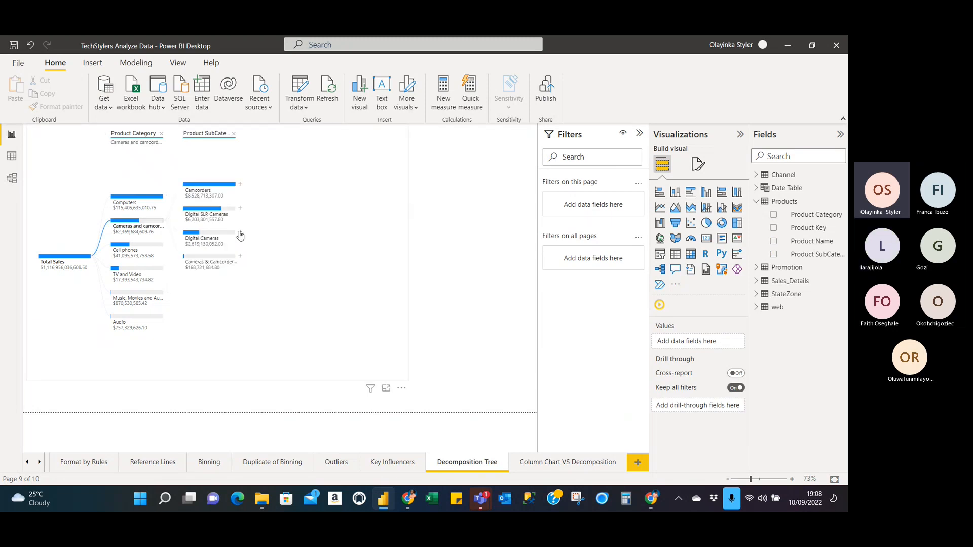
pyautogui.click(240, 234)
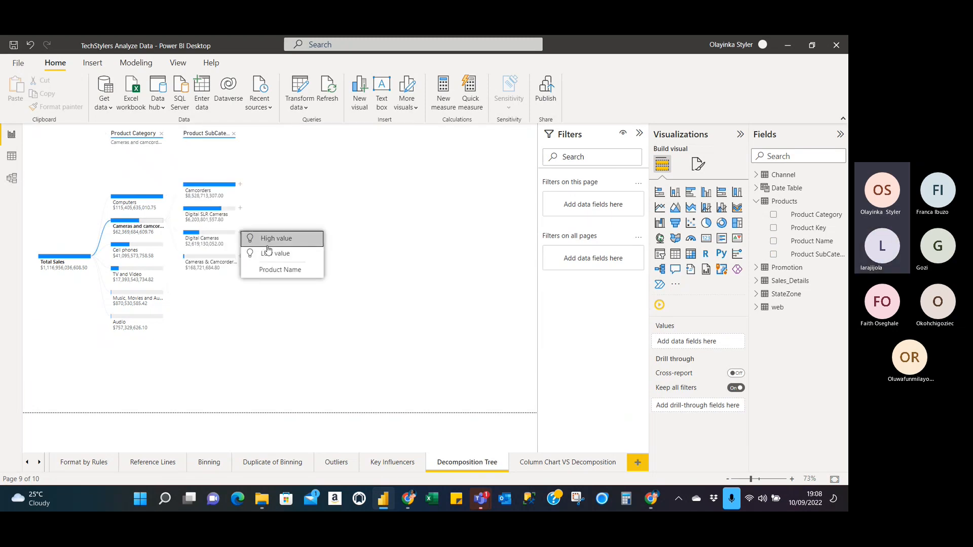
pyautogui.click(299, 241)
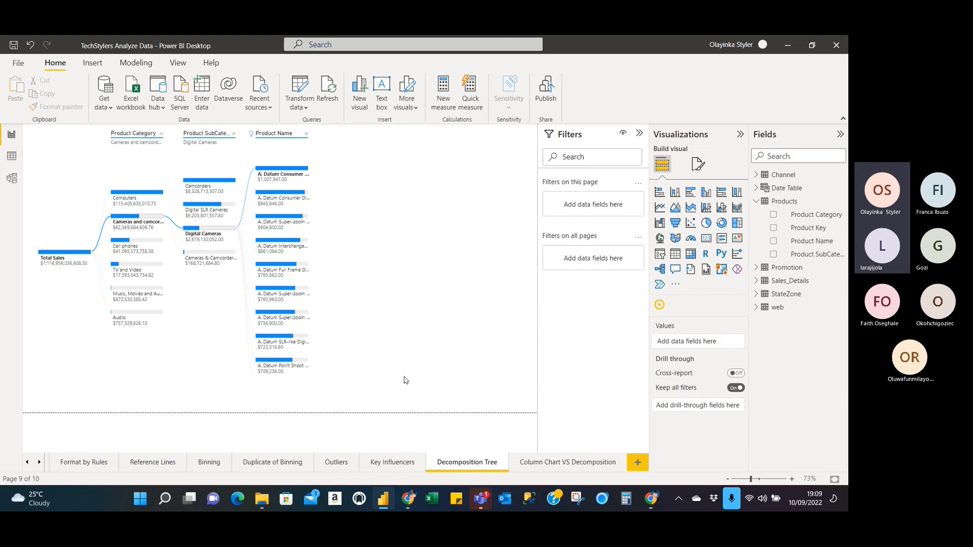
# Step: Enlarge the decomposition tree visual to fill almost the full width and height of the report page
pyautogui.click(390, 341)
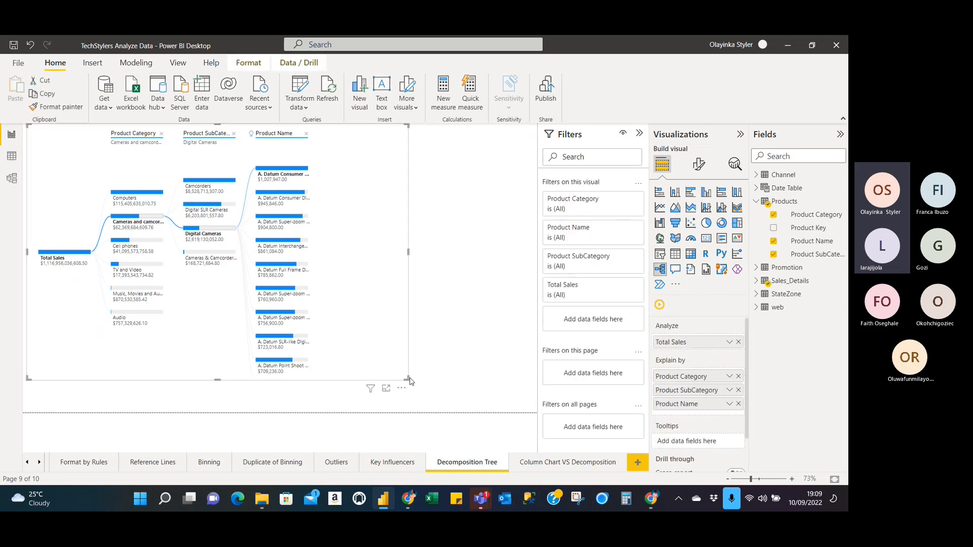
pyautogui.click(411, 381)
pyautogui.click(391, 347)
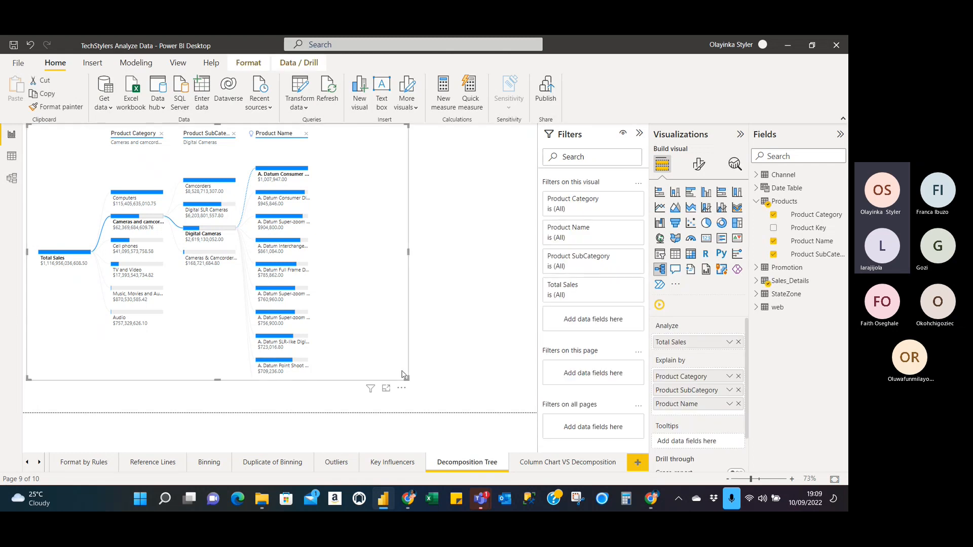
pyautogui.moveTo(408, 378); pyautogui.dragTo(532, 406)
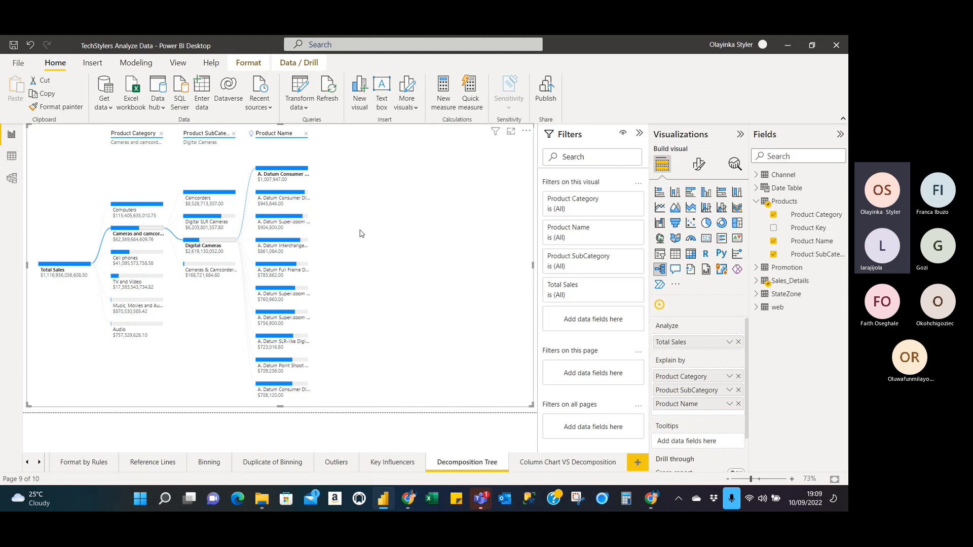
# Step: Highlight the paths of several Digital Cameras products one after another in the tree, and clear the highlight
pyautogui.click(256, 174)
pyautogui.click(289, 195)
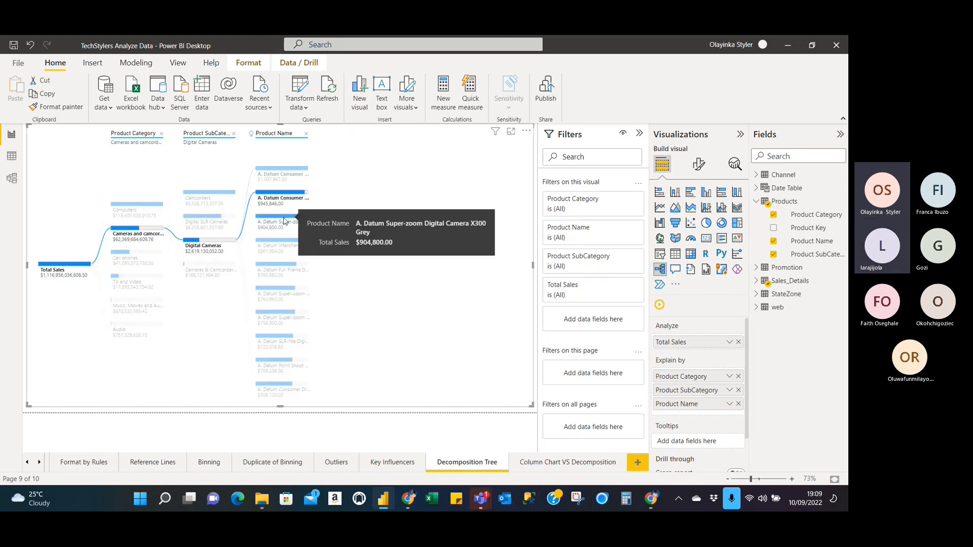
pyautogui.click(283, 221)
pyautogui.click(286, 242)
pyautogui.click(287, 264)
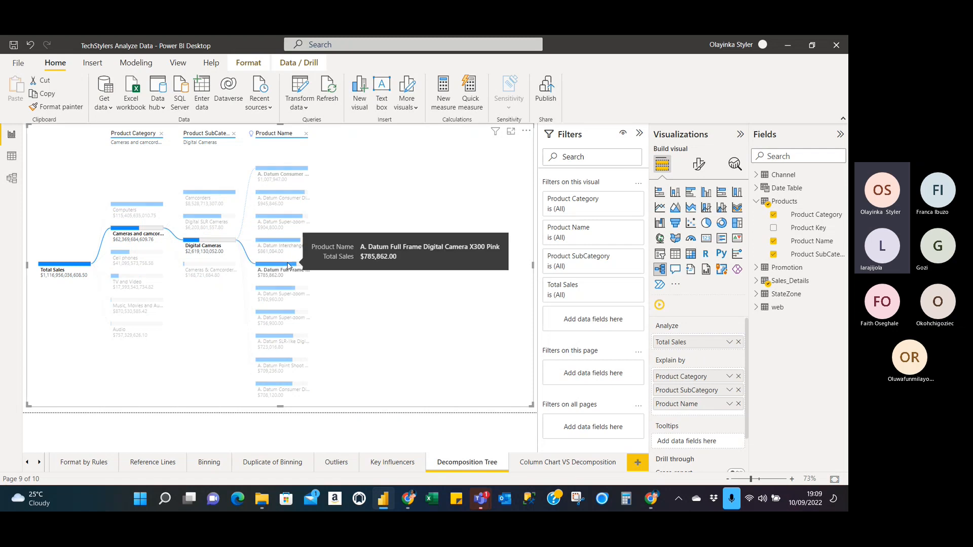
pyautogui.click(286, 279)
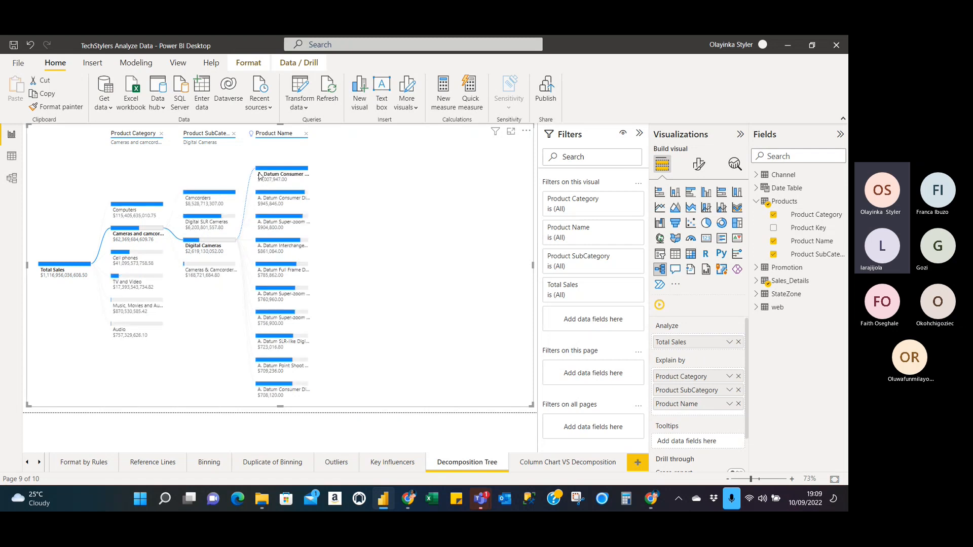
pyautogui.click(284, 295)
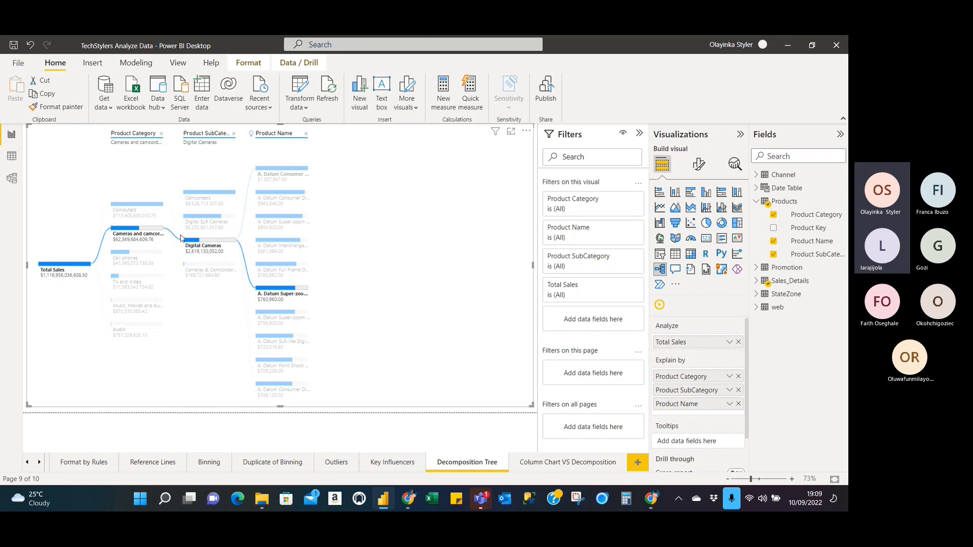
pyautogui.click(501, 357)
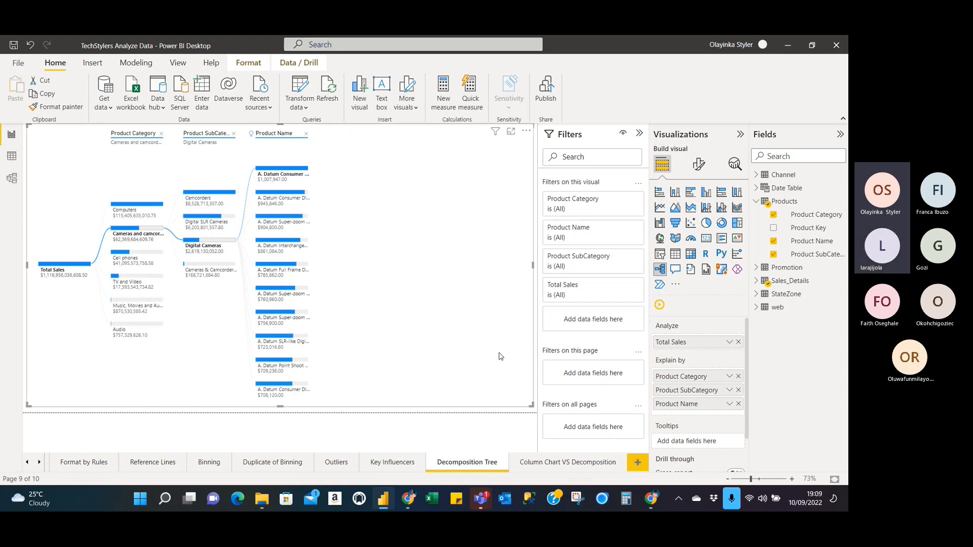
# Step: Review the report pages backward from Column Chart VS Decomposition through Key Influencers, Outliers and Duplicate of Binning to Binning
pyautogui.click(568, 463)
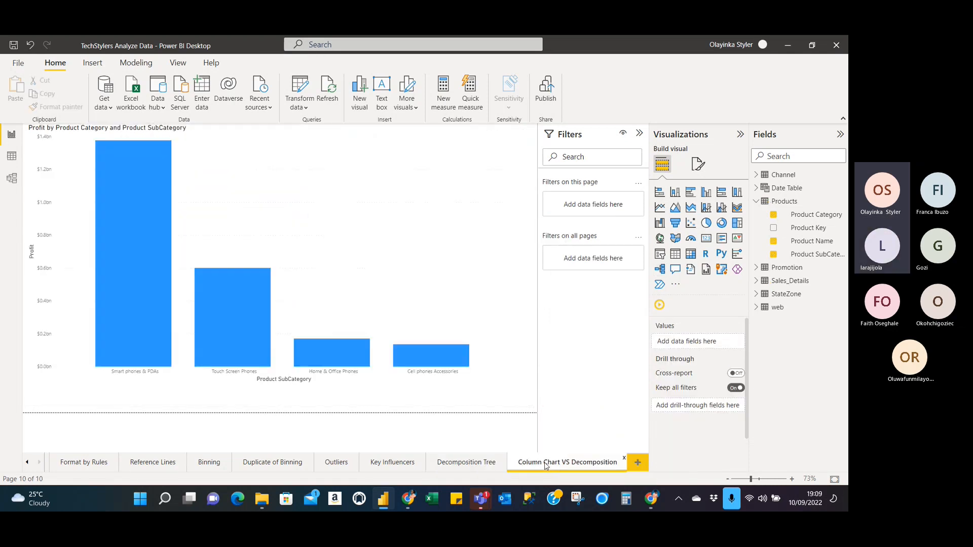
pyautogui.click(403, 462)
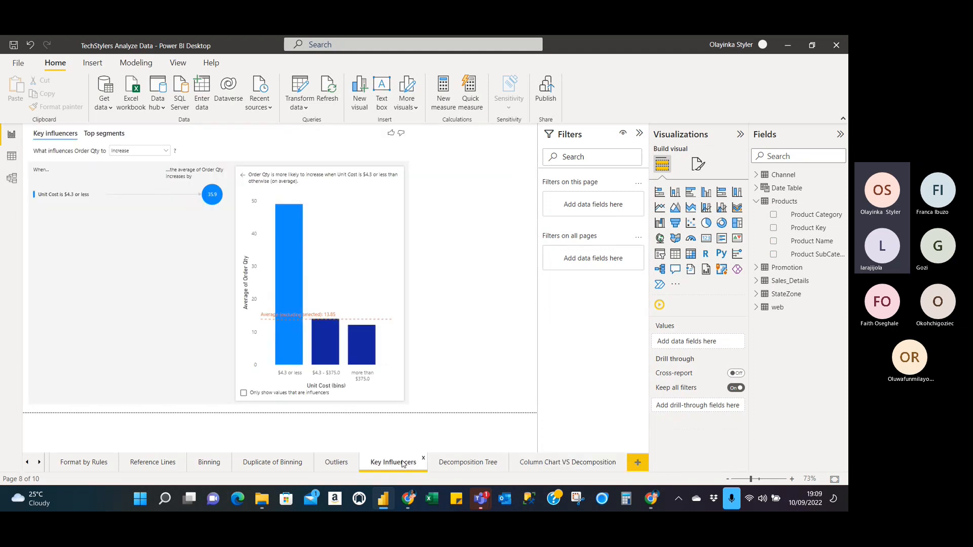
pyautogui.click(325, 461)
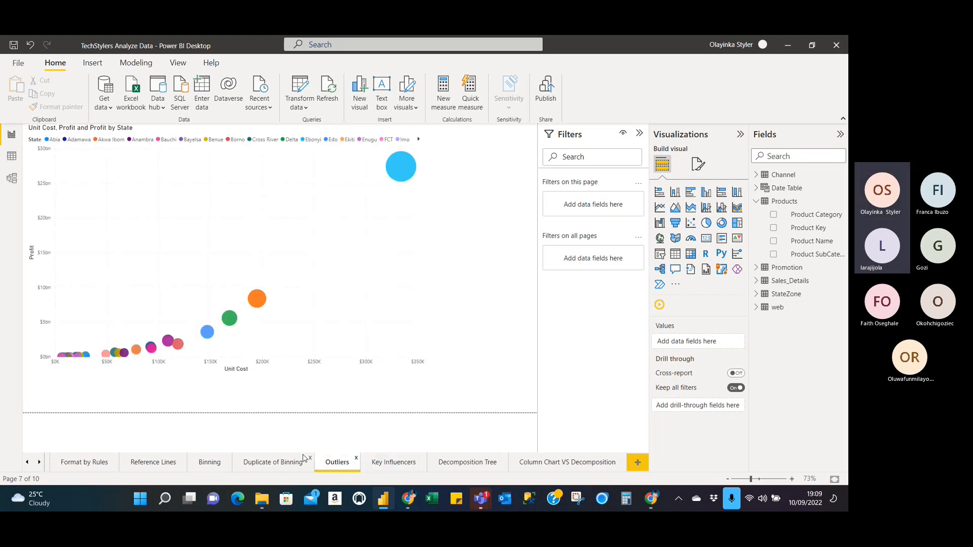
pyautogui.click(283, 463)
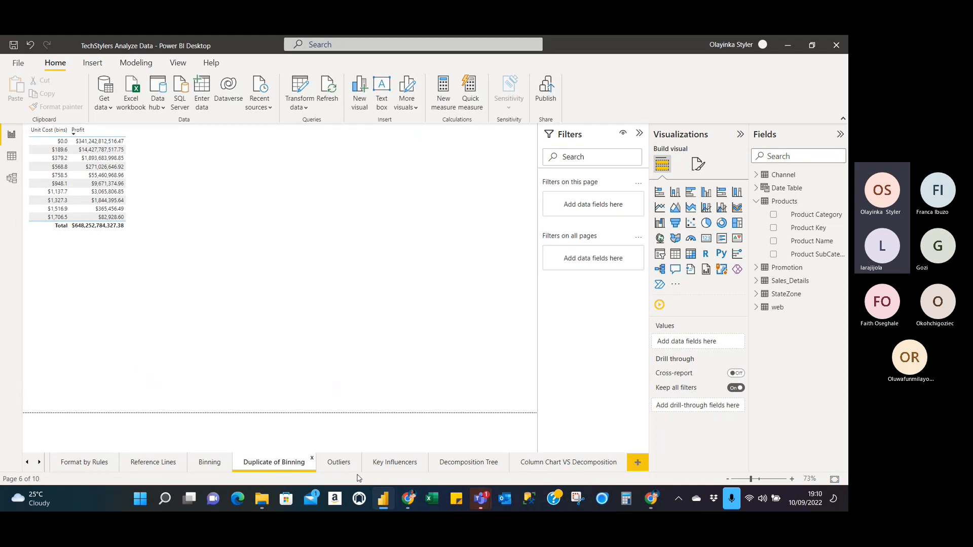
pyautogui.click(343, 464)
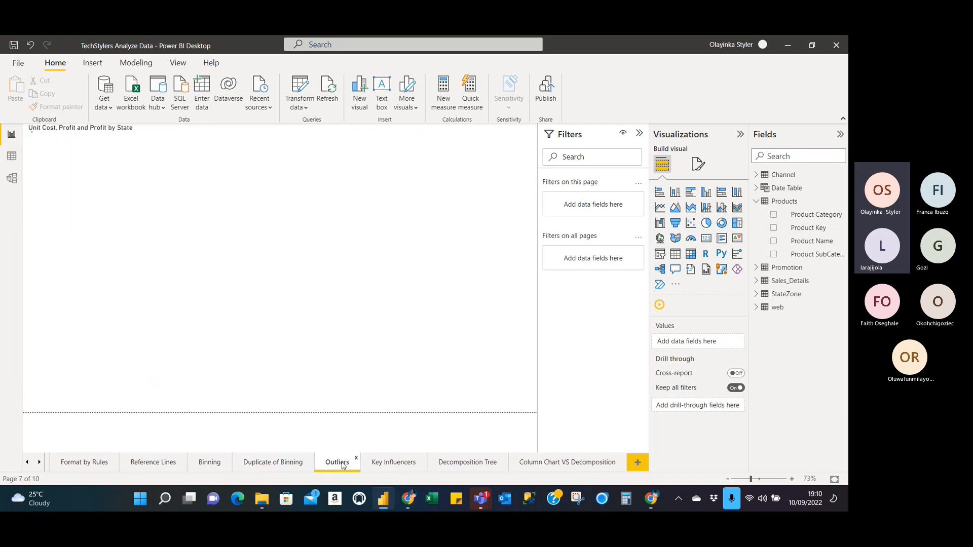
pyautogui.click(205, 463)
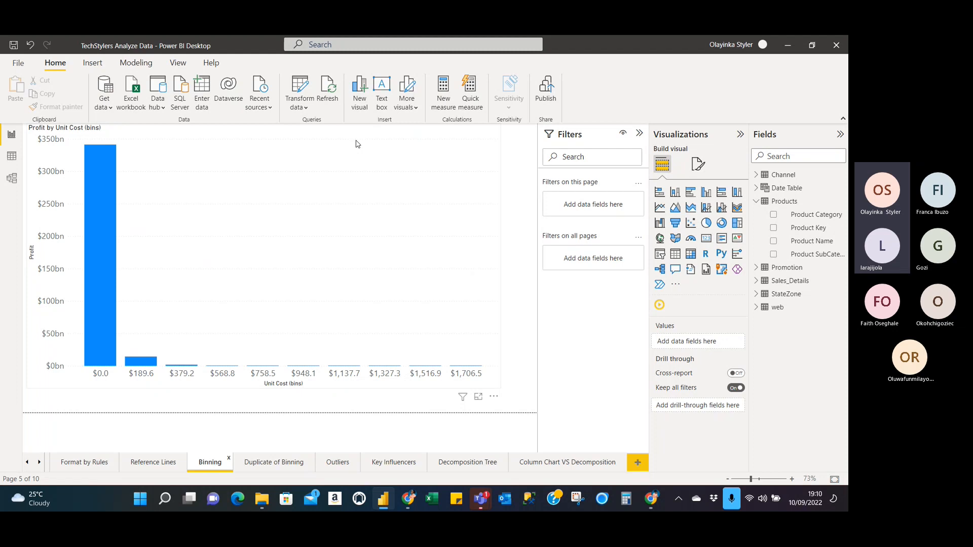
# Step: Review the report pages forward from Duplicate of Binning through Outliers, Key Influencers and Decomposition Tree to Column Chart VS Decomposition
pyautogui.click(277, 463)
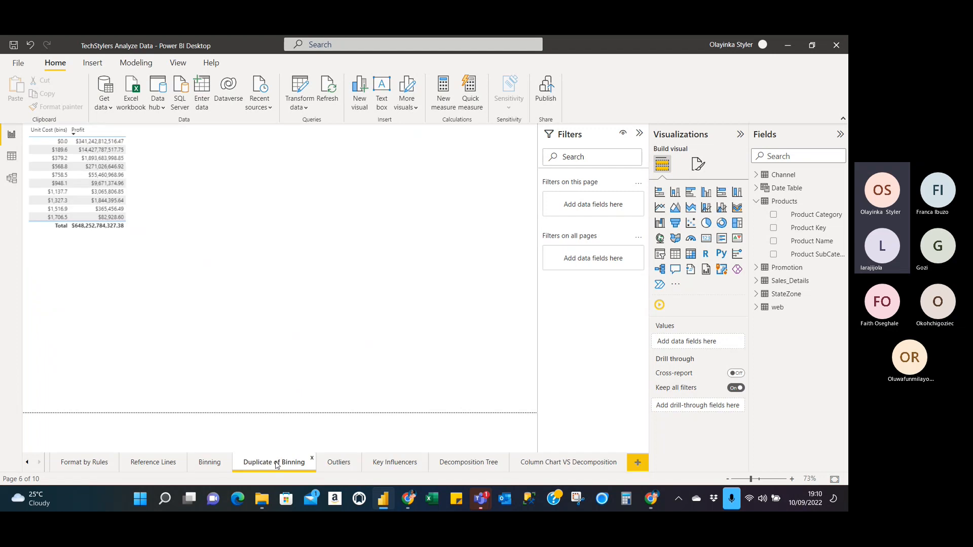
pyautogui.click(346, 468)
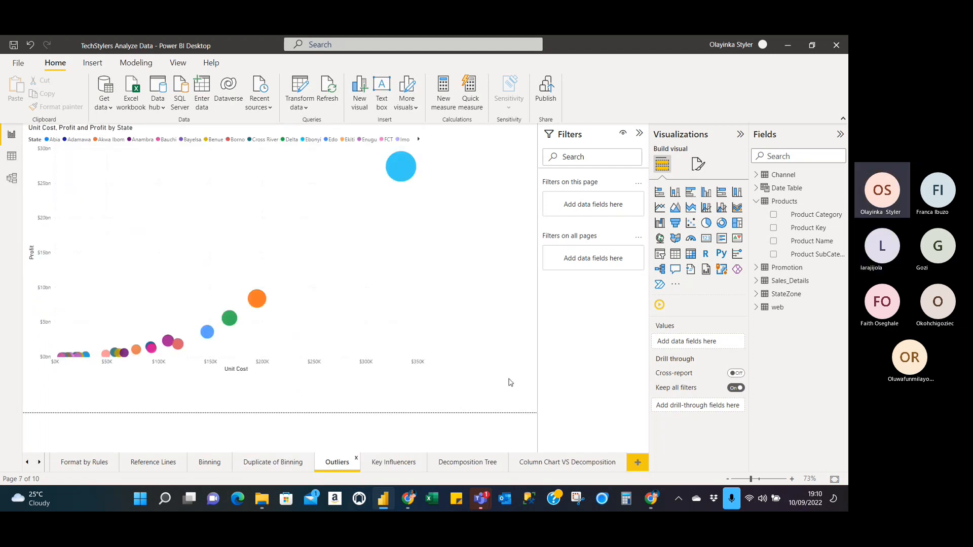
pyautogui.click(406, 463)
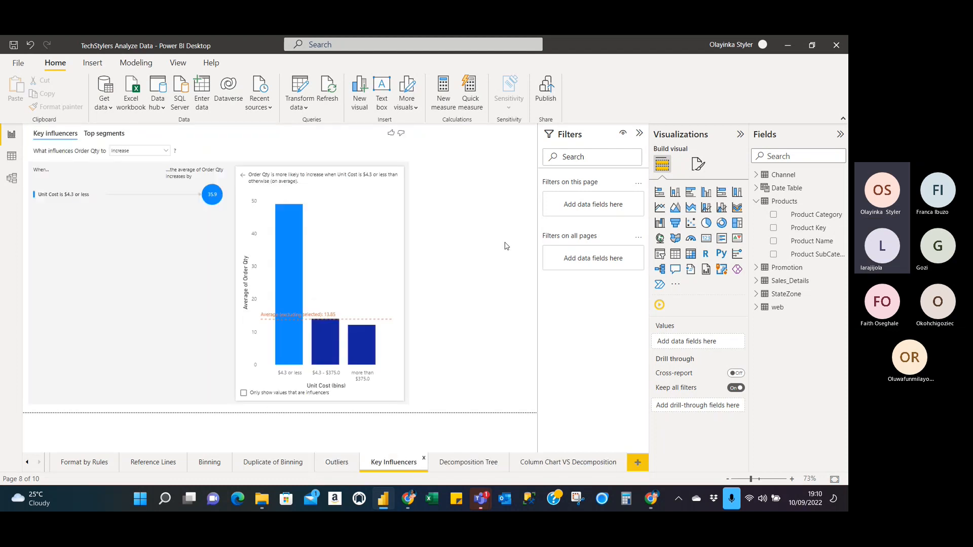
pyautogui.click(475, 463)
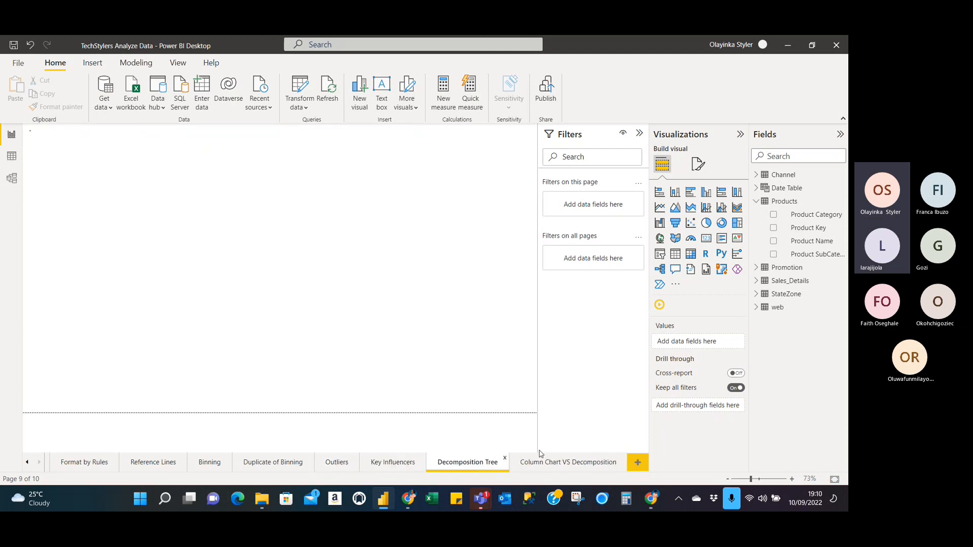
pyautogui.click(561, 463)
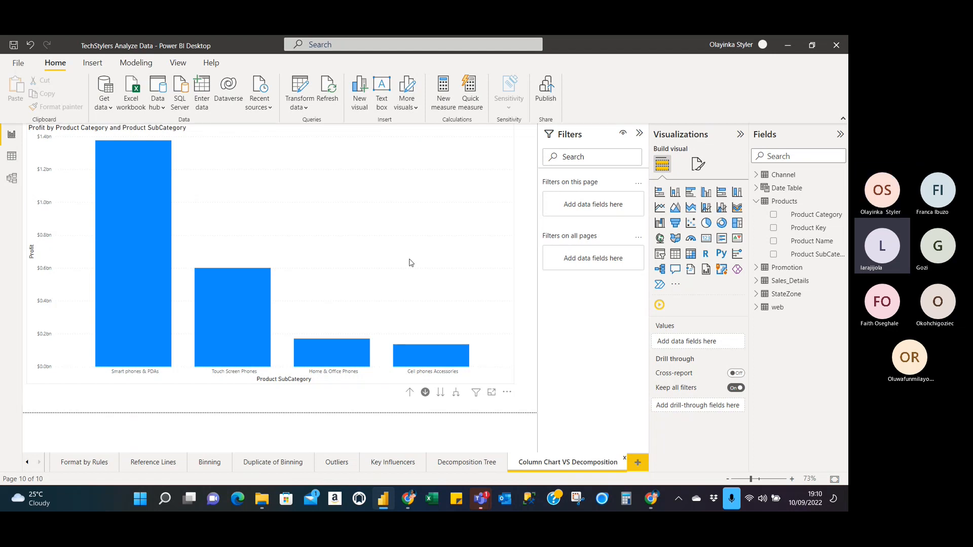
# Step: Collapse the Products table's field list and go back through the report pages to the Binning page
pyautogui.click(756, 202)
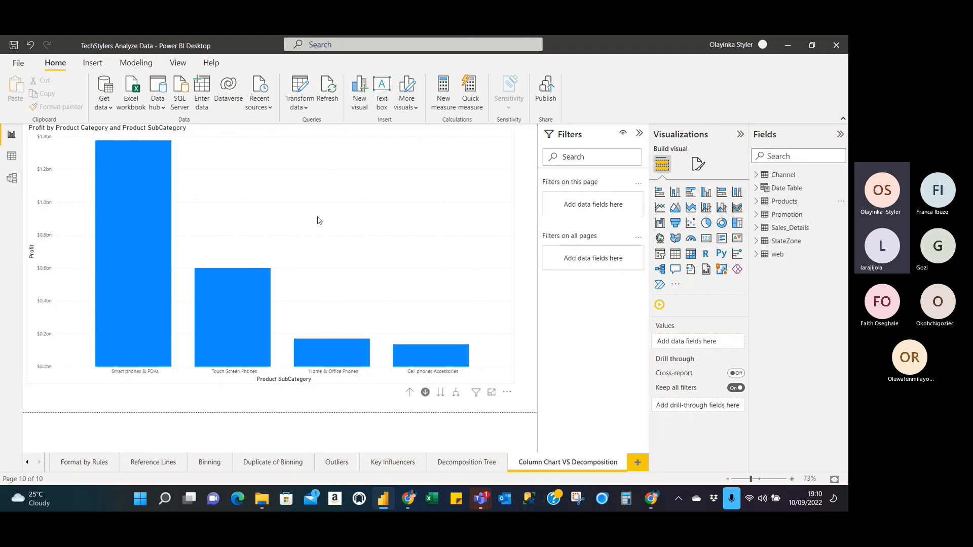
pyautogui.click(476, 463)
pyautogui.click(395, 463)
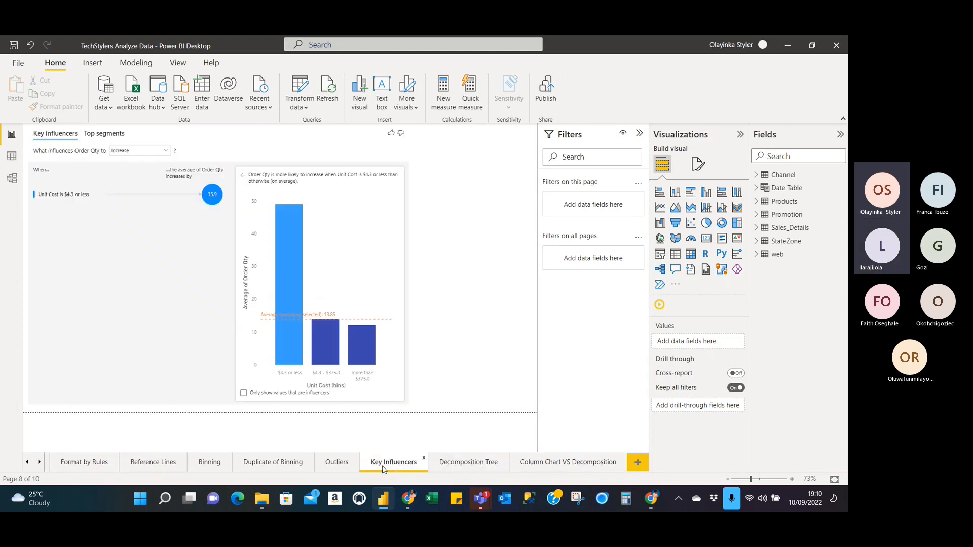
pyautogui.click(337, 462)
pyautogui.click(283, 463)
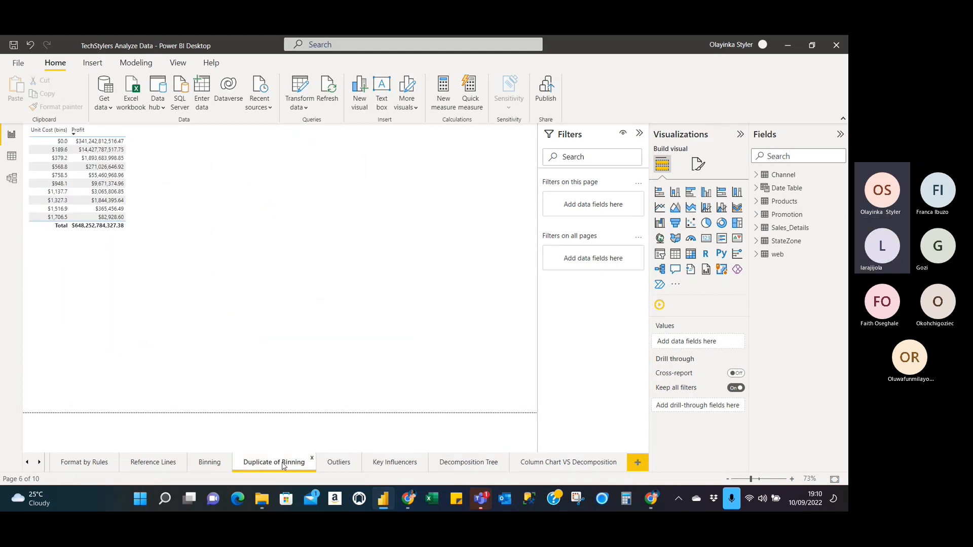
pyautogui.click(211, 464)
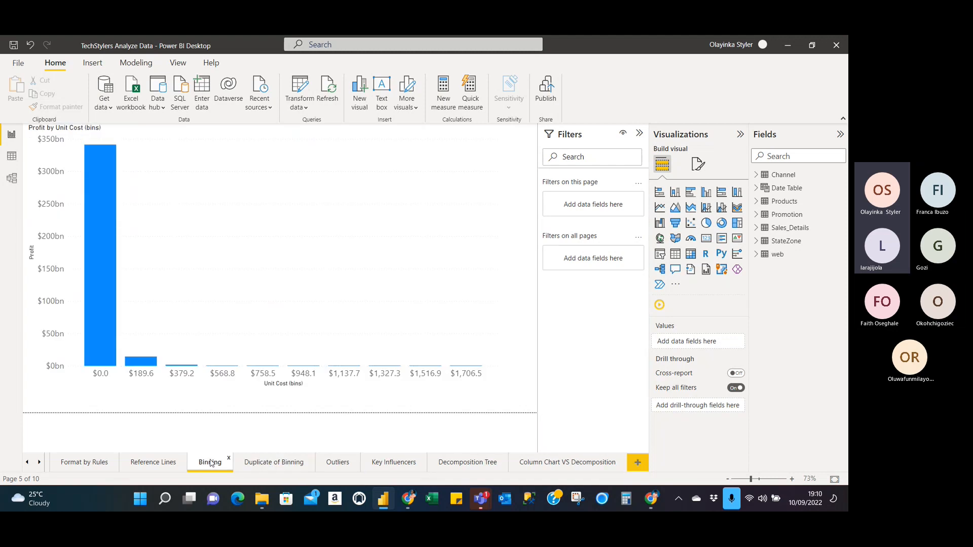
# Step: Review the report pages backward from Reference Lines through Format by Rules and Gradient to the Profit page
pyautogui.click(154, 462)
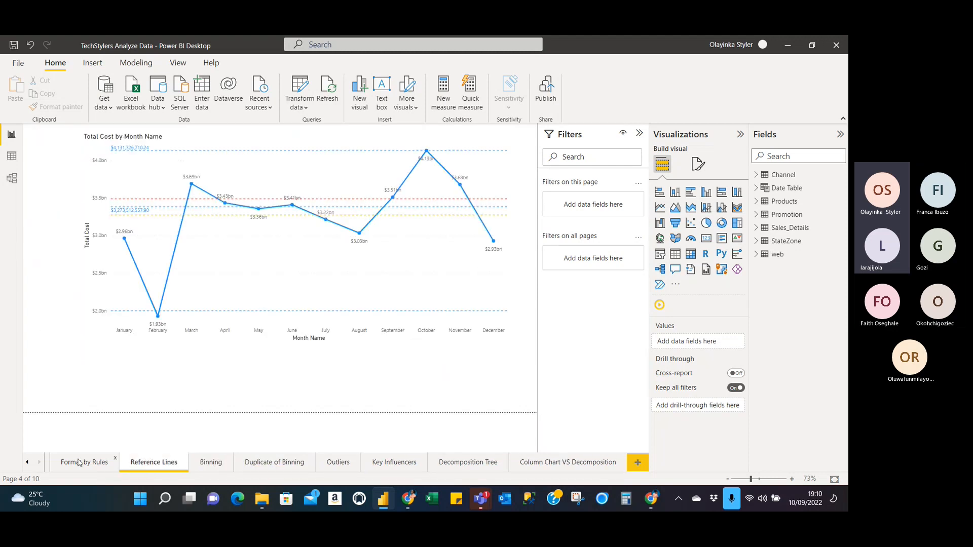
pyautogui.click(84, 463)
pyautogui.click(27, 462)
pyautogui.click(27, 463)
pyautogui.click(112, 466)
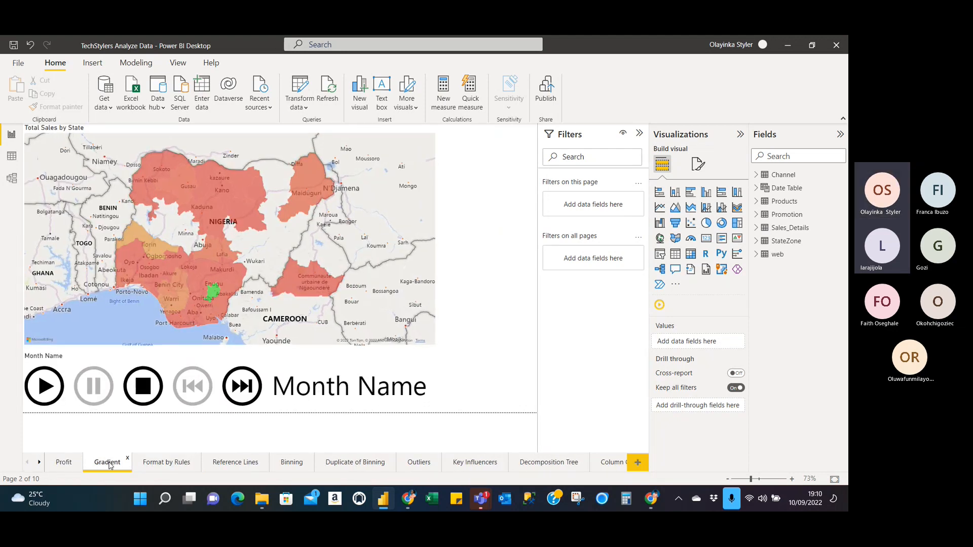
pyautogui.click(67, 468)
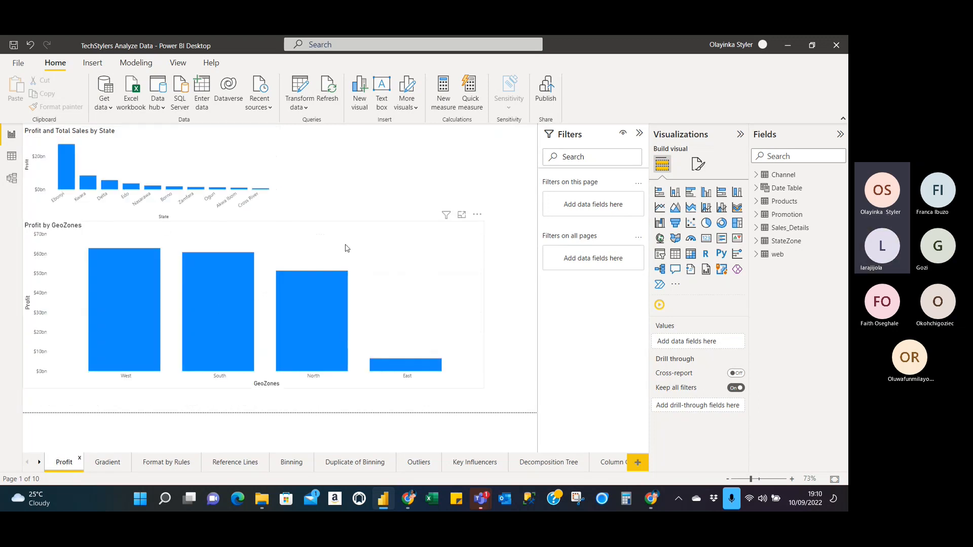
# Step: Rename the Profit page as Profit/Grouping
pyautogui.doubleClick(65, 463)
pyautogui.click(71, 461)
pyautogui.write('2')
pyautogui.press('BackSpace')
pyautogui.write('/Grouping')
pyautogui.press('Return')
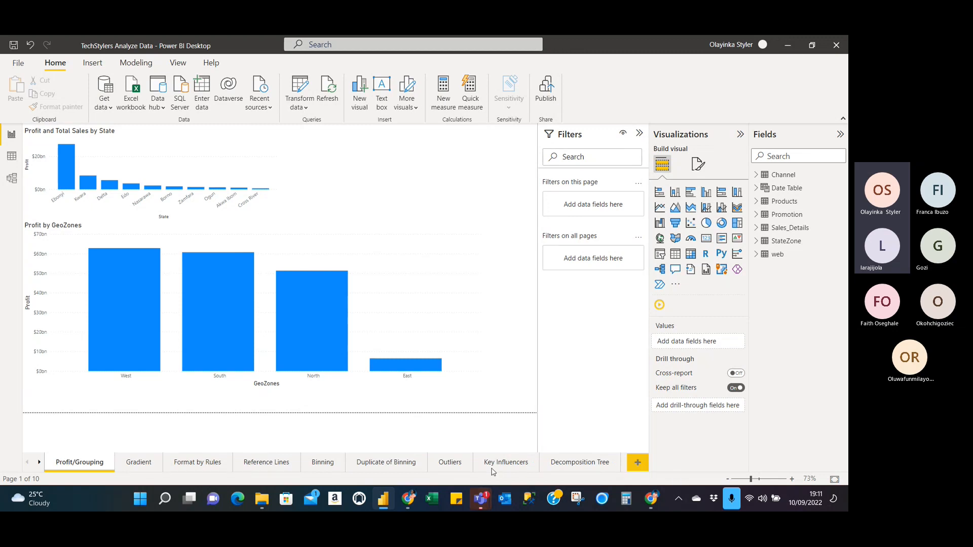
# Step: Switch to the Teams meeting window to check the chat and participants, and return to Power BI Desktop
pyautogui.moveTo(481, 502)
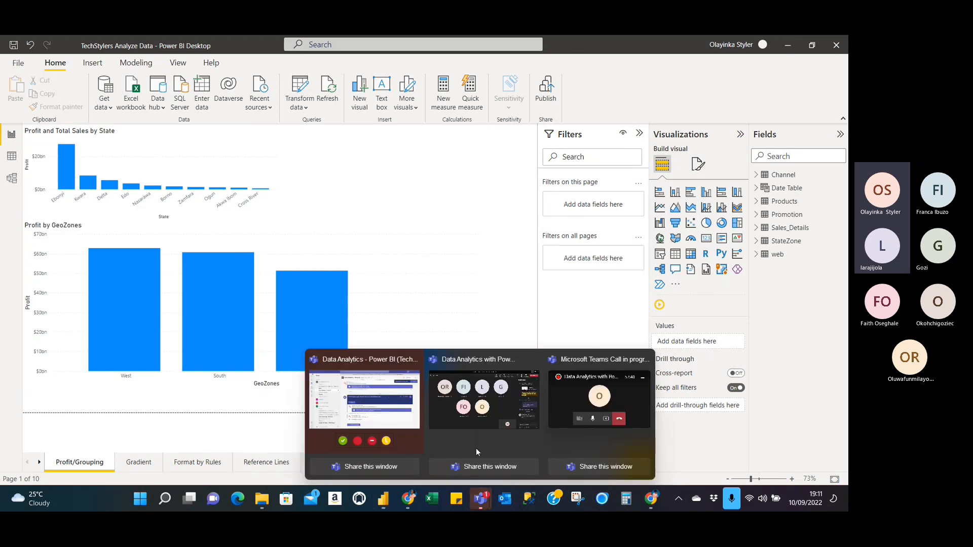
pyautogui.click(479, 406)
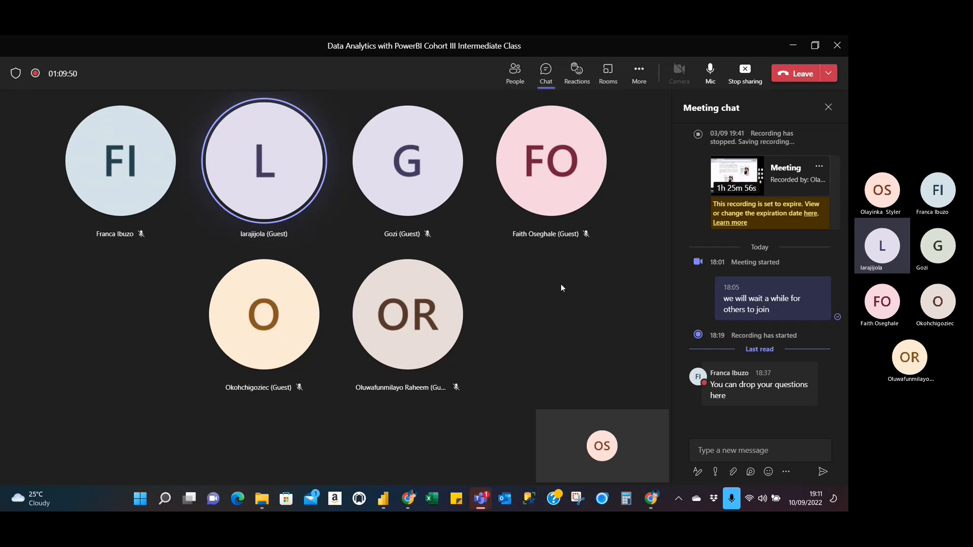
pyautogui.moveTo(651, 499)
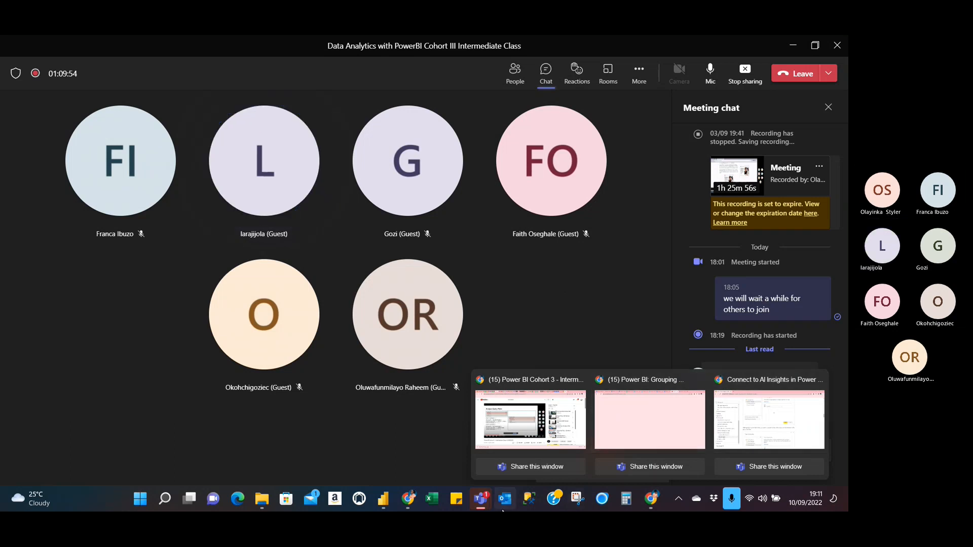
pyautogui.click(384, 500)
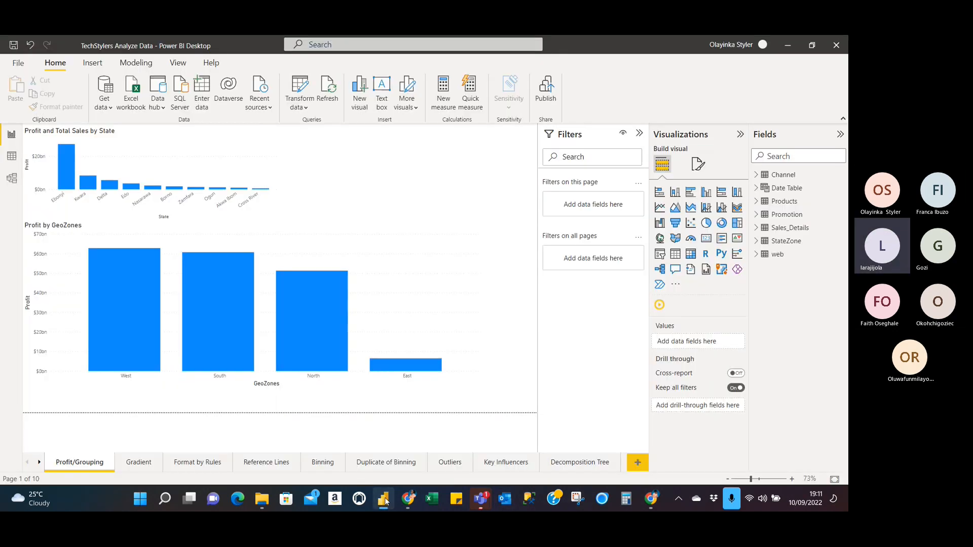
# Step: Review the field setup of the tree on the Decomposition Tree page and duplicate that page
pyautogui.click(573, 468)
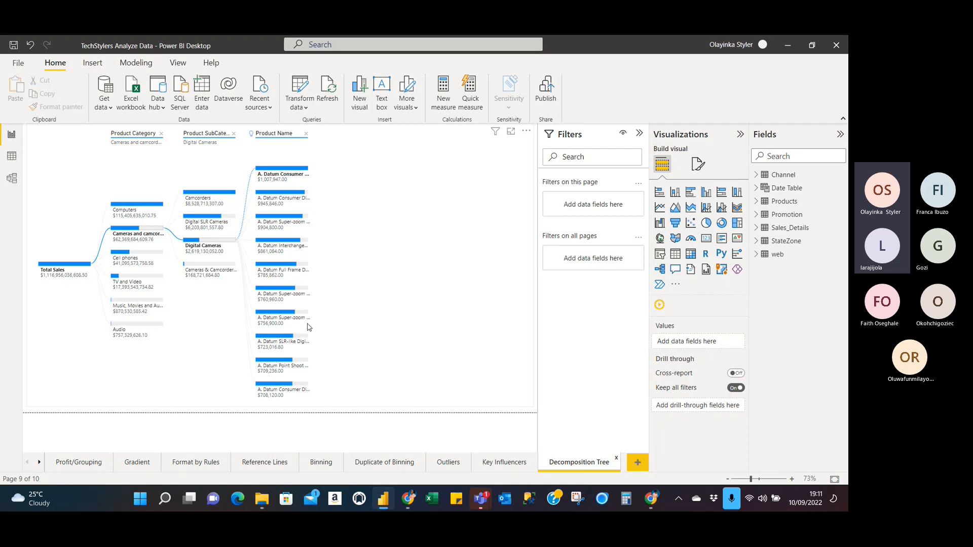
pyautogui.click(323, 230)
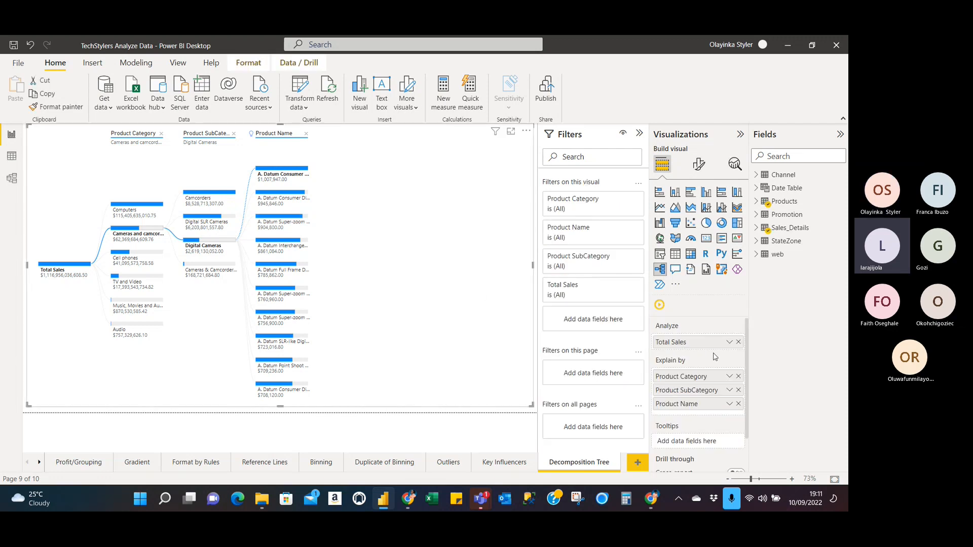
pyautogui.rightClick(584, 471)
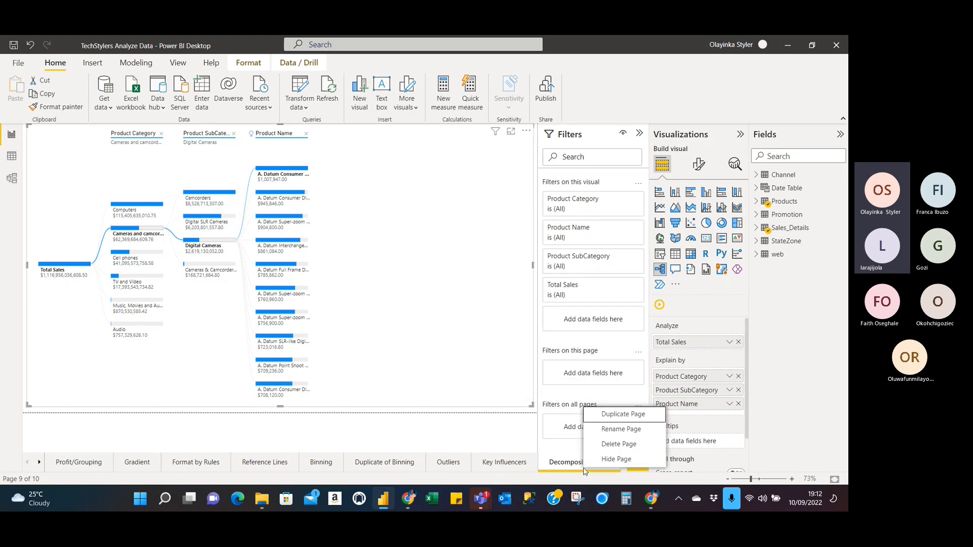
pyautogui.click(643, 416)
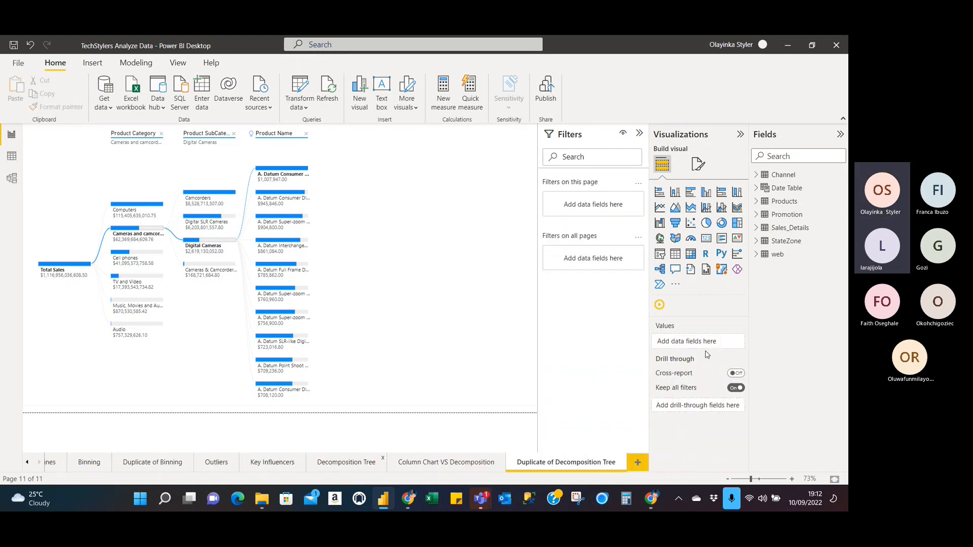
# Step: Remove Product Category, Product SubCategory and Product Name from the Explain by fields of the duplicated page's tree
pyautogui.click(282, 267)
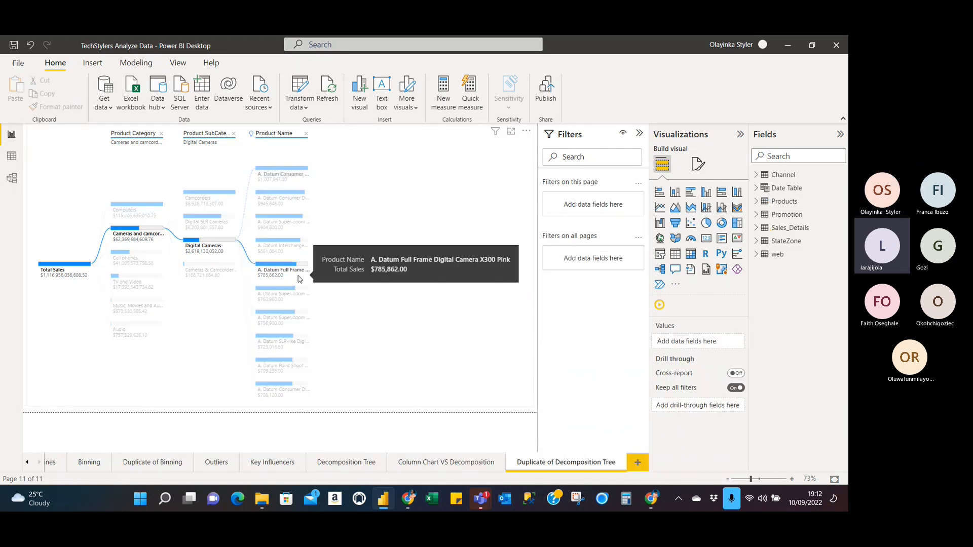
pyautogui.click(354, 191)
pyautogui.click(738, 376)
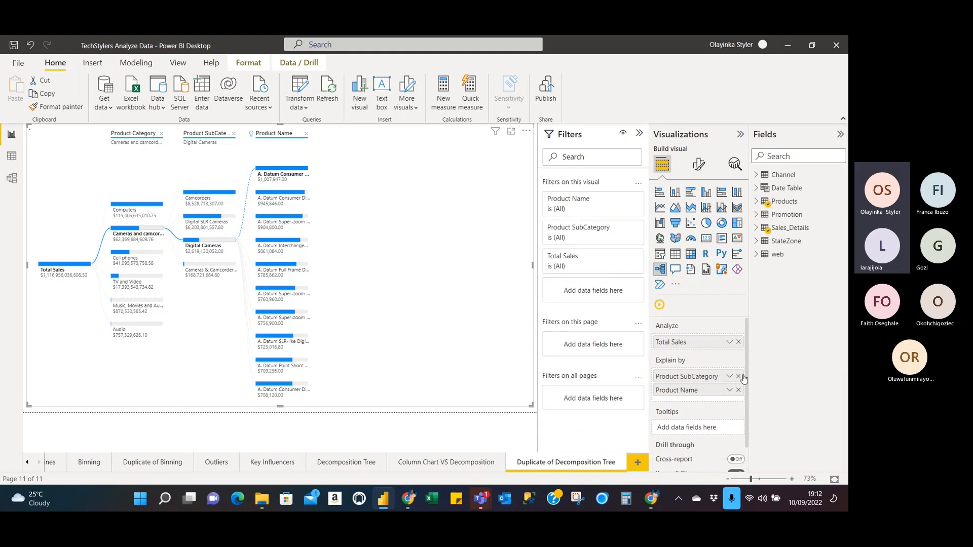
pyautogui.click(739, 376)
pyautogui.click(739, 376)
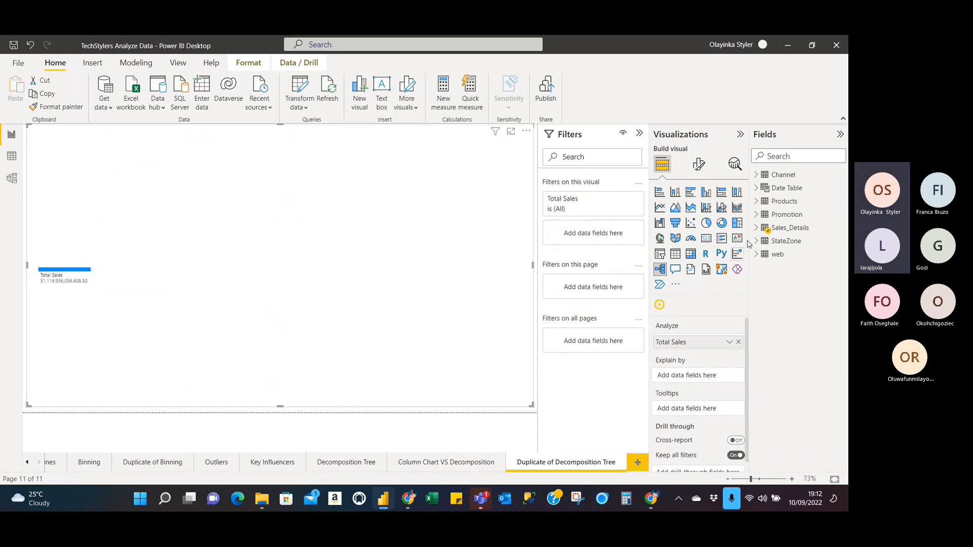
# Step: Add Year and Quarter from the Date Table as the tree's Explain by fields
pyautogui.click(757, 187)
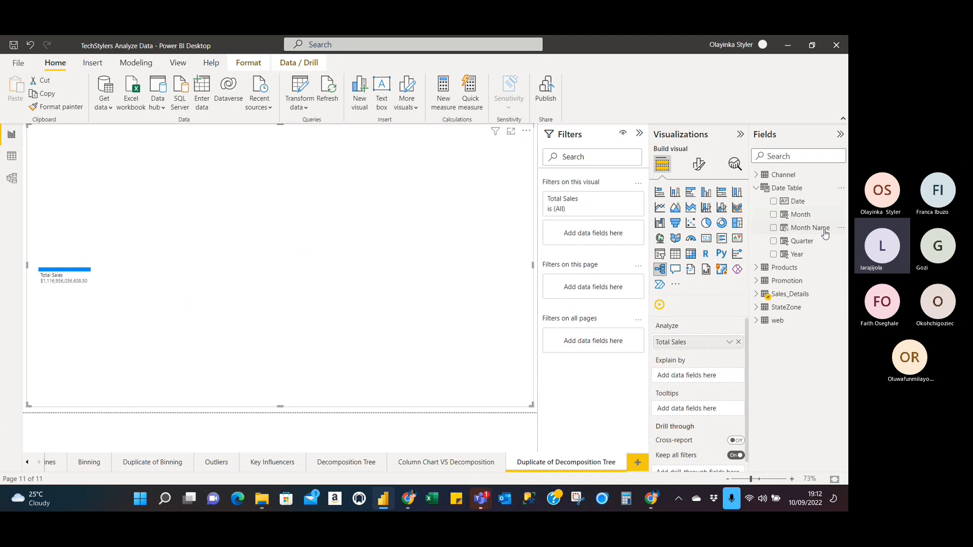
pyautogui.moveTo(797, 255); pyautogui.dragTo(709, 379)
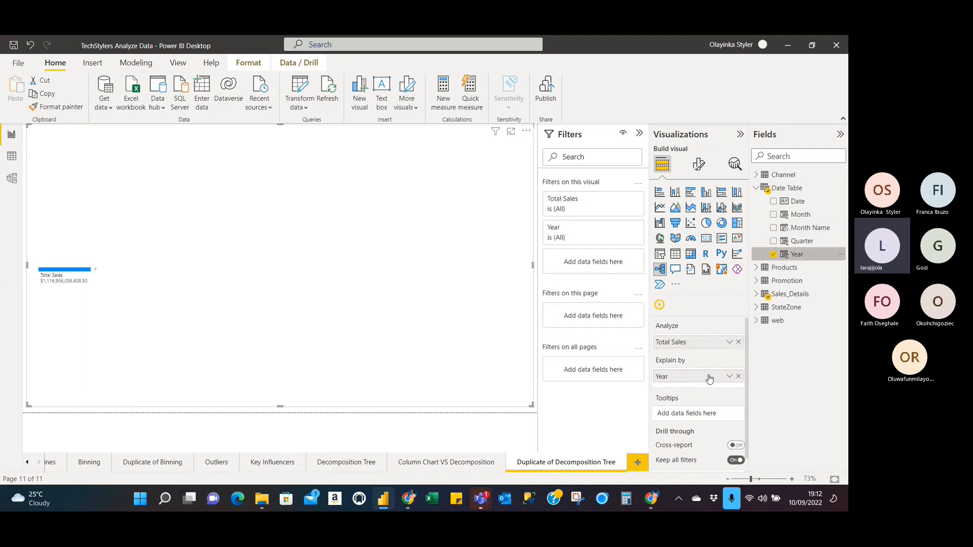
pyautogui.moveTo(805, 242); pyautogui.dragTo(717, 393)
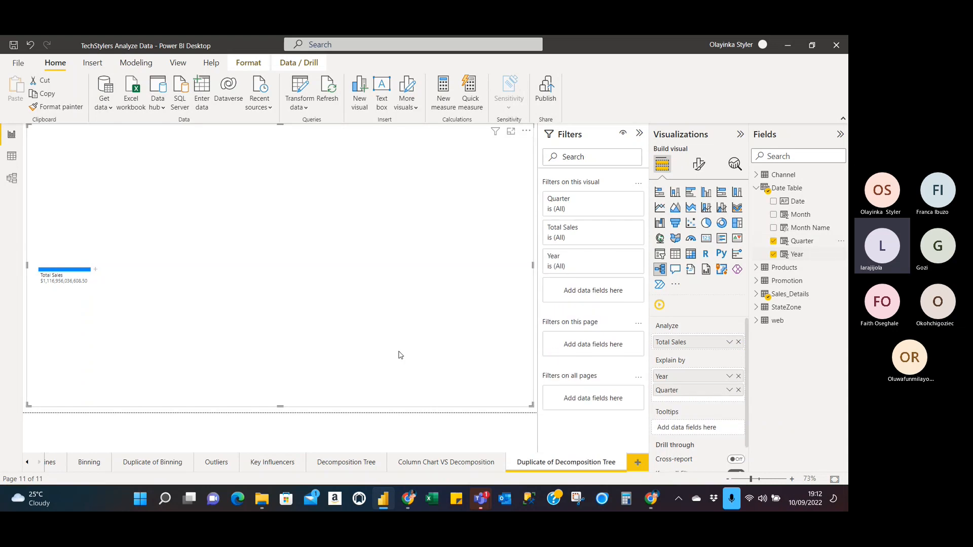
# Step: Break Total Sales down by Year and the 2012 branch by Quarter, and switch the quarterly breakdown to 2014
pyautogui.click(96, 271)
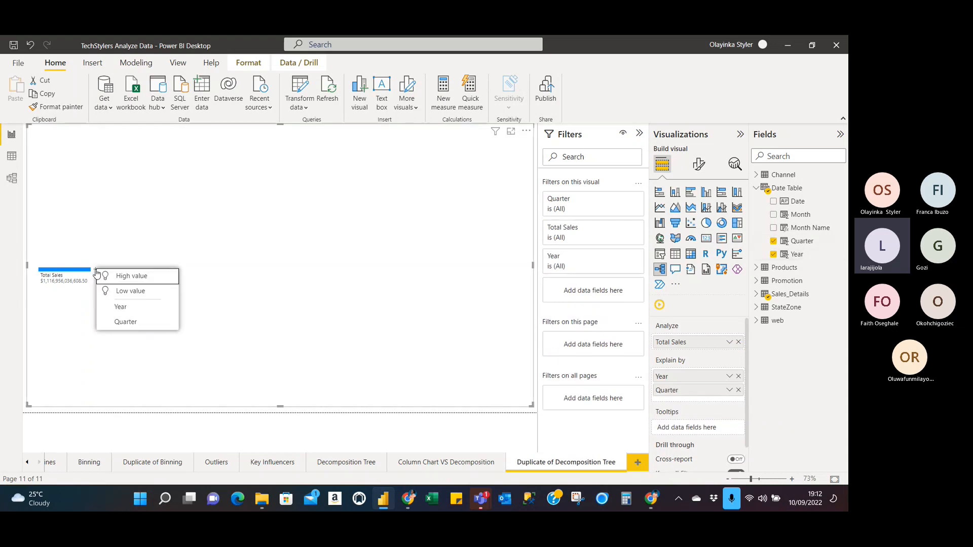
pyautogui.click(140, 307)
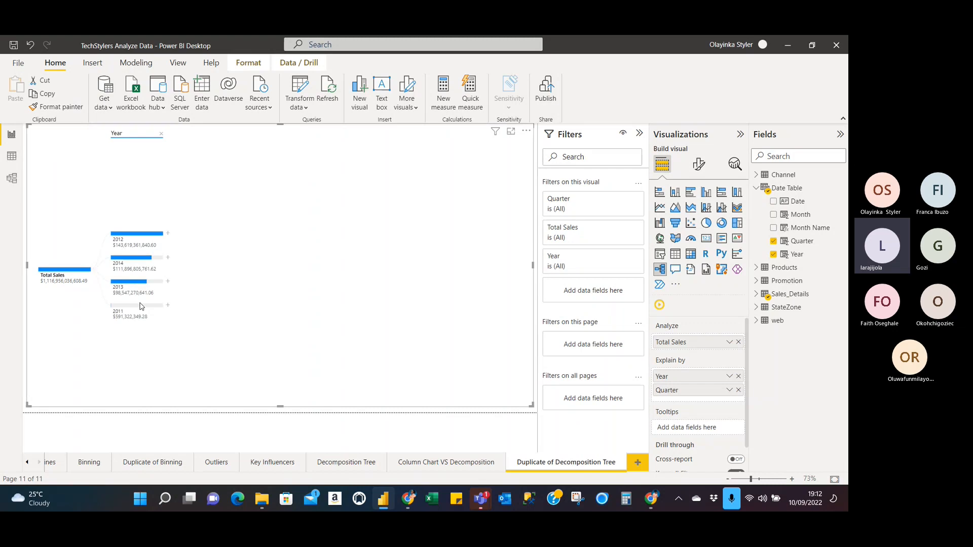
pyautogui.click(168, 235)
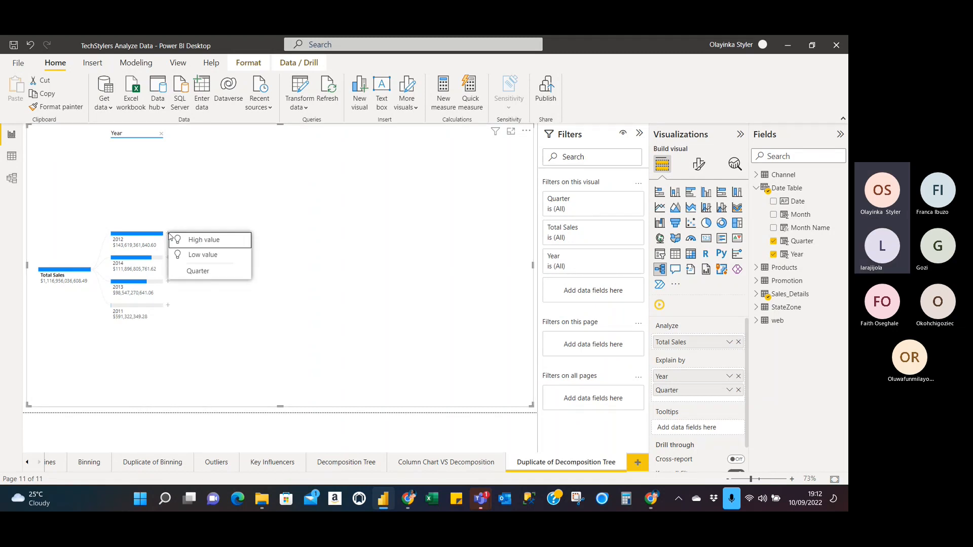
pyautogui.click(226, 271)
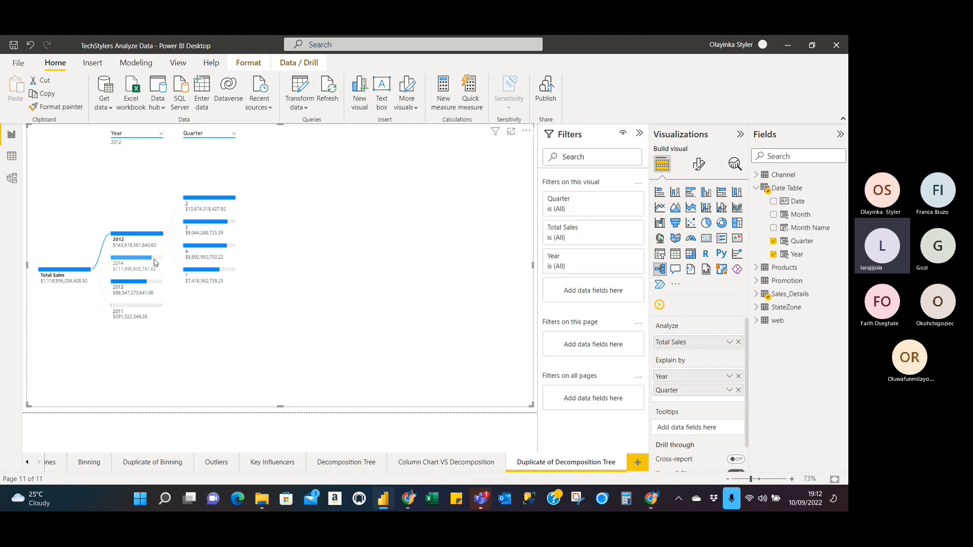
pyautogui.click(154, 262)
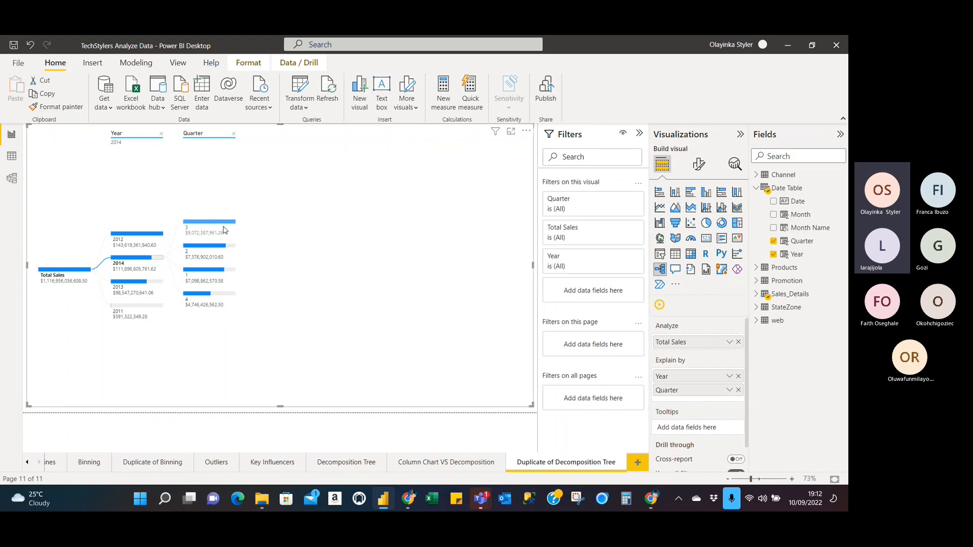
pyautogui.moveTo(229, 226)
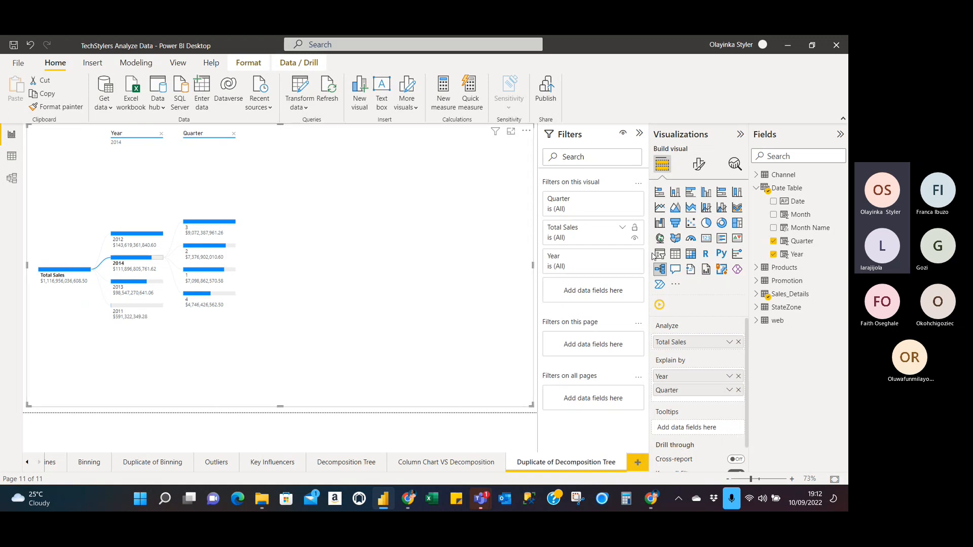
# Step: Add Profit from Sales_Details to the tree's tooltips and check the tooltip of the 2012 node
pyautogui.click(755, 189)
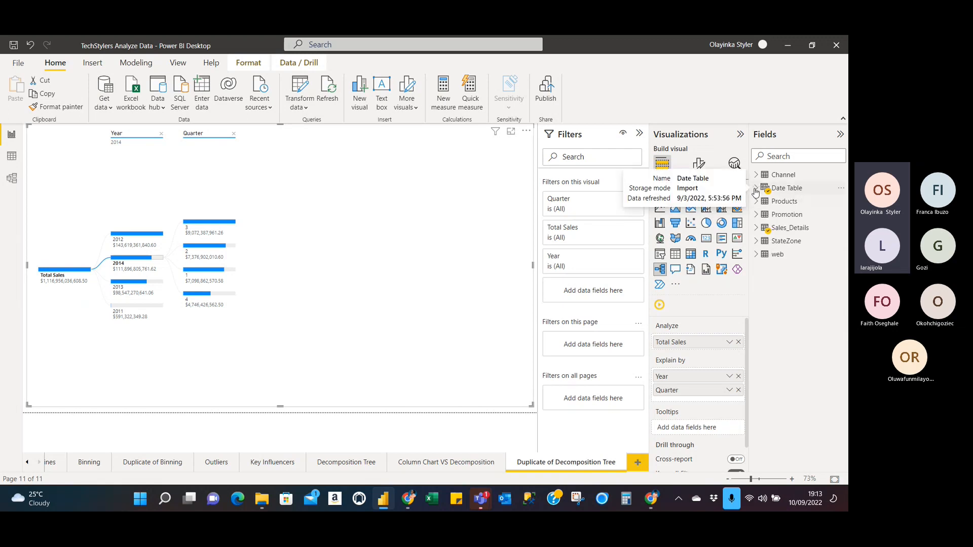
pyautogui.click(756, 228)
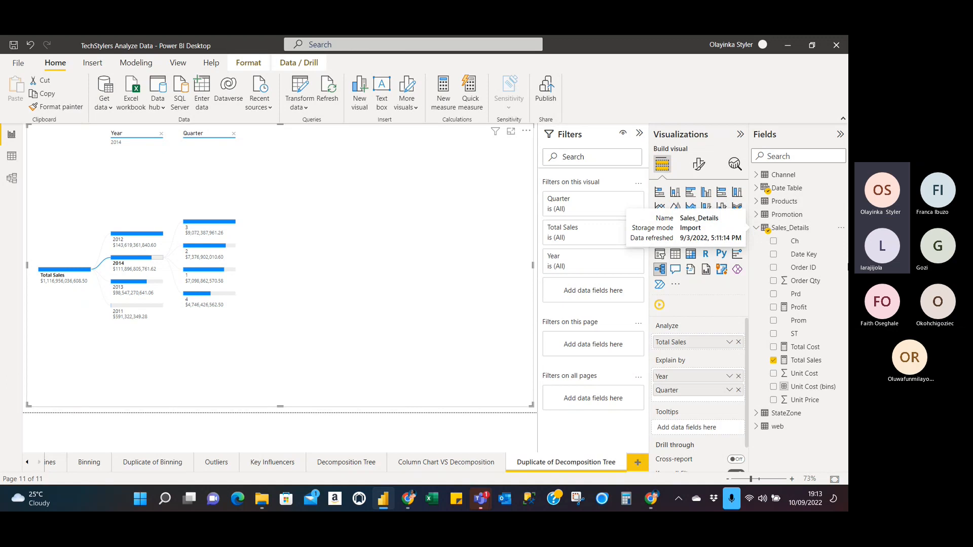
pyautogui.moveTo(798, 307); pyautogui.dragTo(712, 429)
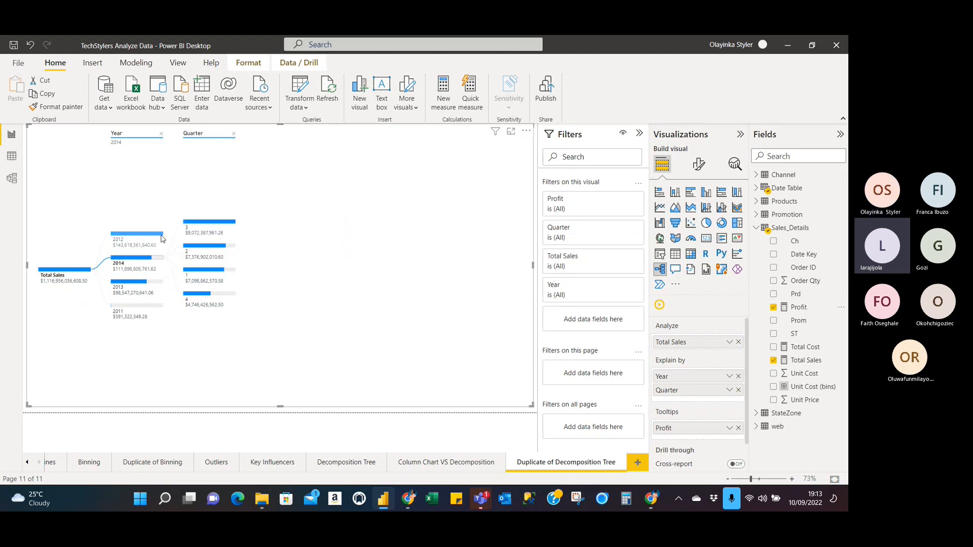
pyautogui.moveTo(162, 239)
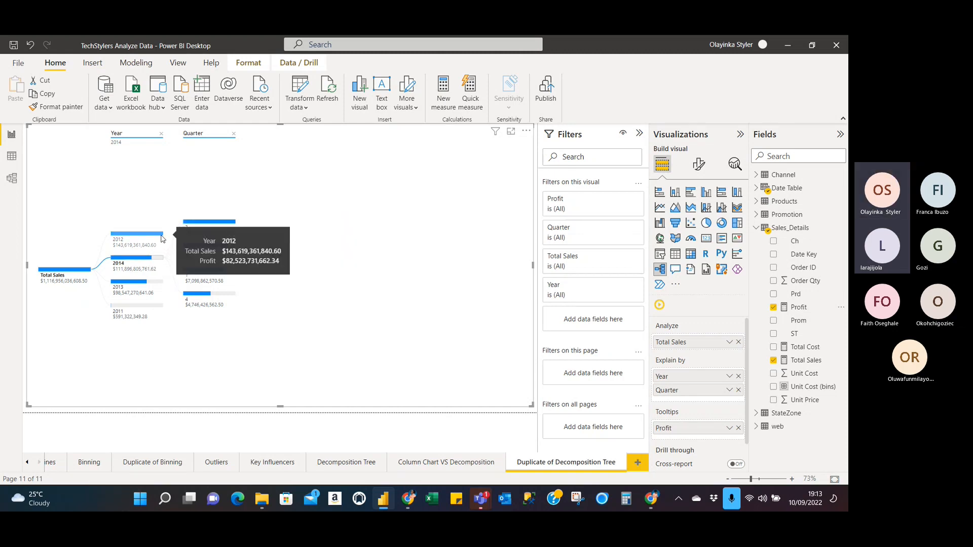
# Step: Compare the years' quarterly breakdowns and Profit tooltips in the tree, going through 2011, 2013 and 2014 and ending on 2012
pyautogui.click(163, 286)
pyautogui.click(160, 309)
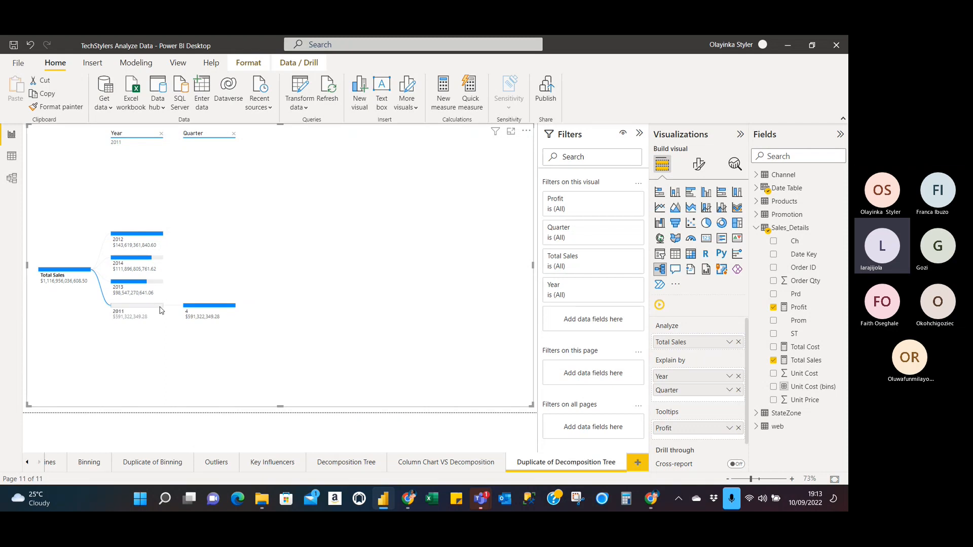
pyautogui.click(157, 287)
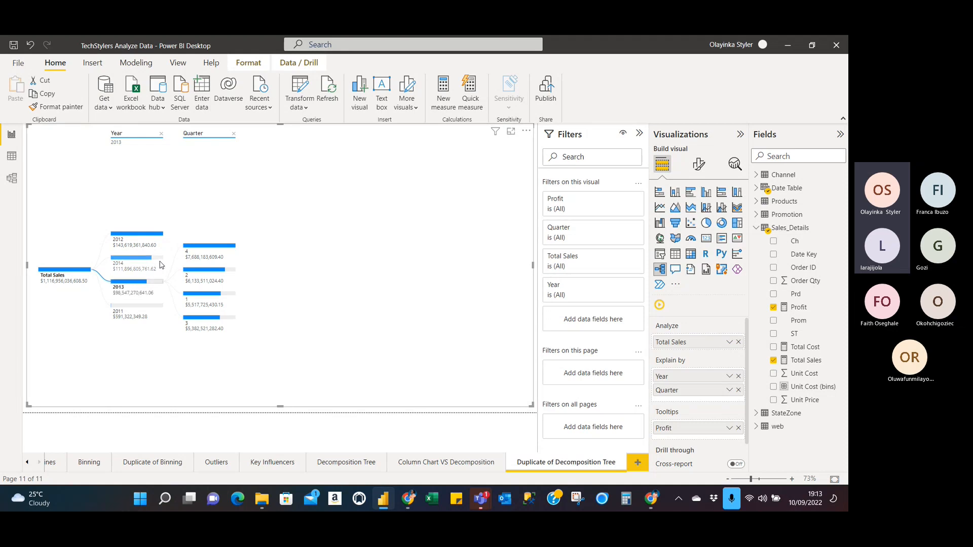
pyautogui.click(160, 264)
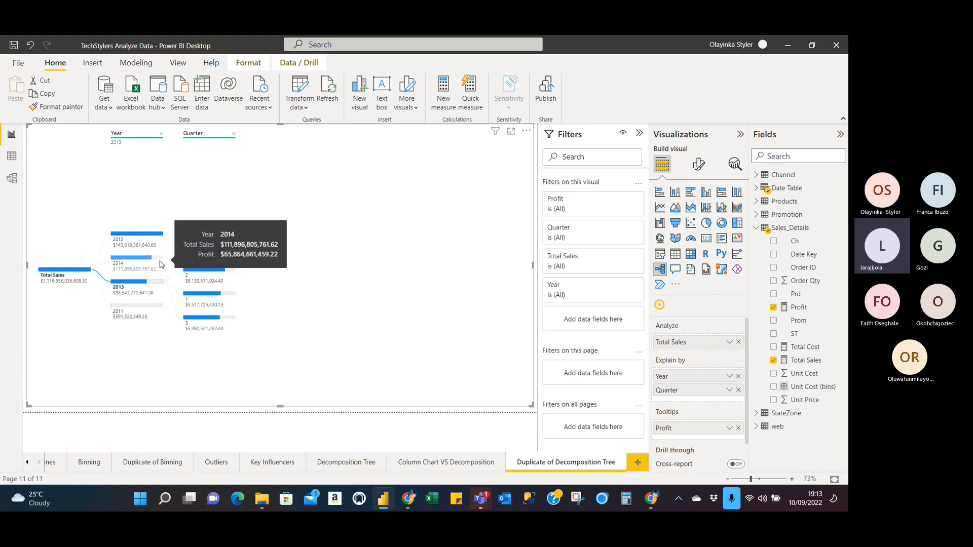
pyautogui.click(152, 236)
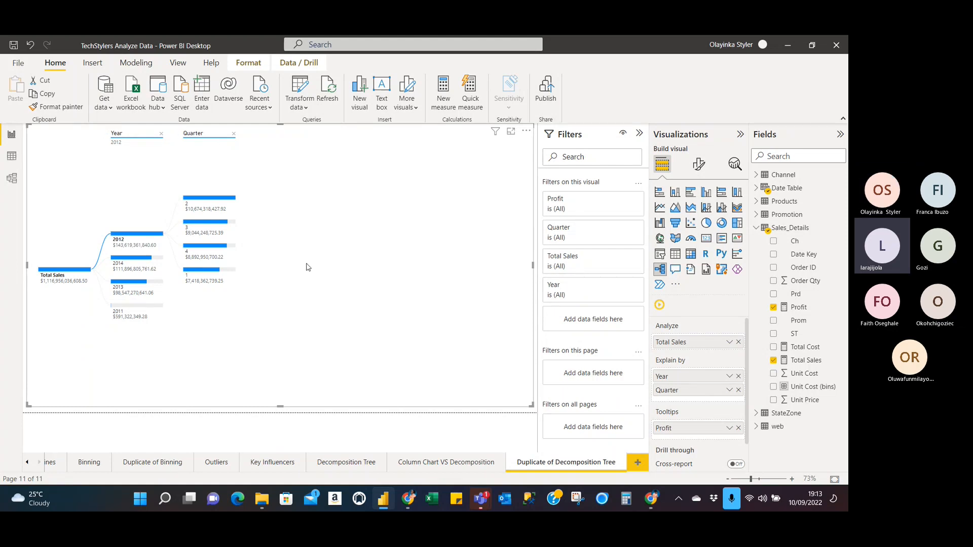
# Step: Delete the Duplicate of Decomposition Tree page and go back to the original Decomposition Tree page
pyautogui.click(624, 461)
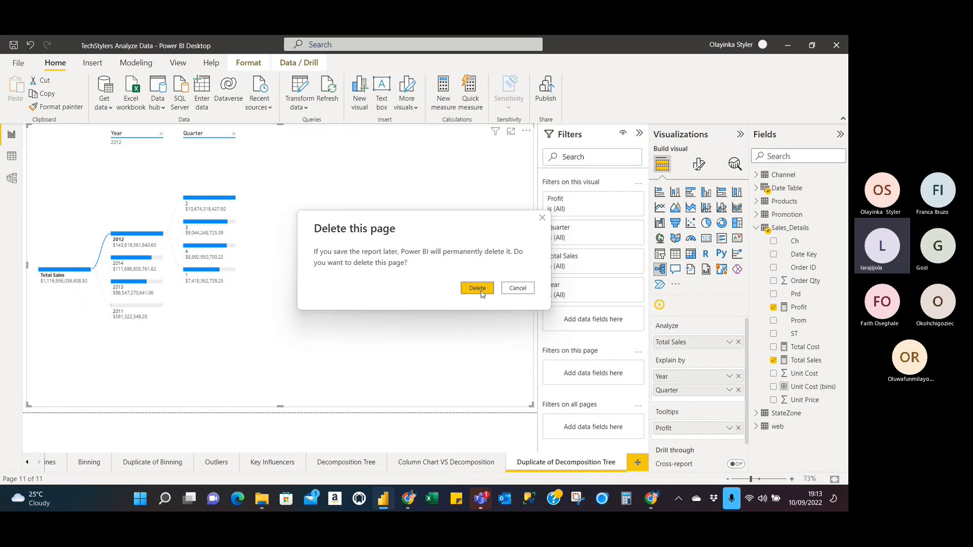
pyautogui.click(479, 289)
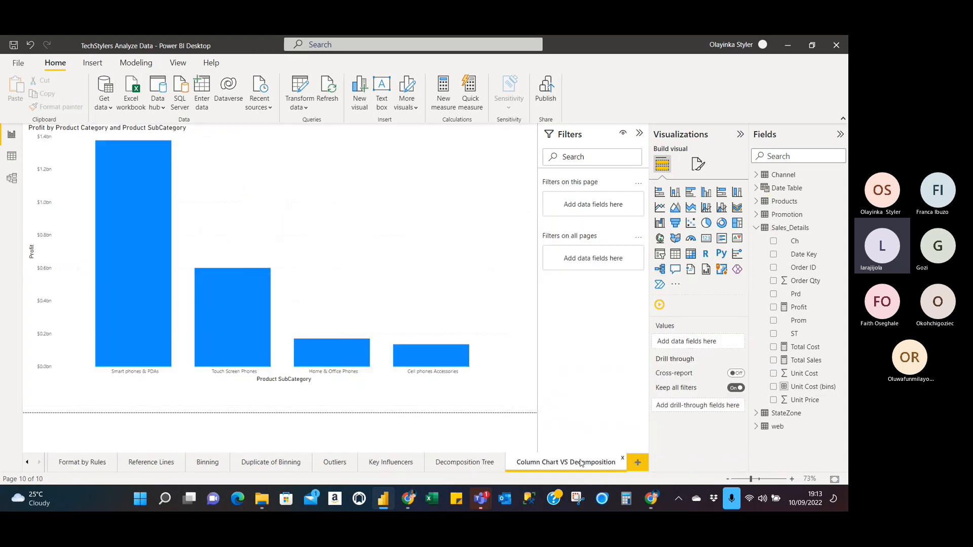
pyautogui.click(487, 464)
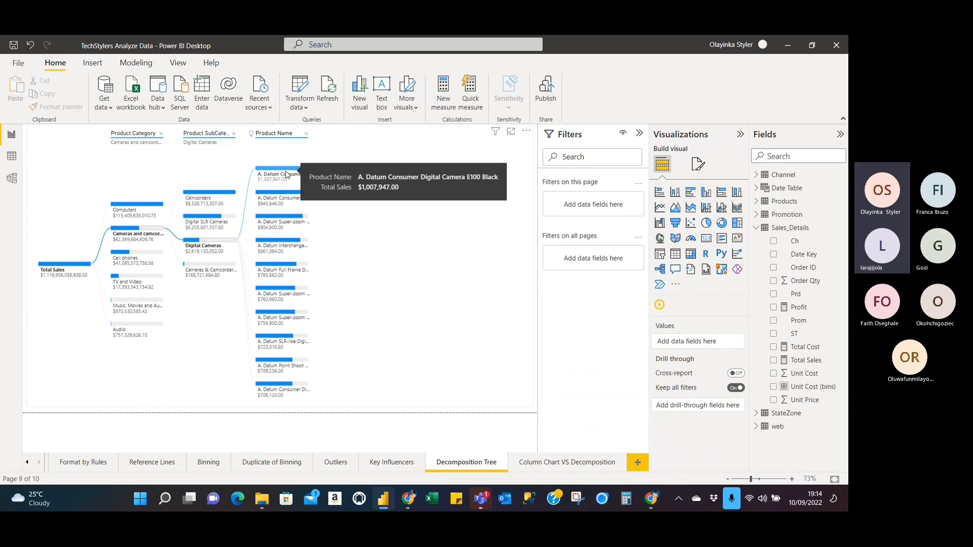
# Step: Add Profit from Sales_Details to the tooltips of the Total Sales decomposition tree
pyautogui.click(371, 152)
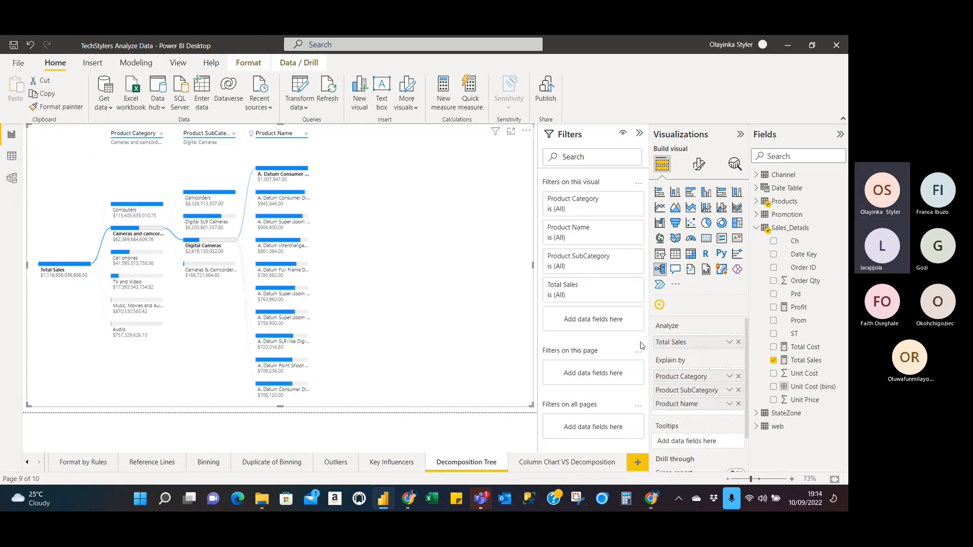
pyautogui.click(806, 360)
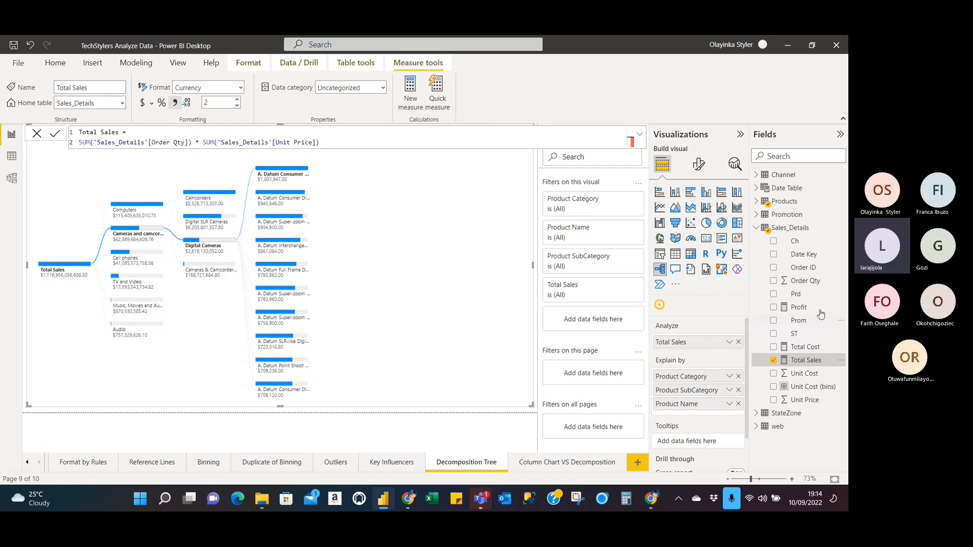
pyautogui.moveTo(809, 308); pyautogui.dragTo(716, 448)
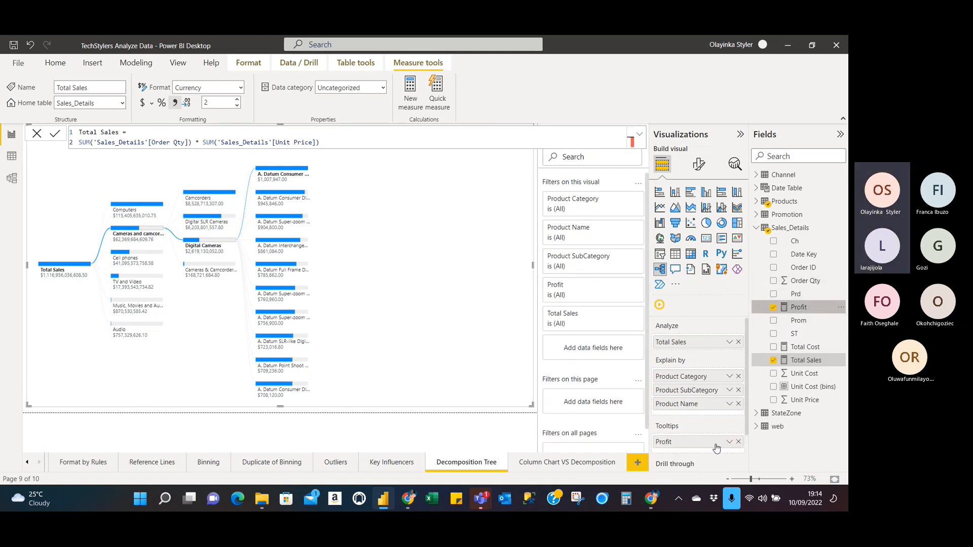
pyautogui.click(841, 308)
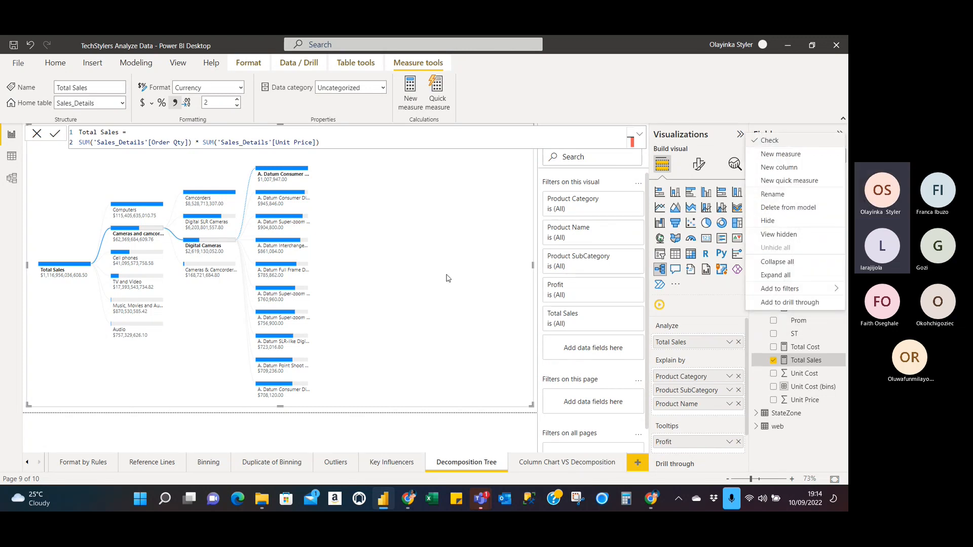
pyautogui.press('Escape')
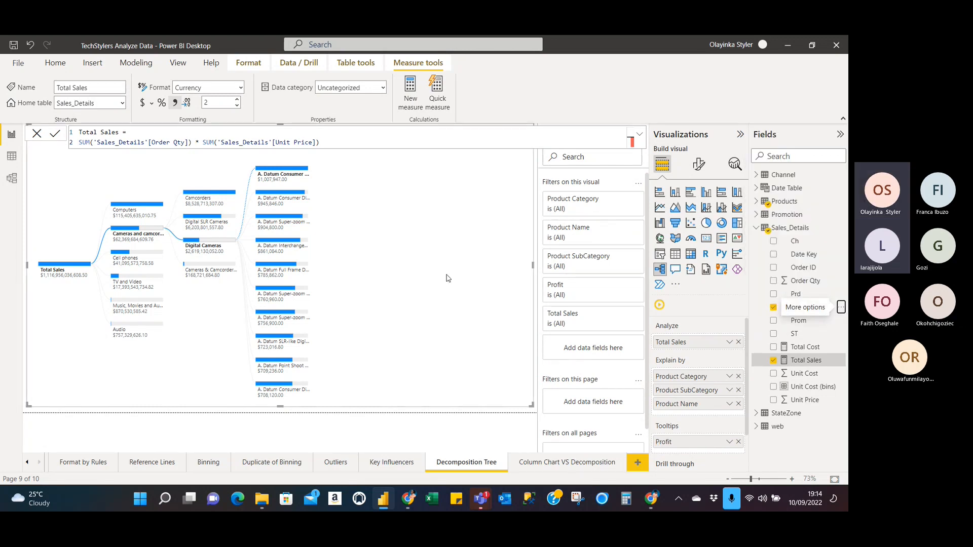
pyautogui.click(36, 134)
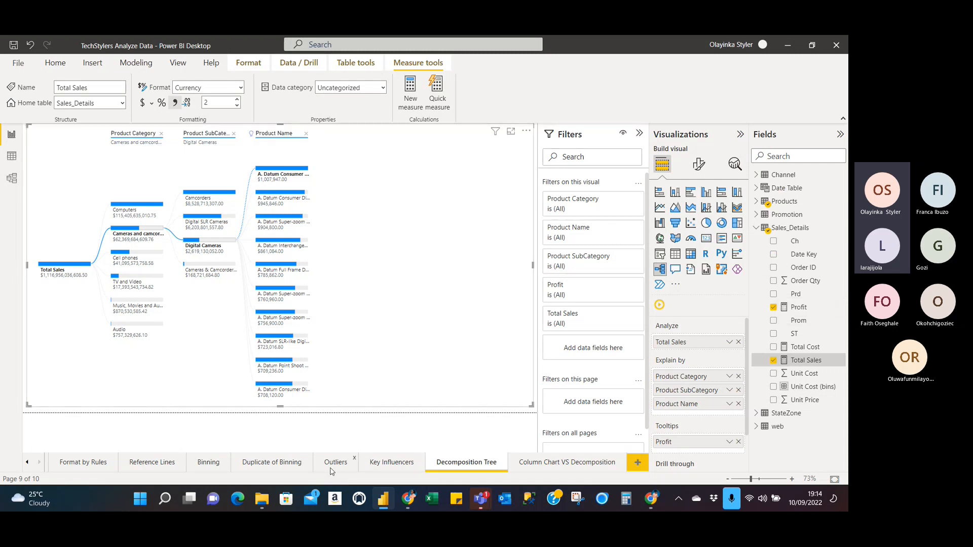
# Step: On the Duplicate of Binning page, review the new group settings for Order Qty and cancel without creating bins
pyautogui.click(280, 462)
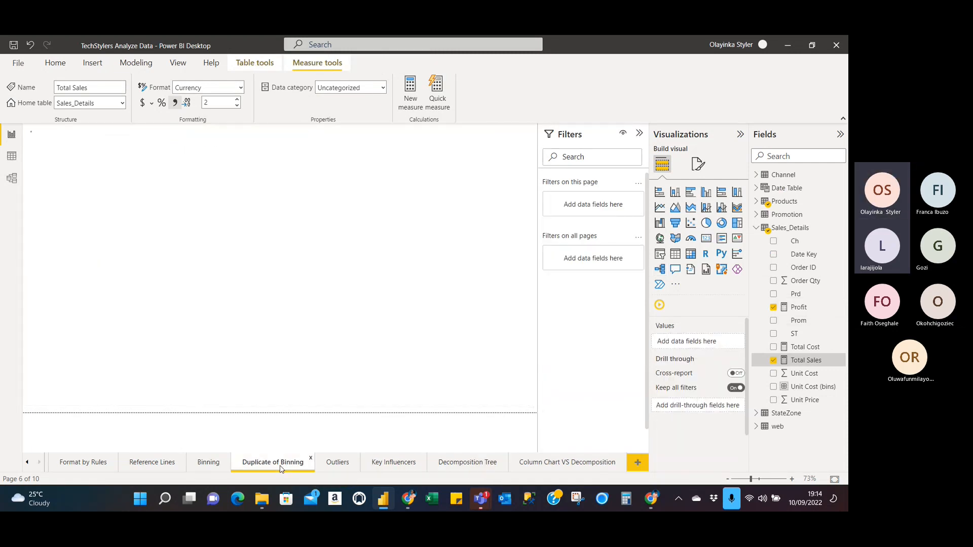
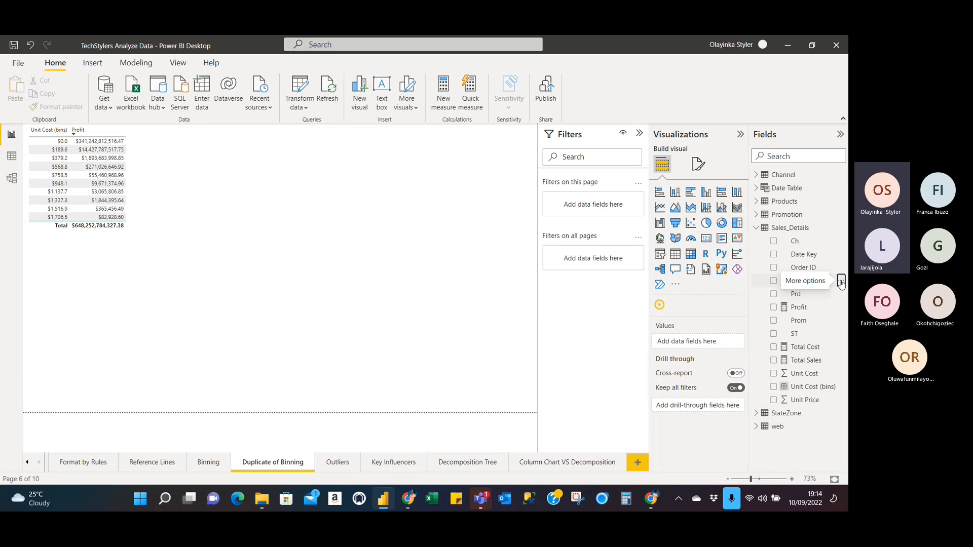
pyautogui.click(841, 283)
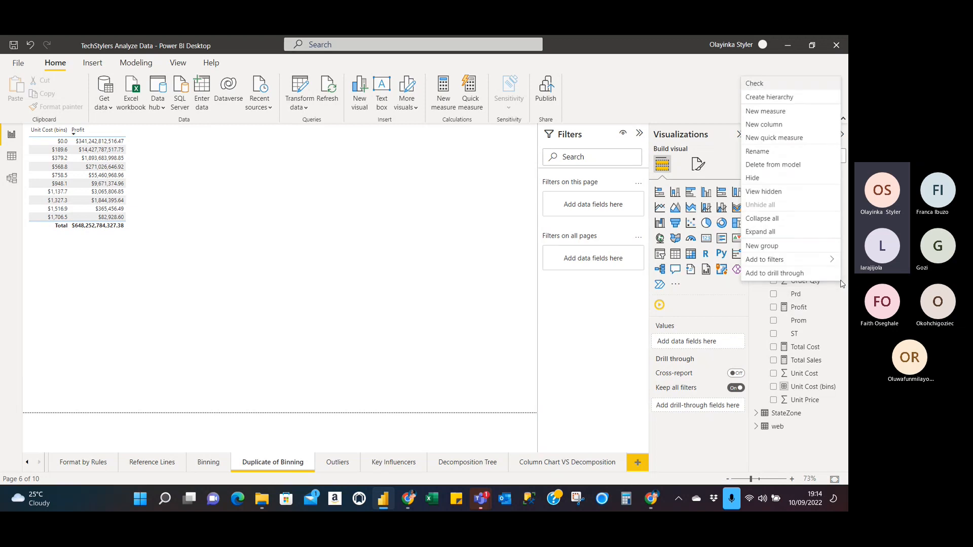
pyautogui.click(788, 248)
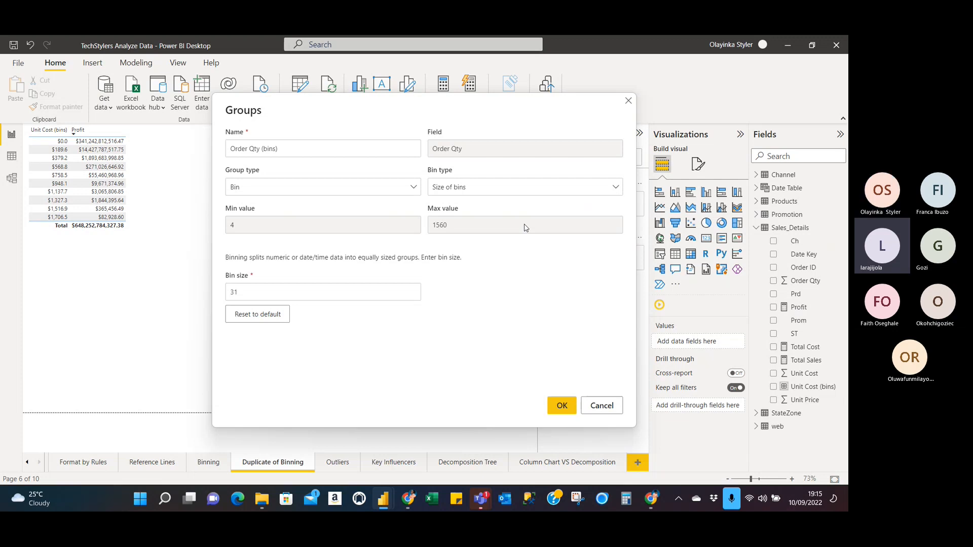
pyautogui.click(608, 404)
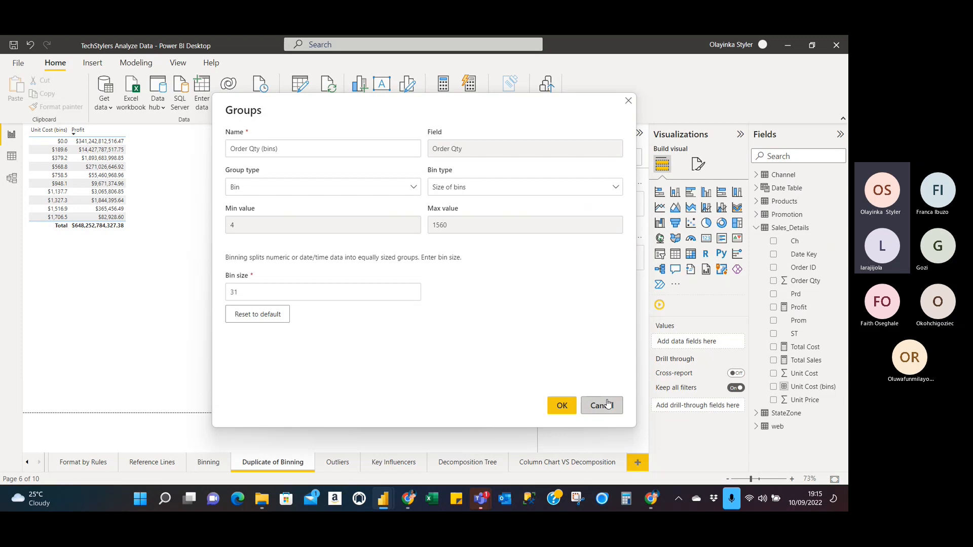
# Step: Try adding Profit a second time to the Unit Cost (bins) table, and restore it to a single Profit column
pyautogui.click(814, 310)
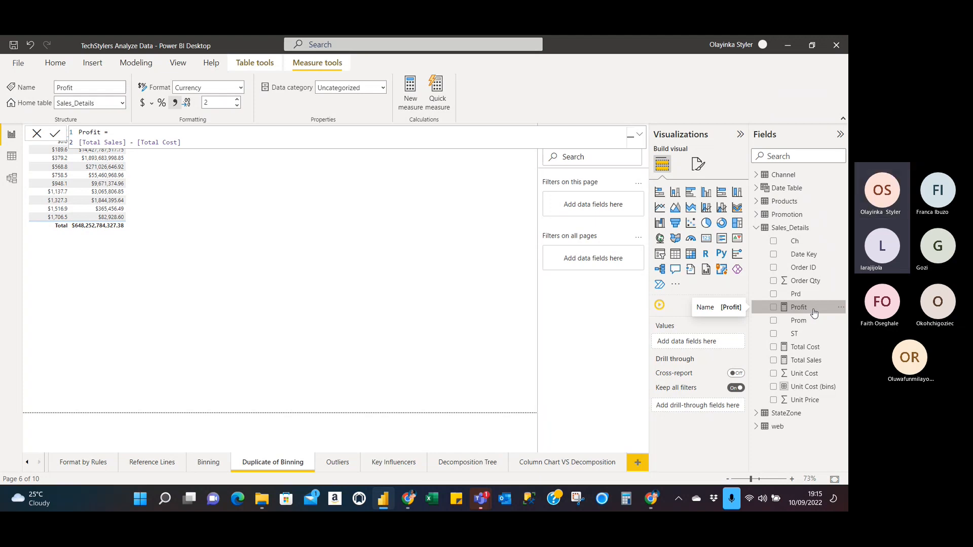
pyautogui.moveTo(813, 313); pyautogui.dragTo(410, 242)
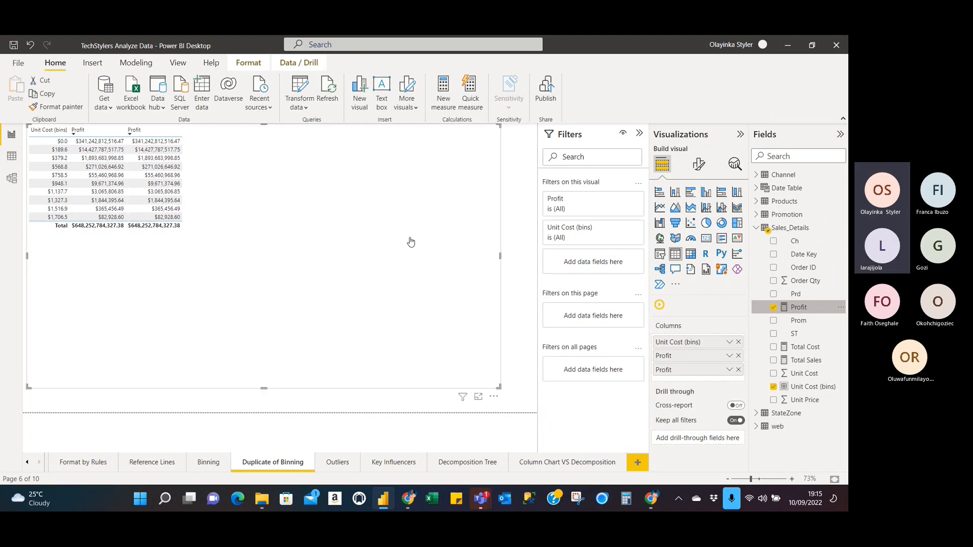
pyautogui.click(778, 312)
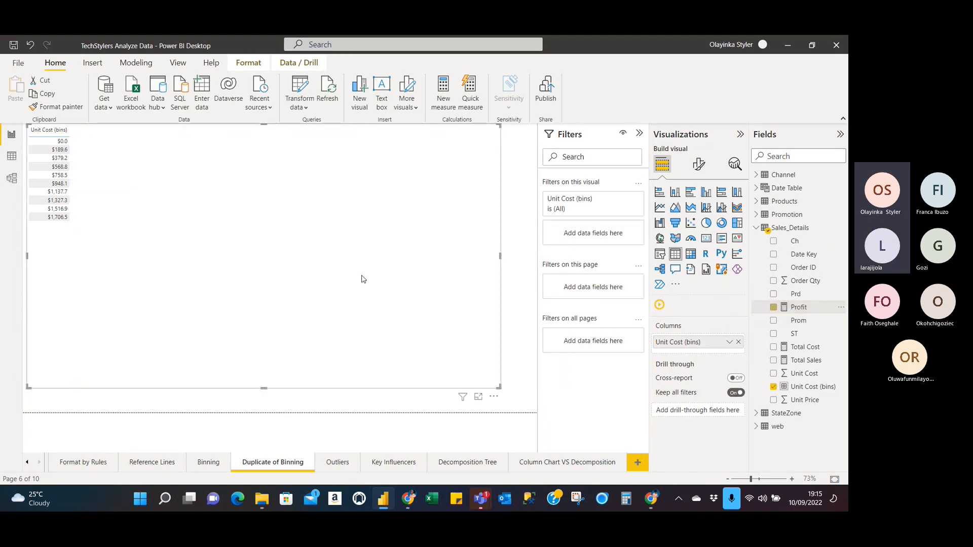
pyautogui.click(772, 309)
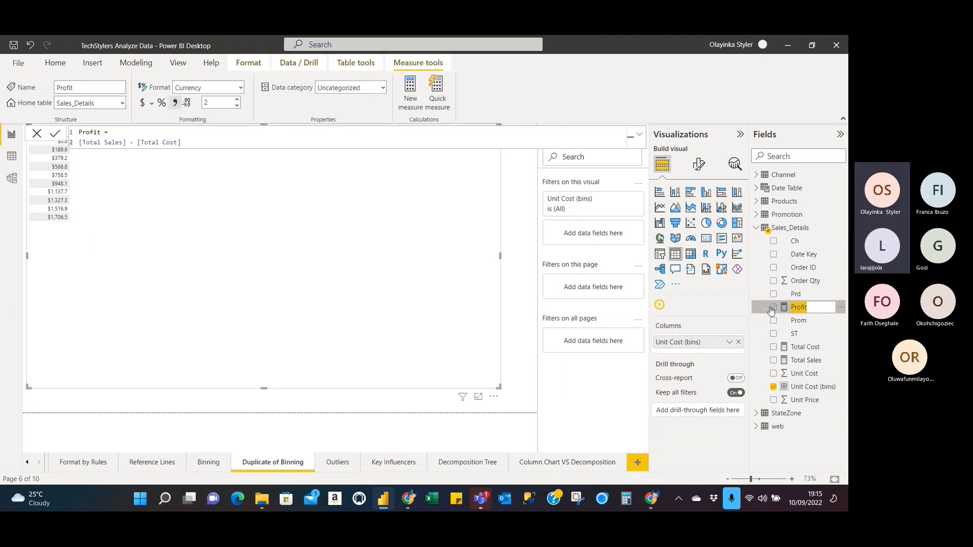
pyautogui.click(773, 308)
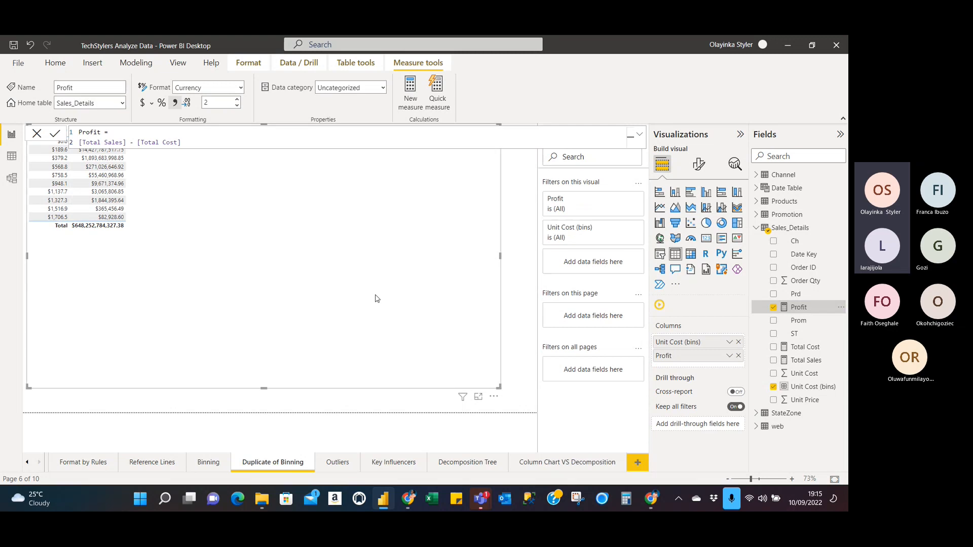
pyautogui.click(223, 205)
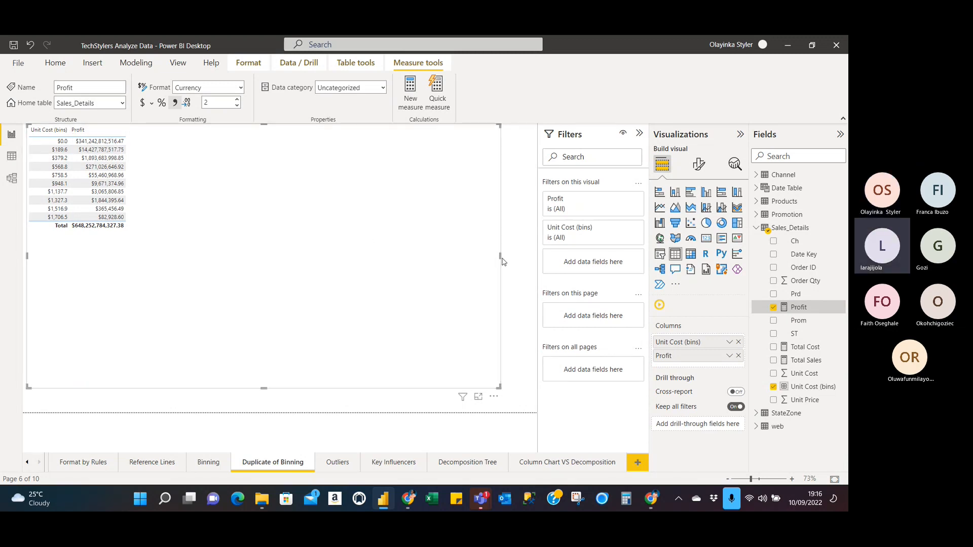
# Step: Examine the Unit Cost (bins) column in the Sales_Details data and compare it with the binned Profit table in the report
pyautogui.click(11, 159)
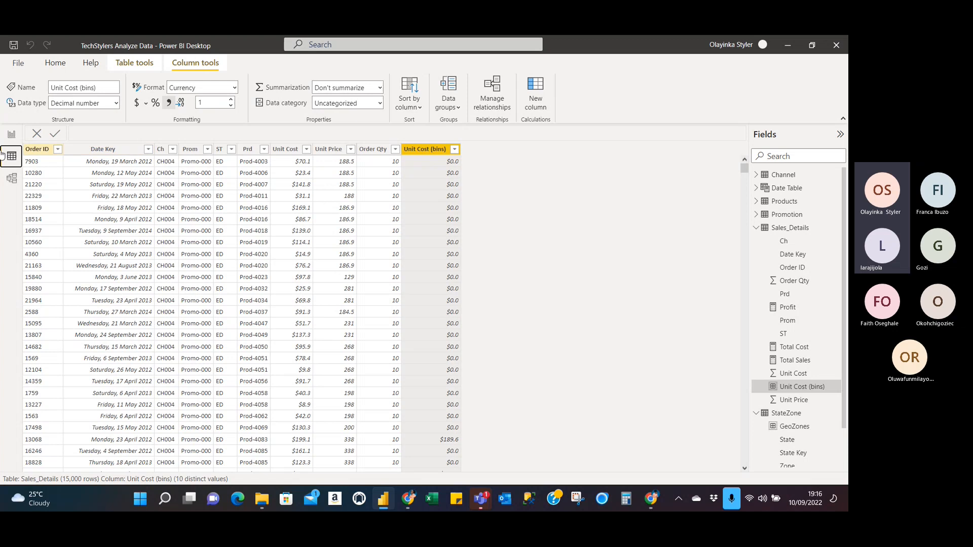
pyautogui.click(12, 136)
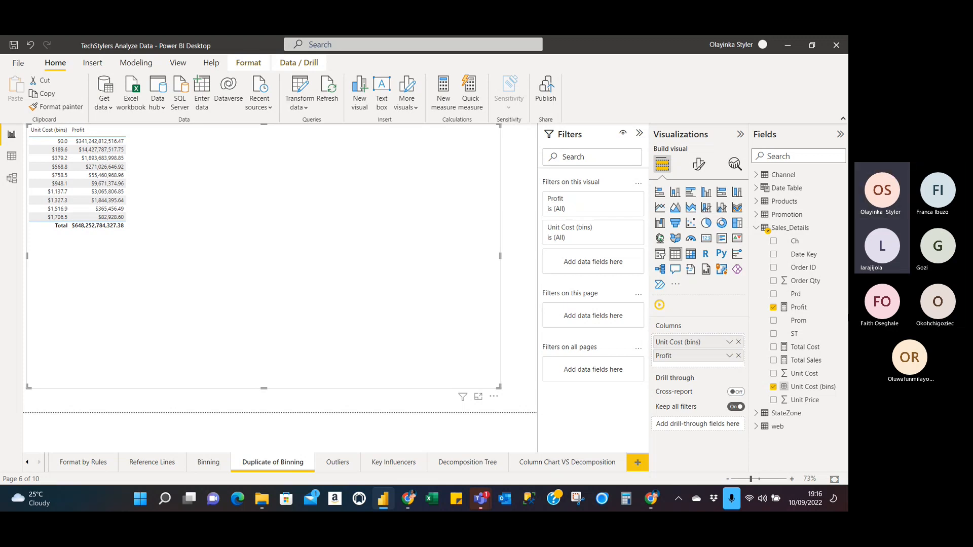
pyautogui.click(11, 163)
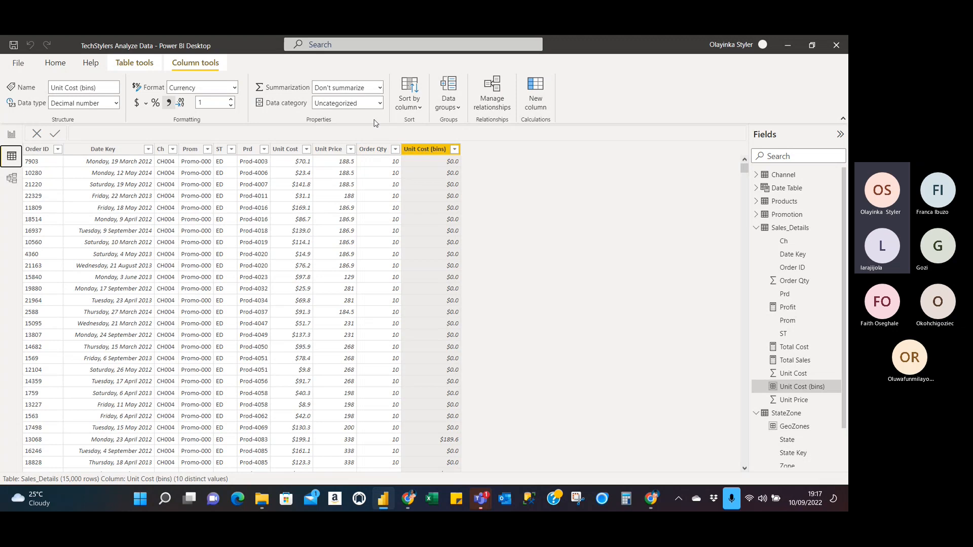
pyautogui.click(11, 136)
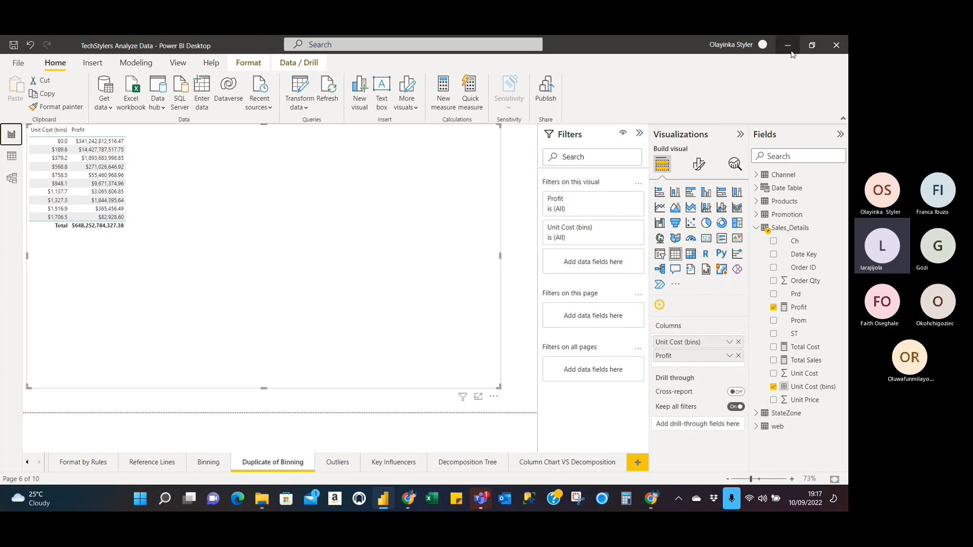
# Step: Check the Teams meeting window, and examine the Order Qty column in the Sales_Details data before returning to the report
pyautogui.hotkey('alt', 'Tab')
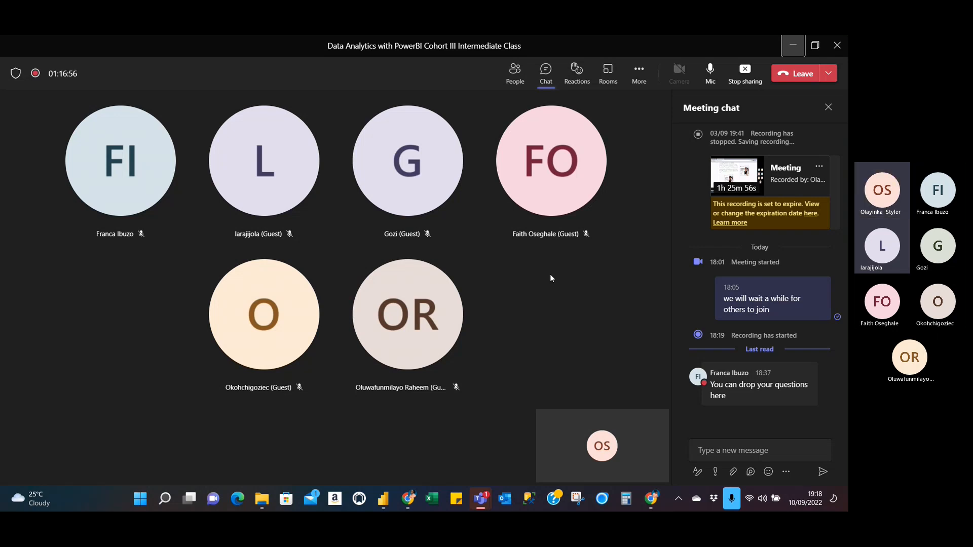
pyautogui.click(792, 49)
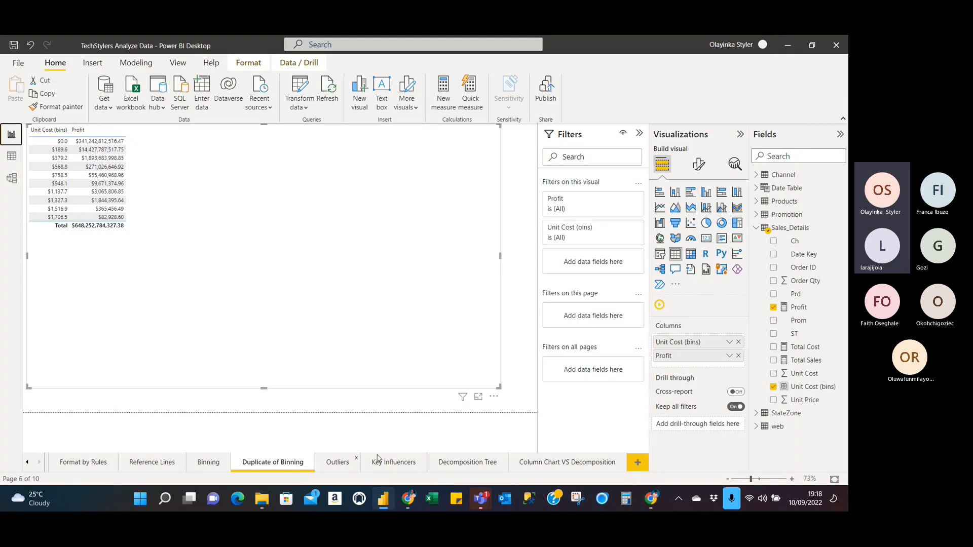
pyautogui.click(12, 159)
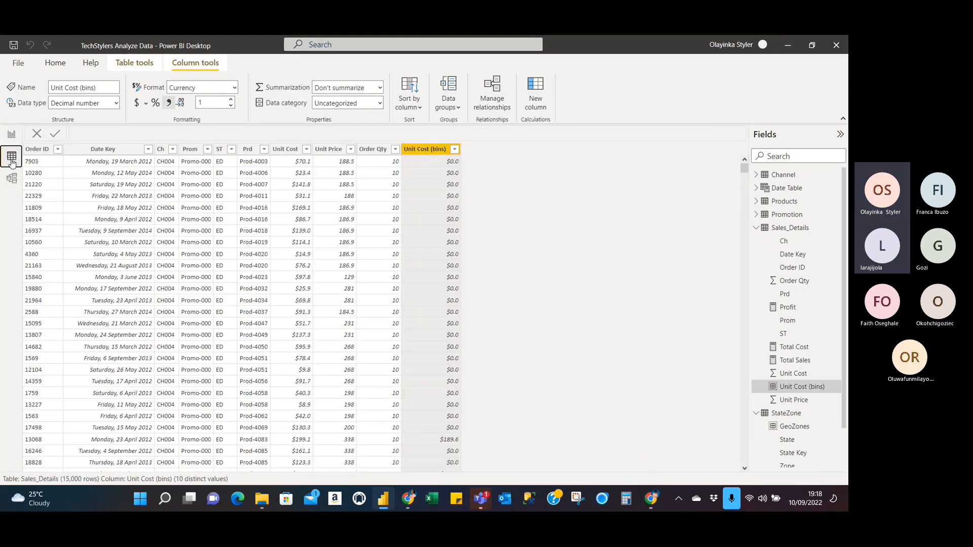
pyautogui.click(381, 150)
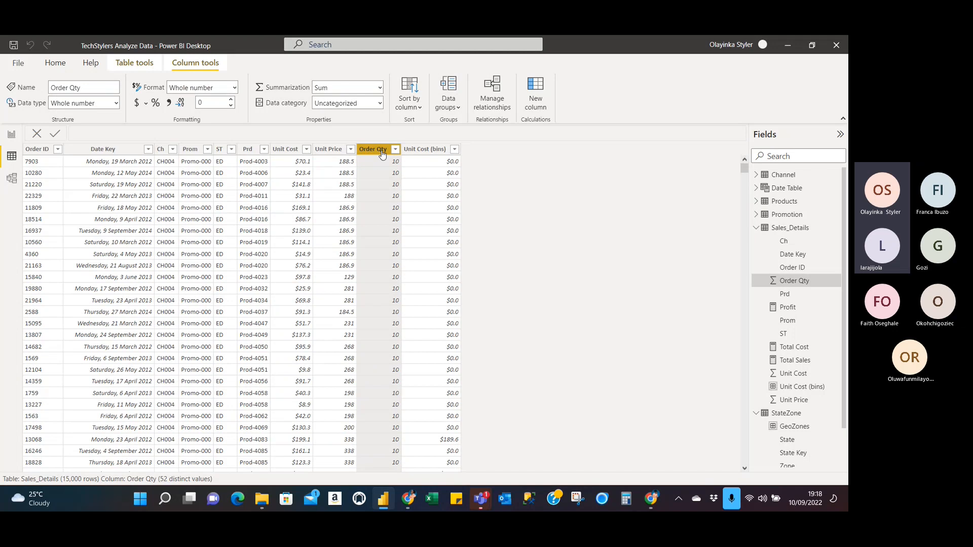
pyautogui.click(15, 133)
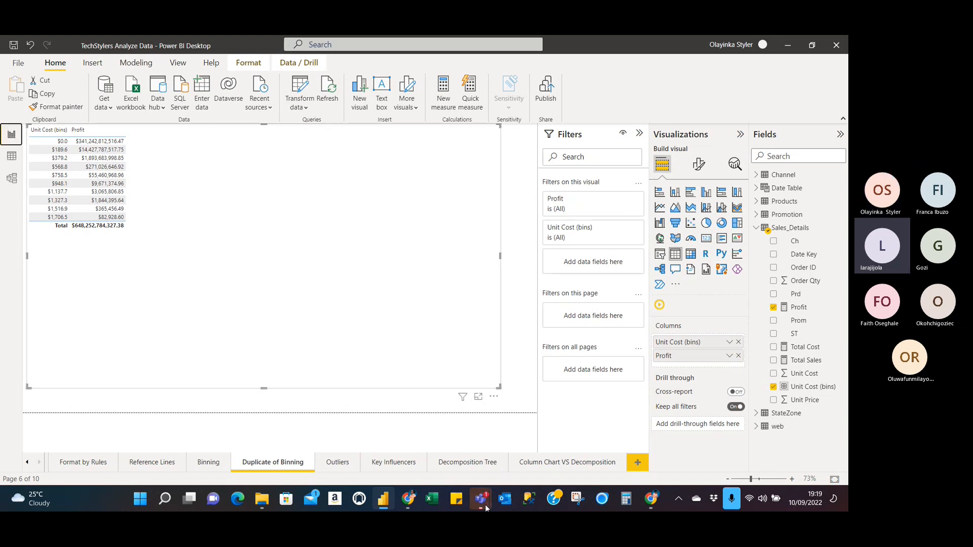
# Step: Switch to the Teams meeting window to check the participants and chat, and return to the Power BI report
pyautogui.moveTo(481, 500)
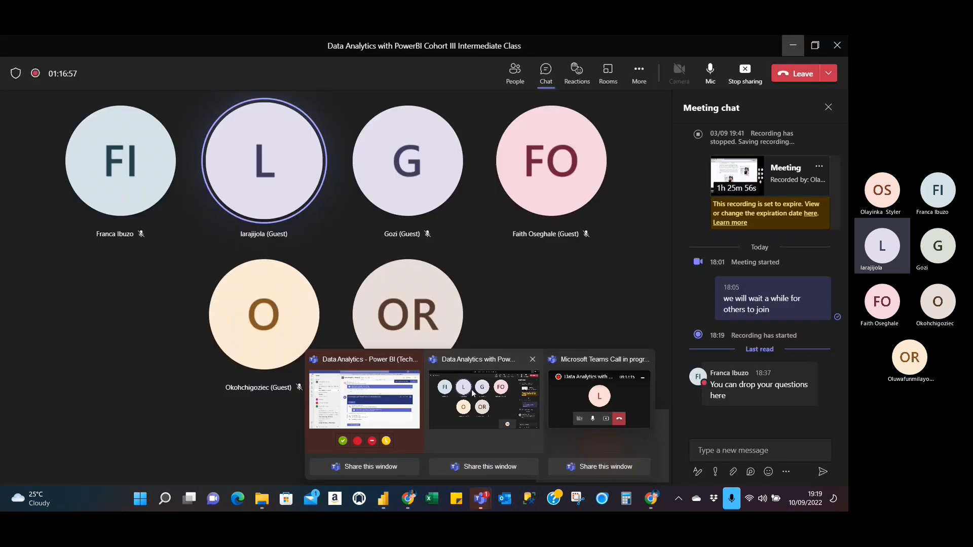
pyautogui.click(472, 393)
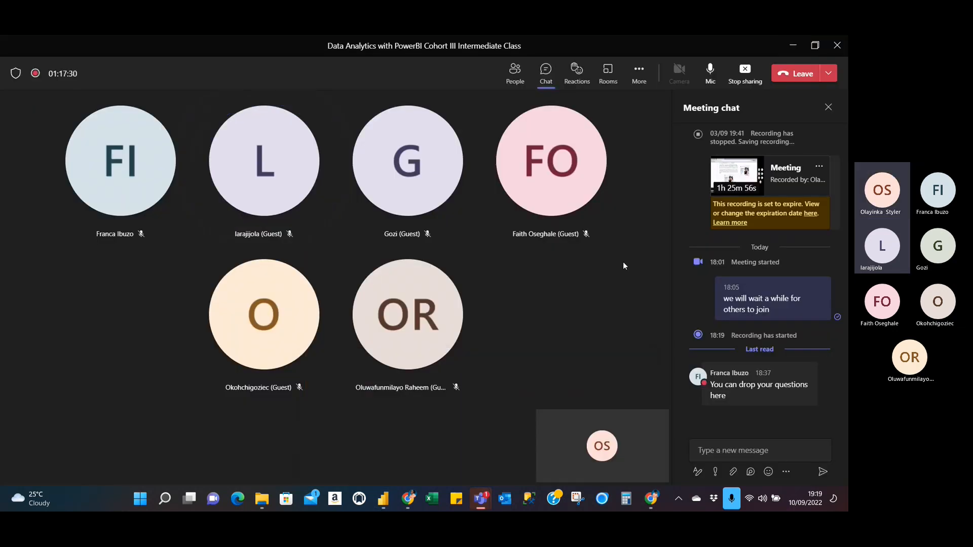
pyautogui.click(511, 147)
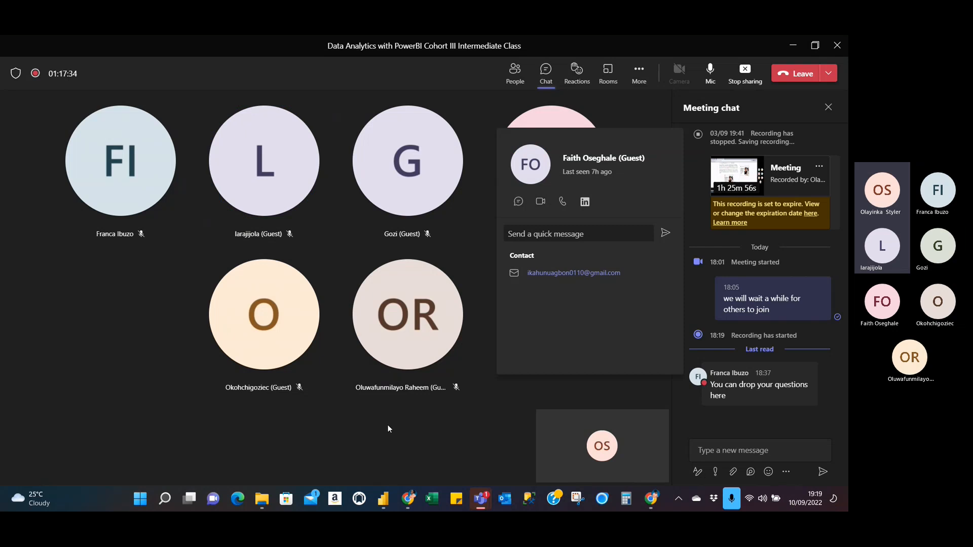
pyautogui.moveTo(480, 500)
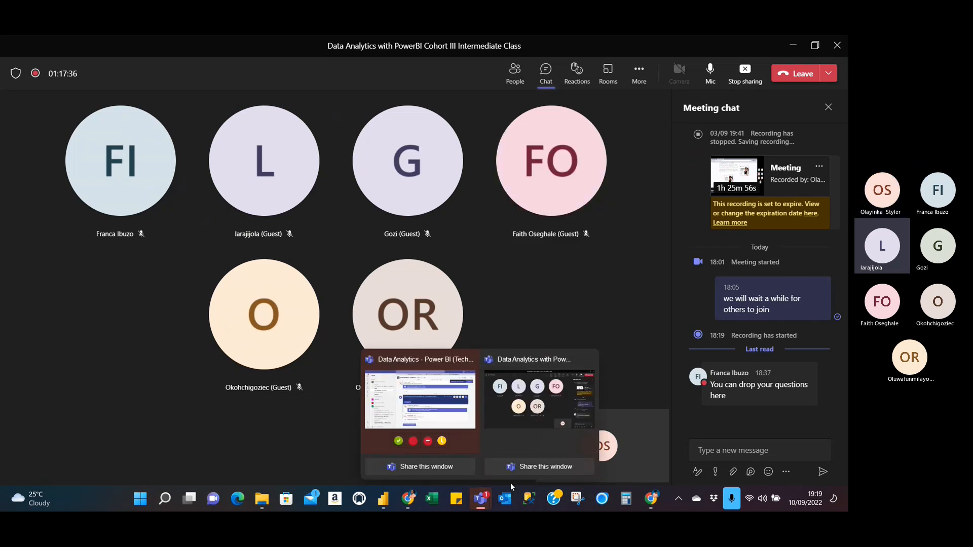
pyautogui.moveTo(384, 502)
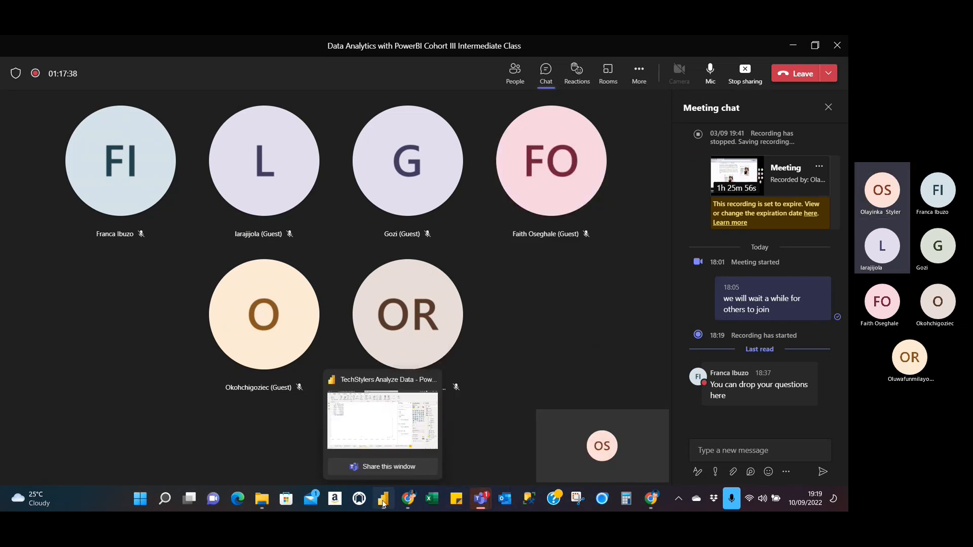
pyautogui.click(383, 501)
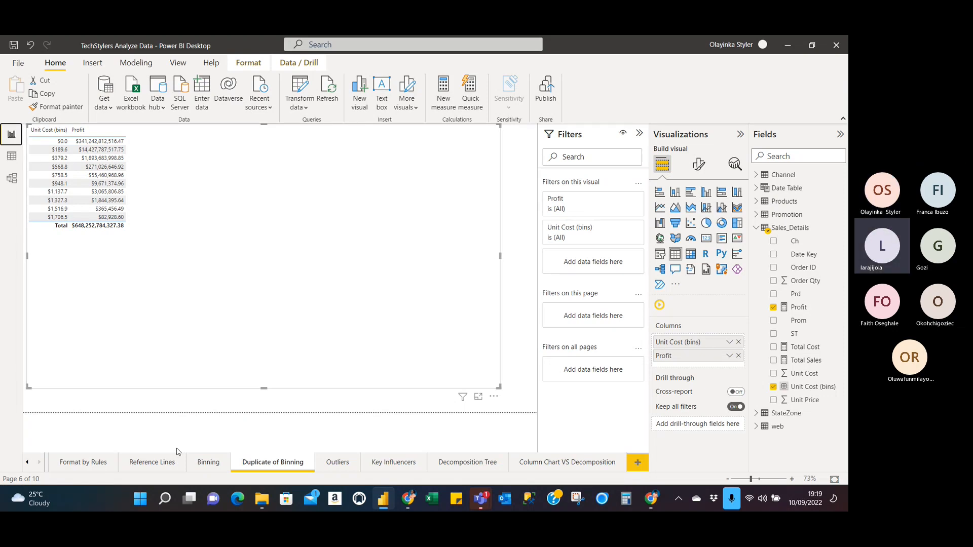
# Step: Go to the Reference Lines page and select the Total Cost by Month Name line chart
pyautogui.click(152, 462)
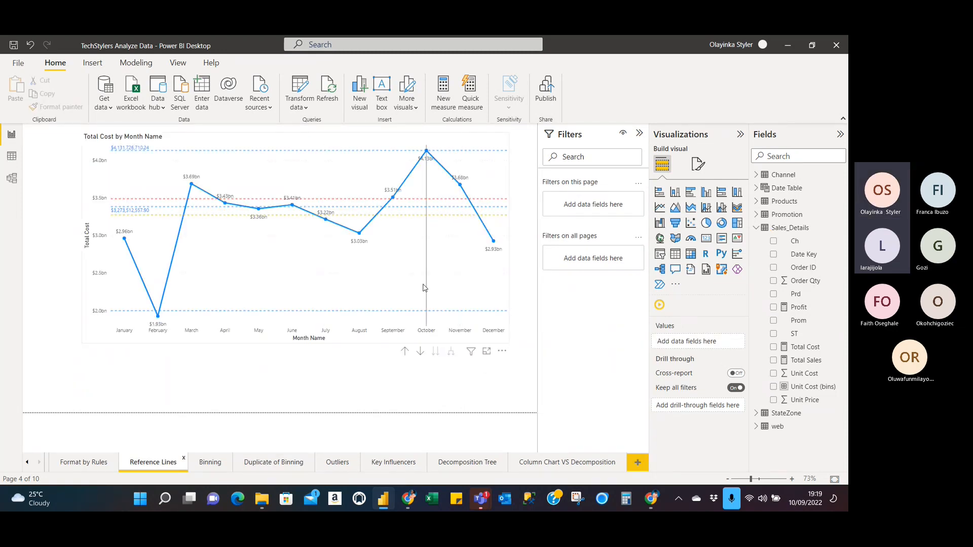
pyautogui.moveTo(397, 262)
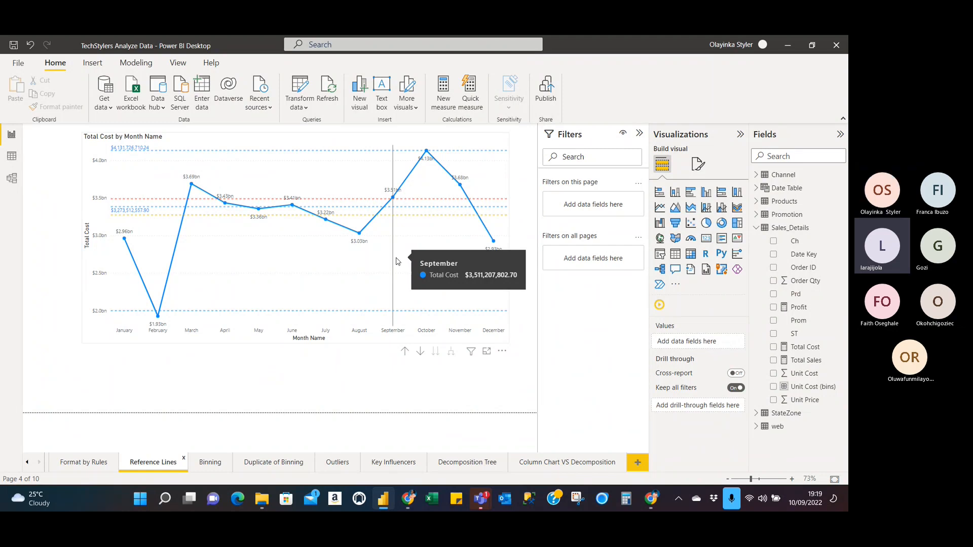
pyautogui.click(221, 139)
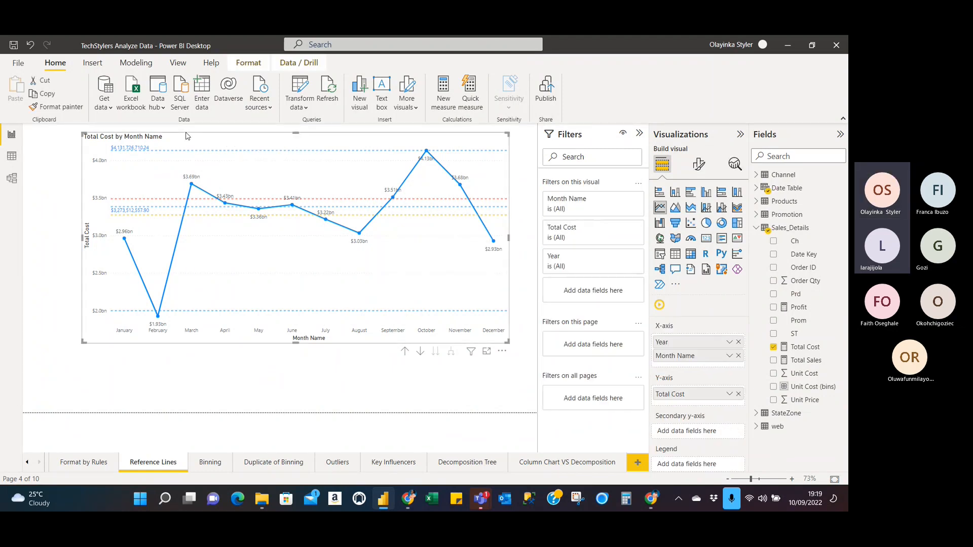
# Step: Move the Total Cost by Month Name line chart to the page's left edge, and review its analytics and formatting options
pyautogui.moveTo(229, 142); pyautogui.dragTo(183, 143)
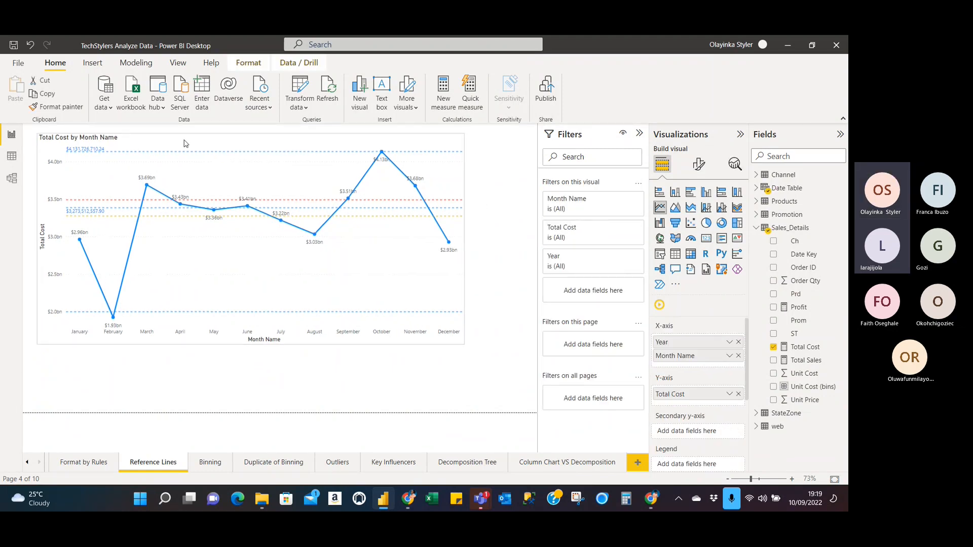
pyautogui.click(735, 164)
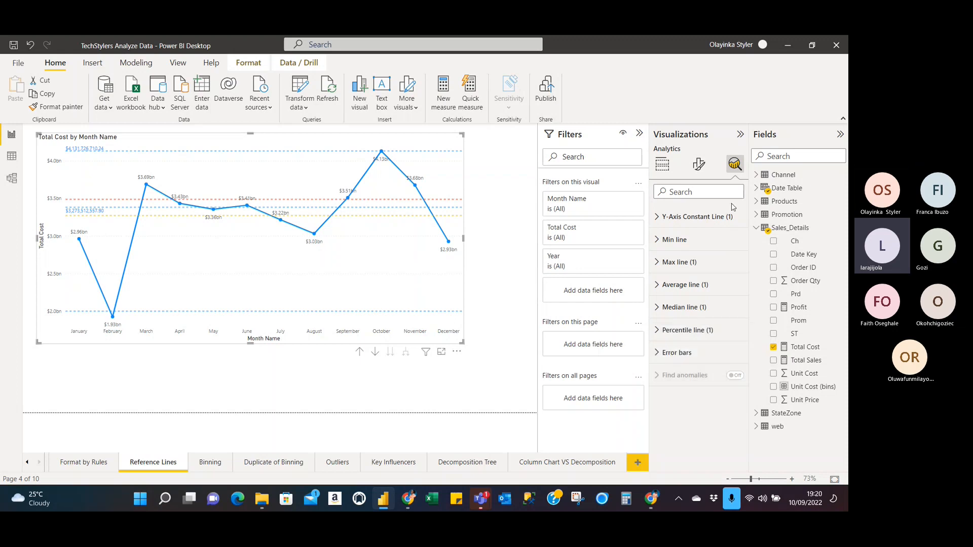
pyautogui.click(699, 163)
pyautogui.scroll(-1, 705, 250)
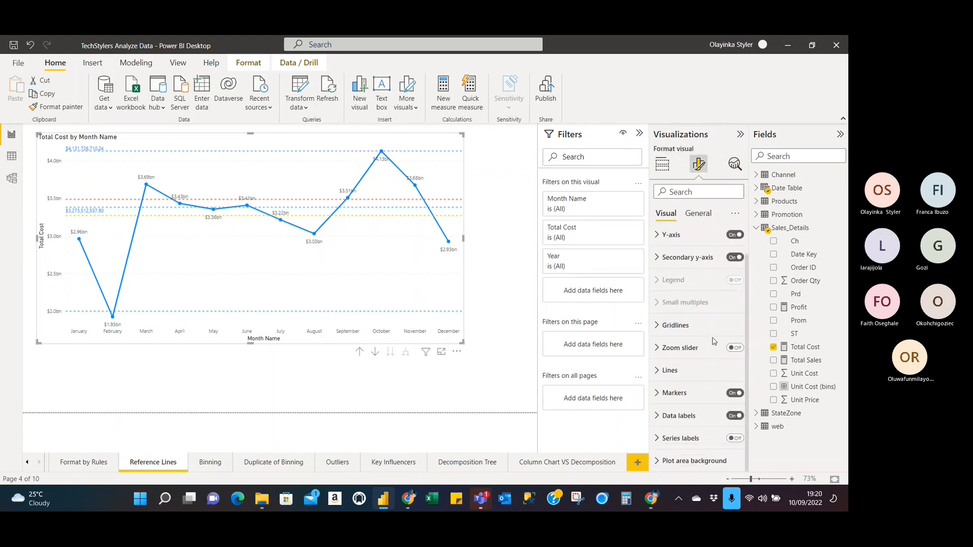
pyautogui.click(734, 164)
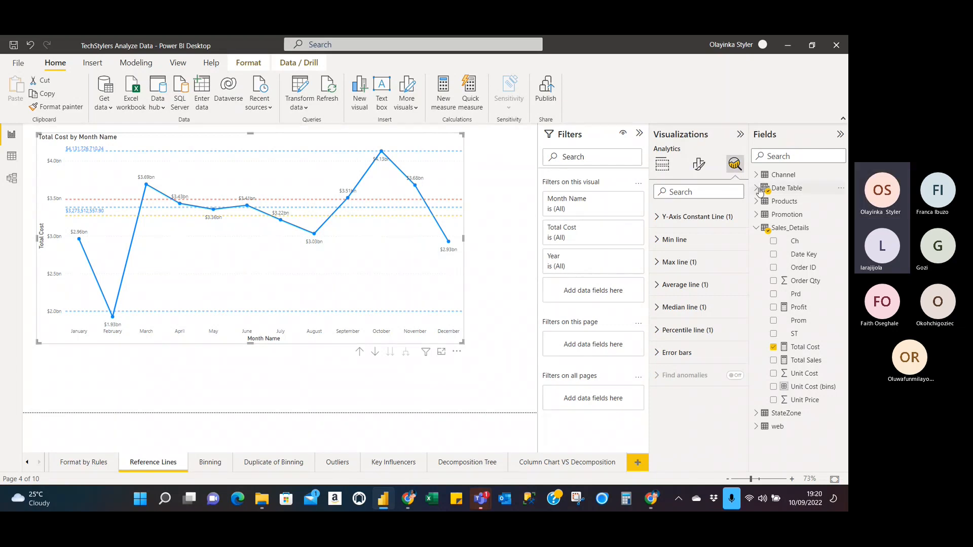
# Step: Remove Month Name from the Date Table in the line chart so that it plots Total Cost by Year
pyautogui.click(757, 188)
pyautogui.click(775, 230)
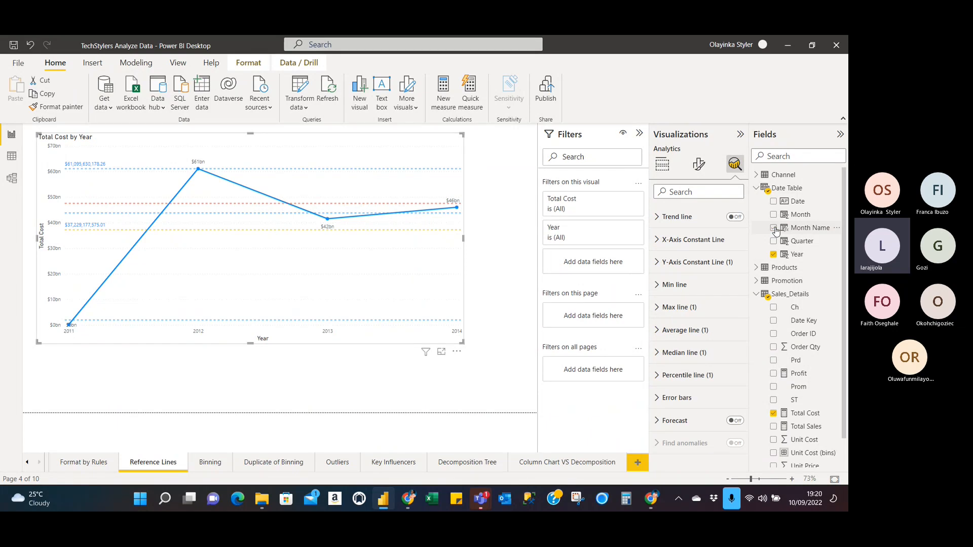
pyautogui.click(775, 228)
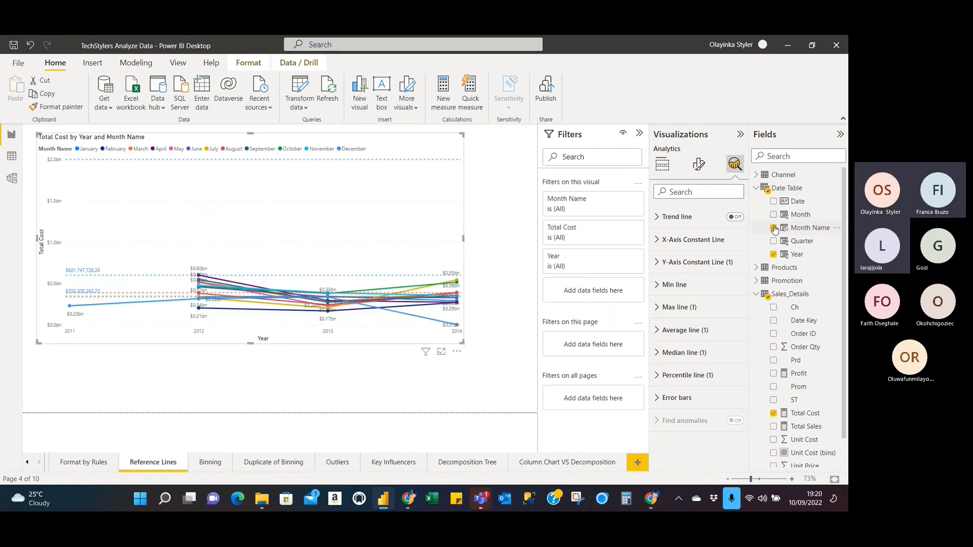
pyautogui.click(773, 228)
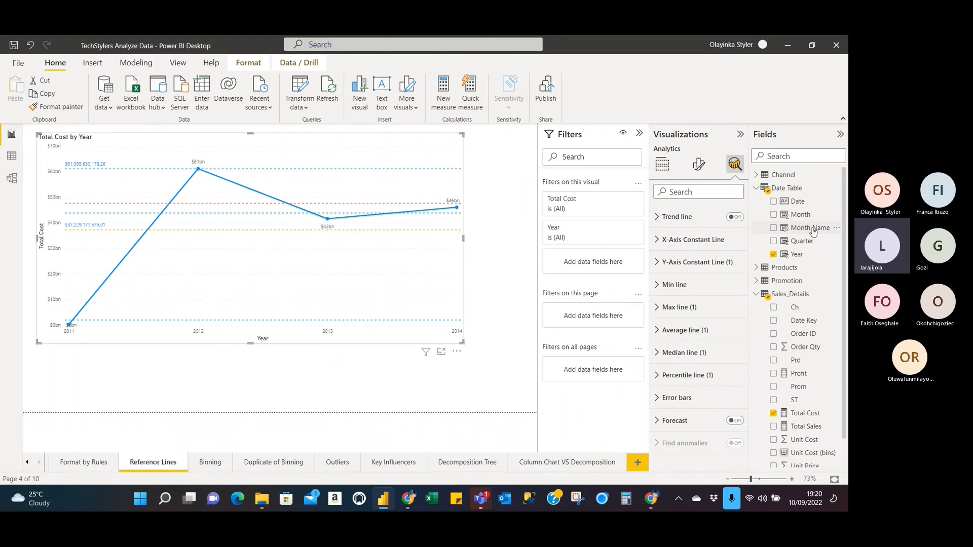
# Step: Check the Teams meeting window, and examine the Unit Cost (bins) column and the Profit measure's formula in the Sales_Details data
pyautogui.hotkey('alt', 'Tab')
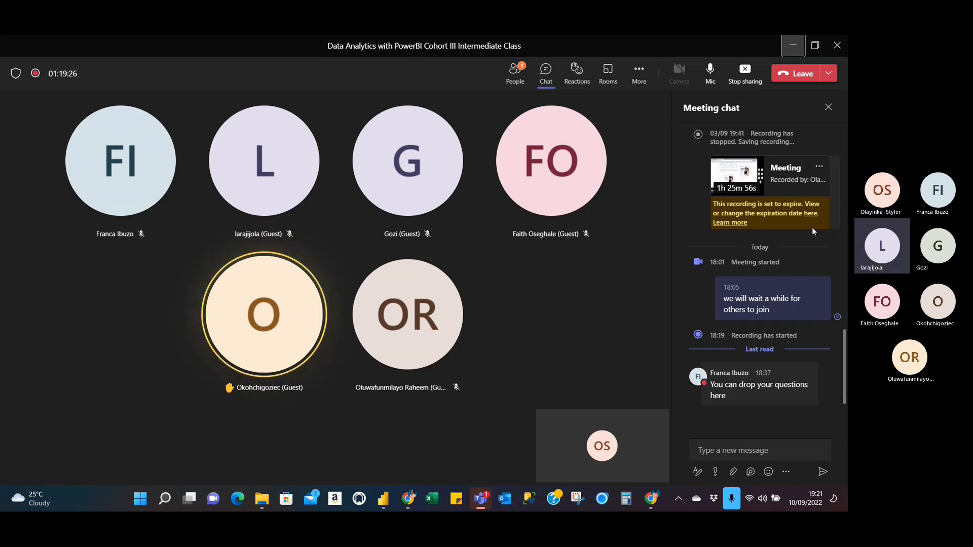
pyautogui.hotkey('alt', 'Tab')
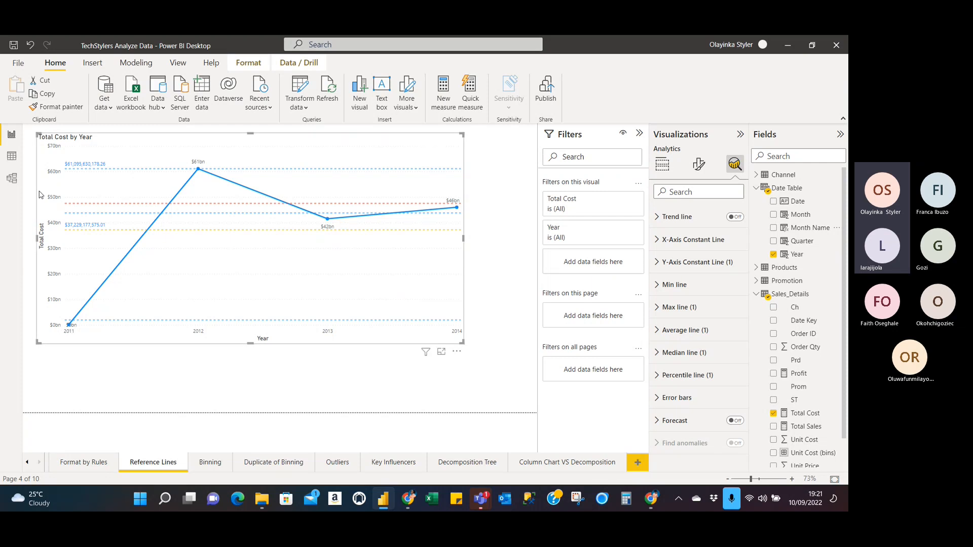
pyautogui.click(13, 159)
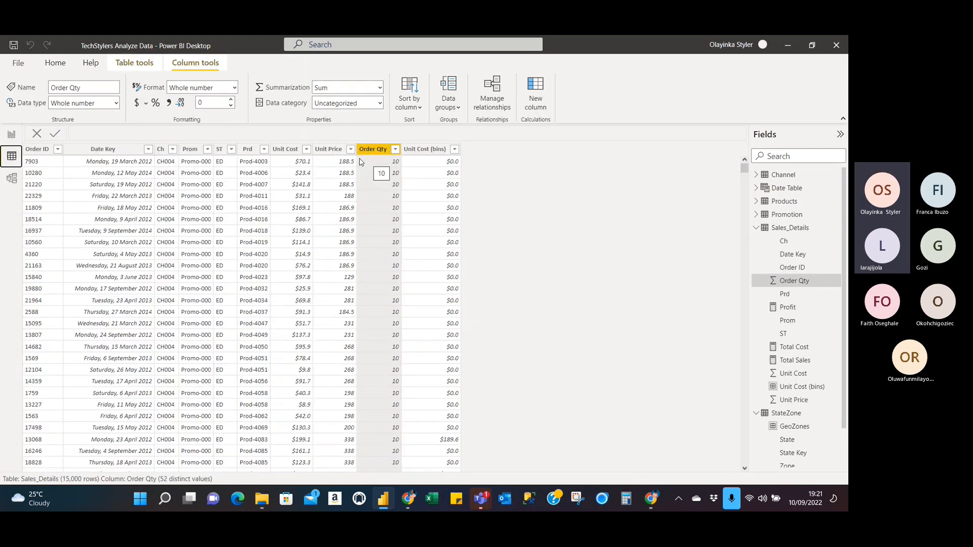
pyautogui.click(424, 149)
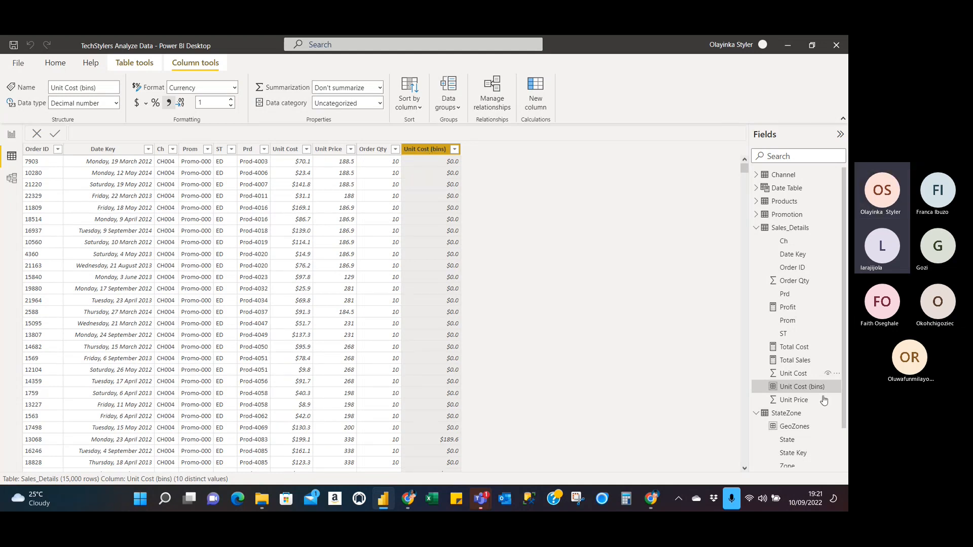
pyautogui.click(794, 314)
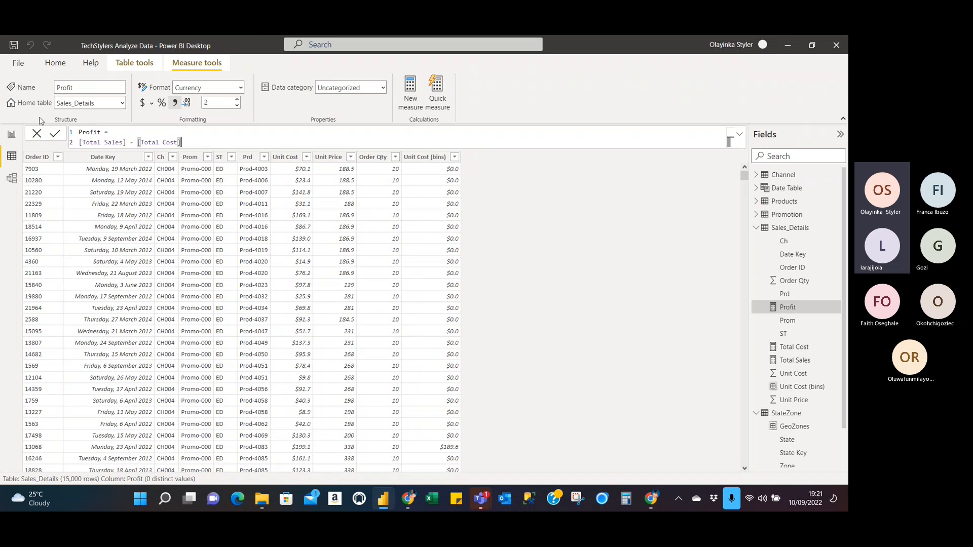
pyautogui.click(12, 135)
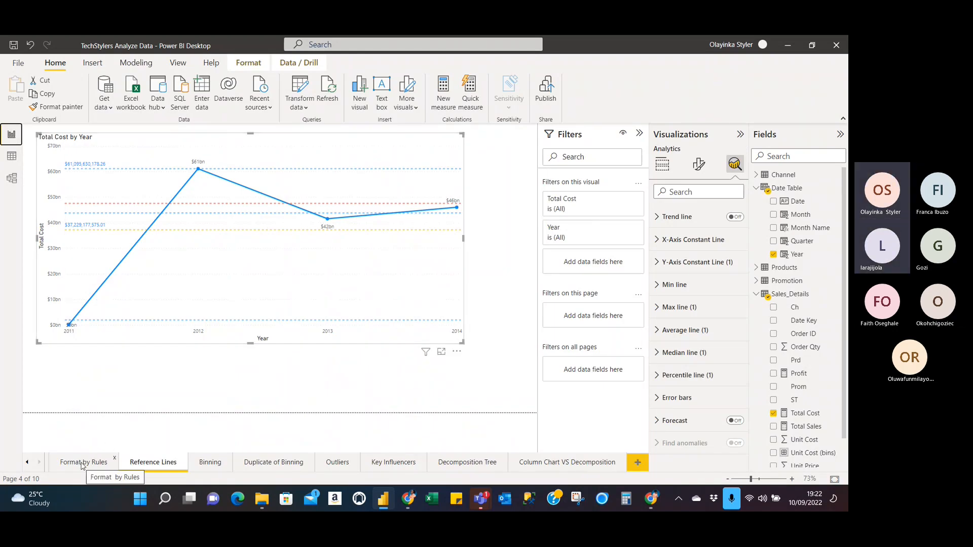
# Step: View the Profit/Grouping page, check the Teams meeting window, and return to the line chart on the Reference Lines page
pyautogui.click(26, 463)
pyautogui.click(26, 463)
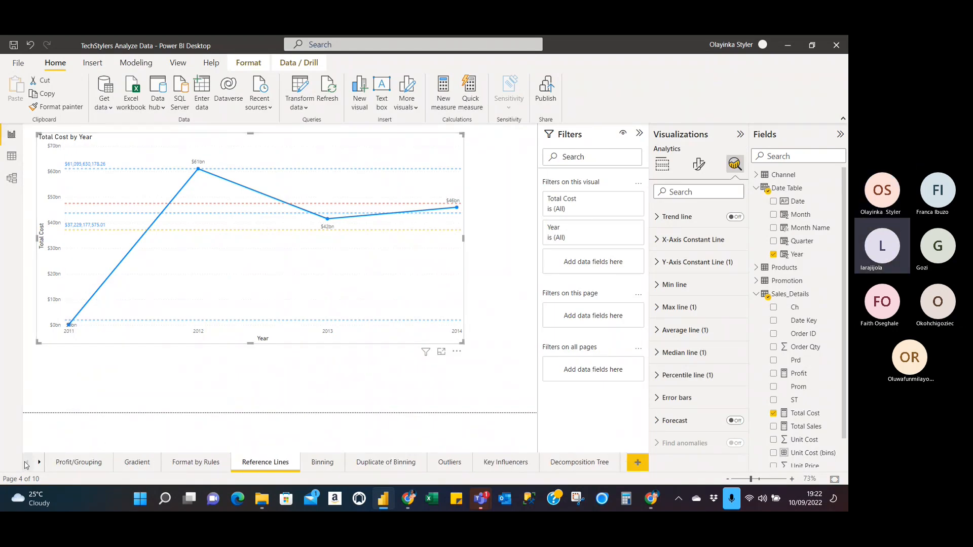
pyautogui.click(78, 464)
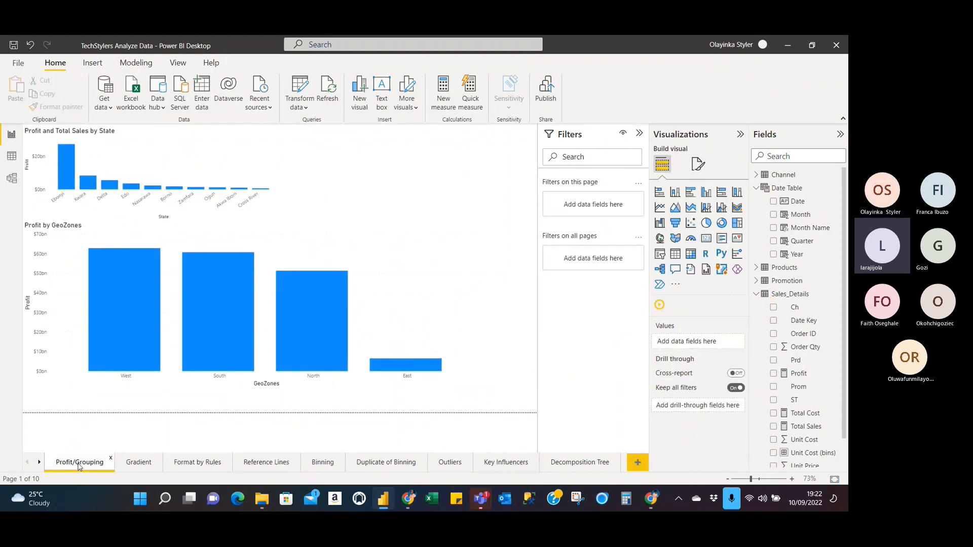
pyautogui.hotkey('alt', 'Tab')
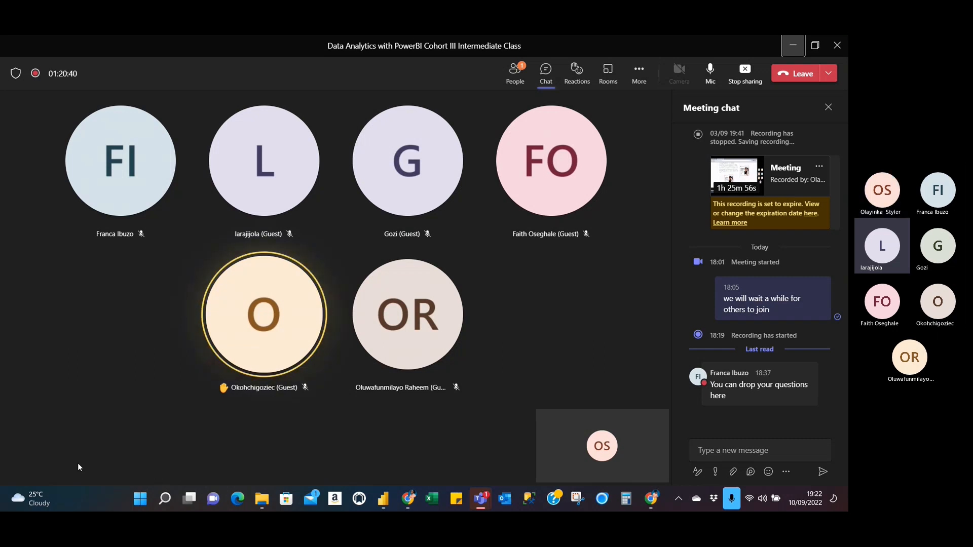
pyautogui.hotkey('alt', 'Tab')
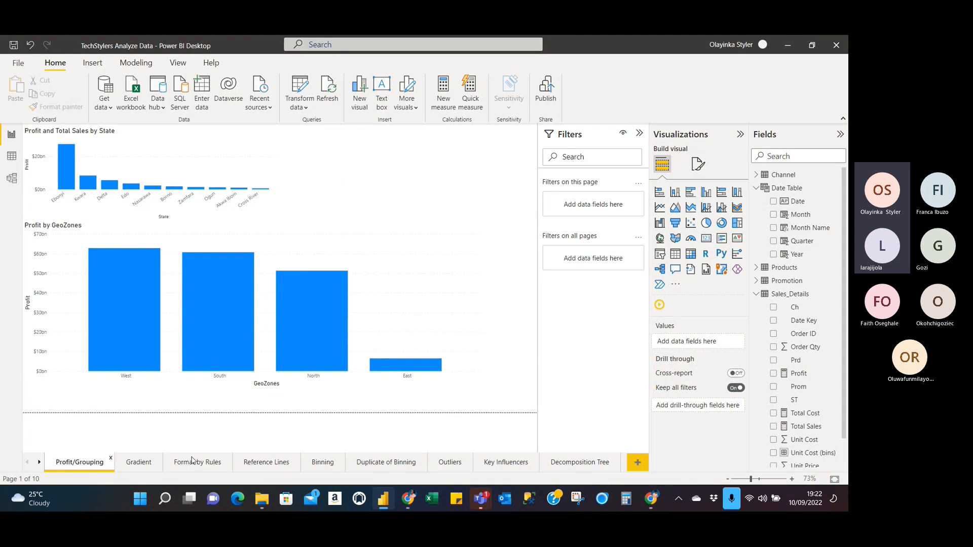
pyautogui.click(249, 463)
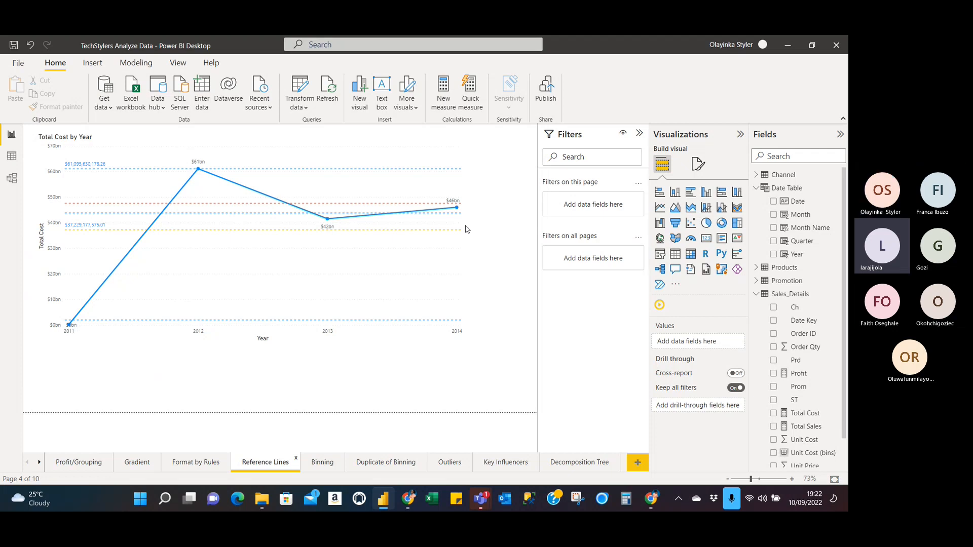
pyautogui.click(405, 139)
# Step: Switch to the Teams meeting window and start a chat message with "Assignment 2;"
pyautogui.hotkey('alt', 'Tab')
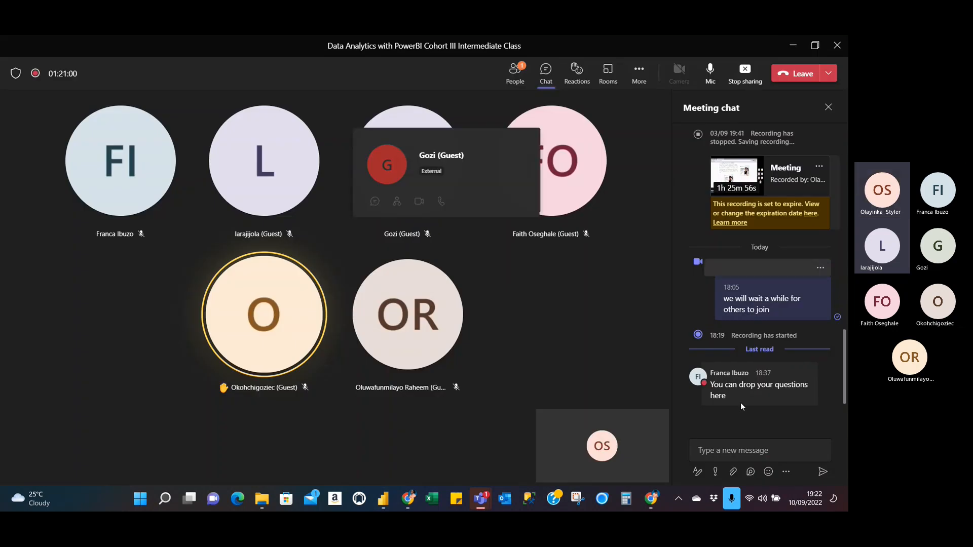
pyautogui.click(717, 446)
pyautogui.write('Assighme')
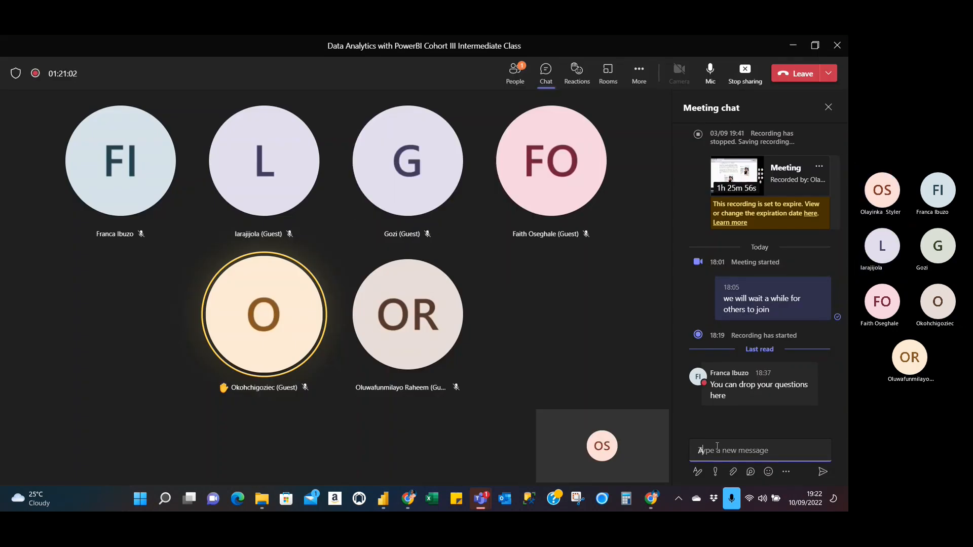
pyautogui.write('n')
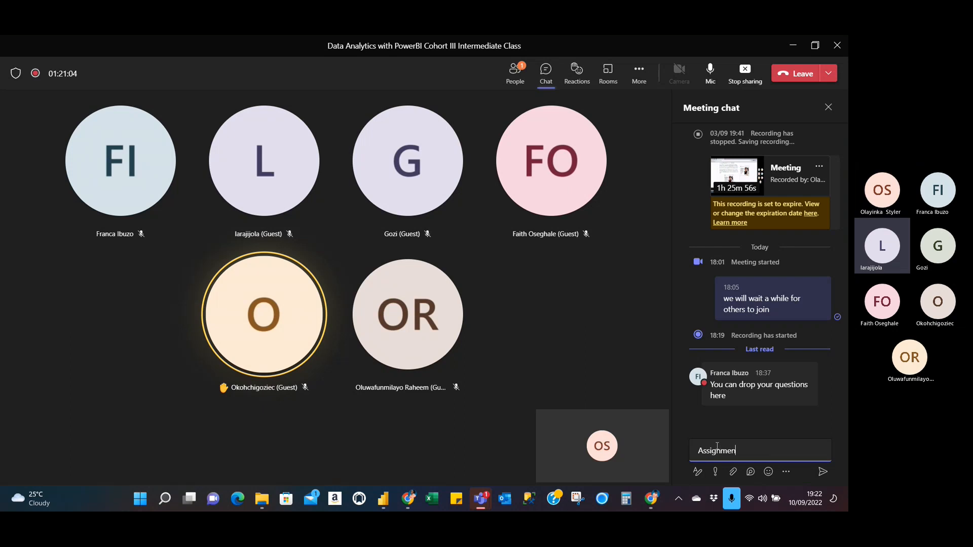
pyautogui.write('t 2:')
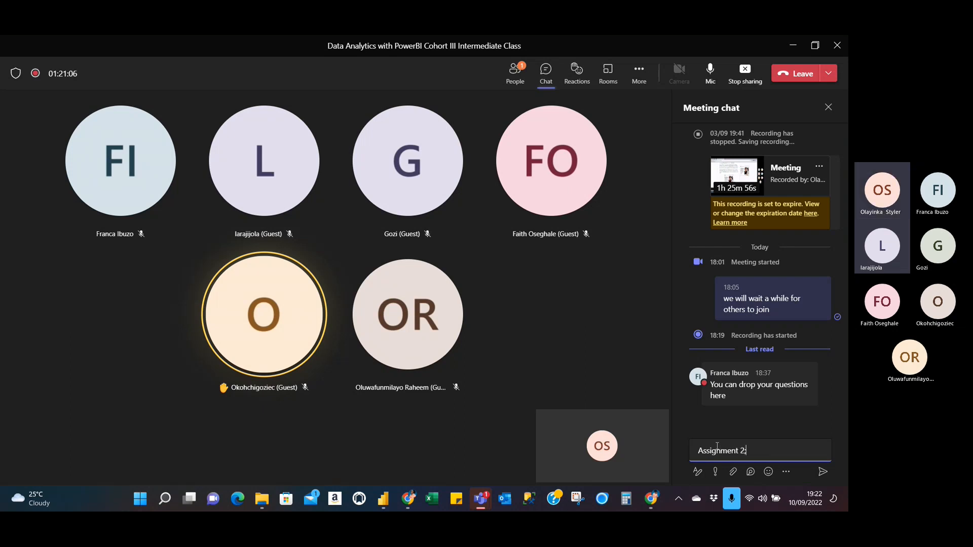
# Step: Copy the earlier chat text "Application of Conditional formatting with Web URL" and paste it before "Assignment 2;" in the draft message
pyautogui.scroll(5, 765, 281)
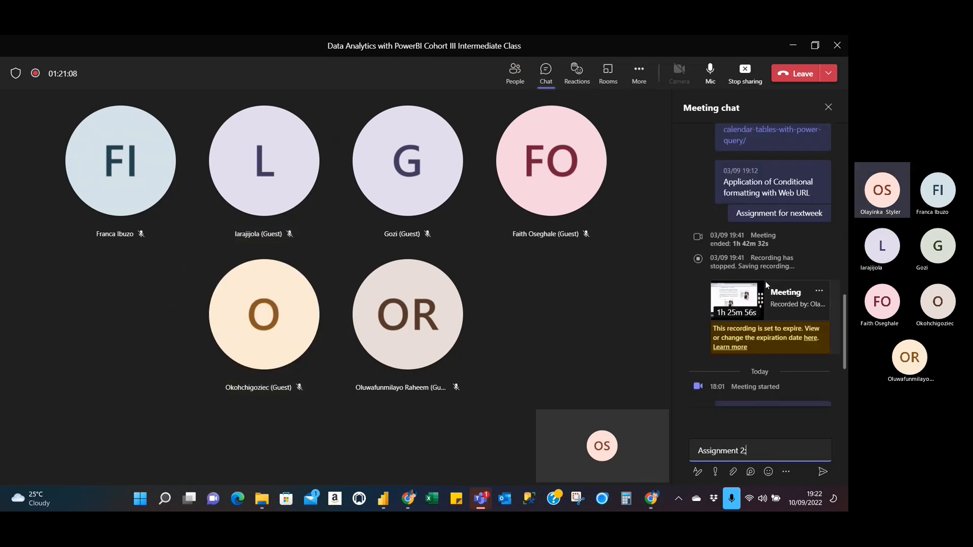
pyautogui.moveTo(812, 198); pyautogui.dragTo(723, 188)
pyautogui.hotkey('ctrl', 'c')
pyautogui.hscroll(1, 832, 388)
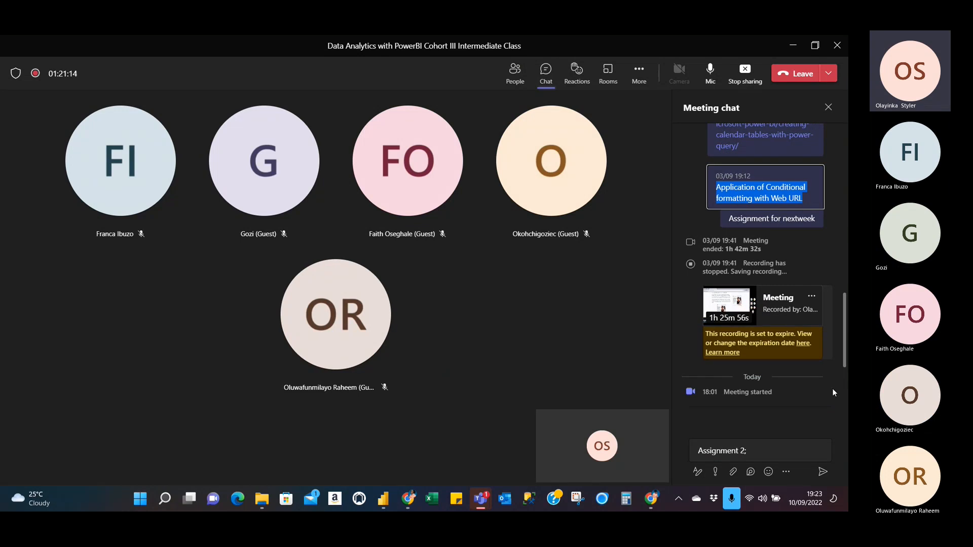
pyautogui.hscroll(-1, 832, 388)
pyautogui.click(698, 450)
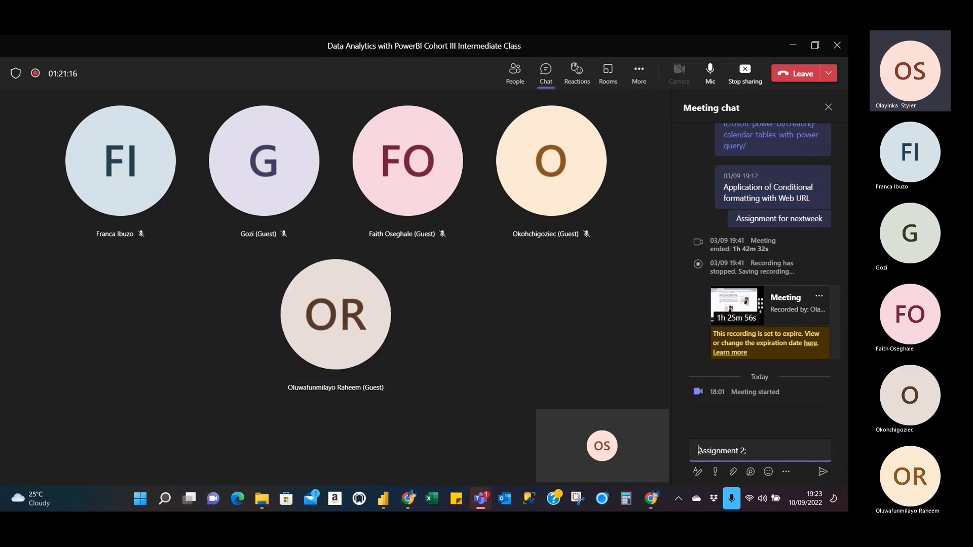
pyautogui.hotkey('ctrl', 'v')
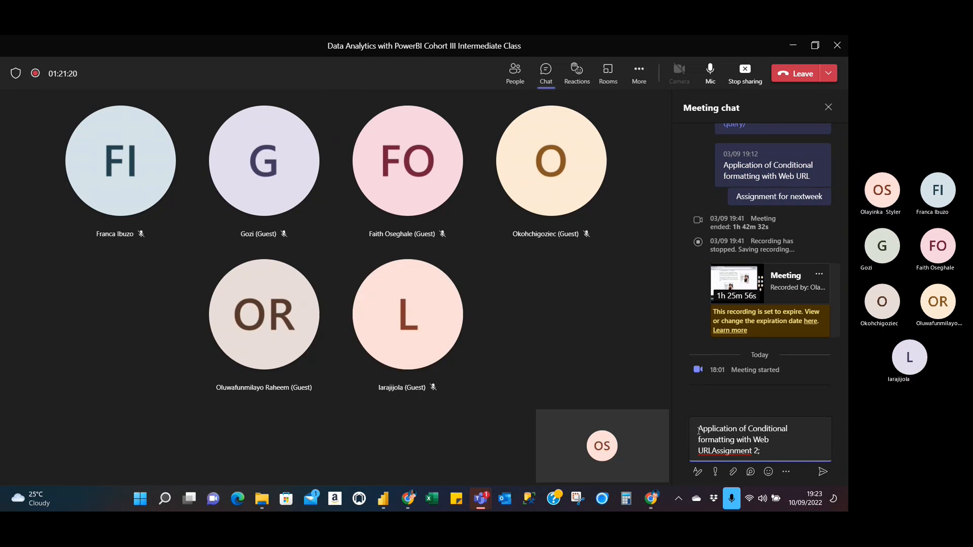
# Step: Begin the draft with "Assignment 1;", correct the spelling of "Assignment", and separate "URL" from "Assignment 2;" with spaces
pyautogui.click(699, 428)
pyautogui.write('Ass')
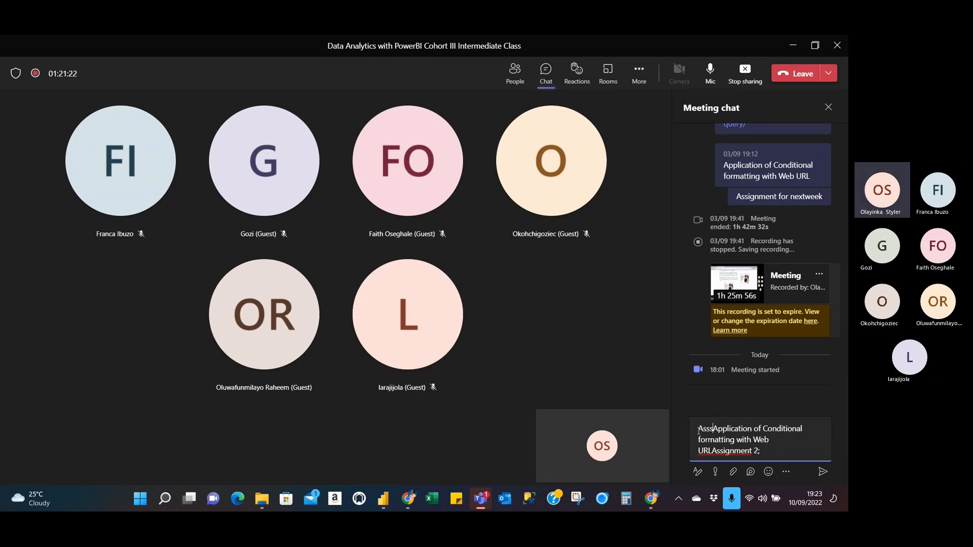
pyautogui.write('signment 1')
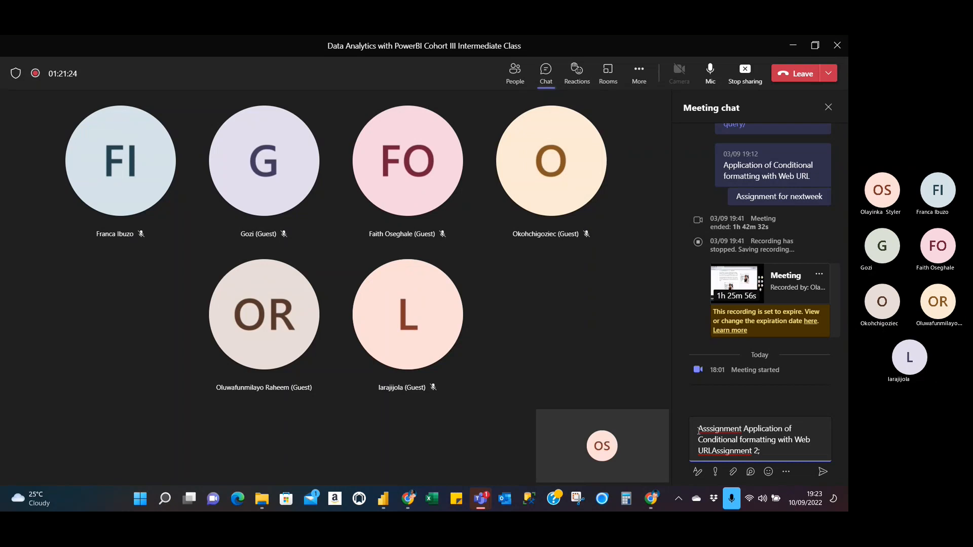
pyautogui.write(';')
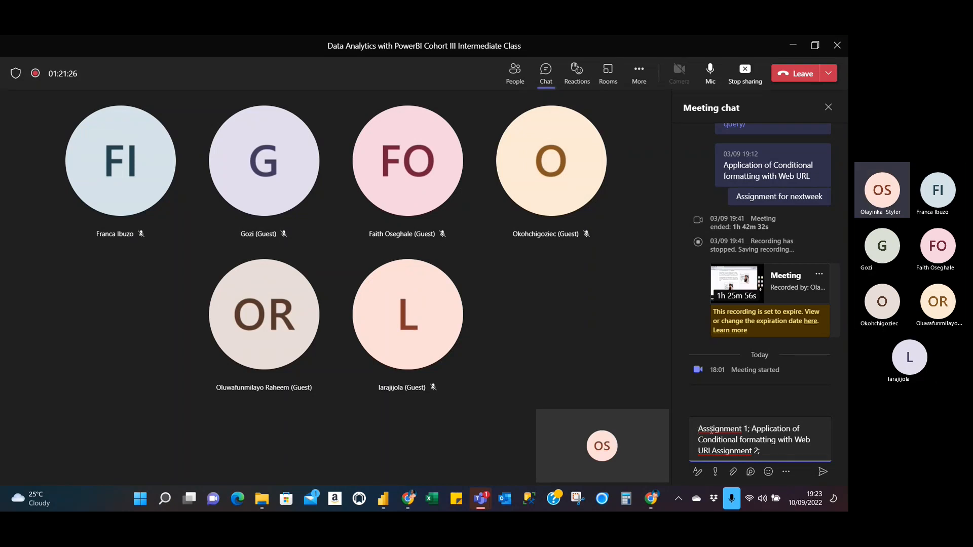
pyautogui.rightClick(726, 428)
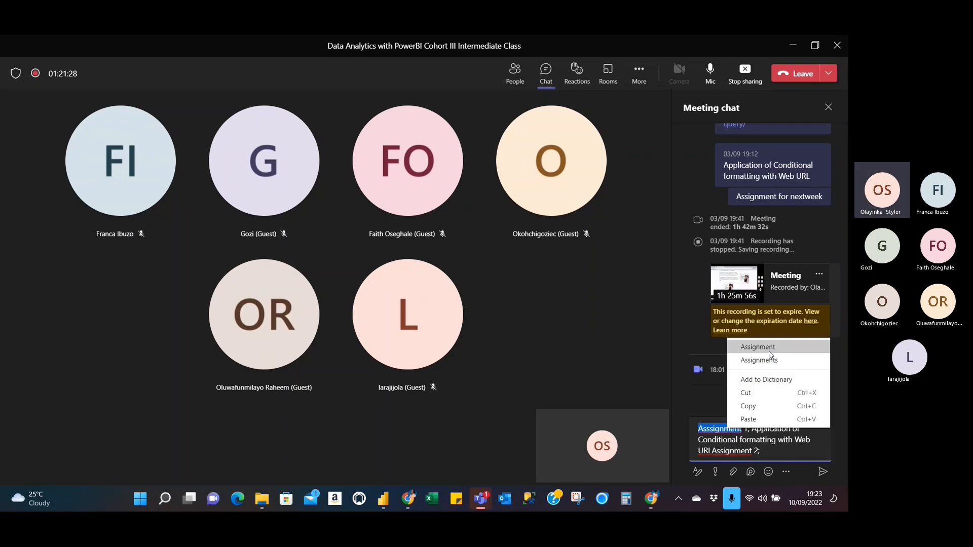
pyautogui.click(769, 354)
pyautogui.click(714, 450)
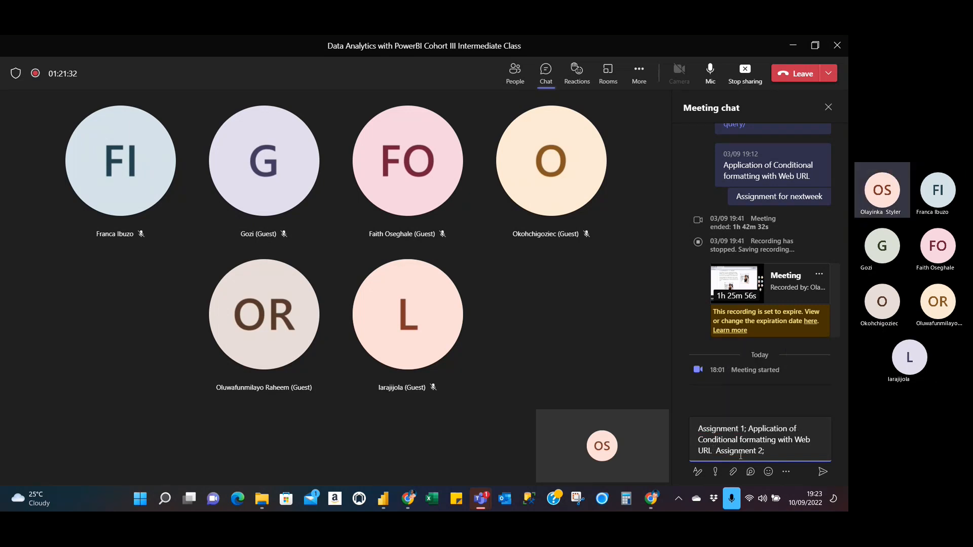
# Step: Complete the Assignment 2 entry in the draft message with "Forecasting with Line Charts"
pyautogui.click(766, 452)
pyautogui.write('Forecasting ')
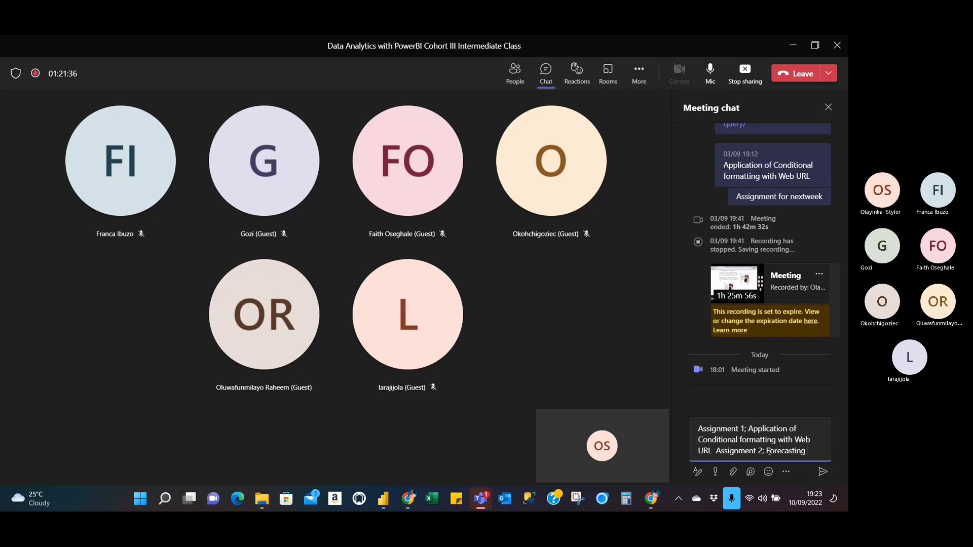
pyautogui.write('in LIne')
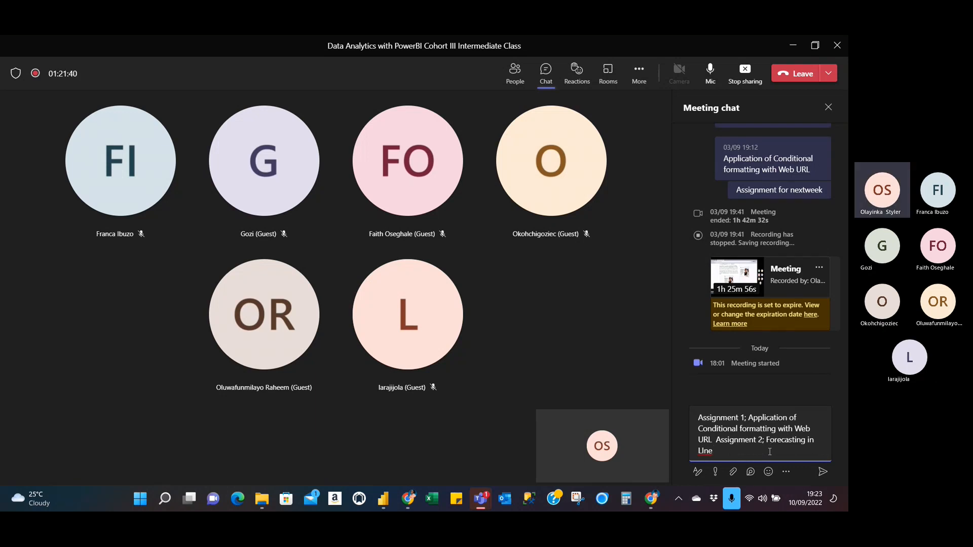
pyautogui.press('BackSpace')
pyautogui.press('BackSpace')
pyautogui.press('BackSpace')
pyautogui.press('BackSpace')
pyautogui.press('BackSpace')
pyautogui.press('BackSpace')
pyautogui.press('BackSpace')
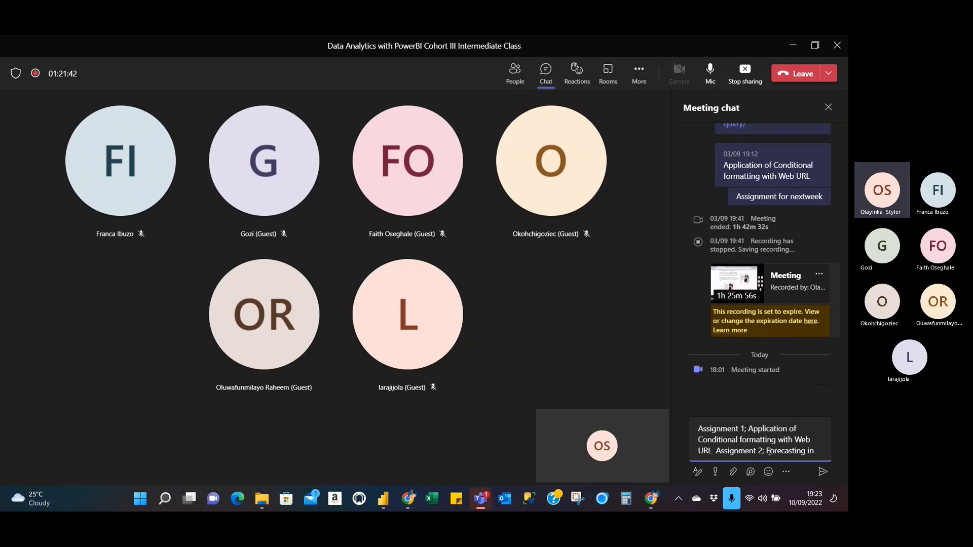
pyautogui.write('with Line Charts')
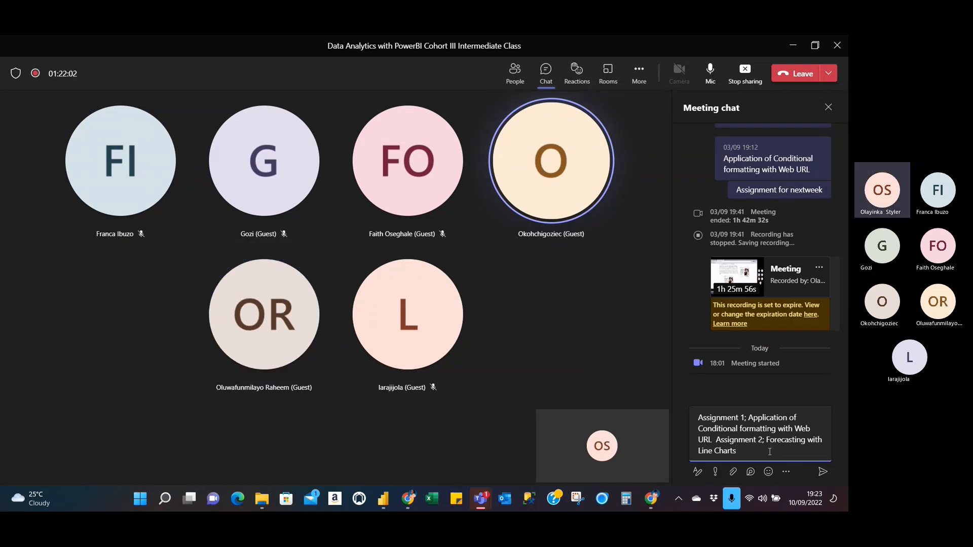
# Step: Add "(How and when to use it)" after "Line Charts" in the draft and send the assignments message to the meeting chat
pyautogui.write('How')
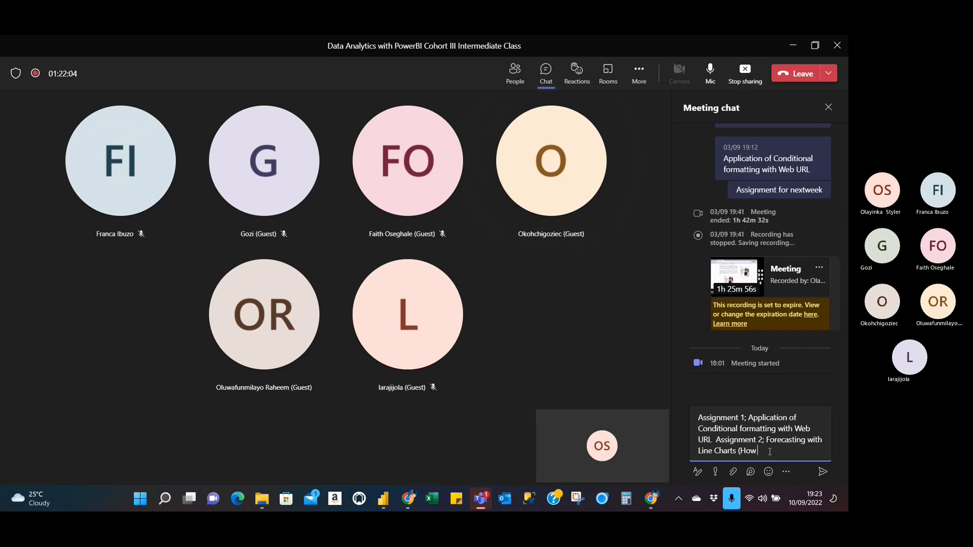
pyautogui.write(' and when to ')
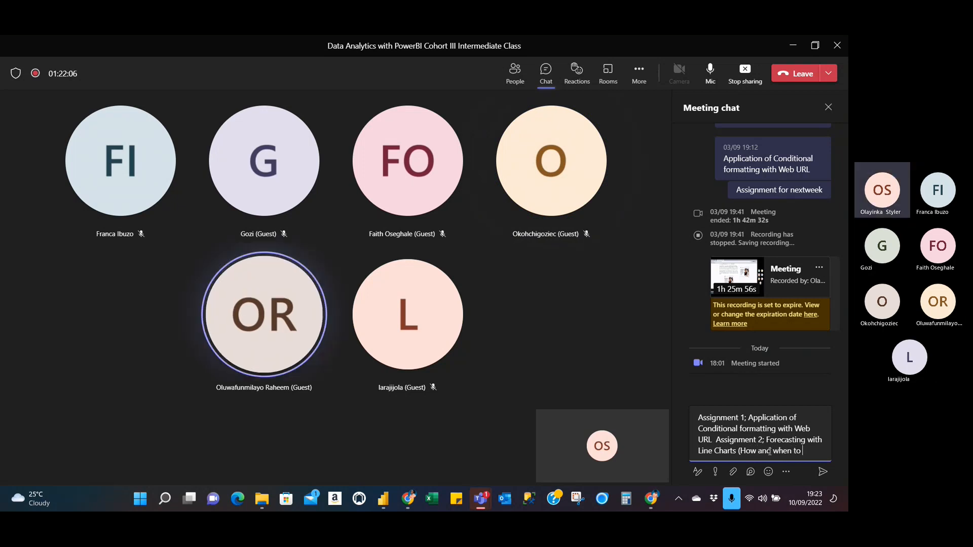
pyautogui.write('use it)')
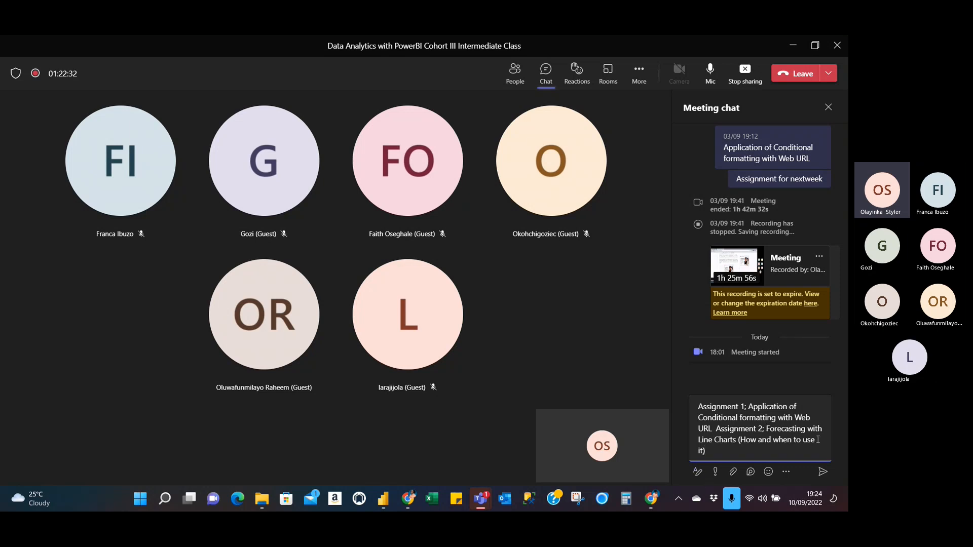
pyautogui.click(822, 474)
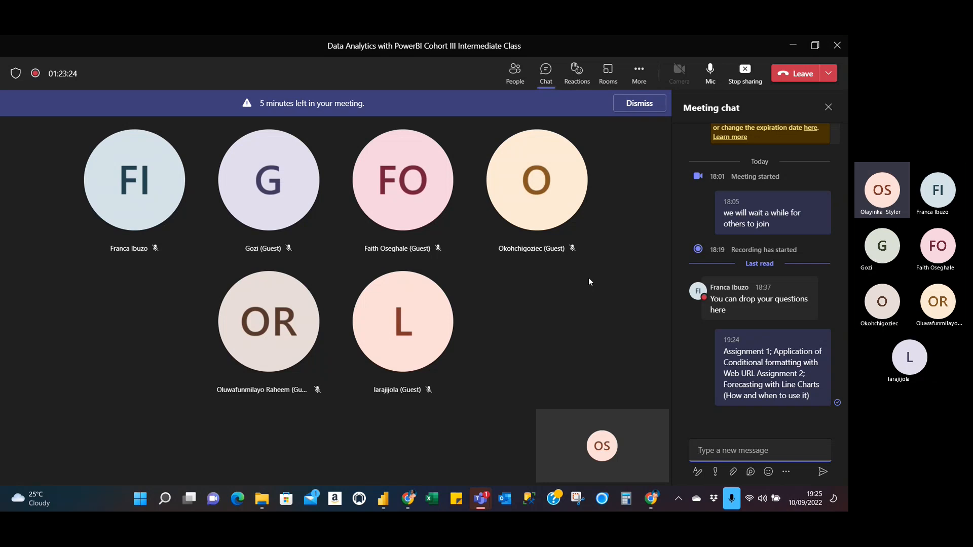
# Step: Dismiss the remaining-time notice in the meeting, and open and close a participant's contact card
pyautogui.click(646, 109)
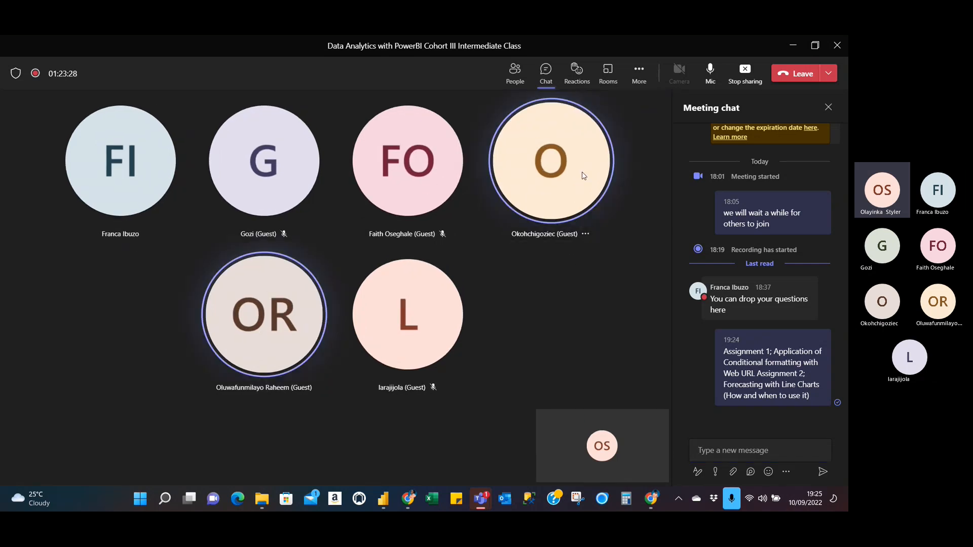
pyautogui.click(542, 201)
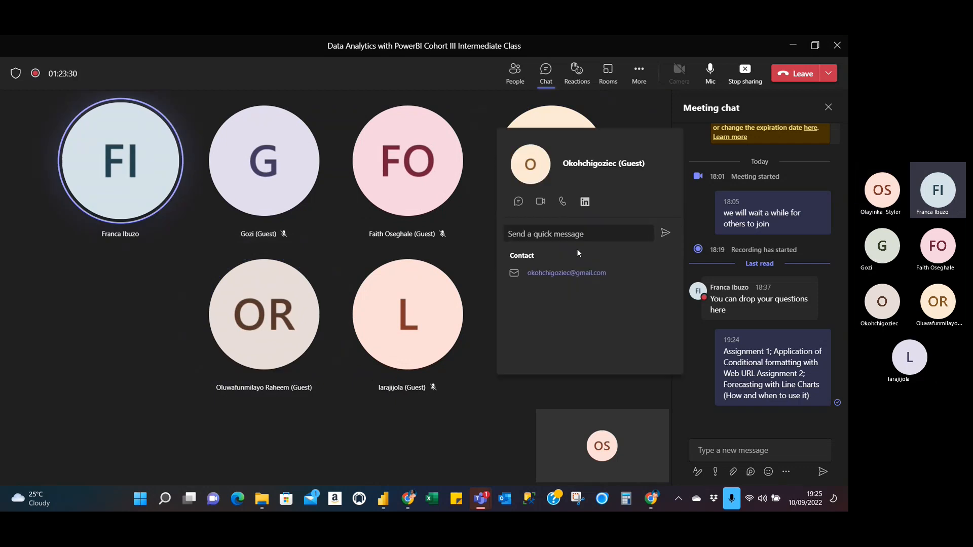
pyautogui.click(477, 427)
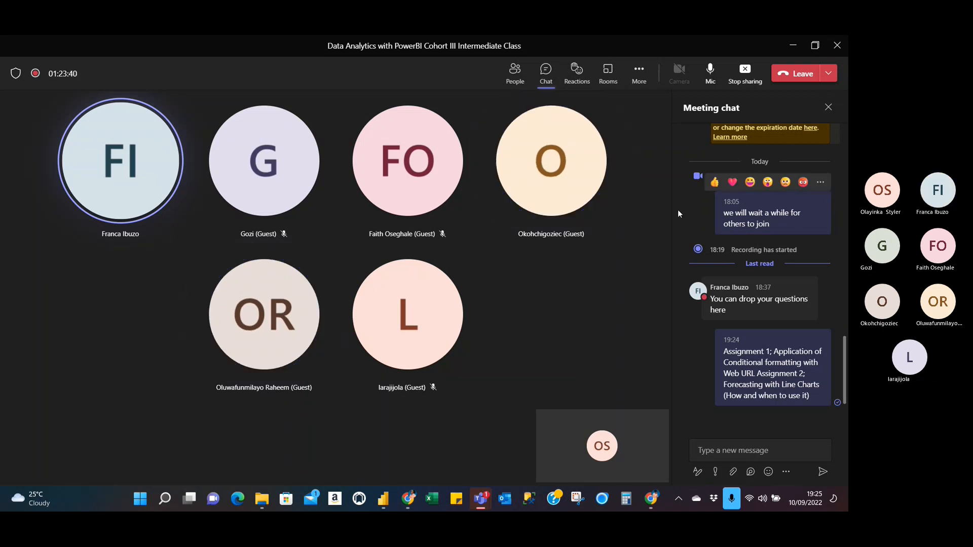
# Step: Check the September 2022 dates in the system calendar and close it
pyautogui.click(828, 74)
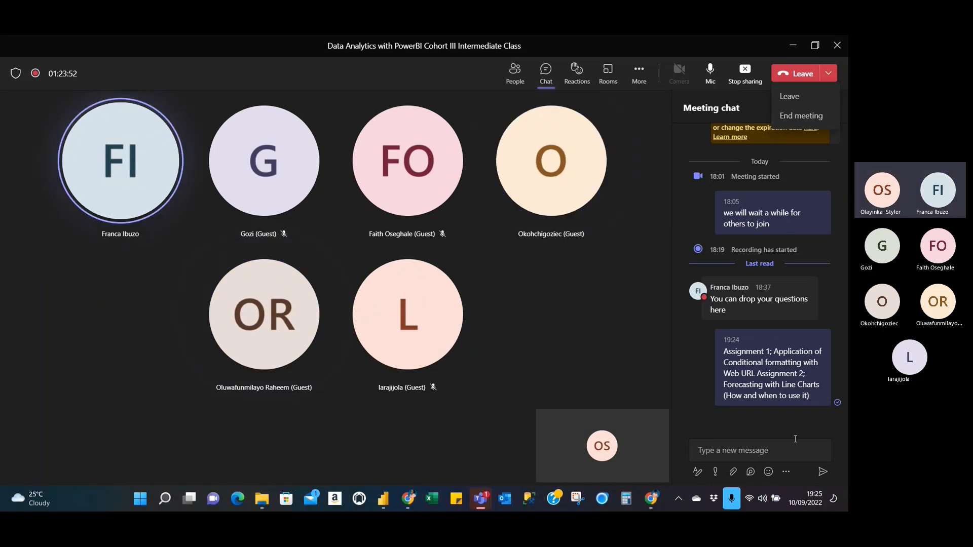
pyautogui.click(809, 498)
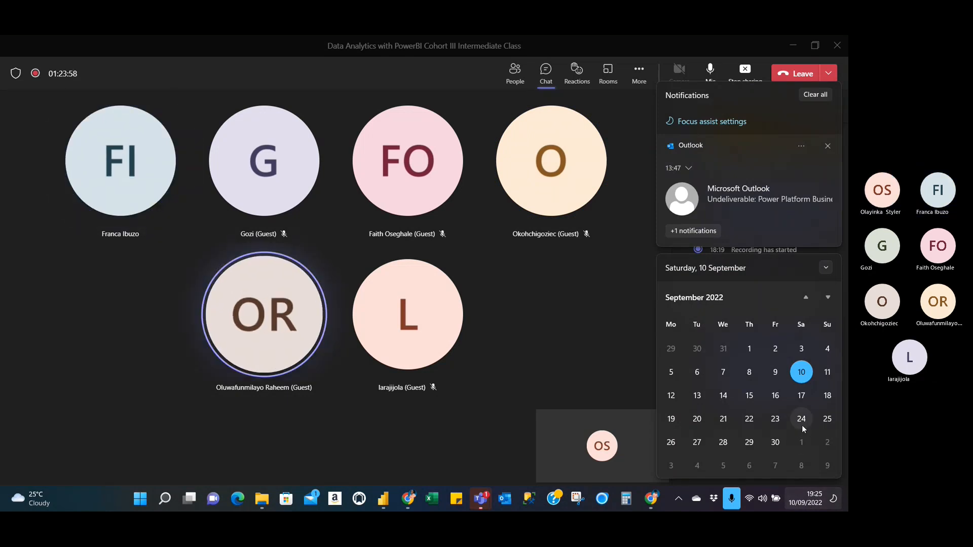
pyautogui.click(827, 76)
# Step: End the class meeting for everyone and confirm
pyautogui.click(826, 76)
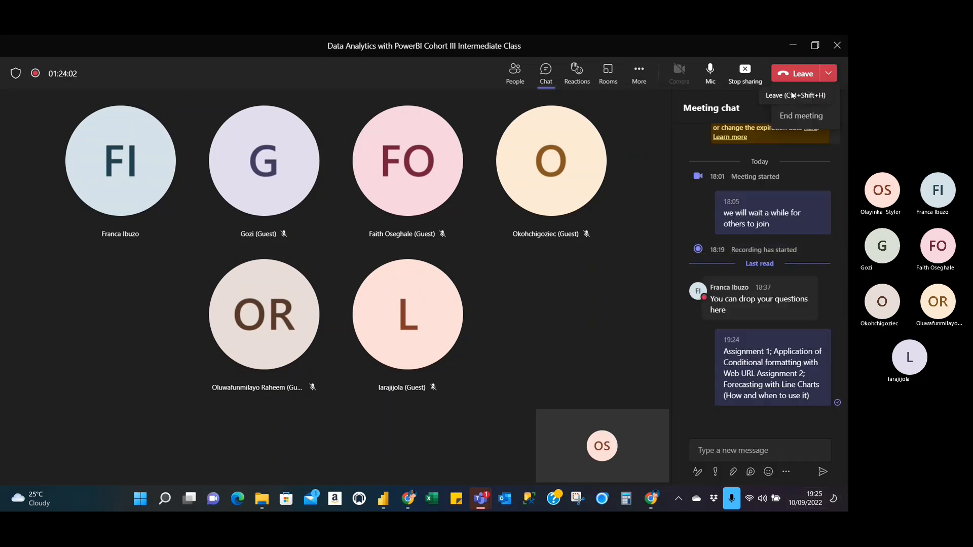
pyautogui.click(780, 116)
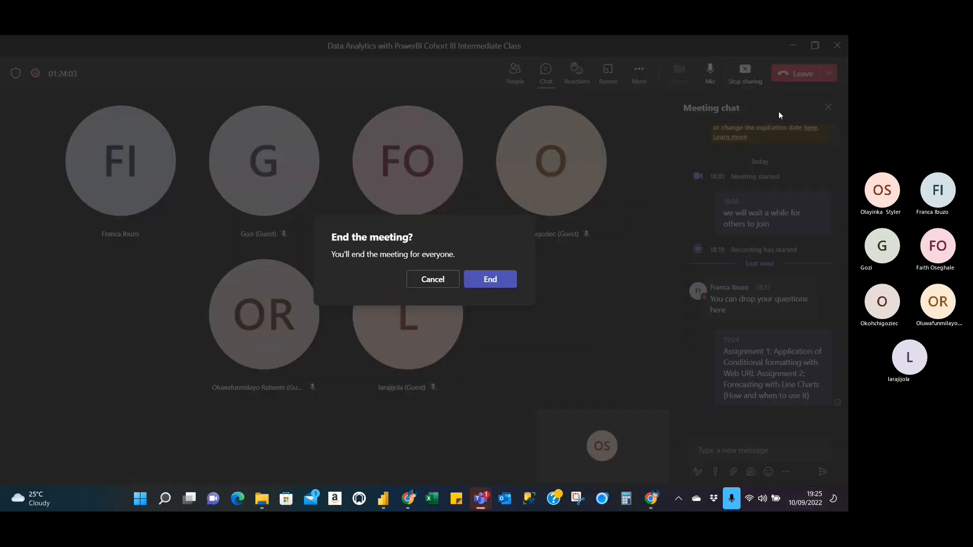
pyautogui.click(508, 282)
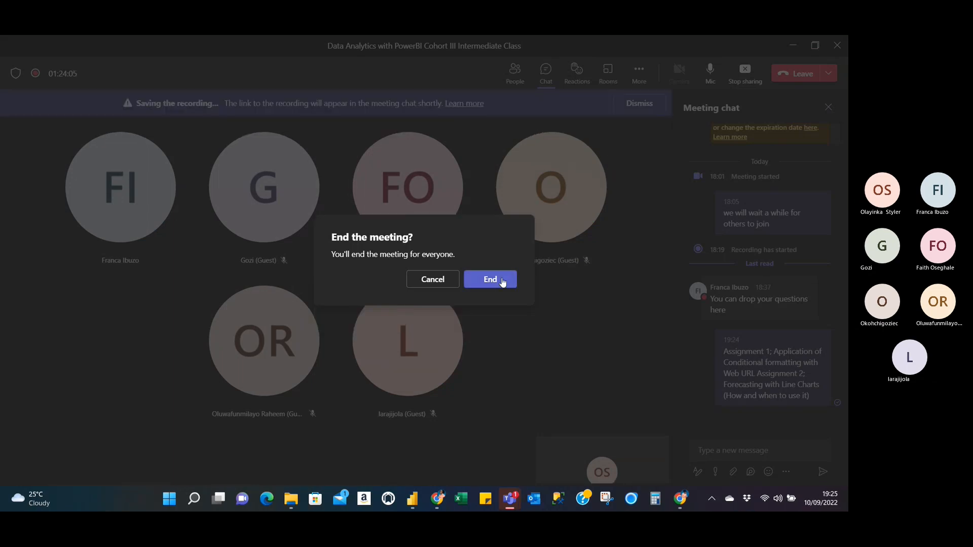